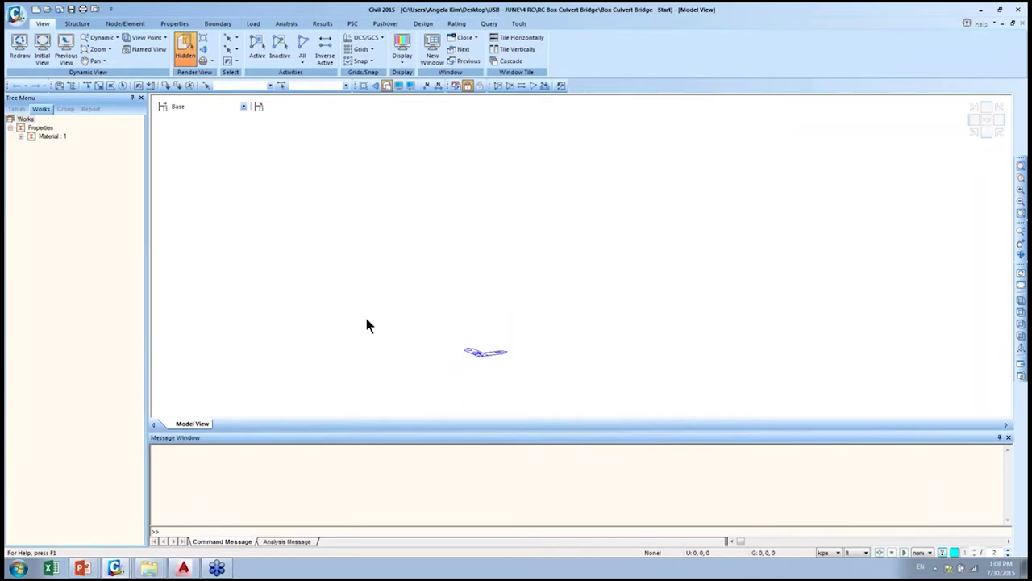
# - Check the concrete material defined under Properties in the works tree
pyautogui.click(20, 136)
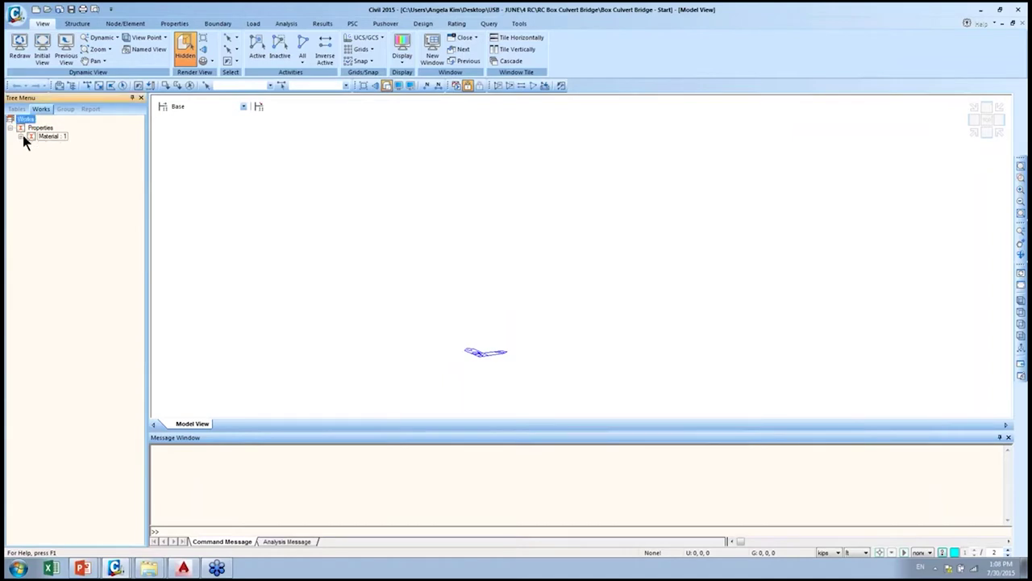
pyautogui.click(72, 144)
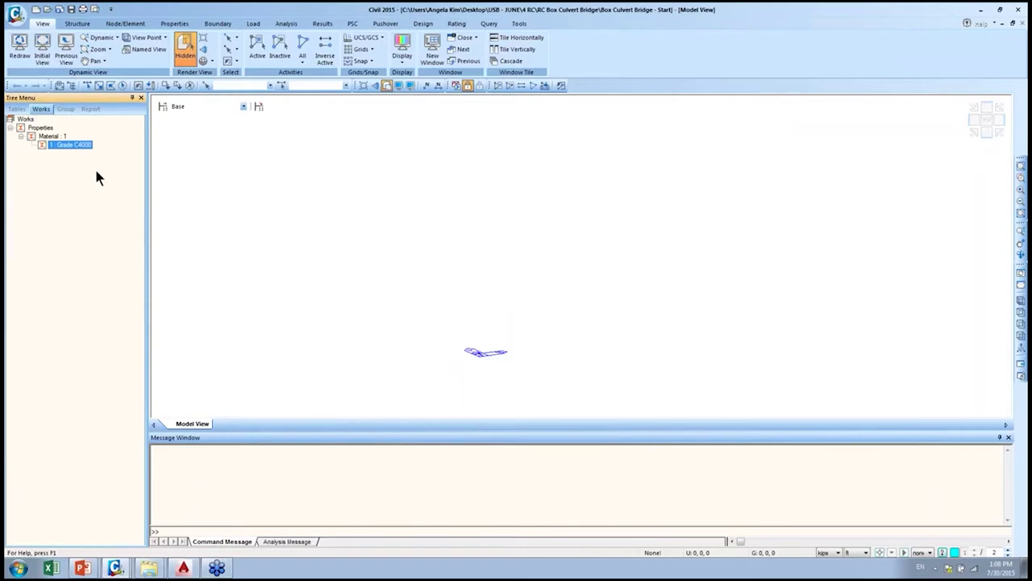
pyautogui.click(44, 129)
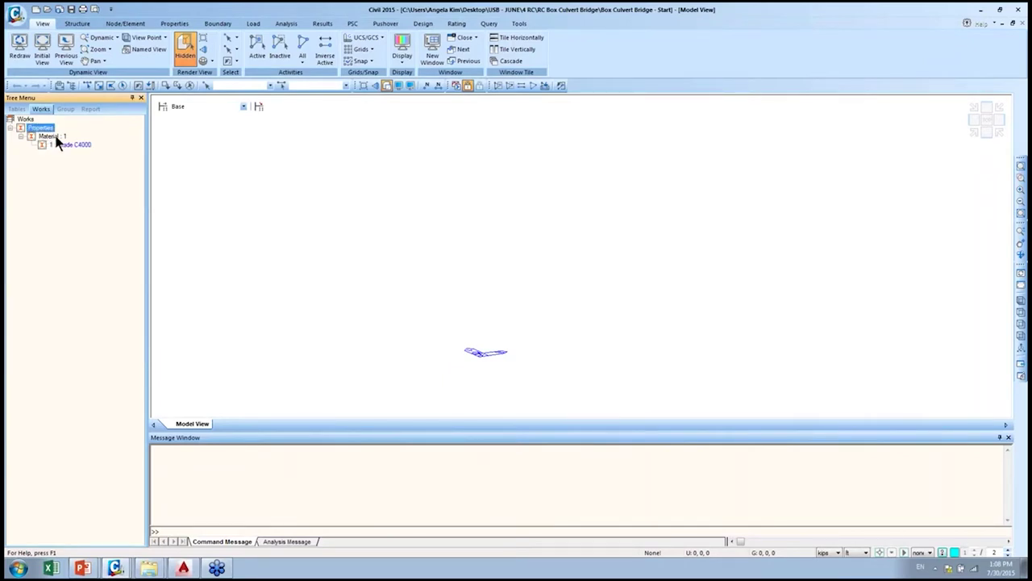
pyautogui.click(57, 137)
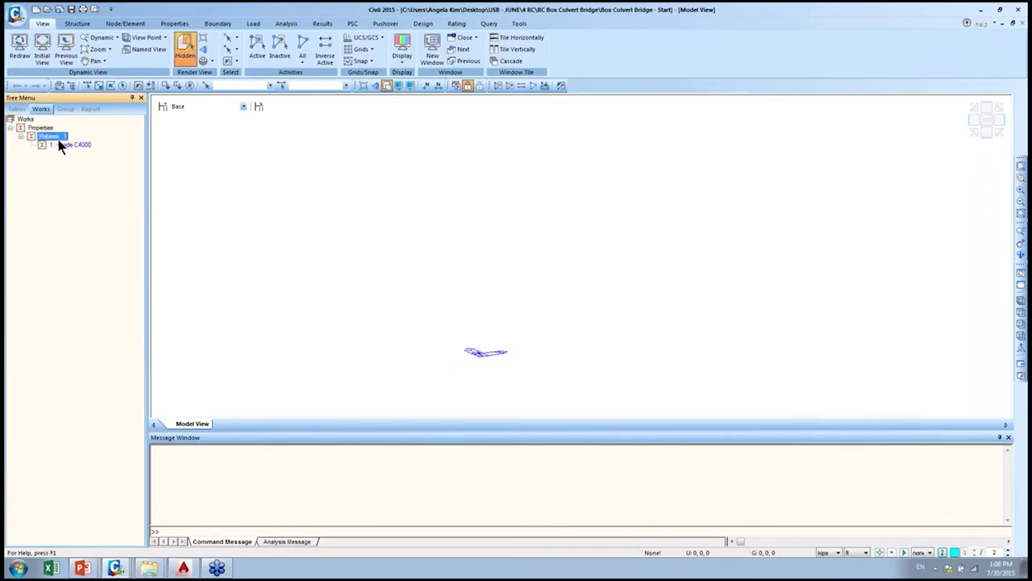
pyautogui.click(953, 53)
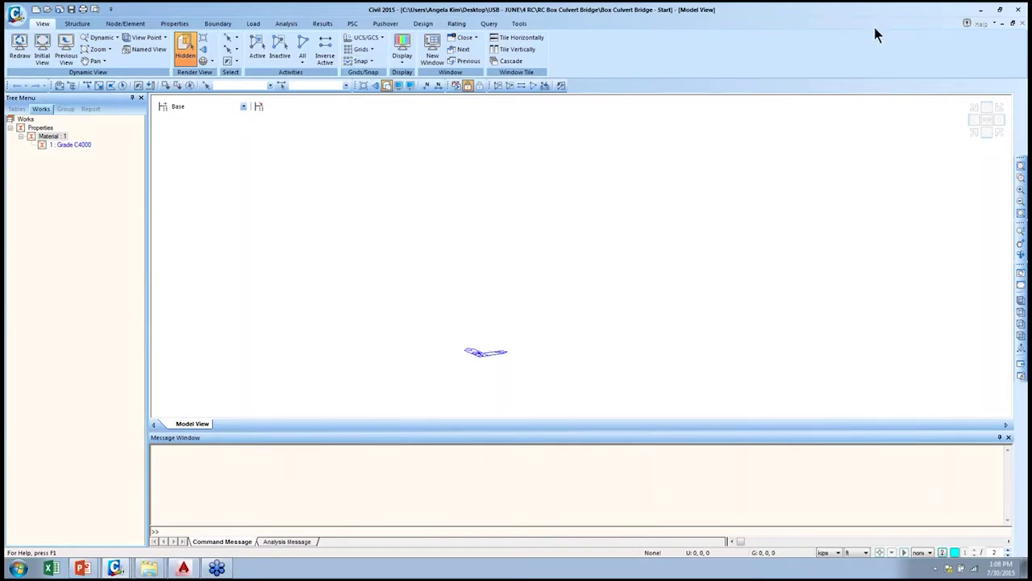
# - Bring up the RC Frame/Box Culvert wizard and view its 2-dimensional option and the Pi Type Frame and Box Culvert types
pyautogui.click(184, 56)
pyautogui.click(77, 25)
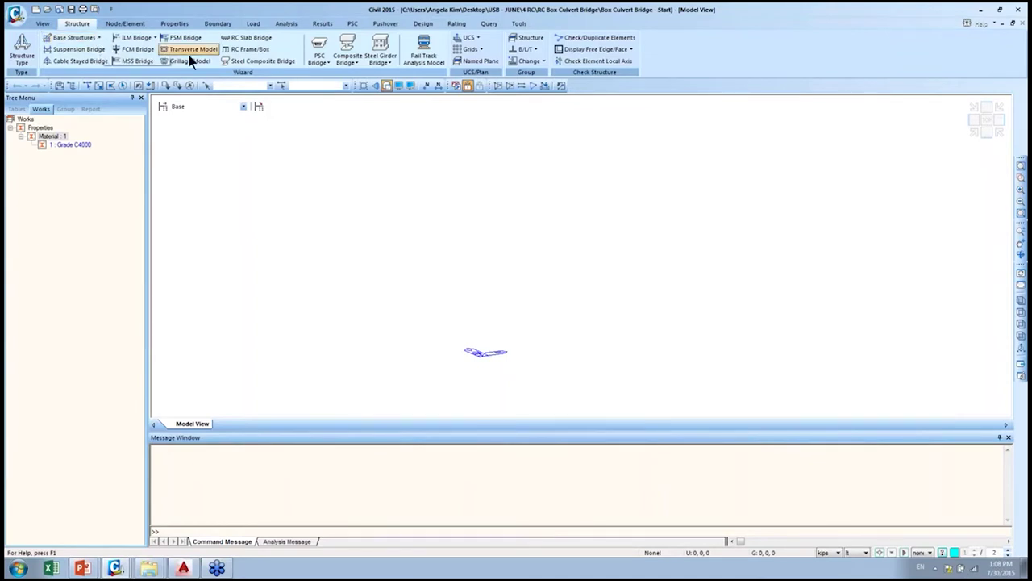
pyautogui.click(262, 52)
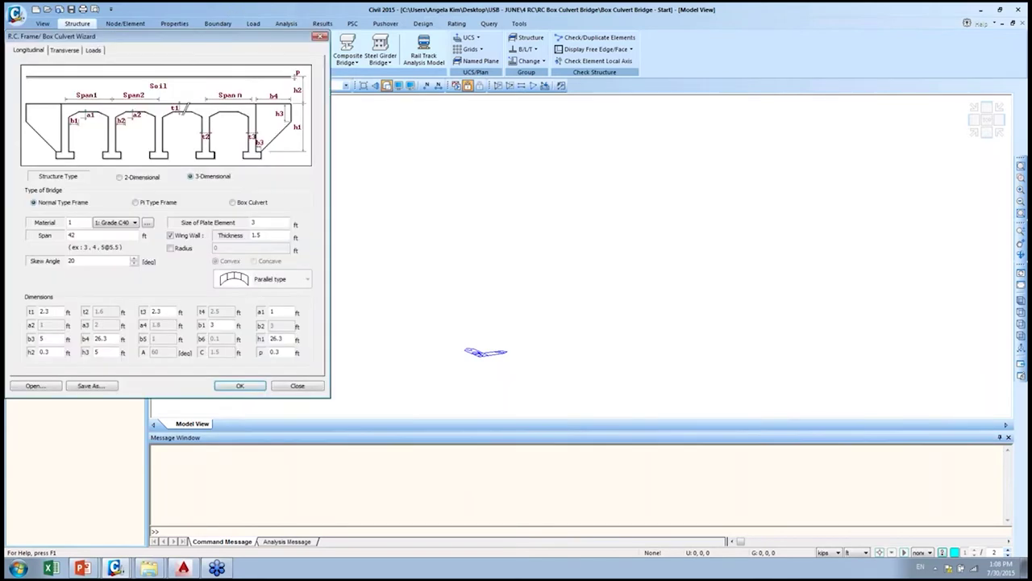
pyautogui.moveTo(234, 39); pyautogui.dragTo(546, 116)
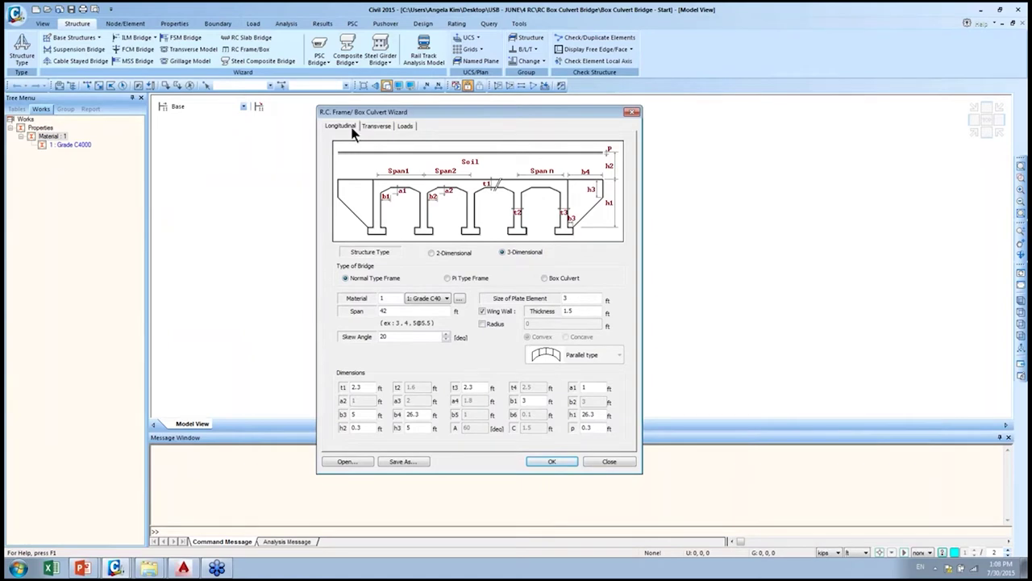
pyautogui.click(452, 253)
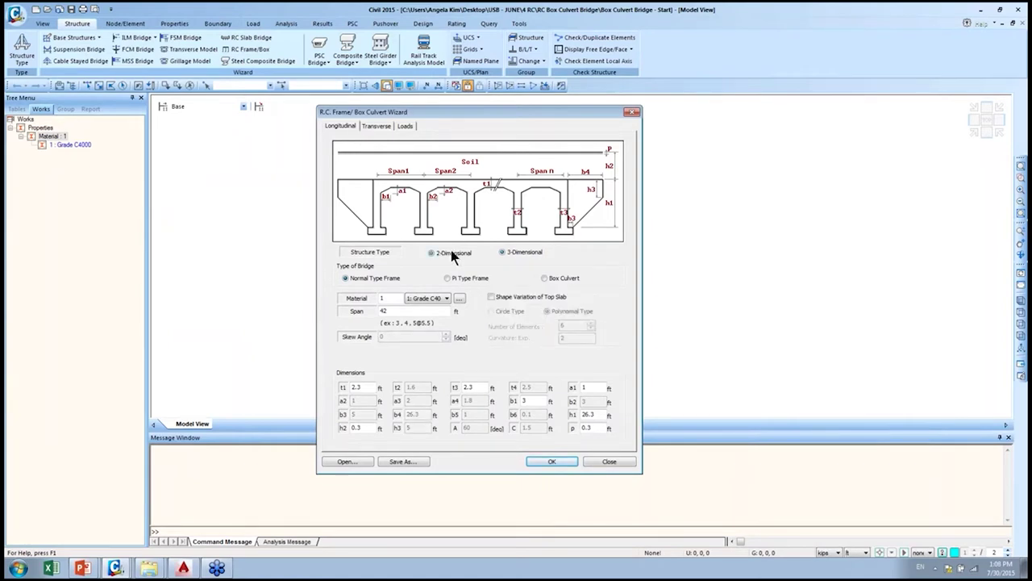
pyautogui.click(533, 253)
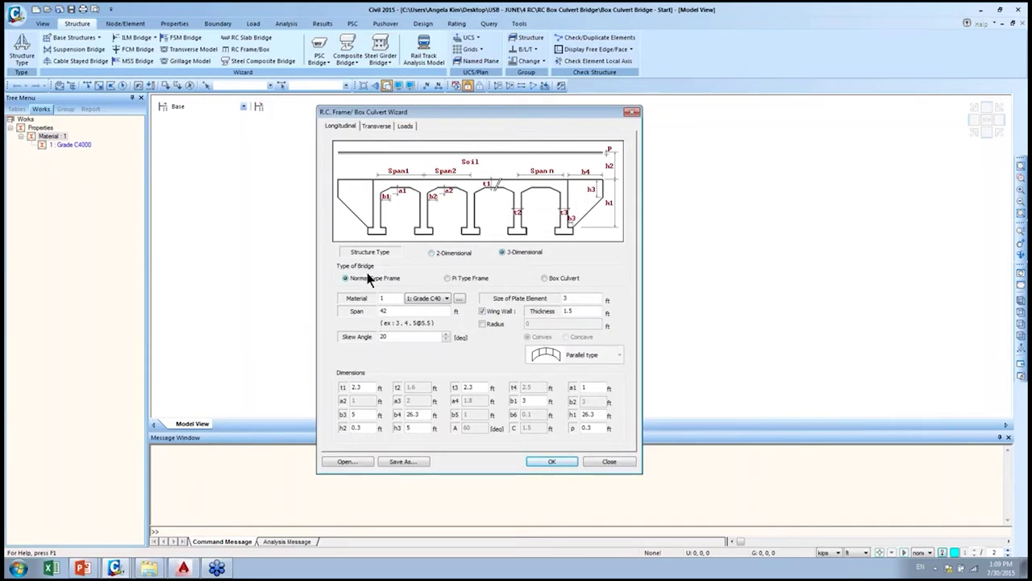
pyautogui.click(457, 279)
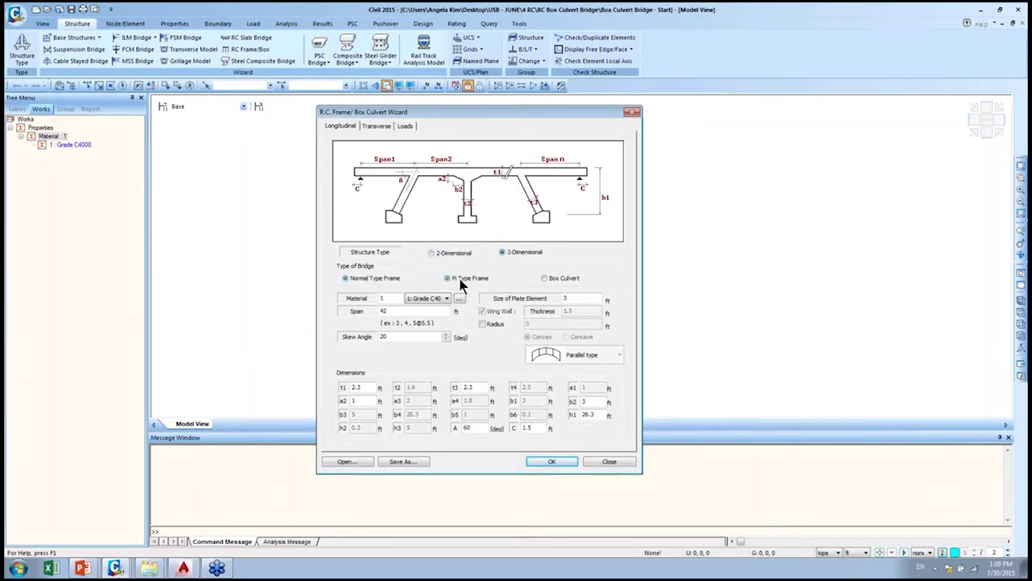
pyautogui.click(560, 284)
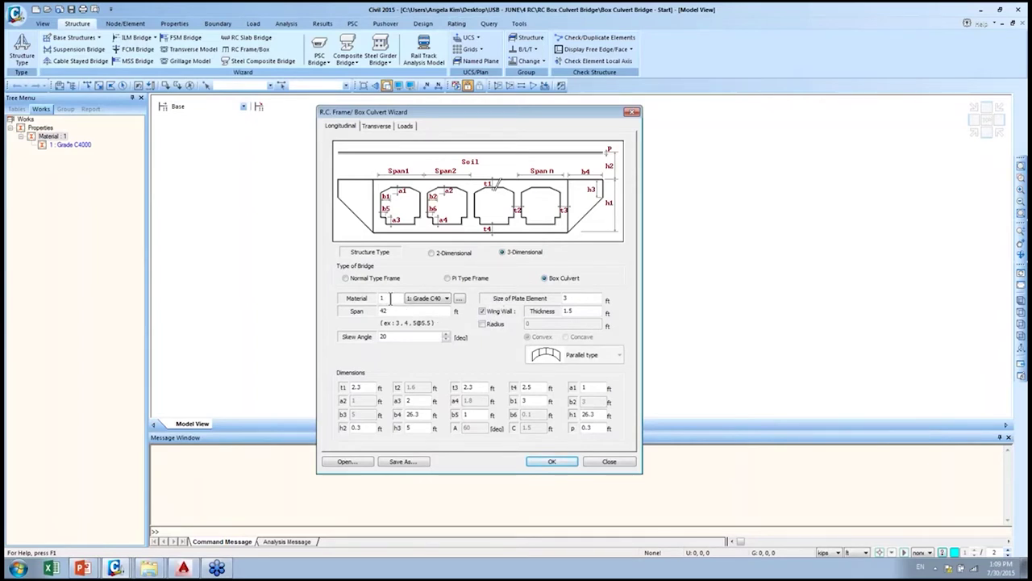
# - Compare the 2-dimensional and 3-dimensional box culvert inputs with the Normal Type and Pi Type Frame diagrams
pyautogui.click(450, 257)
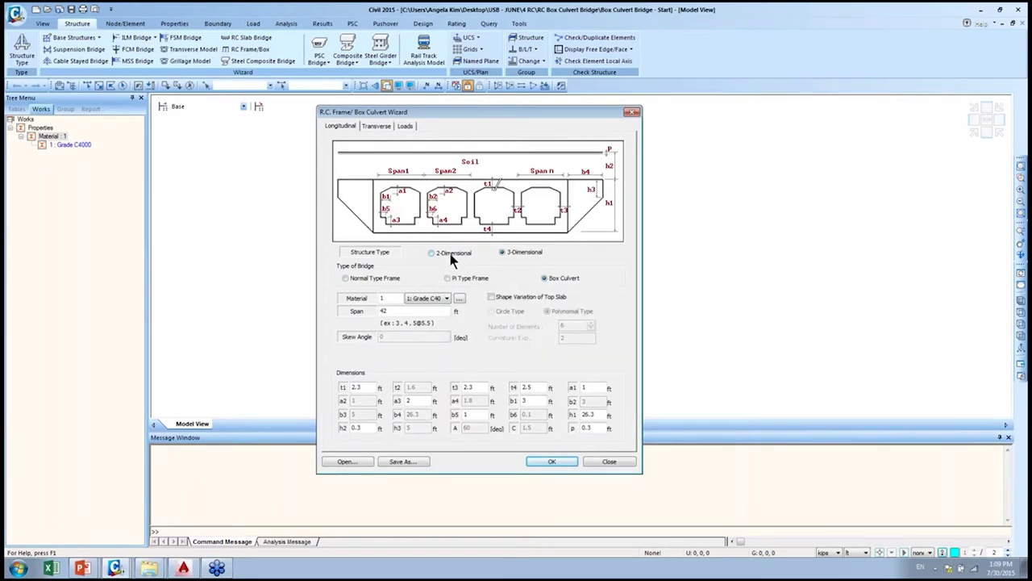
pyautogui.click(520, 255)
pyautogui.click(345, 277)
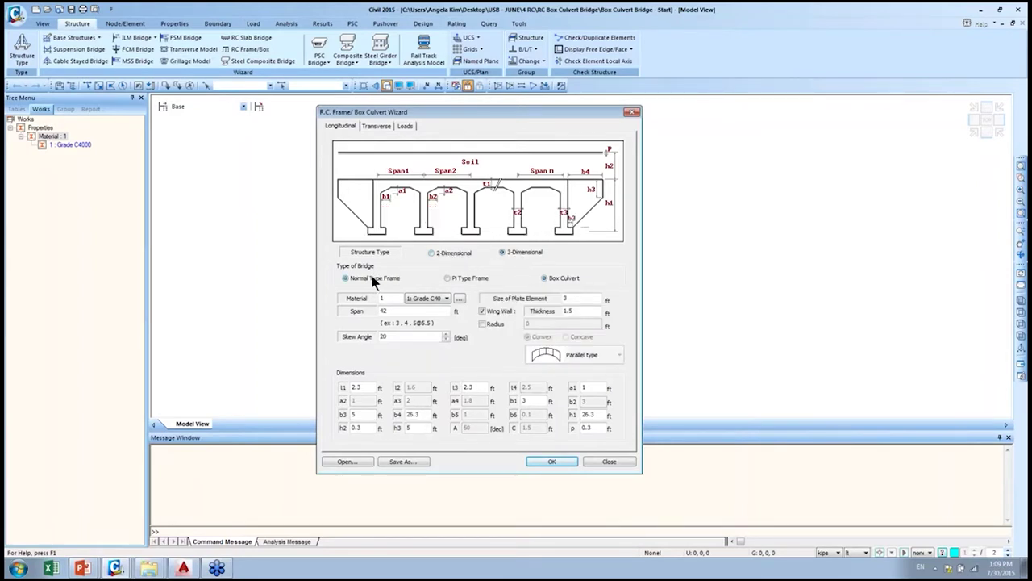
pyautogui.click(461, 278)
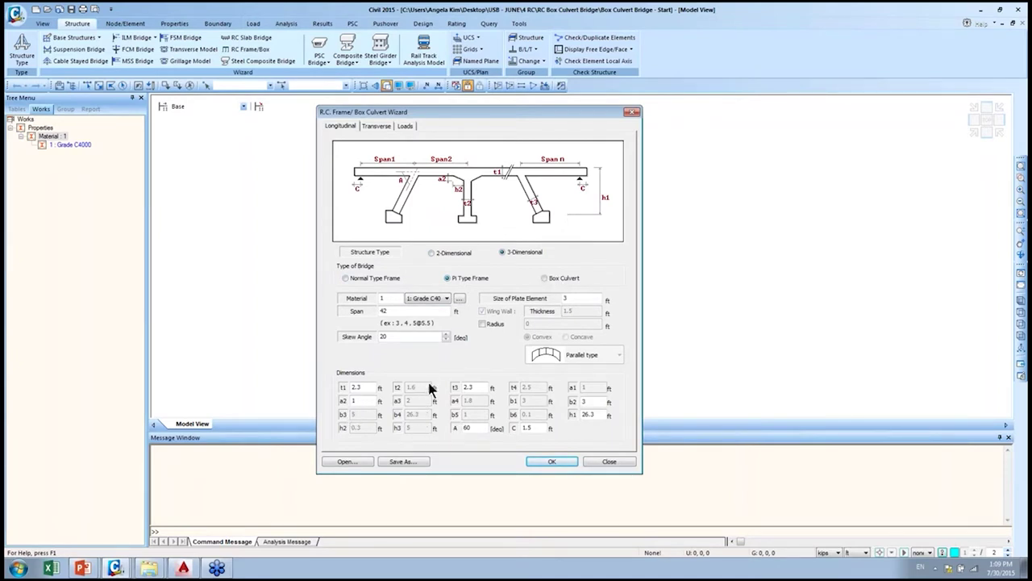
pyautogui.click(553, 279)
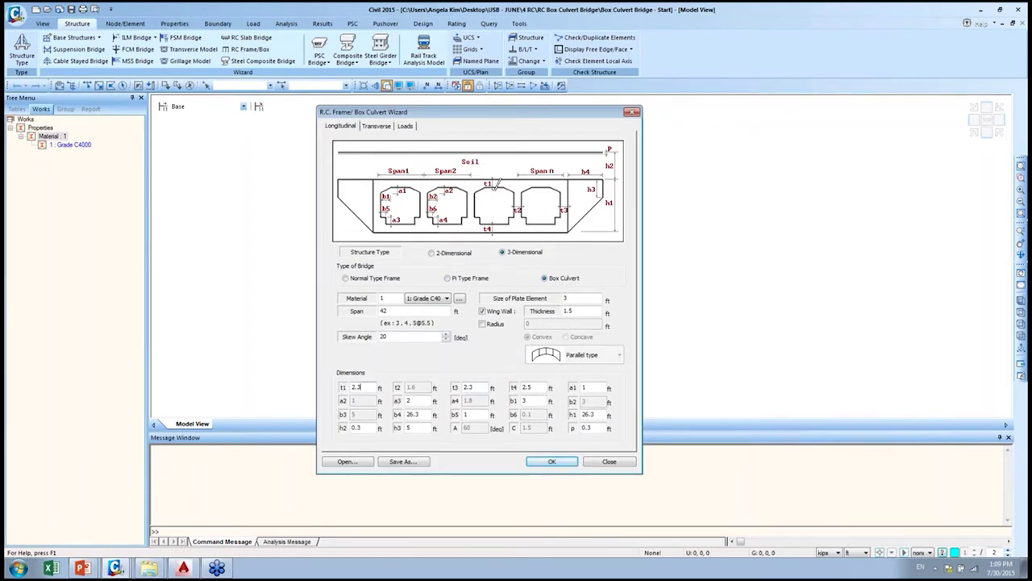
pyautogui.click(1022, 38)
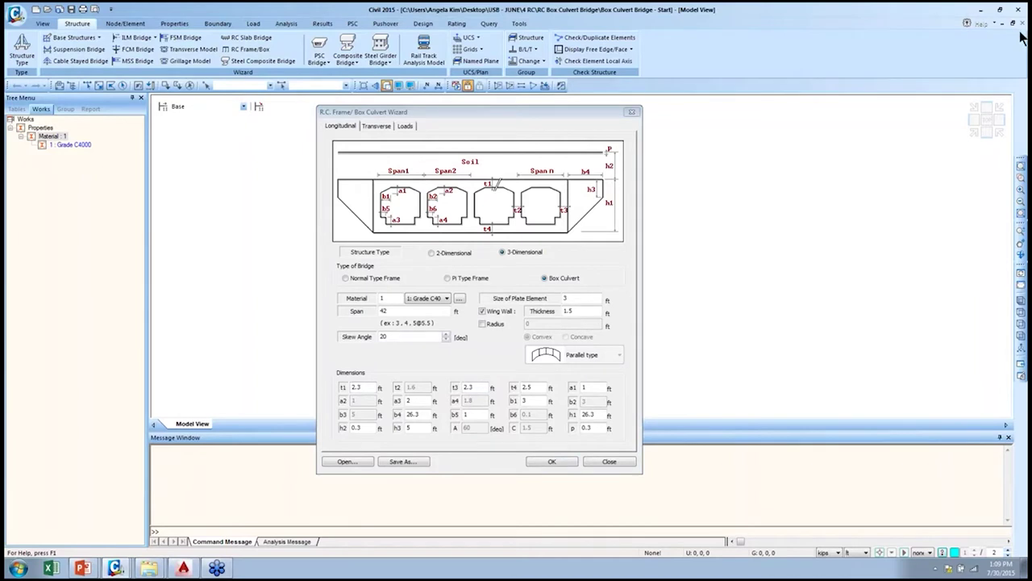
pyautogui.click(875, 34)
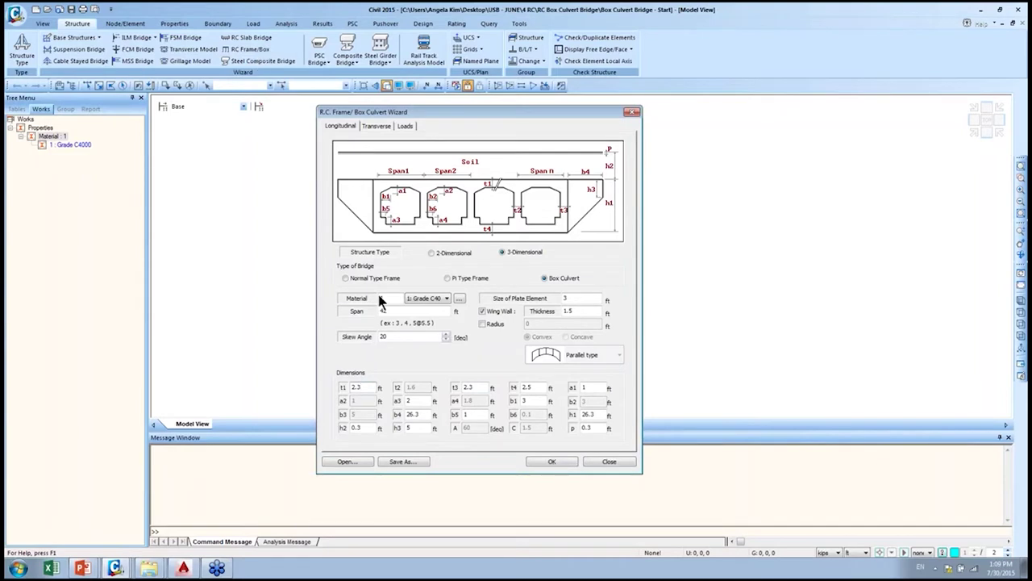
# - Try to generate a 2-dimensional Box Culvert model, and return the structure type to 3-Dimensional
pyautogui.click(448, 253)
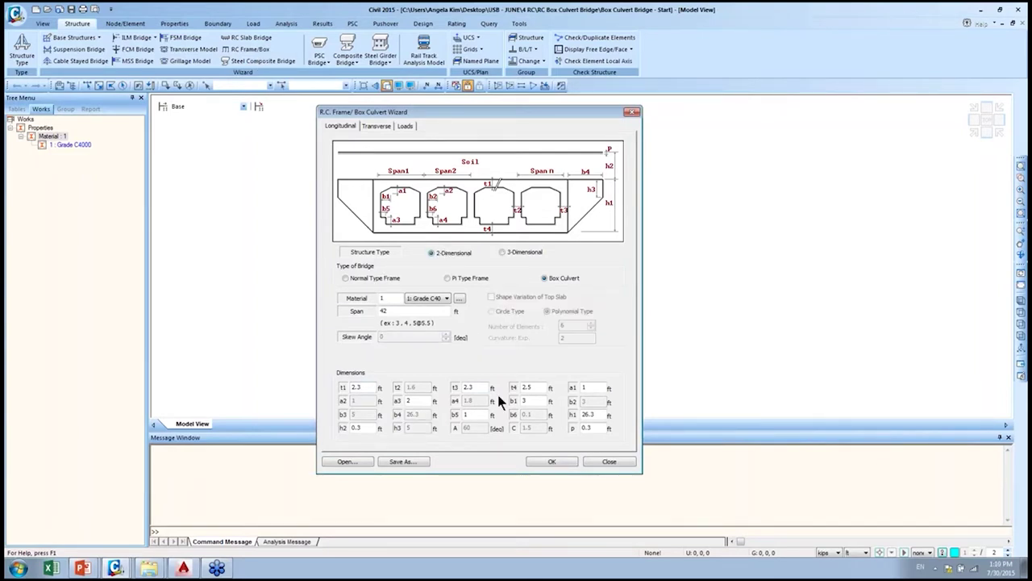
pyautogui.click(552, 463)
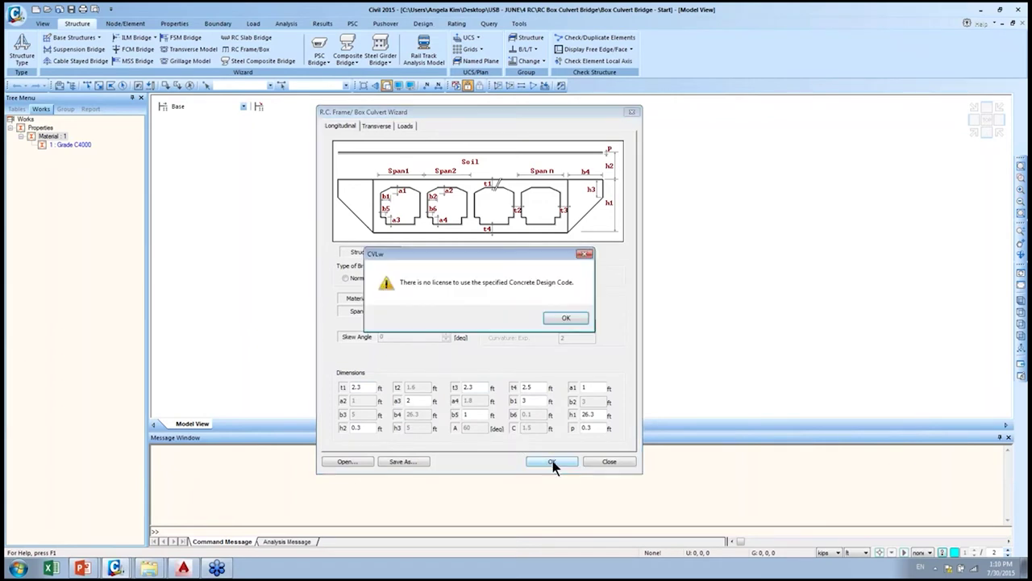
pyautogui.click(565, 319)
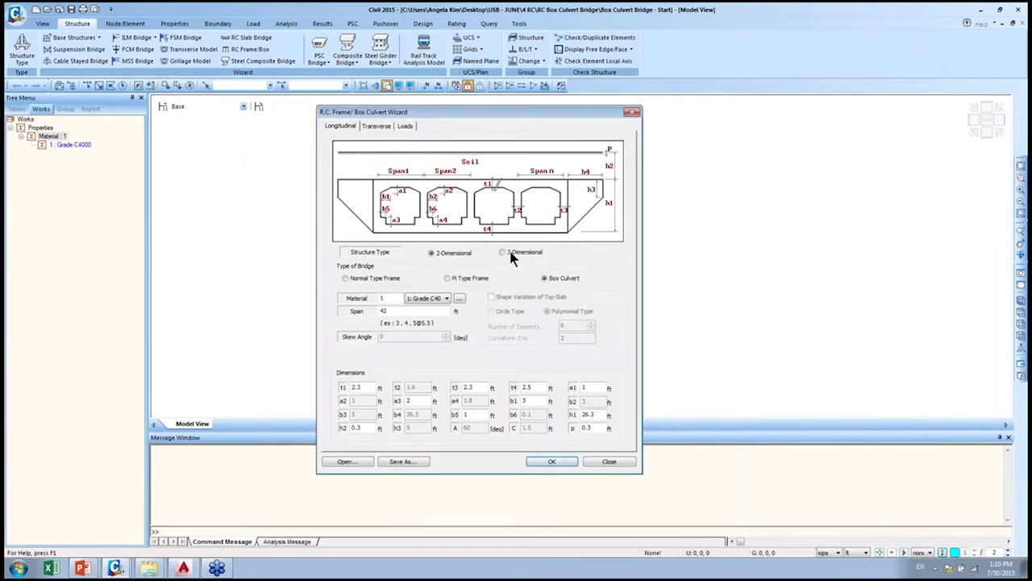
pyautogui.click(509, 253)
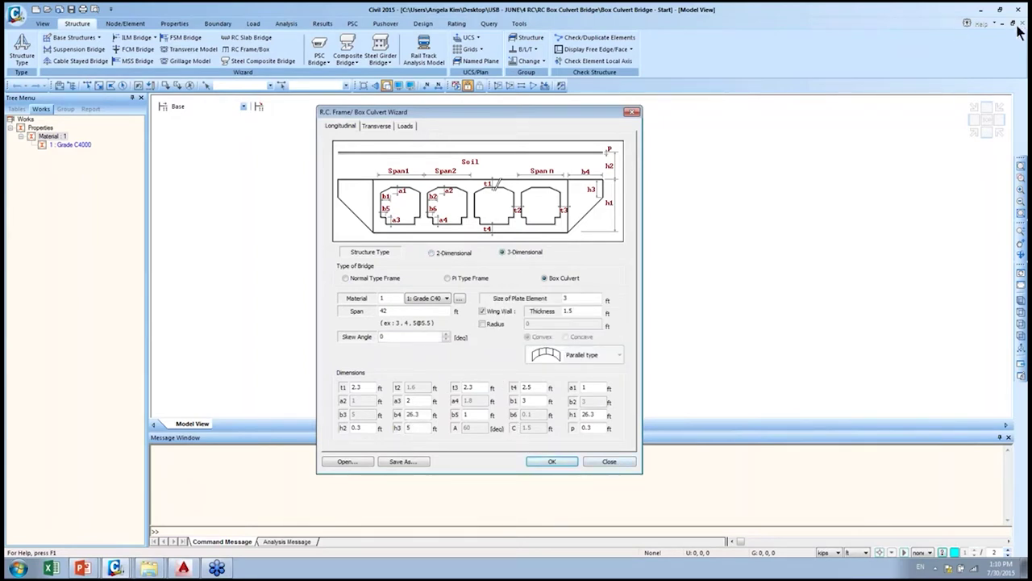
pyautogui.click(875, 125)
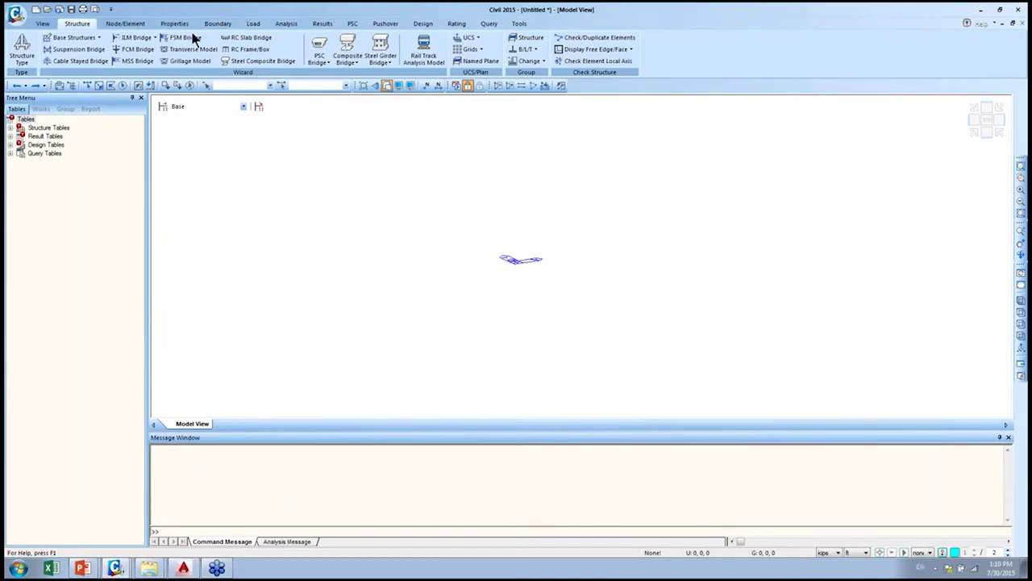
# - Generate a 3-dimensional Normal Type Frame with the RC Frame/Box wizard's default values
pyautogui.click(244, 49)
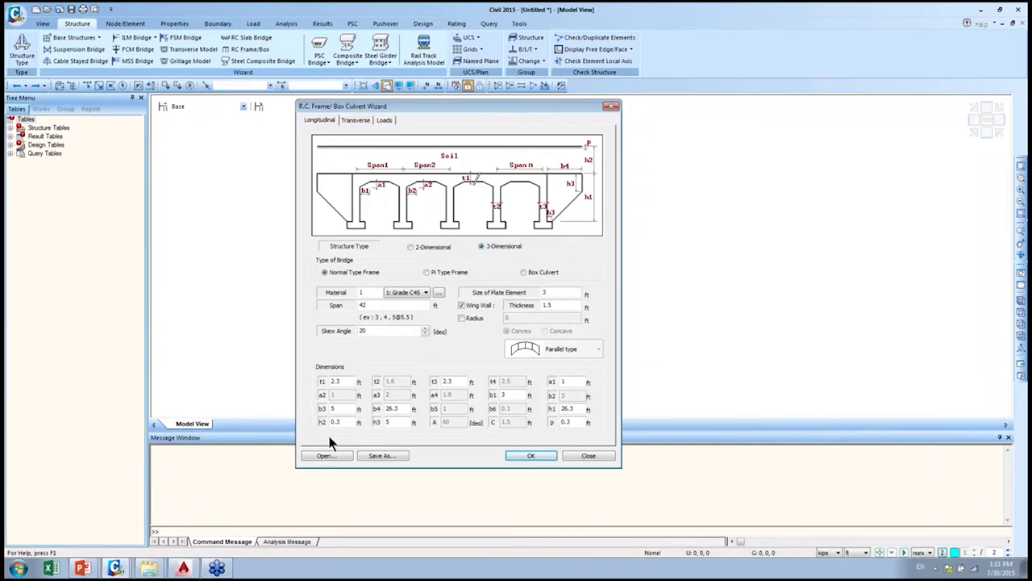
pyautogui.click(531, 455)
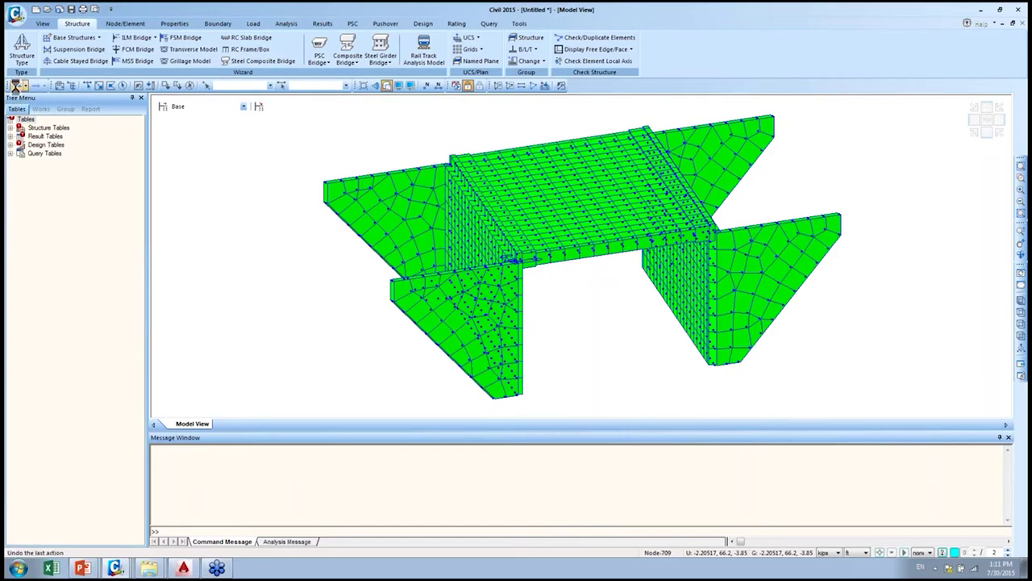
# - Start the RC Frame/Box wizard again and set the type of bridge to Box Culvert for the 3-dimensional structure
pyautogui.click(250, 48)
pyautogui.moveTo(246, 42); pyautogui.dragTo(602, 117)
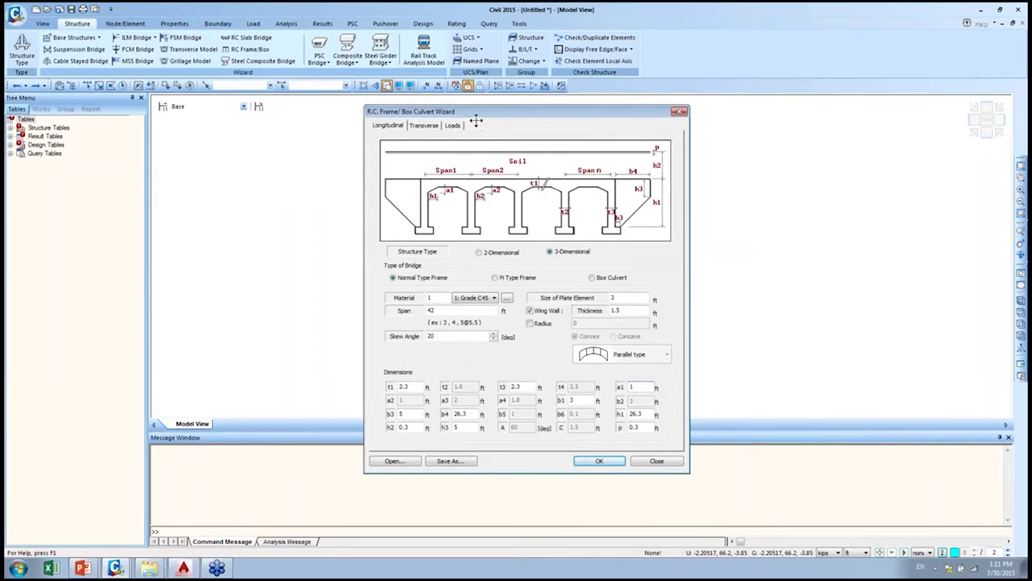
pyautogui.click(610, 279)
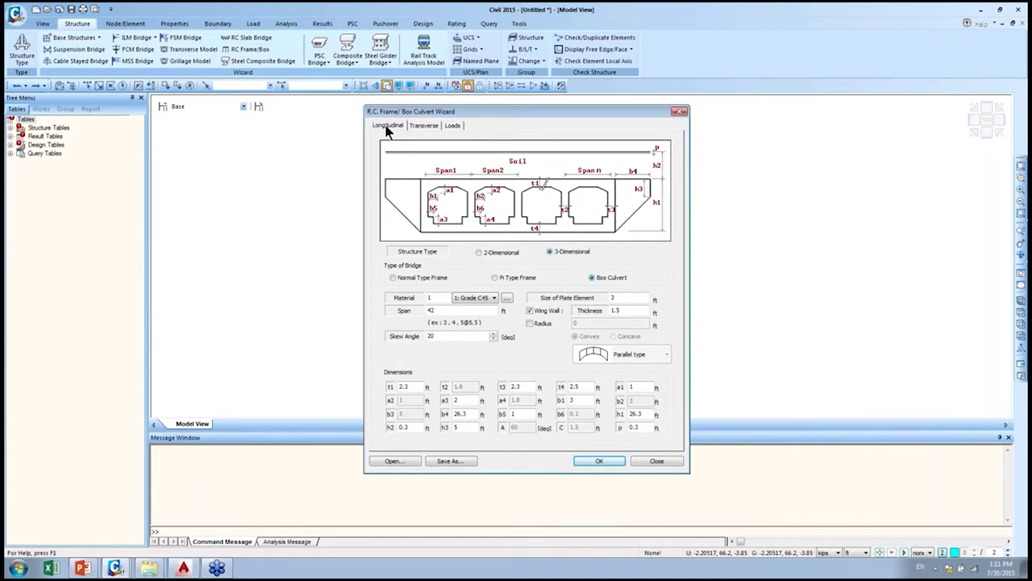
# - Review the culvert's transverse section, support and load settings, and return to the longitudinal settings
pyautogui.click(434, 128)
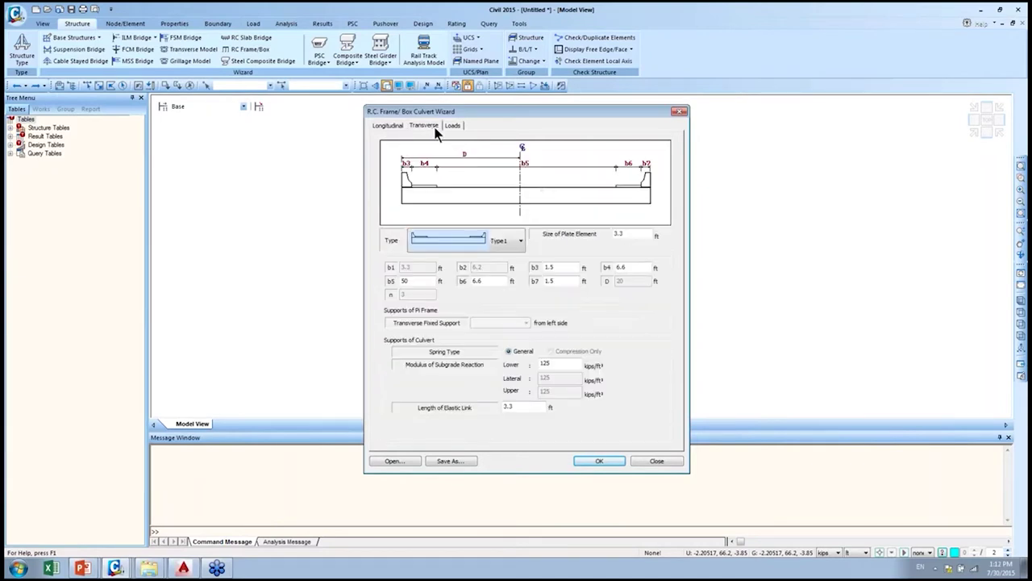
pyautogui.click(452, 127)
pyautogui.click(424, 127)
pyautogui.click(395, 129)
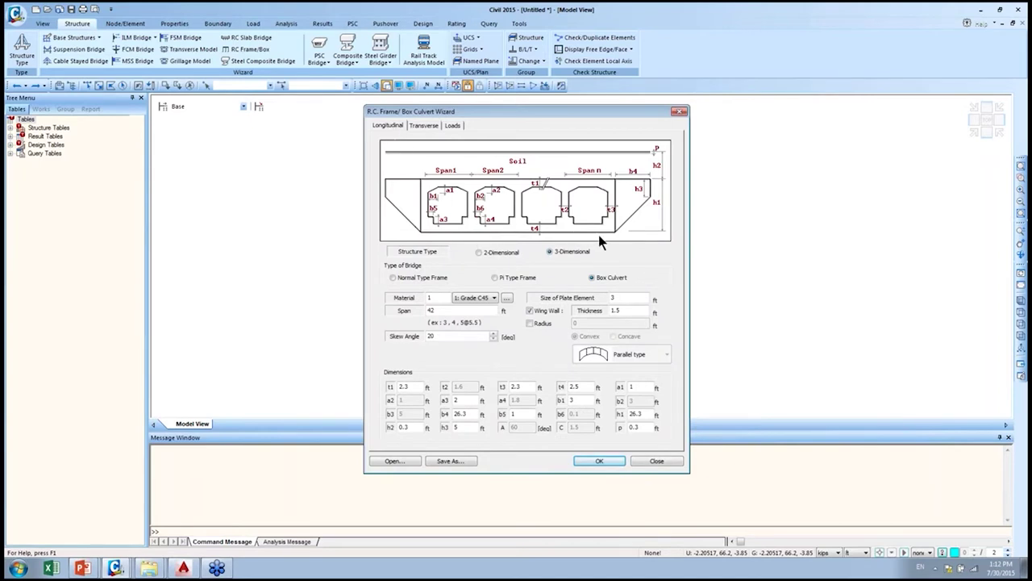
pyautogui.click(425, 128)
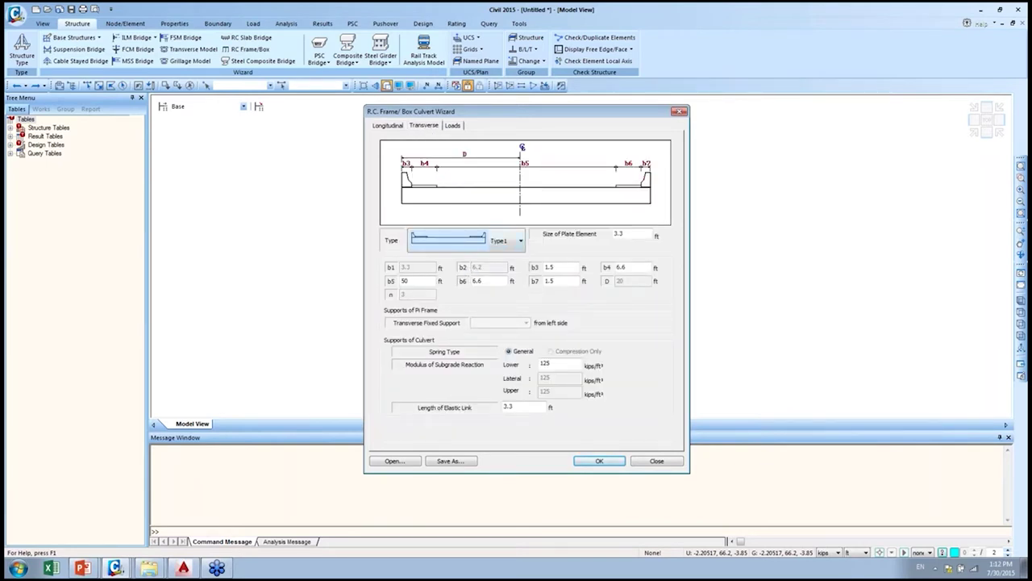
pyautogui.click(453, 127)
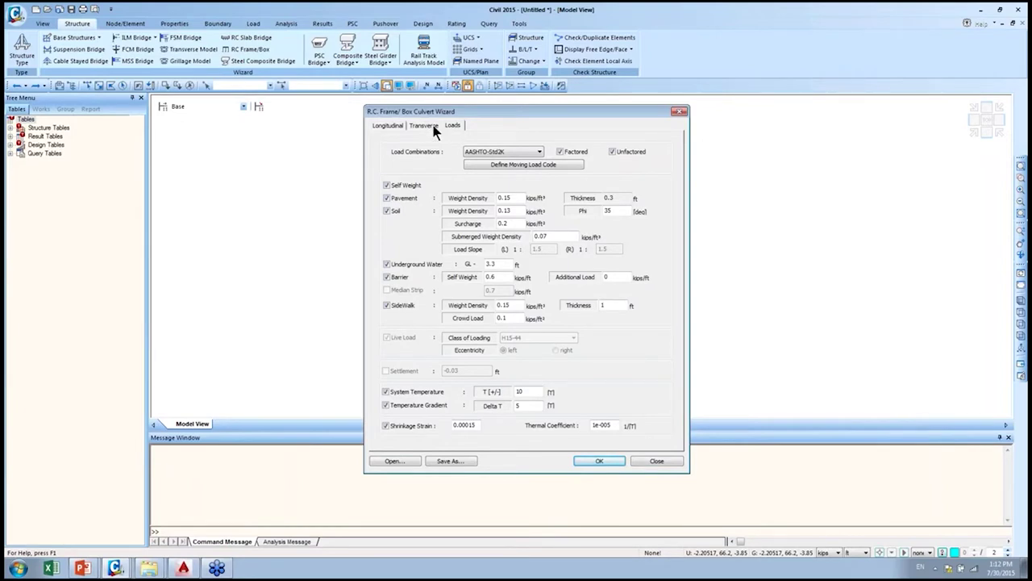
pyautogui.click(387, 127)
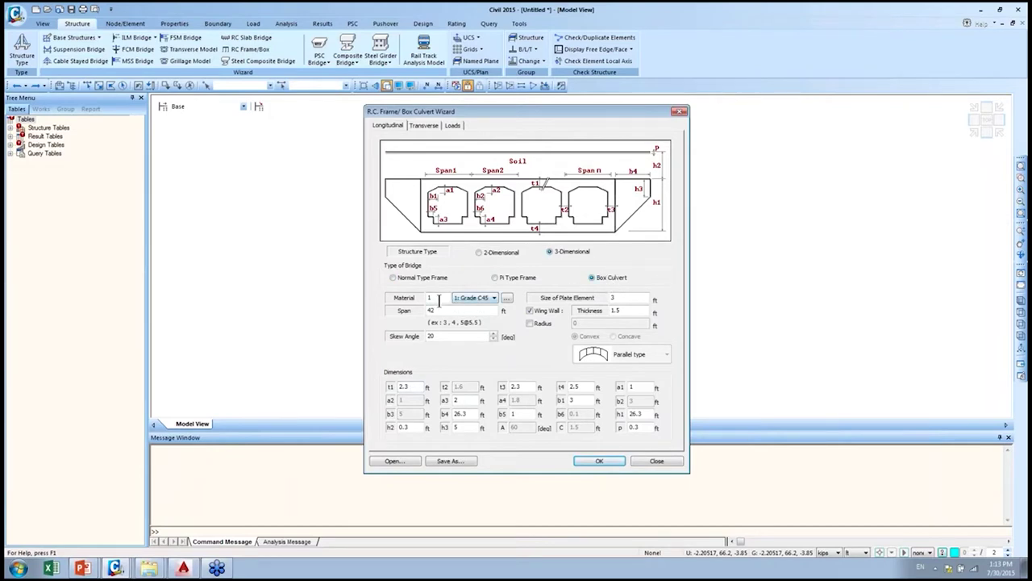
# - Check the materials available for the culvert and view their list of properties
pyautogui.click(487, 299)
pyautogui.click(484, 307)
pyautogui.click(507, 299)
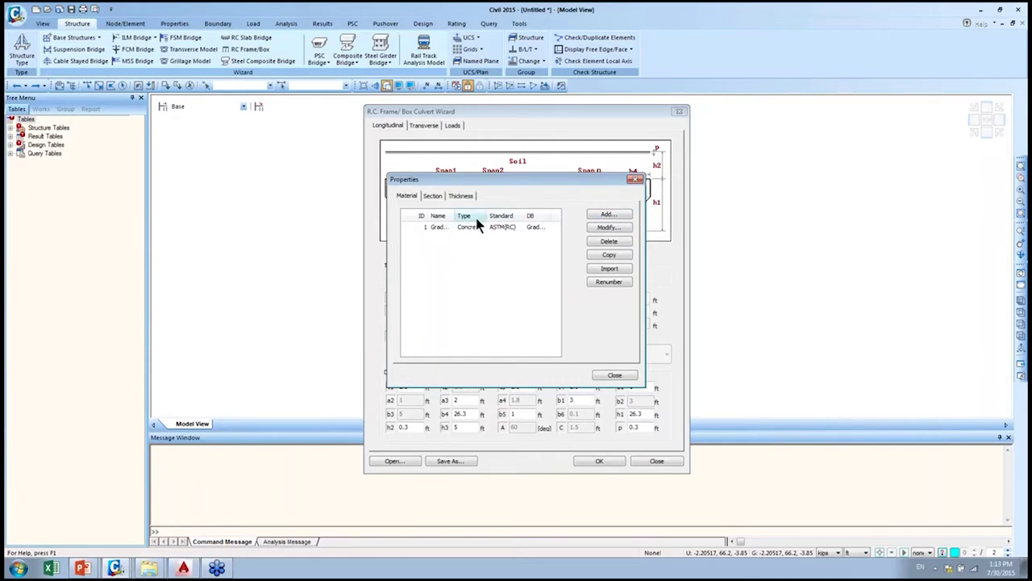
pyautogui.click(614, 375)
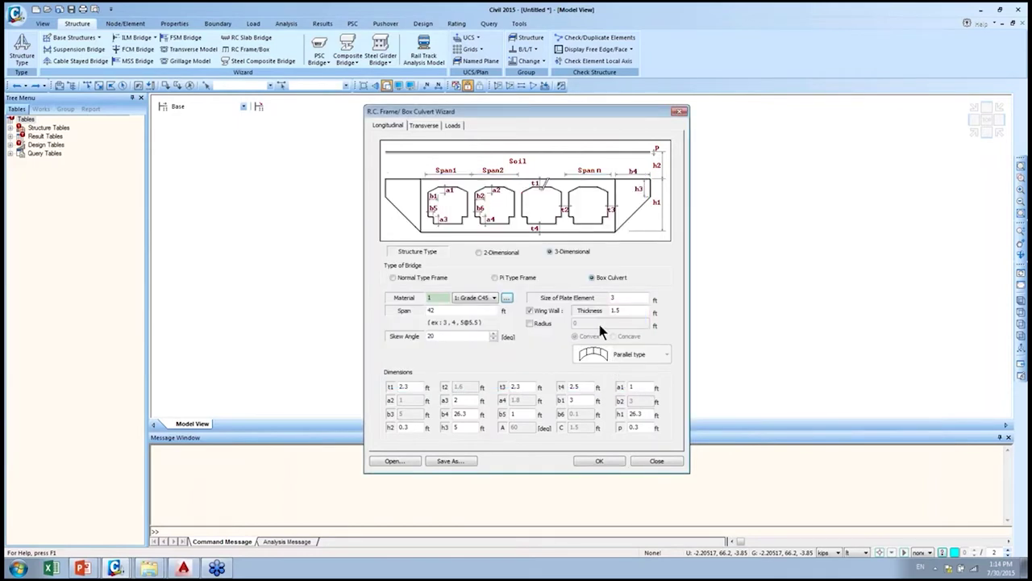
# - Set the size of plate element to 3 ft and enable the Radius option
pyautogui.click(624, 297)
pyautogui.doubleClick(616, 298)
pyautogui.write('3')
pyautogui.click(529, 322)
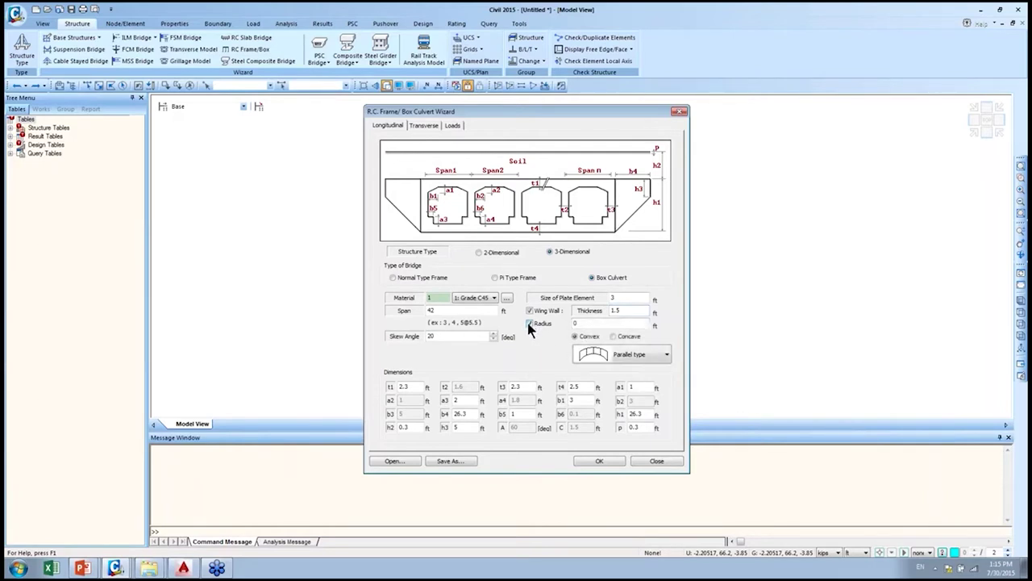
# - Check the radius value and its curve type options, and turn the Radius option off
pyautogui.click(587, 323)
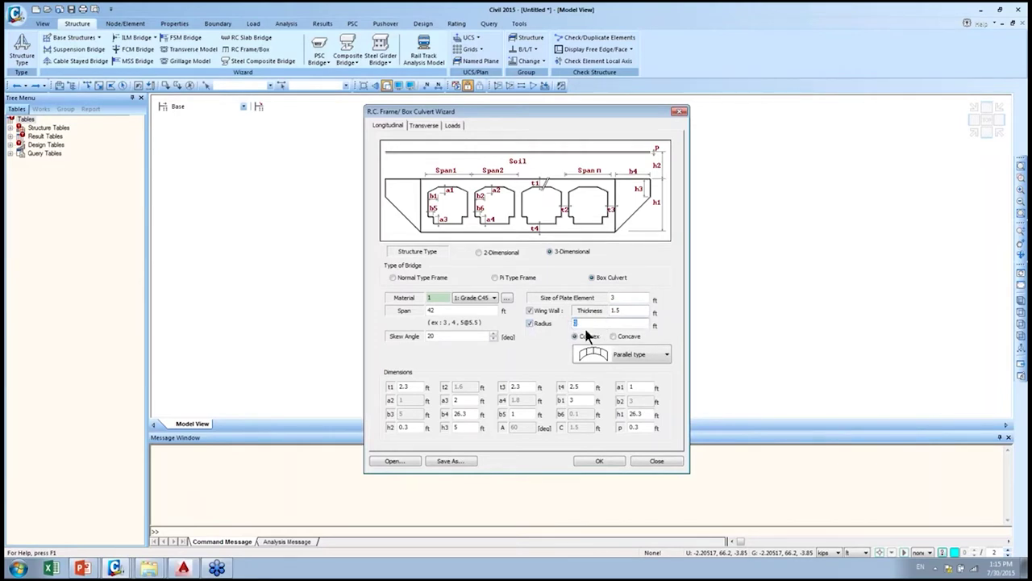
pyautogui.click(653, 353)
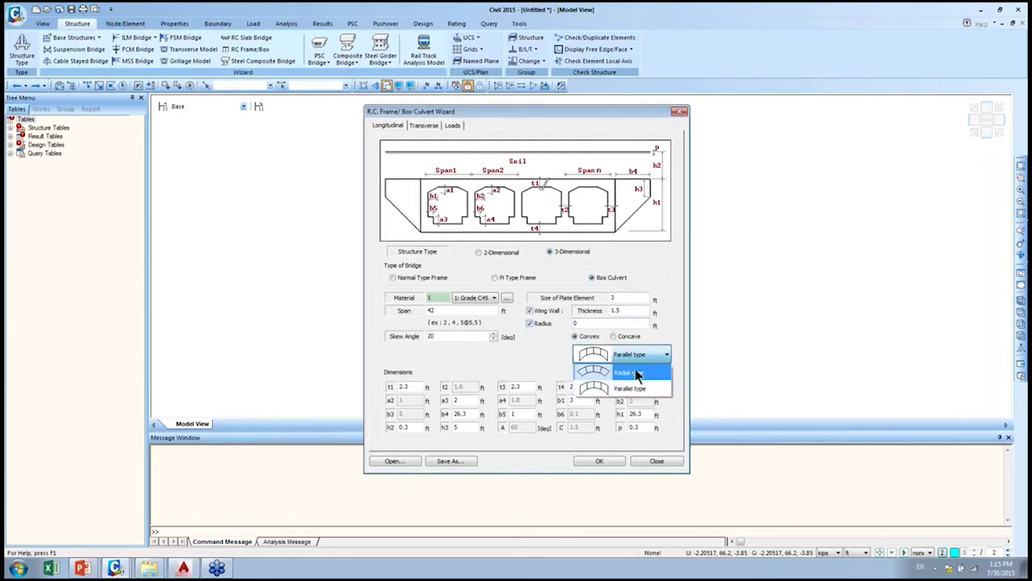
pyautogui.click(534, 330)
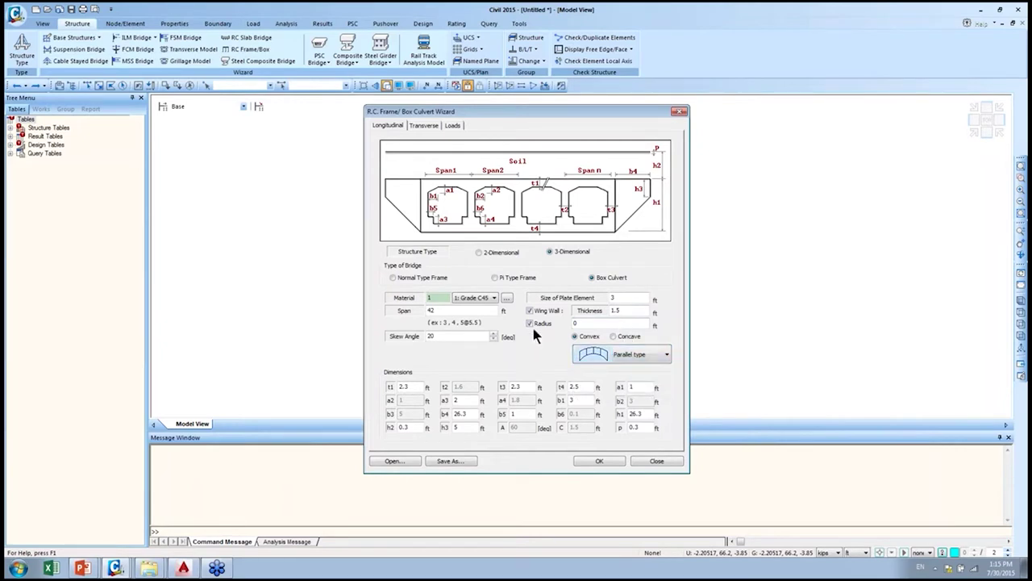
pyautogui.click(530, 324)
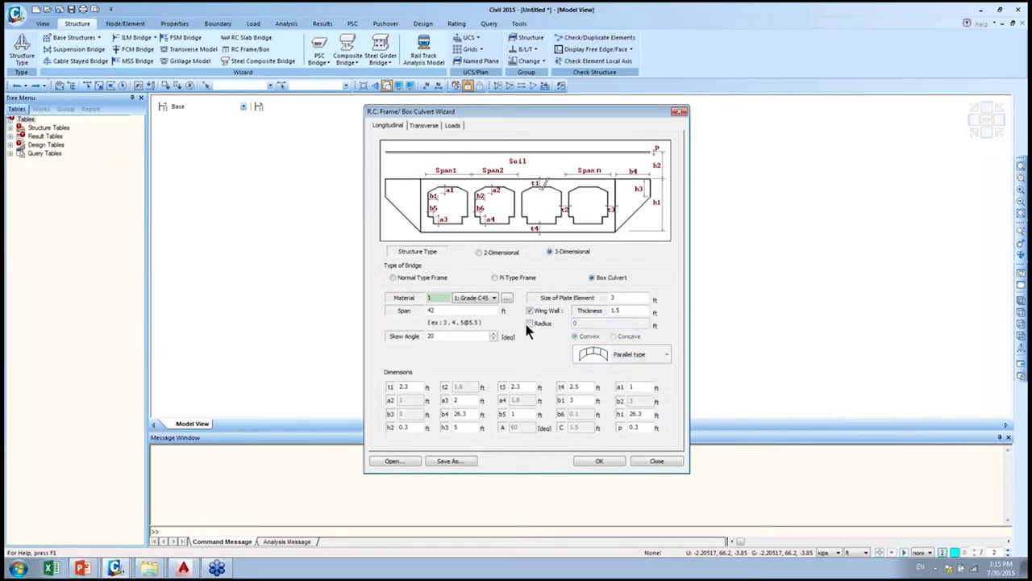
# - Set the culvert's skew angle to 0 degrees and check the span and the t1 dimension
pyautogui.moveTo(472, 337); pyautogui.dragTo(405, 343)
pyautogui.write('0')
pyautogui.click(458, 312)
pyautogui.click(414, 388)
# - Review the transverse section types, the width dimensions b4 and b5, and the length of elastic link
pyautogui.click(427, 129)
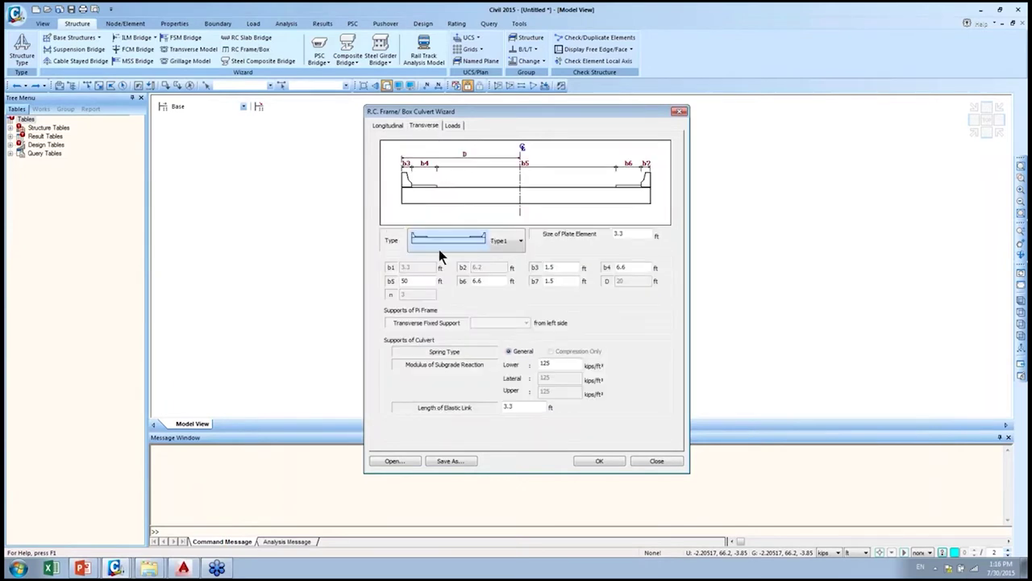
pyautogui.click(519, 241)
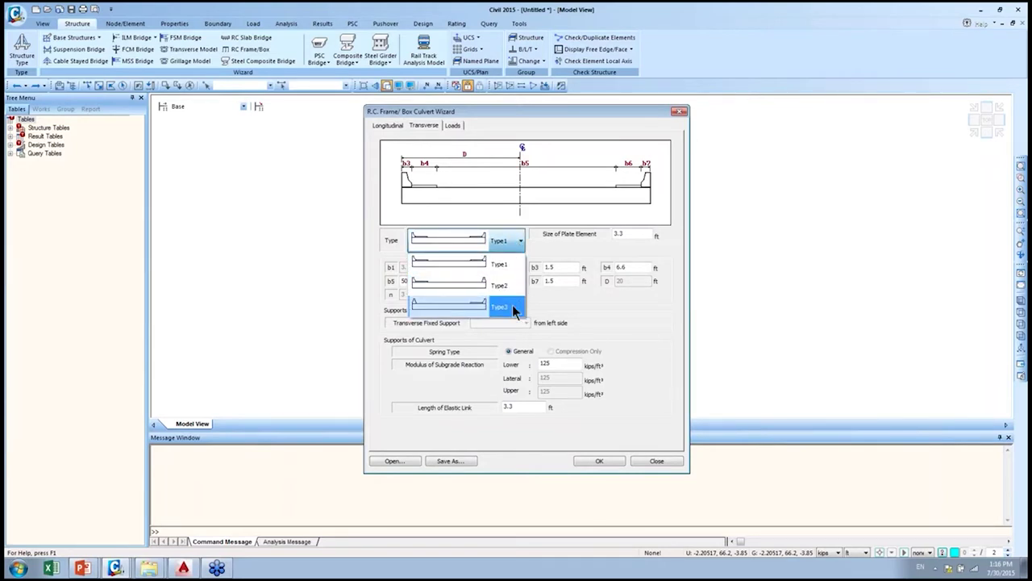
pyautogui.click(576, 195)
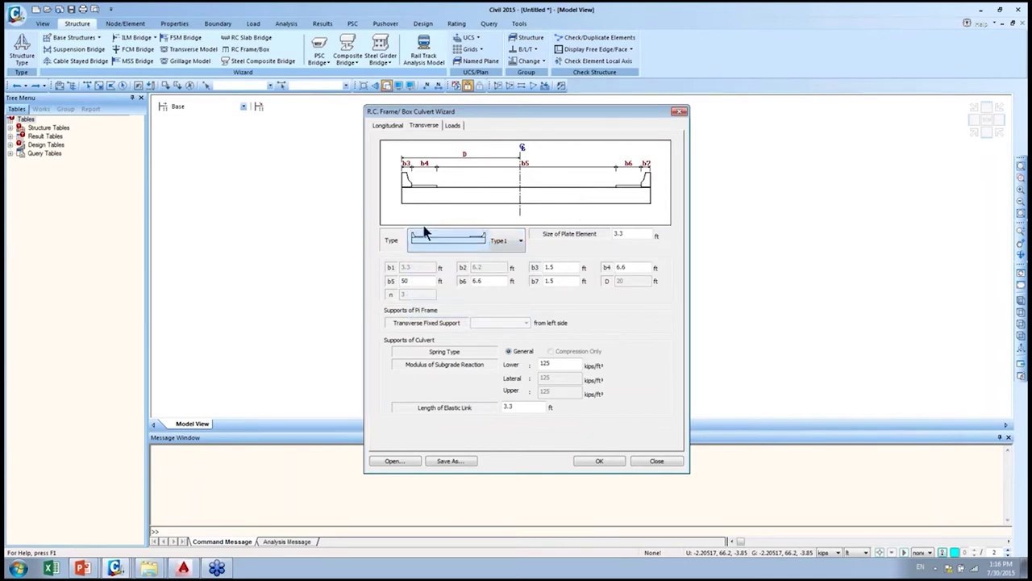
pyautogui.click(418, 281)
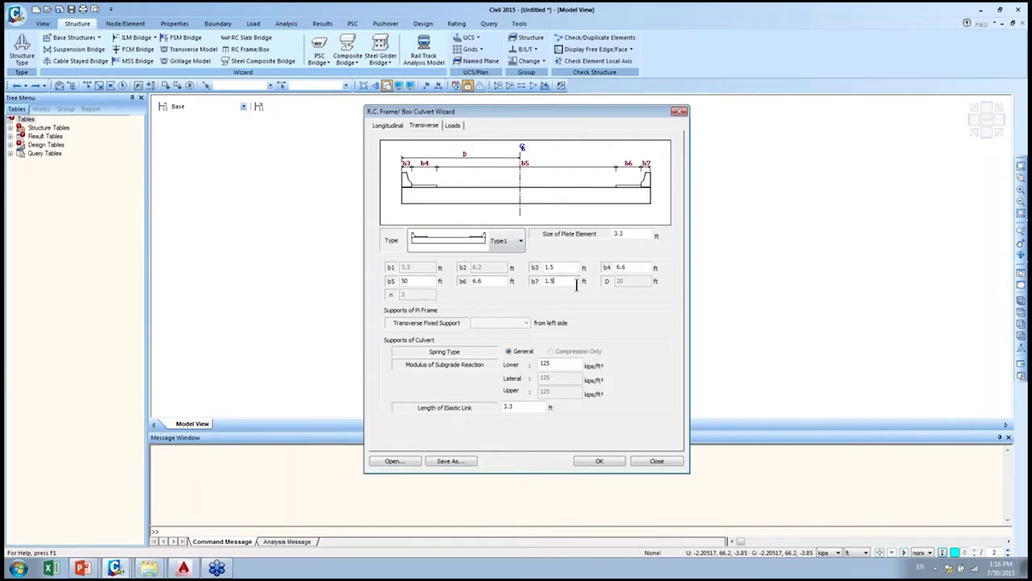
pyautogui.click(642, 267)
pyautogui.doubleClick(635, 269)
pyautogui.click(522, 407)
pyautogui.click(523, 407)
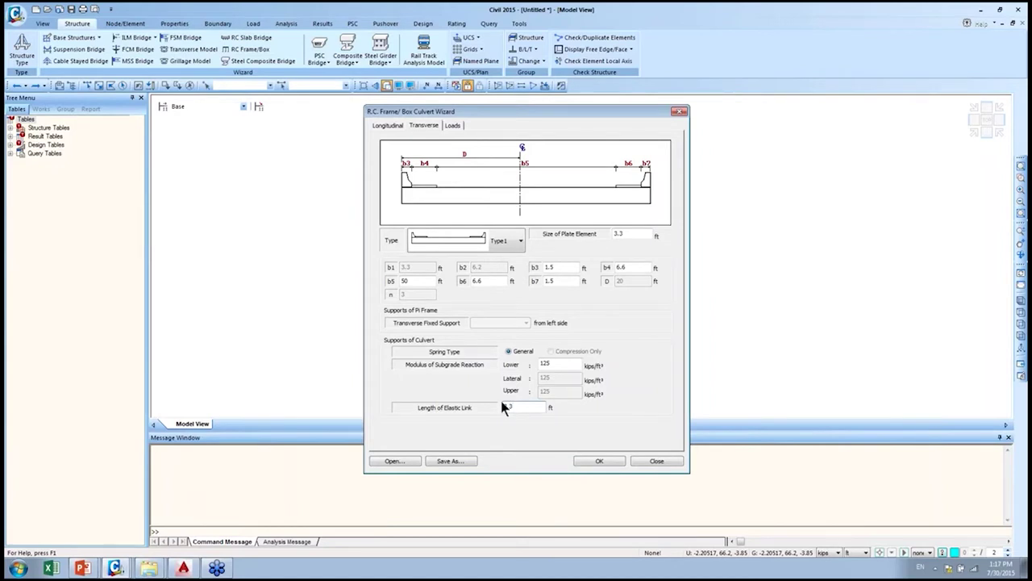
# - Look through the load combination codes in the load settings and choose AASHTO-Std2K
pyautogui.click(450, 126)
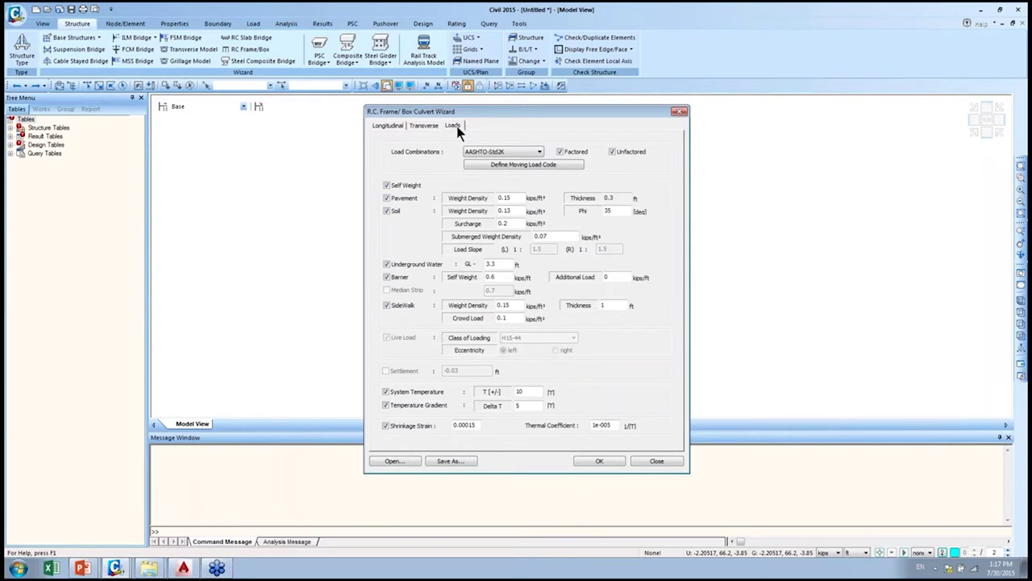
pyautogui.click(530, 152)
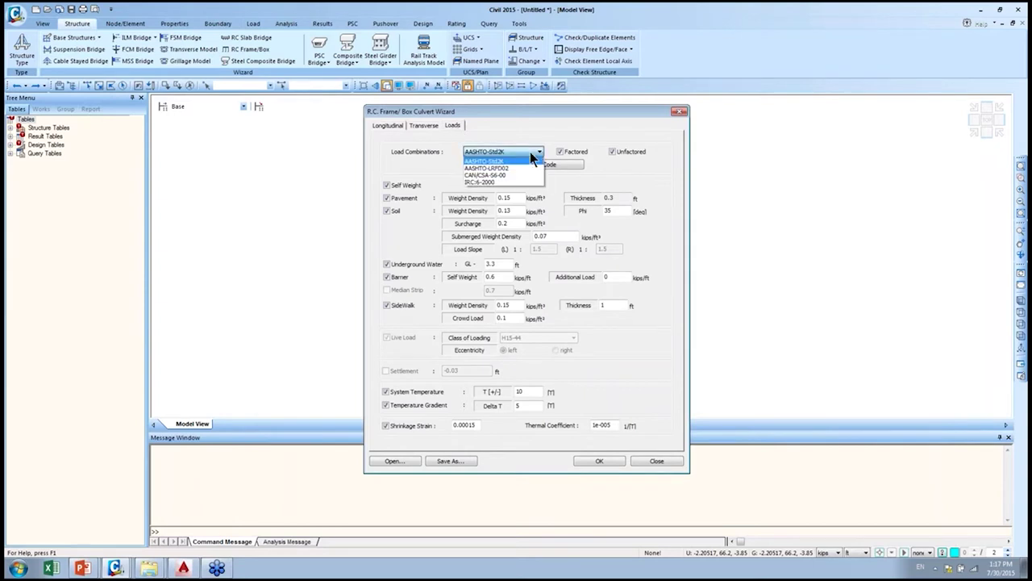
pyautogui.click(524, 168)
pyautogui.click(531, 150)
pyautogui.click(527, 160)
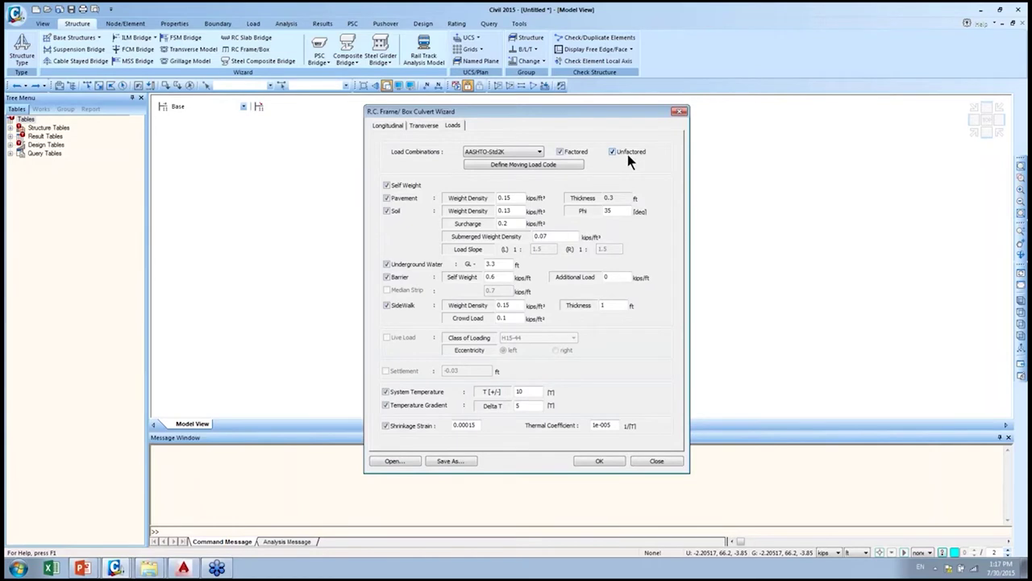
# - Define the moving load code as AASHTO LRFD
pyautogui.click(519, 166)
pyautogui.click(573, 195)
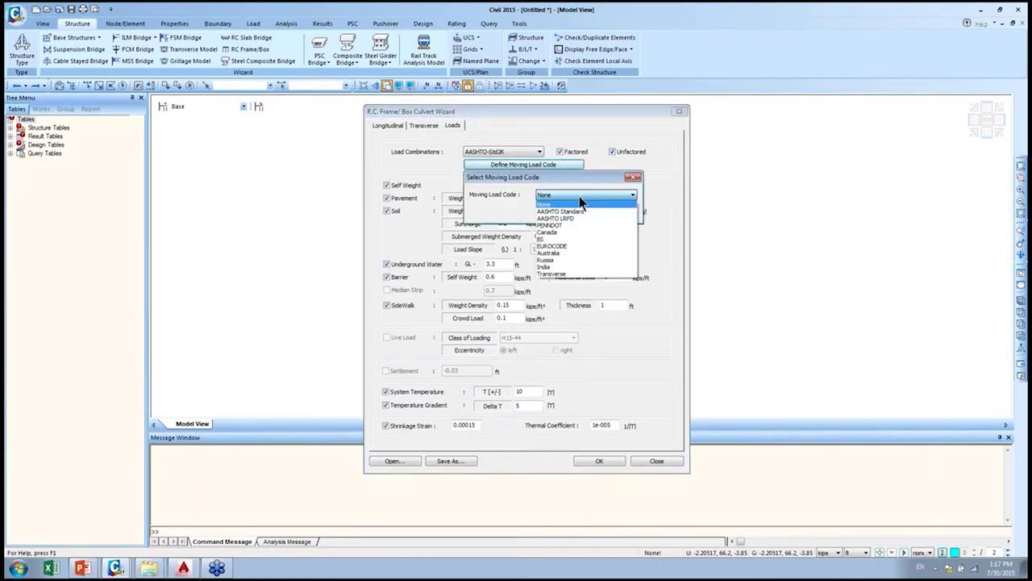
pyautogui.click(582, 214)
pyautogui.click(570, 212)
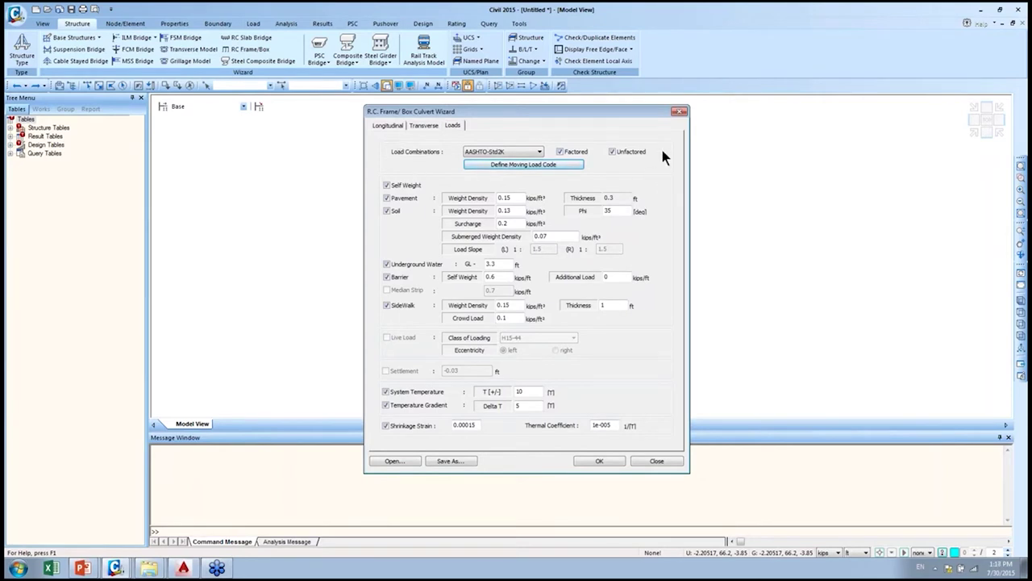
# - Review the self weight, pavement, underground water and barrier loads, and return to the longitudinal settings
pyautogui.click(387, 185)
pyautogui.click(521, 200)
pyautogui.click(506, 264)
pyautogui.click(504, 276)
pyautogui.click(418, 131)
pyautogui.click(383, 128)
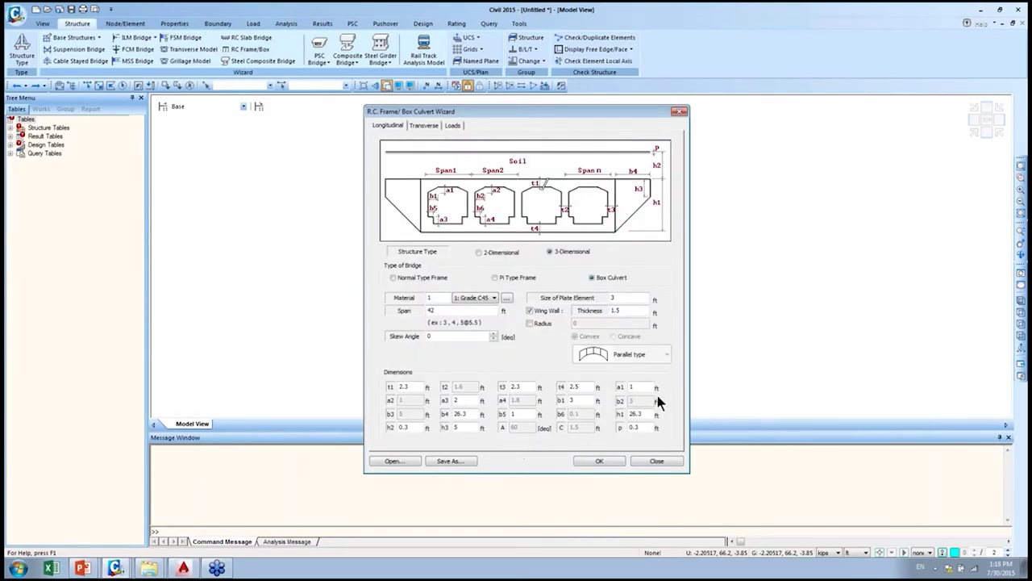
pyautogui.click(962, 43)
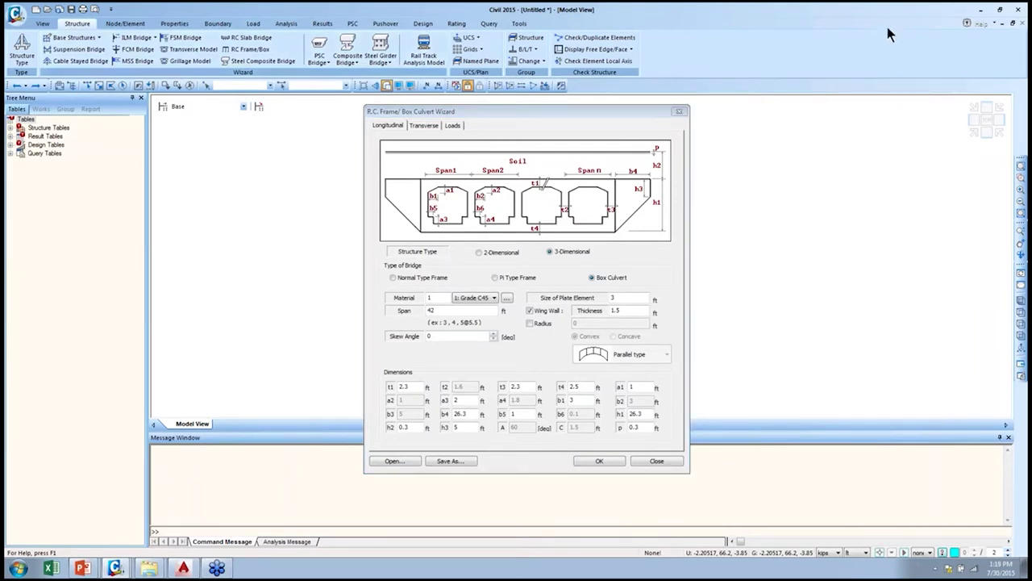
pyautogui.click(674, 193)
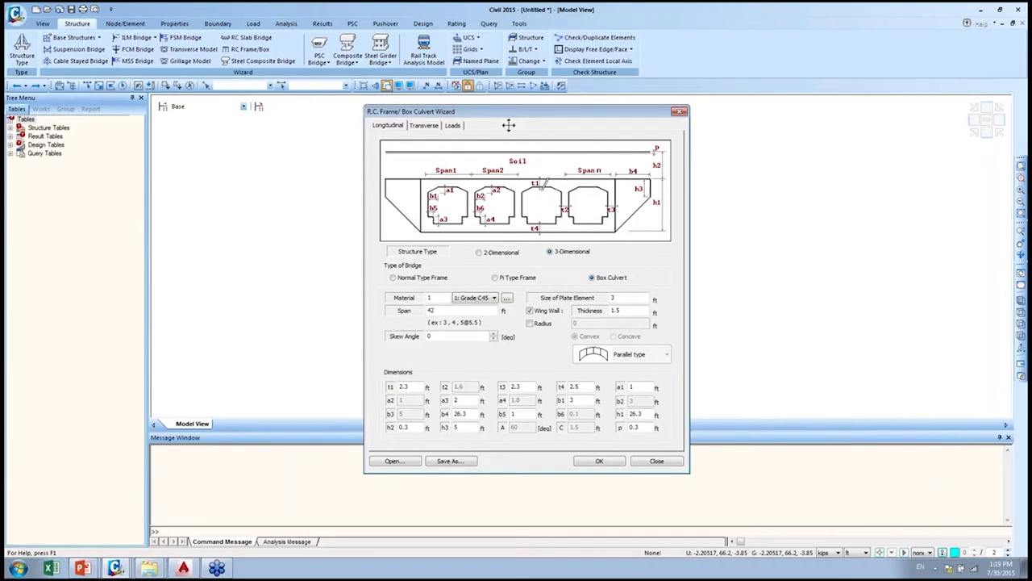
# - Go over the transverse and load settings once more, including the barrier self weight, and finish on the longitudinal settings
pyautogui.click(418, 129)
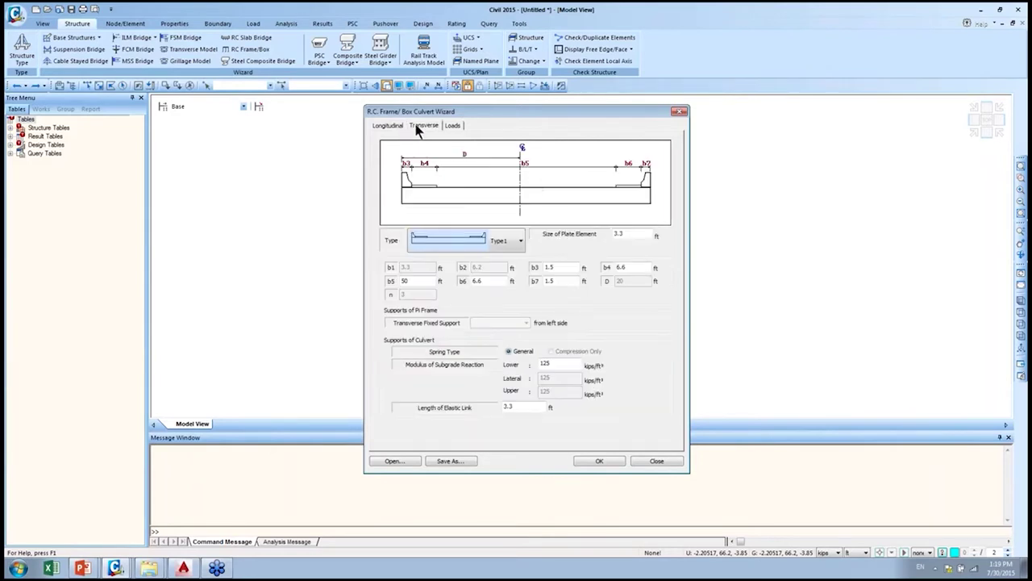
pyautogui.click(451, 127)
pyautogui.click(396, 131)
pyautogui.click(423, 126)
pyautogui.click(452, 127)
pyautogui.click(502, 278)
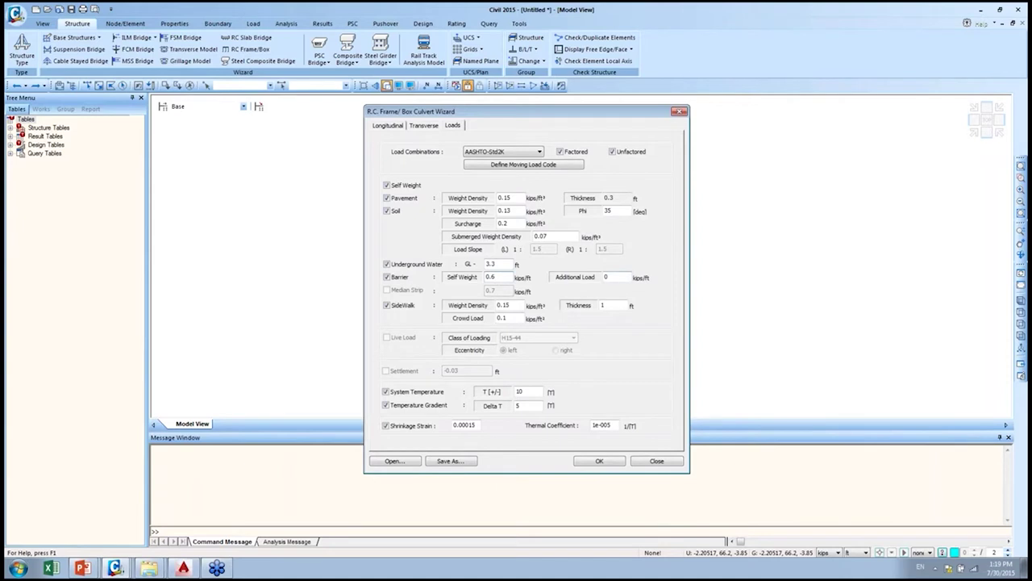
pyautogui.click(390, 126)
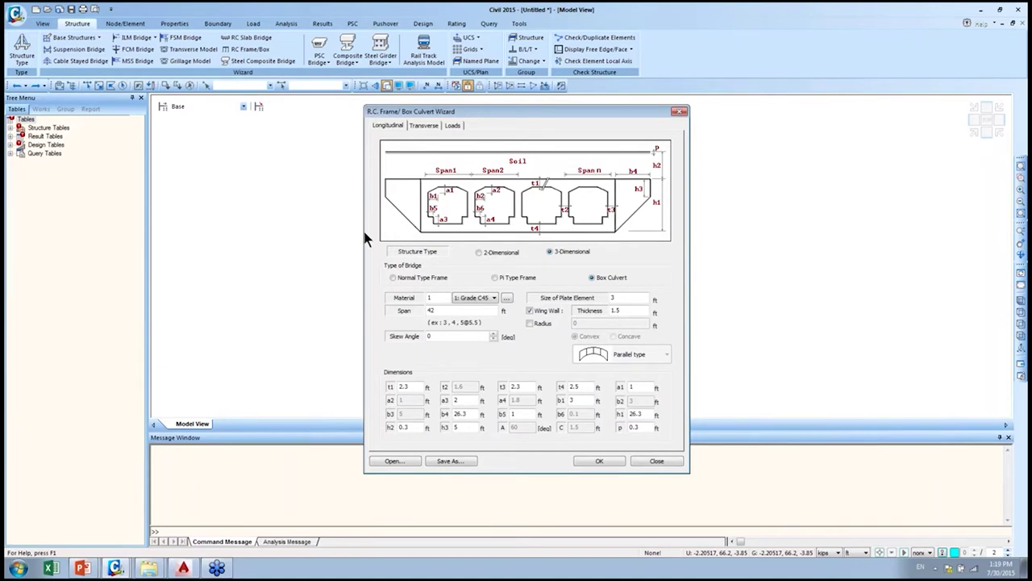
# - Save the wizard data as "Box Culvert Bridge Wizard - July 30th" in the RC Box Culvert Bridge folder
pyautogui.click(600, 466)
pyautogui.click(450, 460)
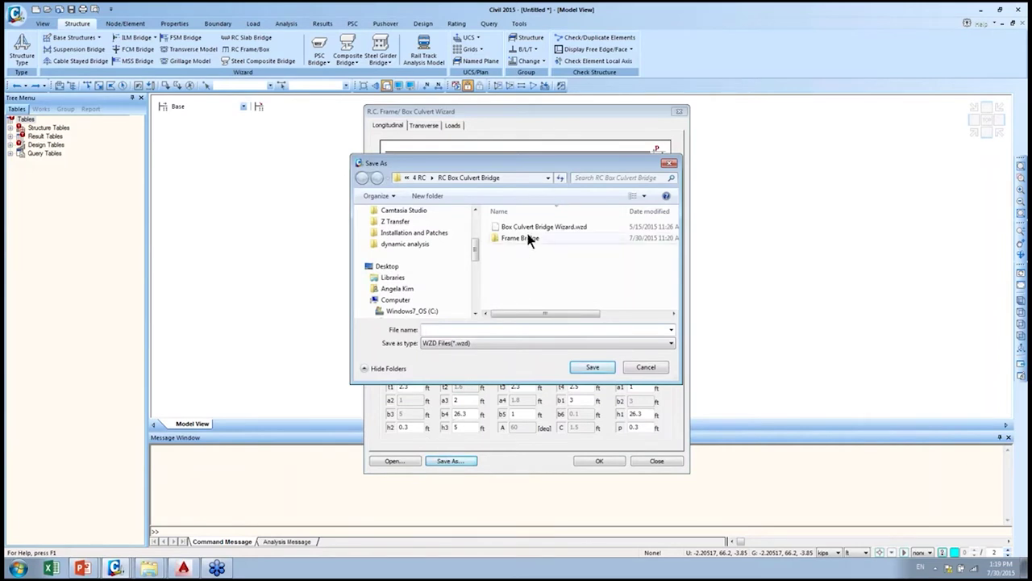
pyautogui.click(501, 331)
pyautogui.write('Box Cu')
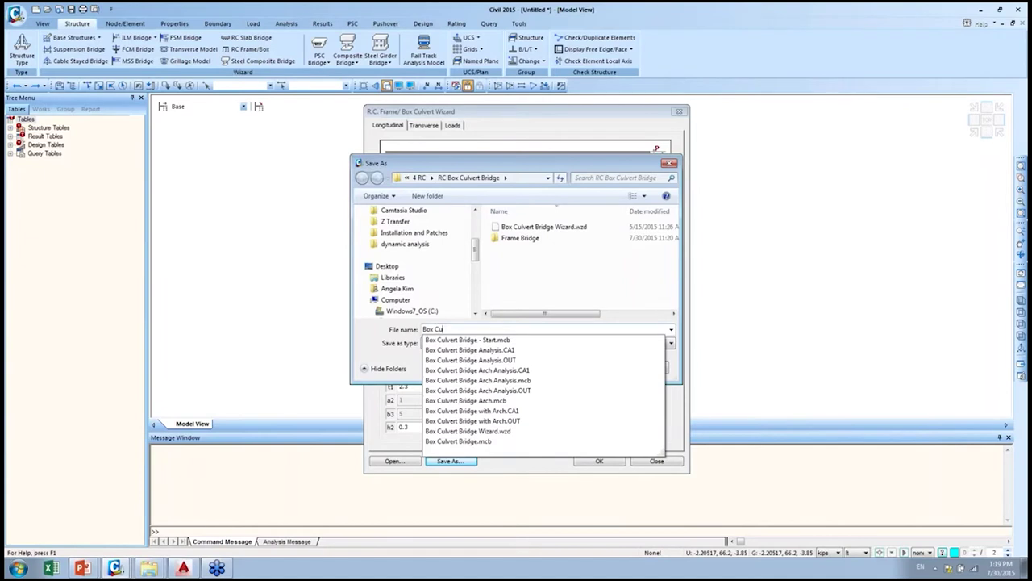
pyautogui.write('lvert Bridge Wiz')
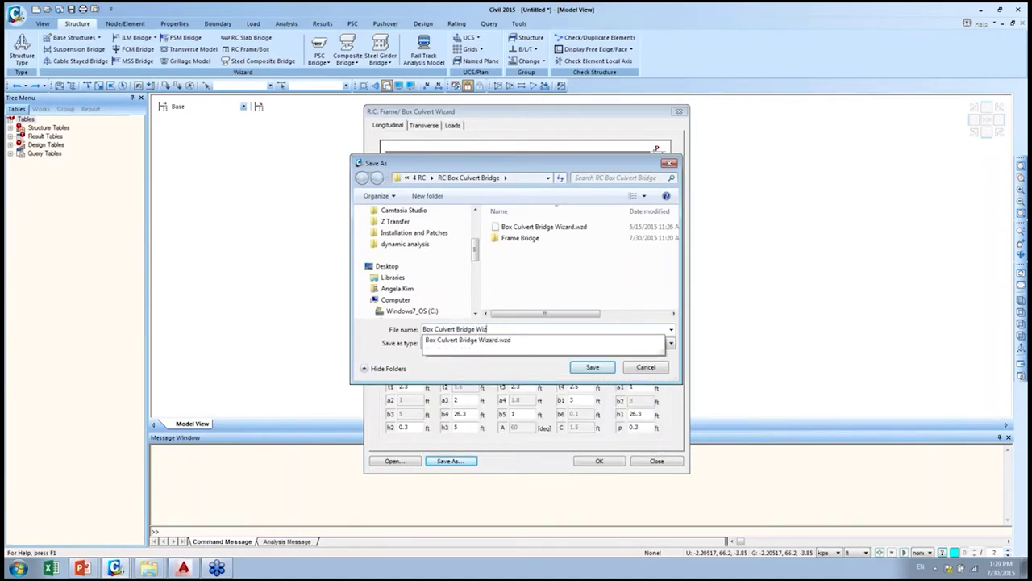
pyautogui.write('ard - July 30')
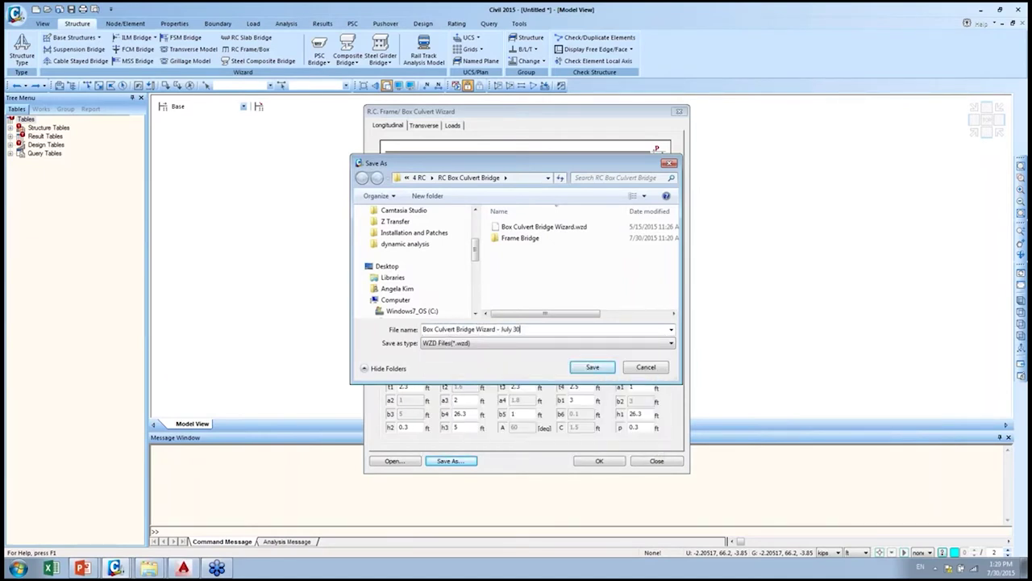
pyautogui.press('Return')
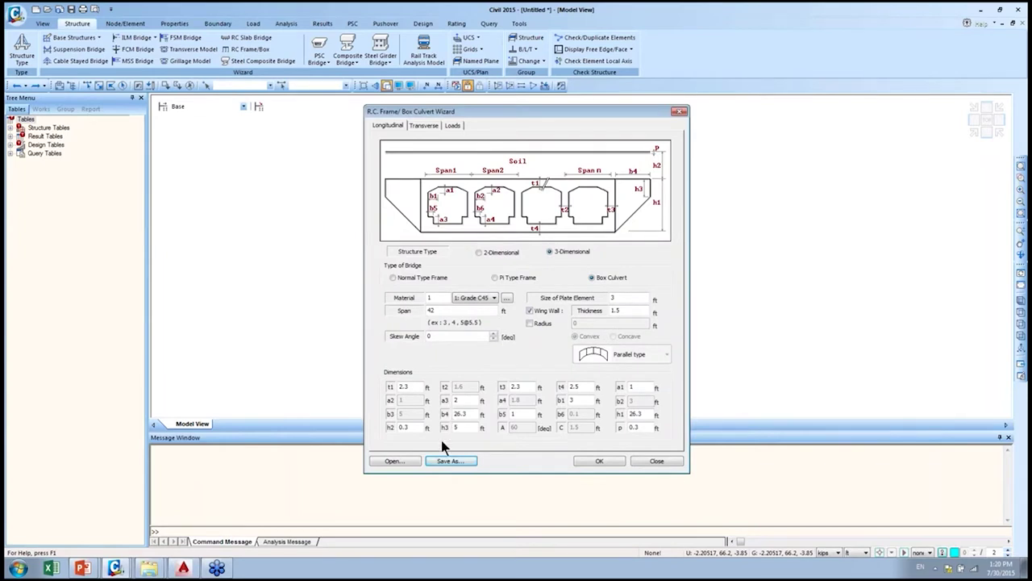
# - Check the saved wizard files without loading one, and generate the culvert model from the current settings
pyautogui.click(394, 461)
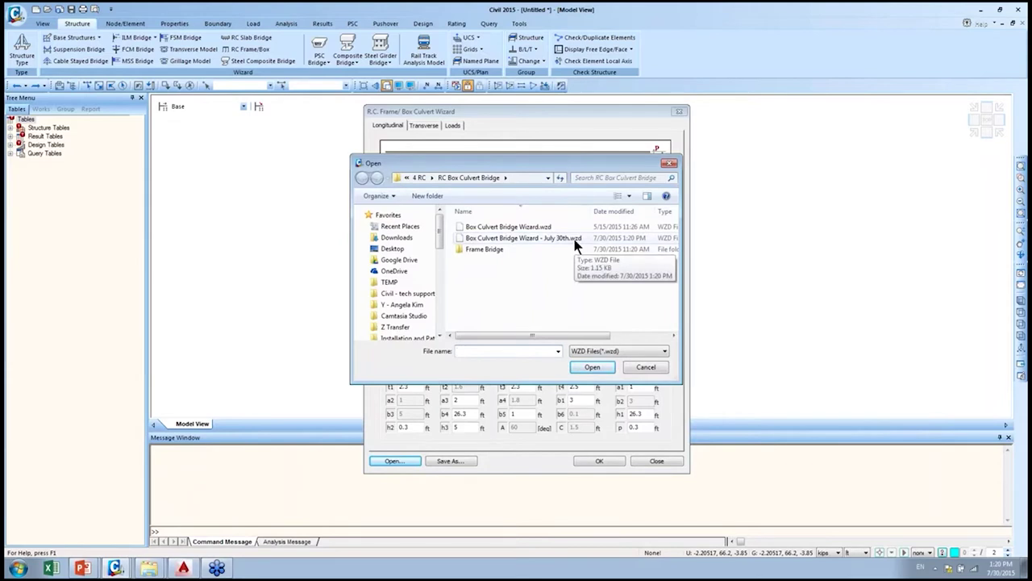
pyautogui.click(648, 367)
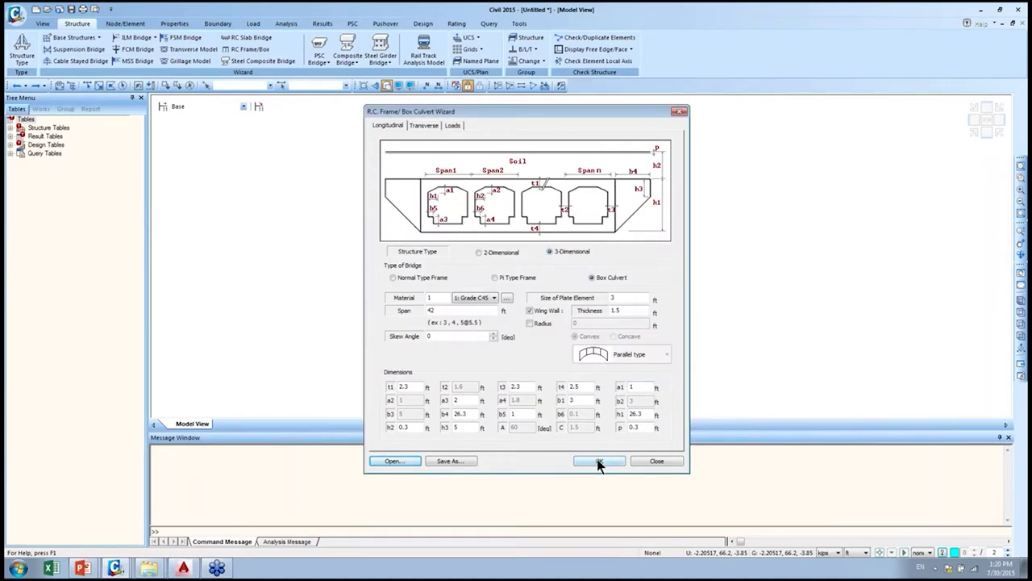
pyautogui.click(598, 463)
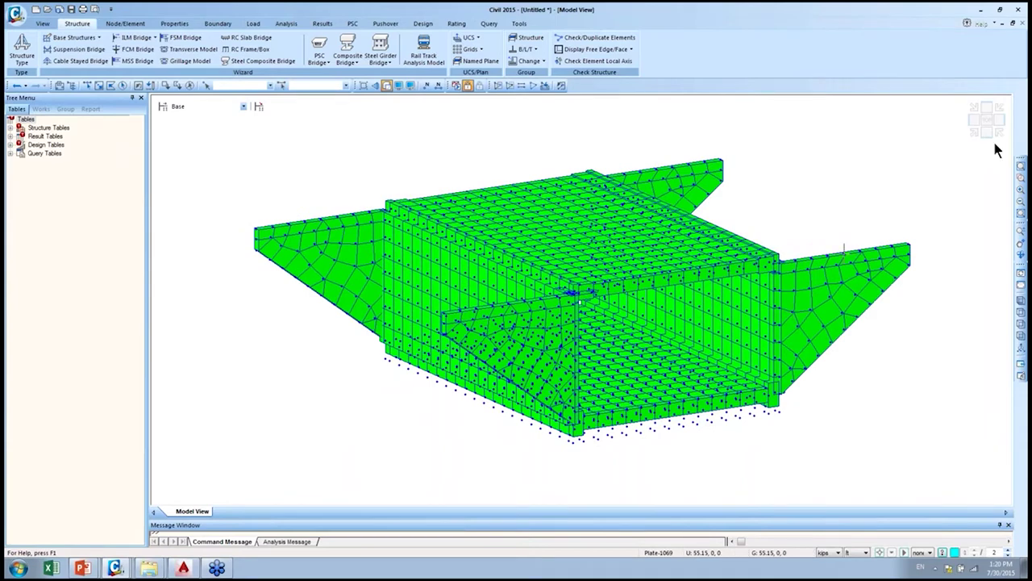
# - Examine the generated box culvert and its wing walls from isometric, front and top views
pyautogui.click(999, 131)
pyautogui.click(974, 134)
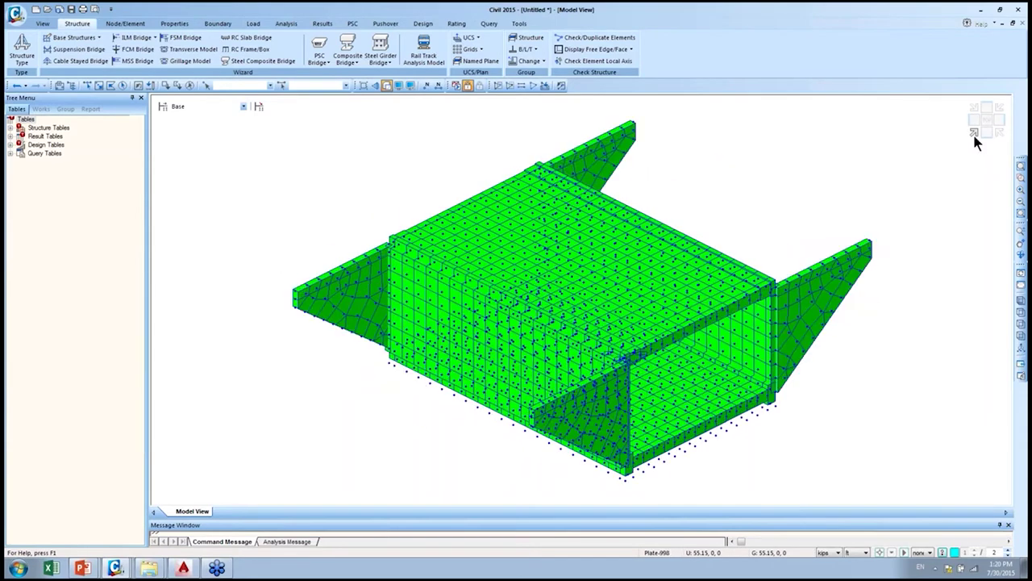
pyautogui.click(965, 139)
pyautogui.keyDown('ctrl'); pyautogui.moveTo(733, 274); pyautogui.dragTo(650, 230, button='middle'); pyautogui.keyUp('ctrl')
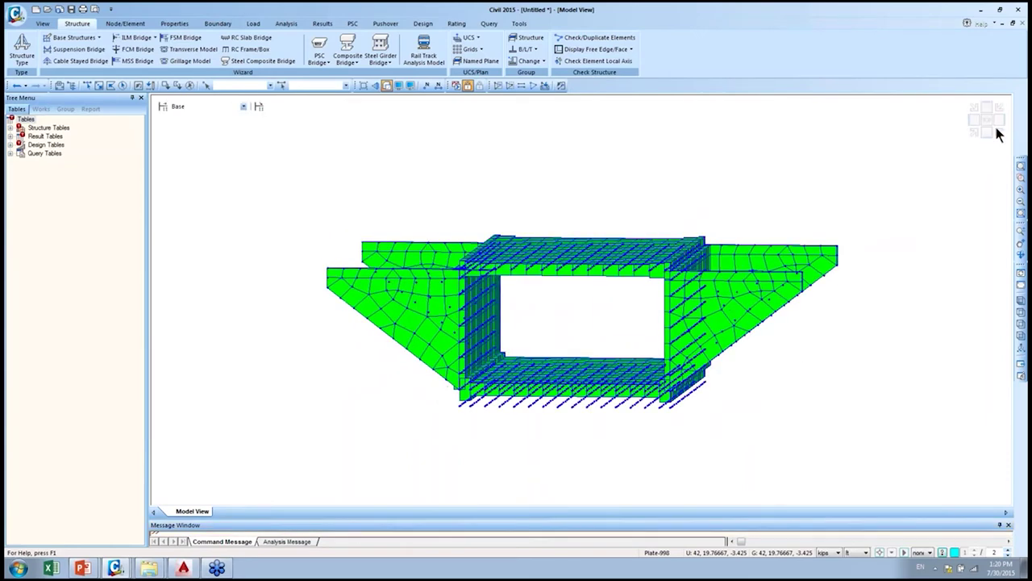
pyautogui.click(998, 131)
pyautogui.click(985, 122)
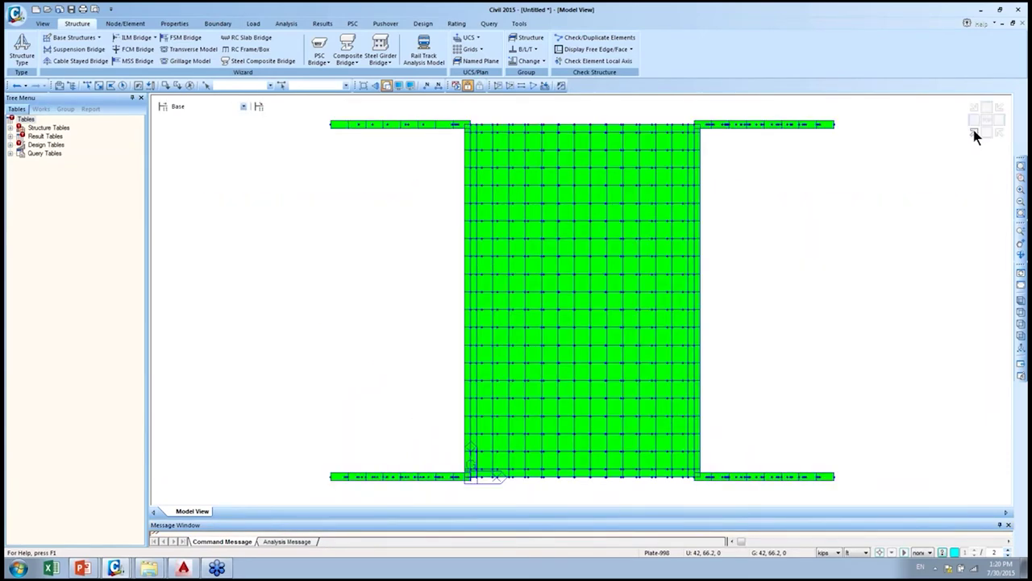
pyautogui.click(973, 130)
pyautogui.keyDown('ctrl'); pyautogui.moveTo(897, 218); pyautogui.dragTo(797, 210, button='middle'); pyautogui.keyUp('ctrl')
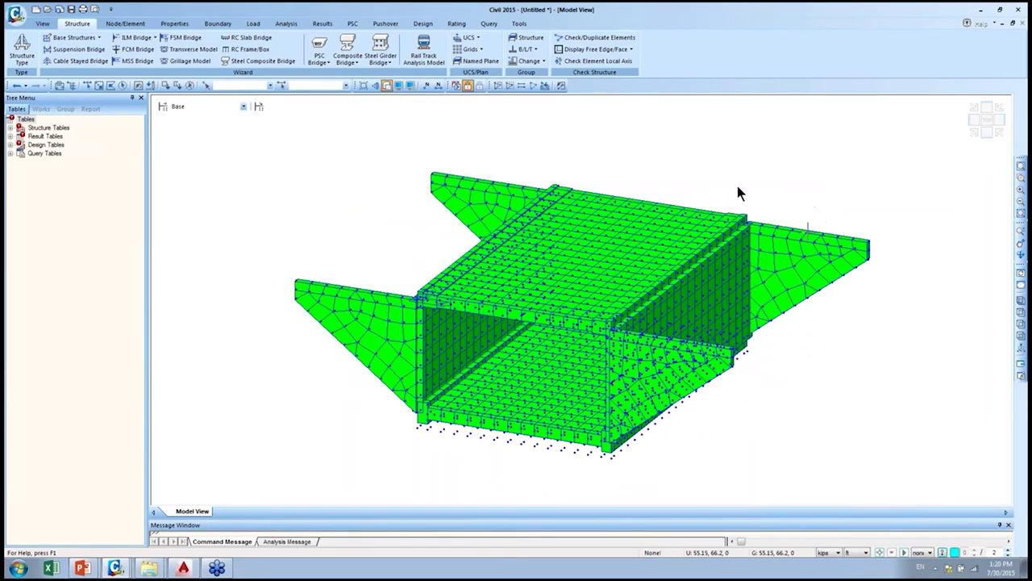
# - Turn off the display of nodes in the culvert model
pyautogui.click(398, 86)
pyautogui.click(448, 409)
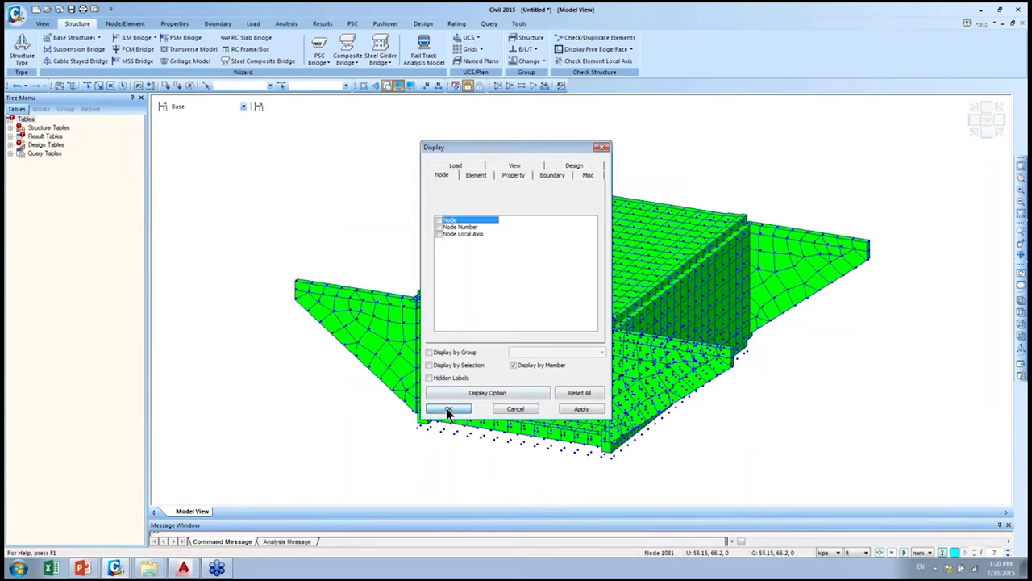
# - Review the model's works listing and expand its Material entry
pyautogui.click(40, 110)
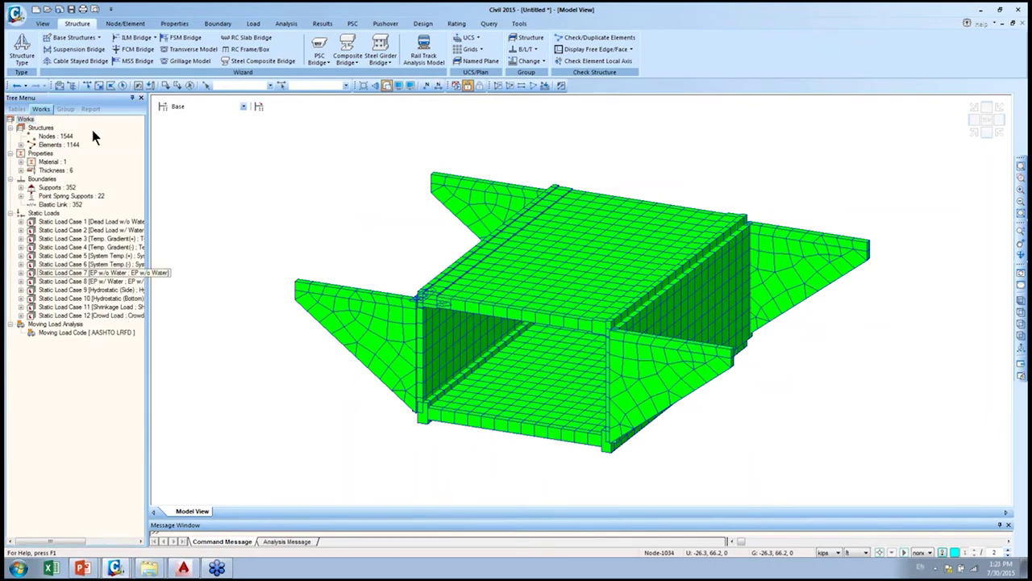
pyautogui.doubleClick(52, 162)
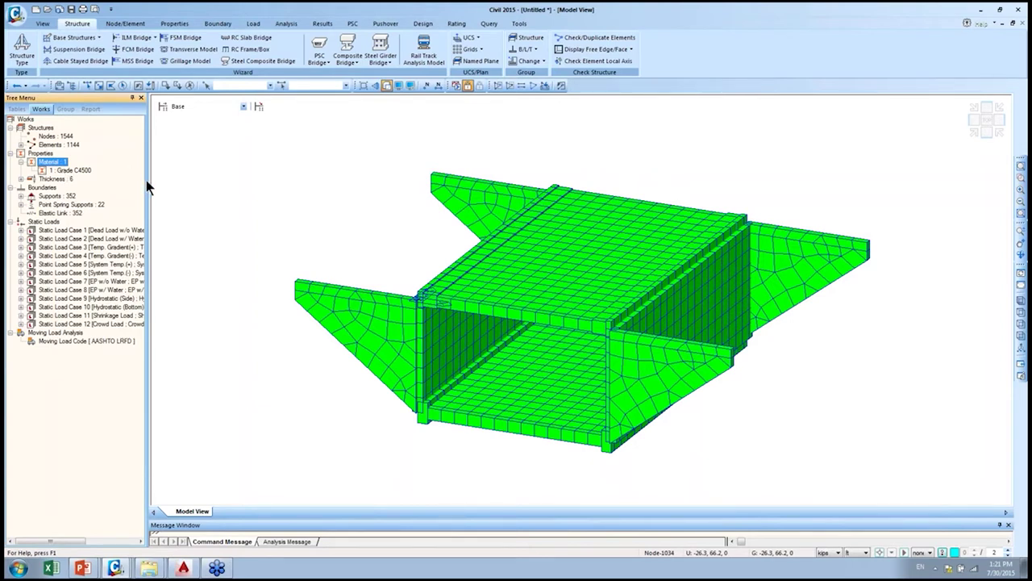
# - Expand the model's Thickness entry and examine the elements of thickness 1 (3.3) in front and isometric views
pyautogui.moveTo(146, 180); pyautogui.dragTo(166, 180)
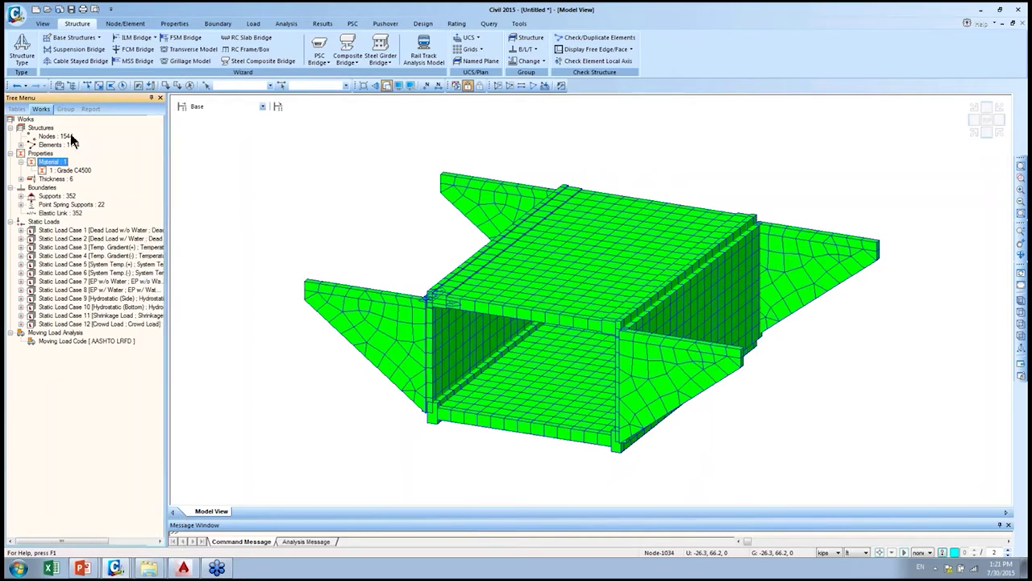
pyautogui.doubleClick(52, 179)
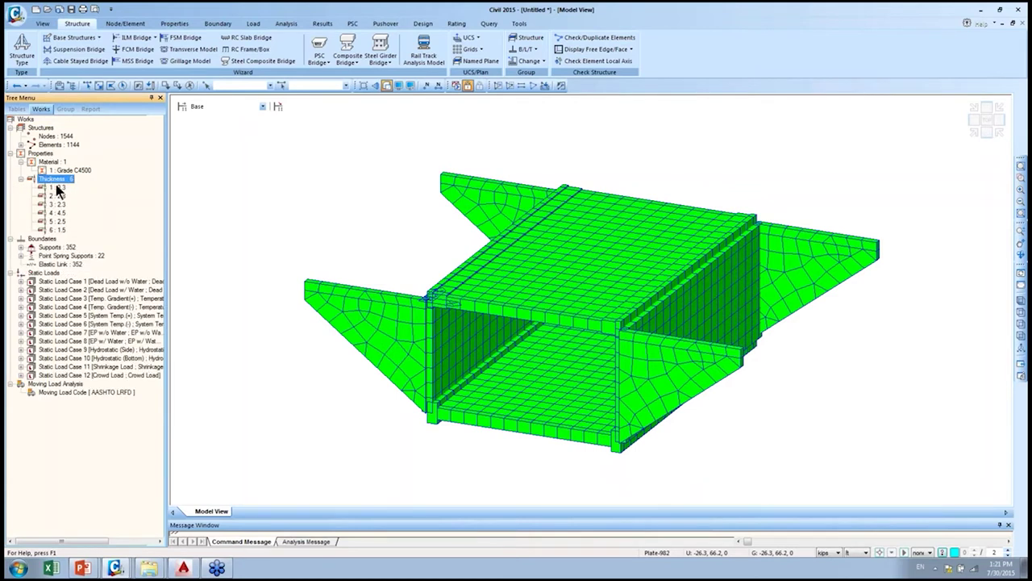
pyautogui.doubleClick(56, 189)
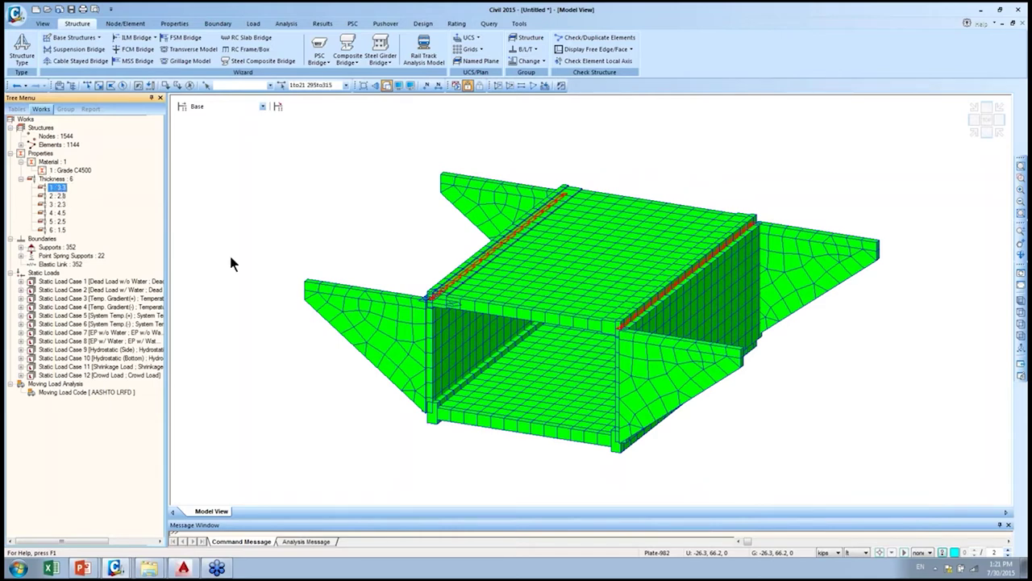
pyautogui.hotkey('ctrl', 'f')
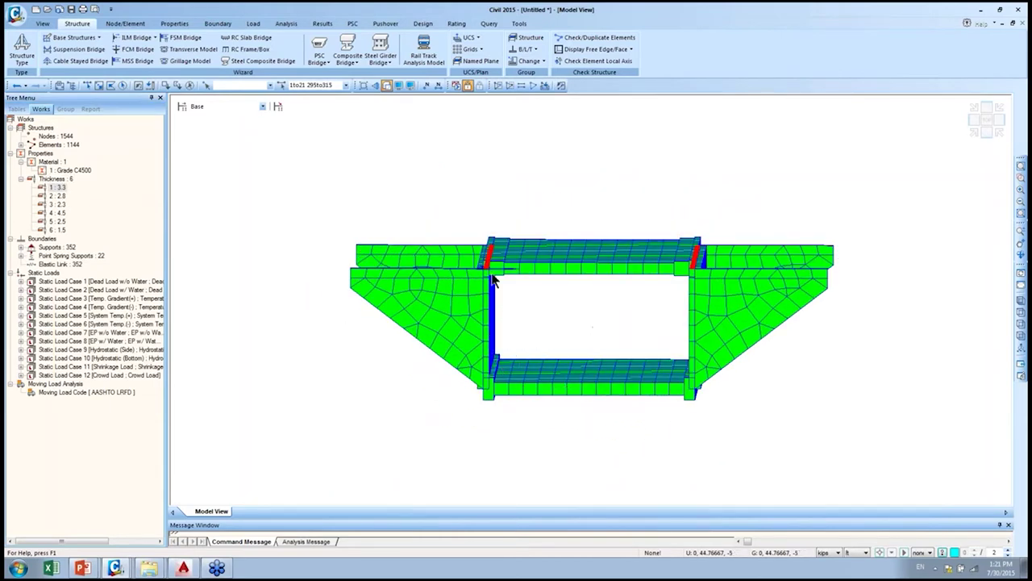
pyautogui.hotkey('ctrl', 'i')
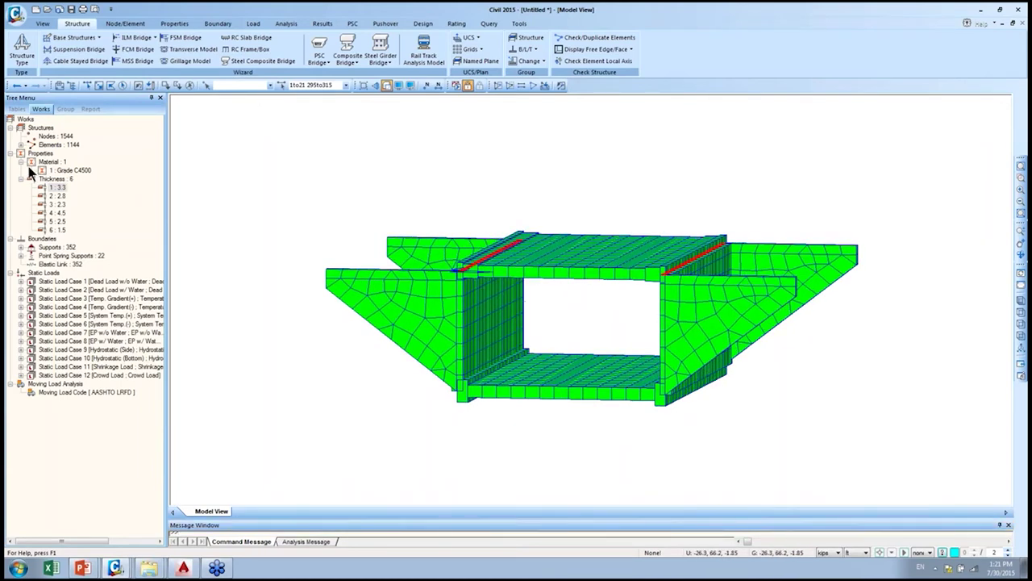
# - Highlight the elements assigned to thicknesses 2 through 6 one by one, and clear the selection
pyautogui.click(56, 196)
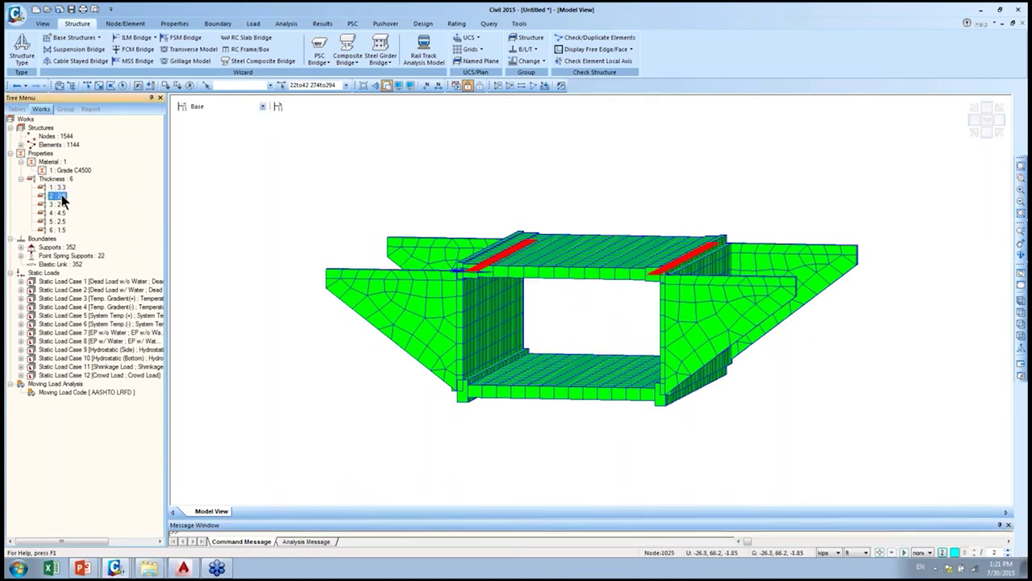
pyautogui.click(58, 205)
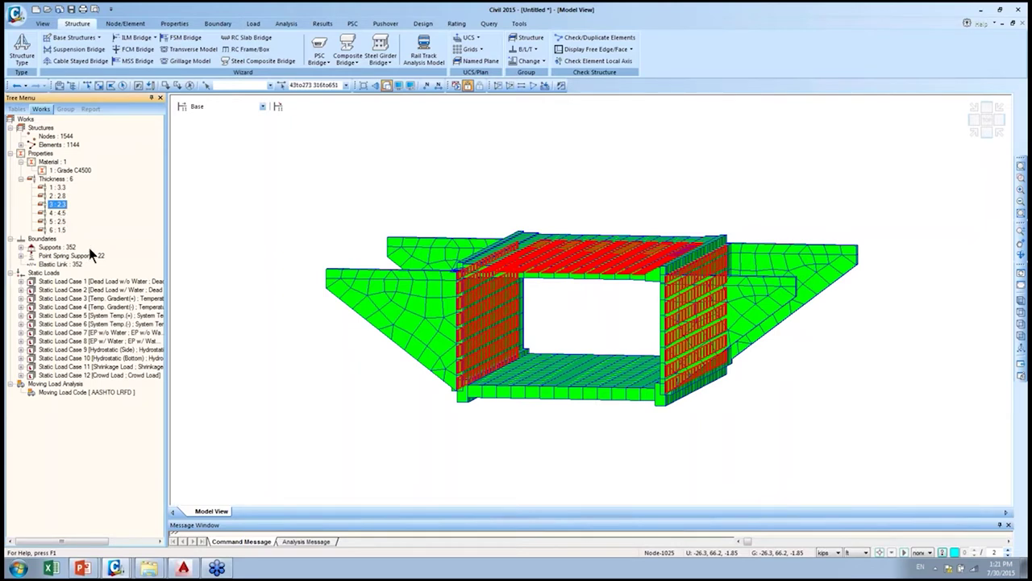
pyautogui.click(57, 214)
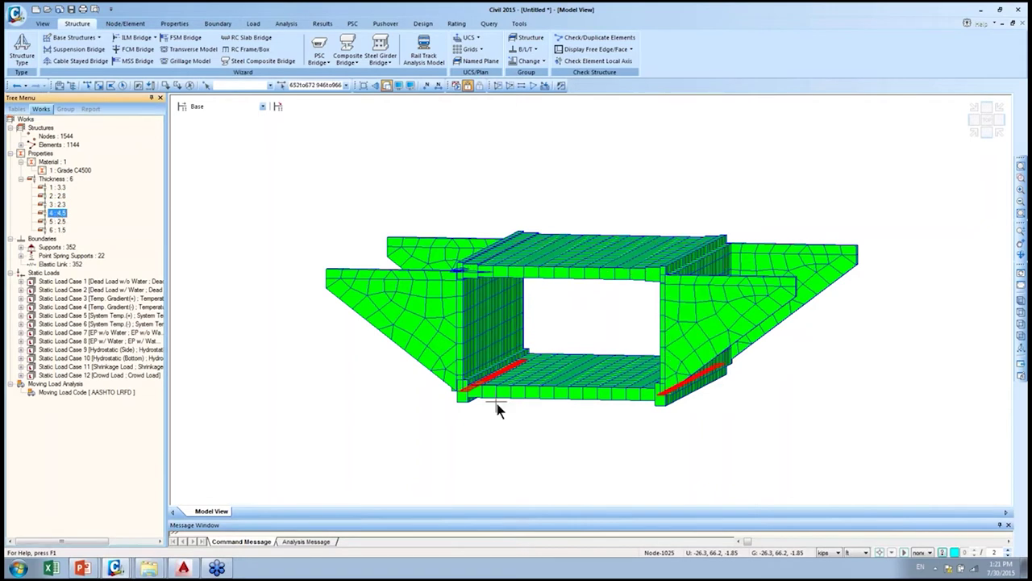
pyautogui.click(57, 221)
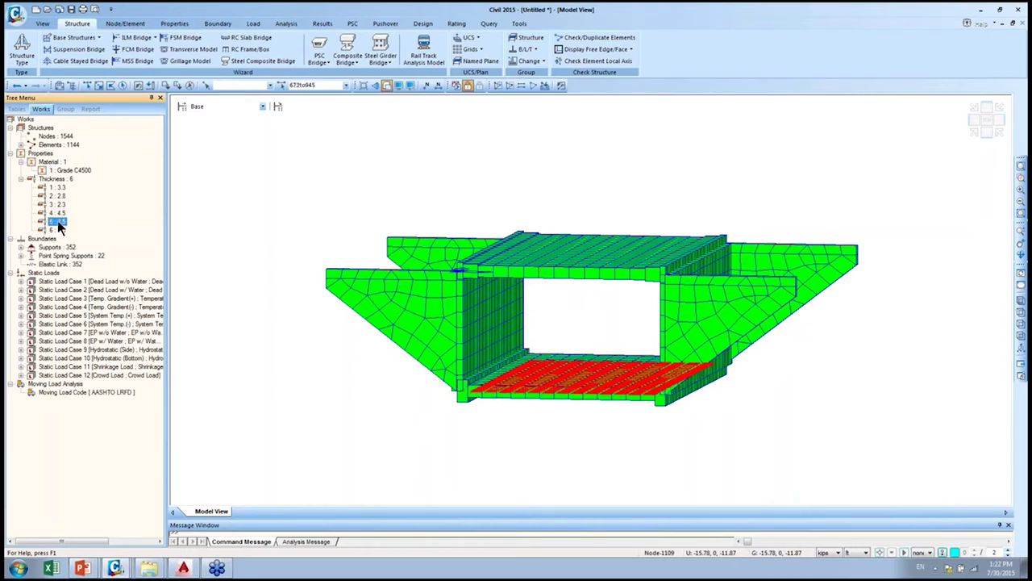
pyautogui.click(57, 230)
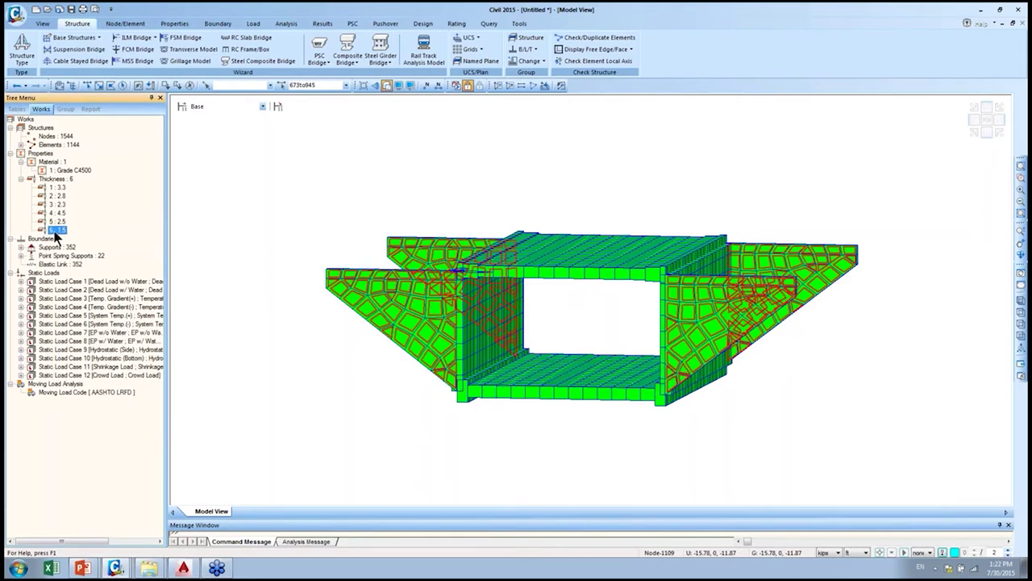
pyautogui.click(191, 85)
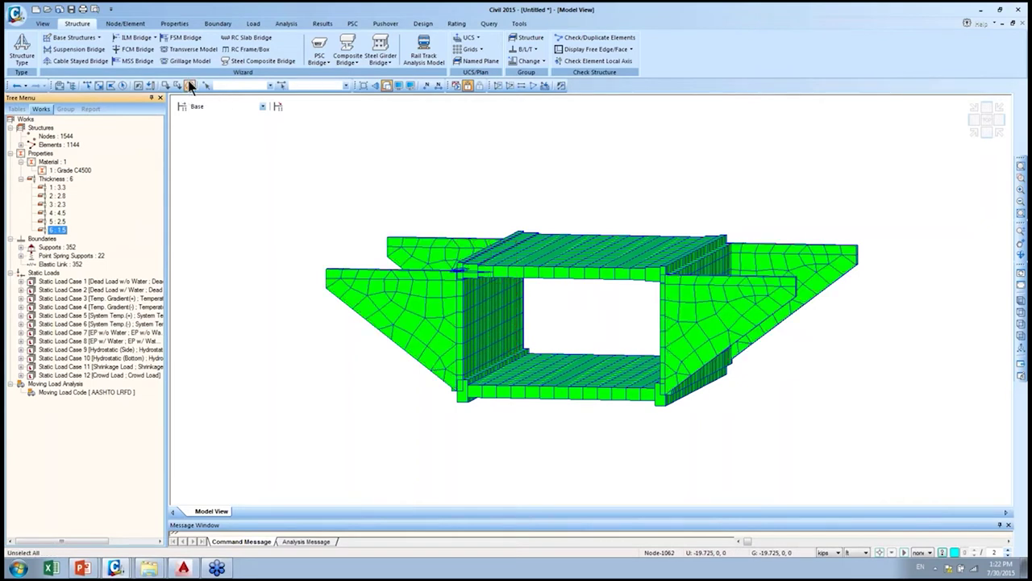
# - Display the Type 1 and Type 2 linear point spring supports on the culvert model
pyautogui.doubleClick(44, 255)
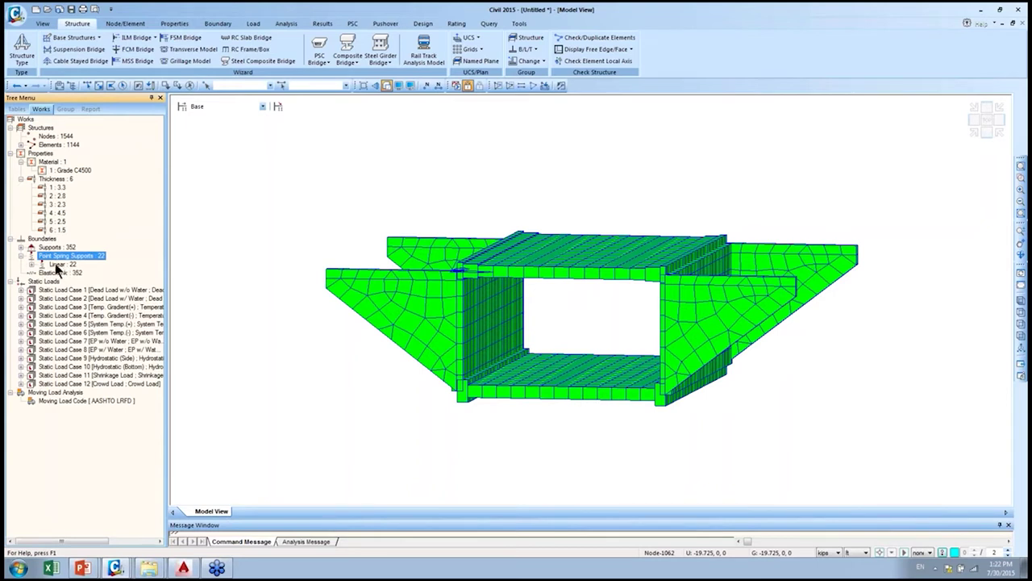
pyautogui.doubleClick(58, 265)
pyautogui.moveTo(91, 277); pyautogui.dragTo(97, 283)
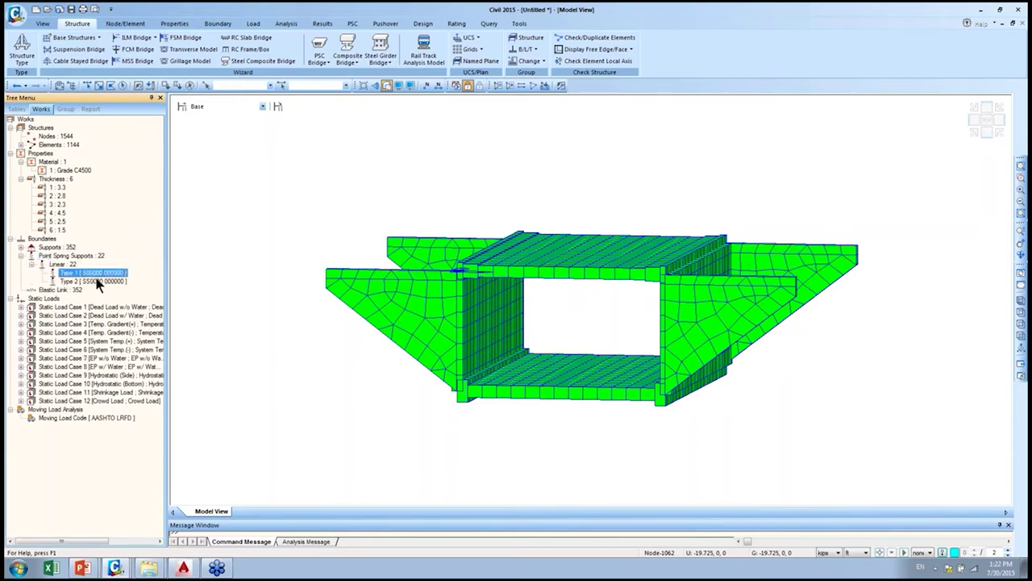
pyautogui.rightClick(96, 279)
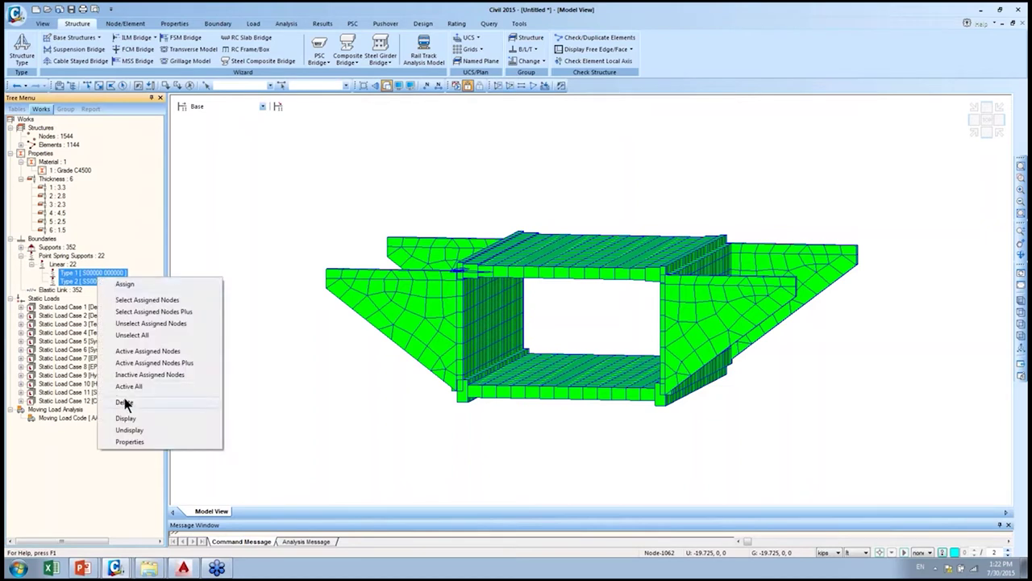
pyautogui.click(128, 418)
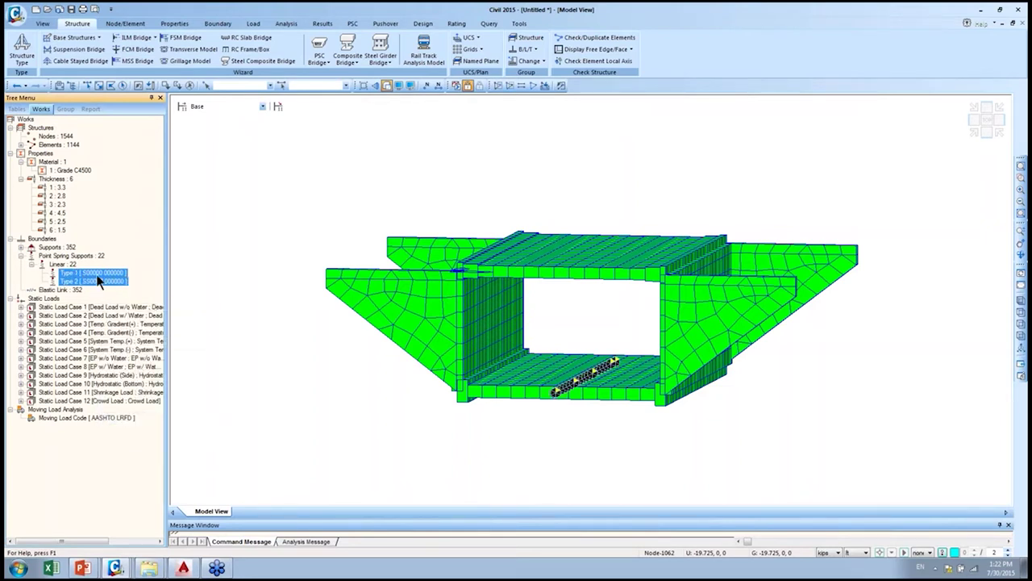
# - Examine the SDx stiffness of all nodes in the linear point spring support table, and return to the model view
pyautogui.click(62, 265)
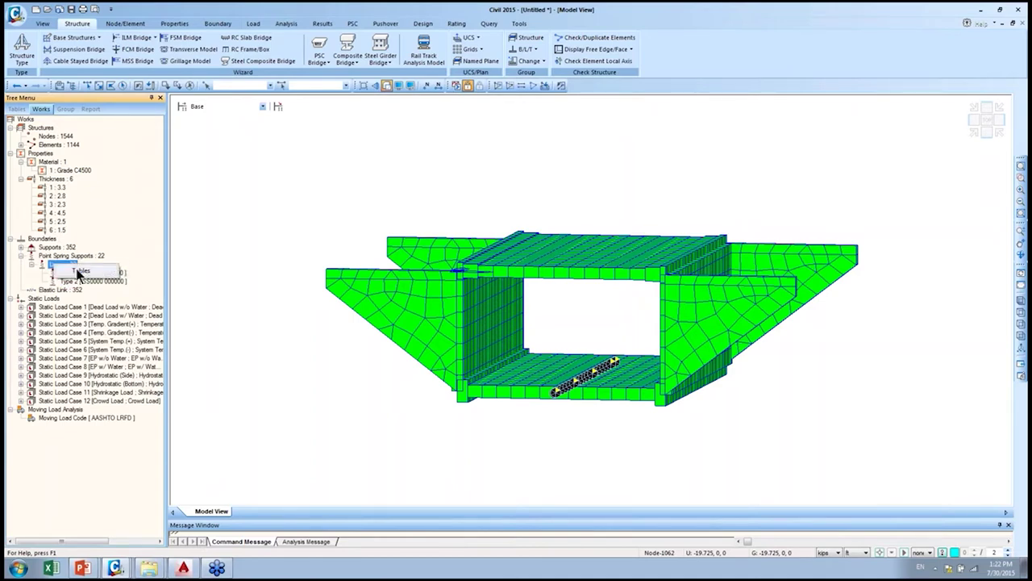
pyautogui.click(101, 273)
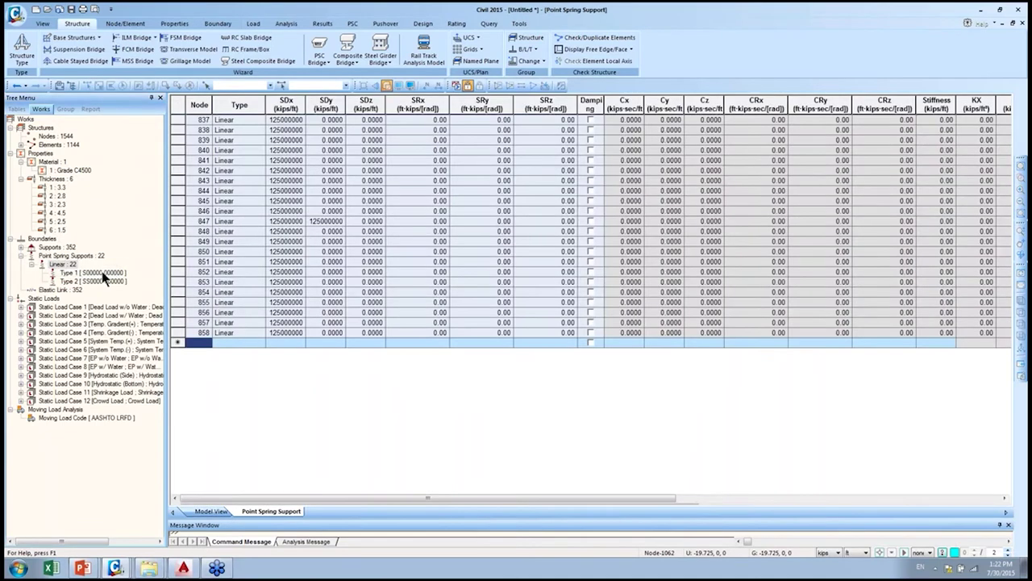
pyautogui.click(284, 151)
pyautogui.keyDown('ctrl'); pyautogui.scroll(-2, 284, 154); pyautogui.keyUp('ctrl')
pyautogui.keyDown('ctrl'); pyautogui.scroll(4, 287, 151); pyautogui.keyUp('ctrl')
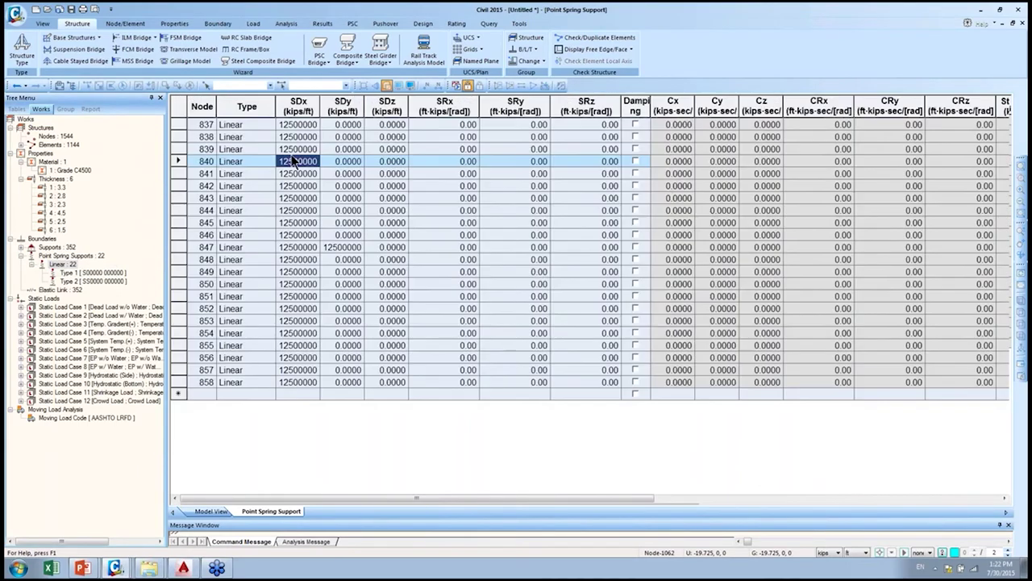
pyautogui.keyDown('ctrl'); pyautogui.scroll(-1, 315, 156); pyautogui.keyUp('ctrl')
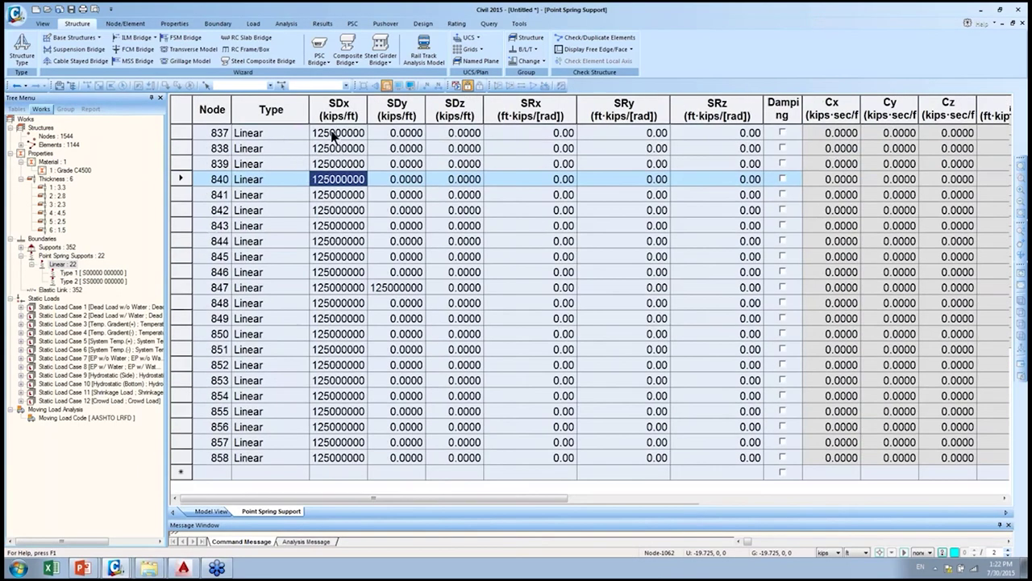
pyautogui.moveTo(334, 137); pyautogui.dragTo(339, 461)
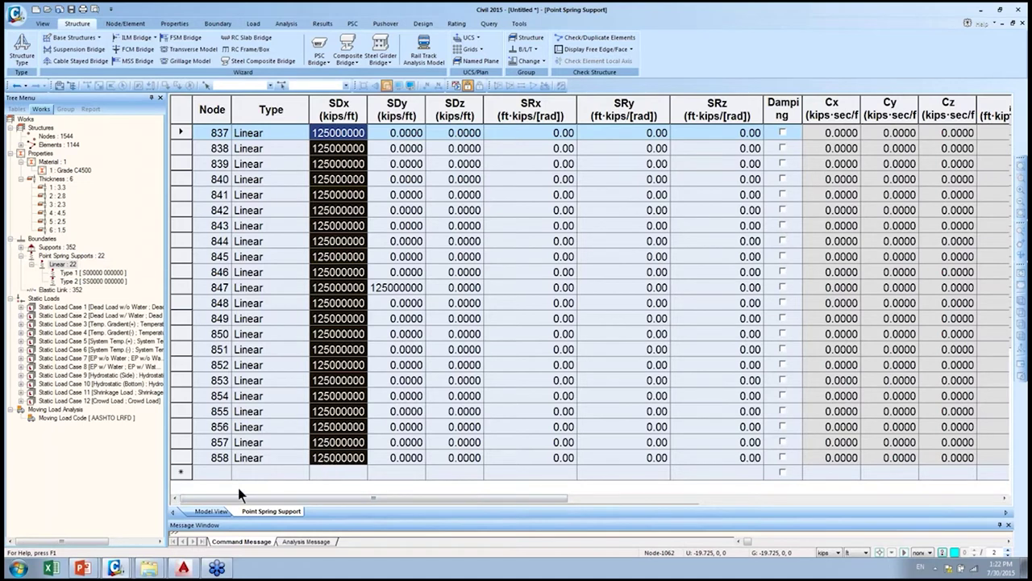
pyautogui.click(205, 512)
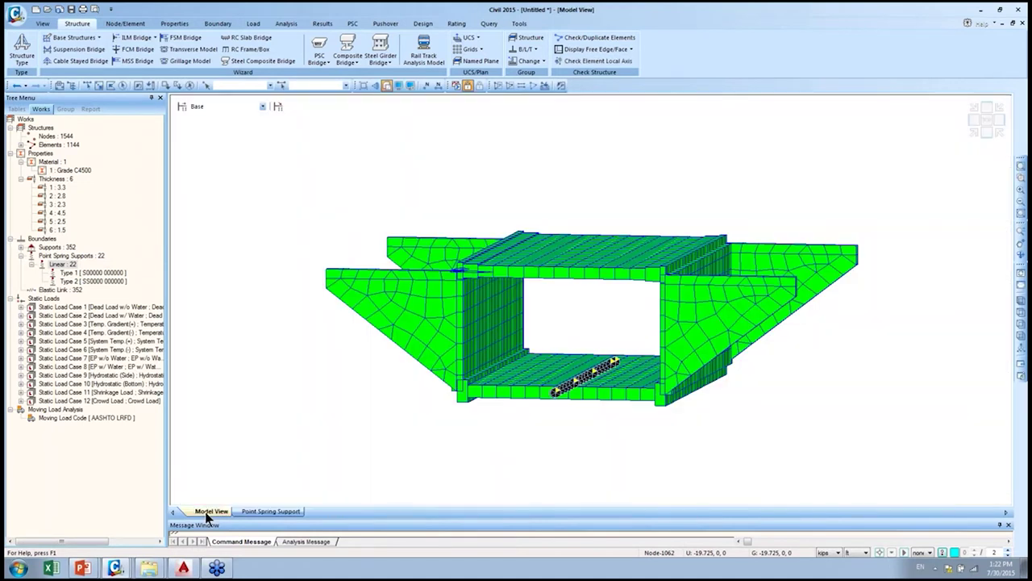
# - Display the elastic links beneath the culvert's bottom slab
pyautogui.rightClick(74, 293)
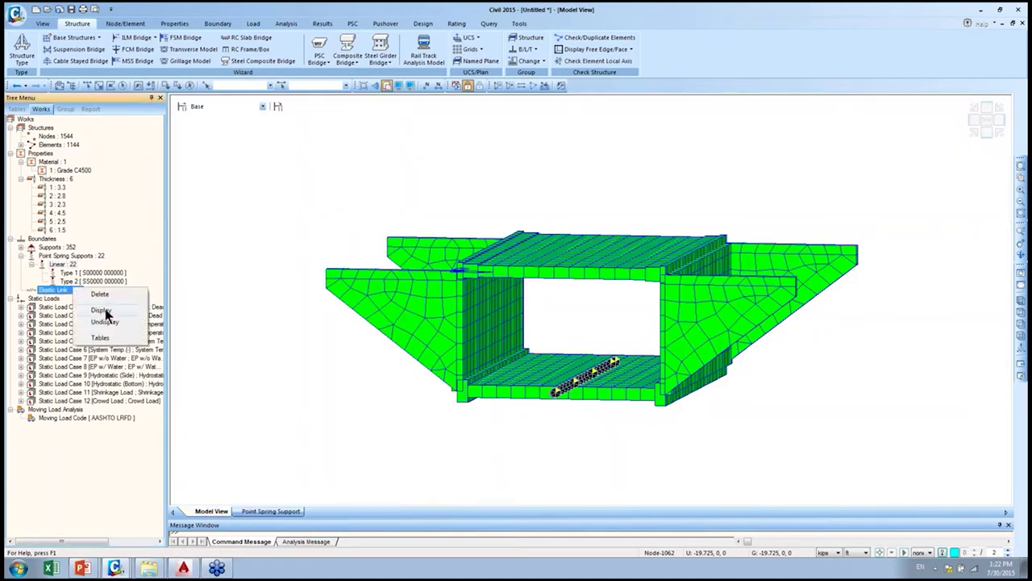
pyautogui.click(105, 310)
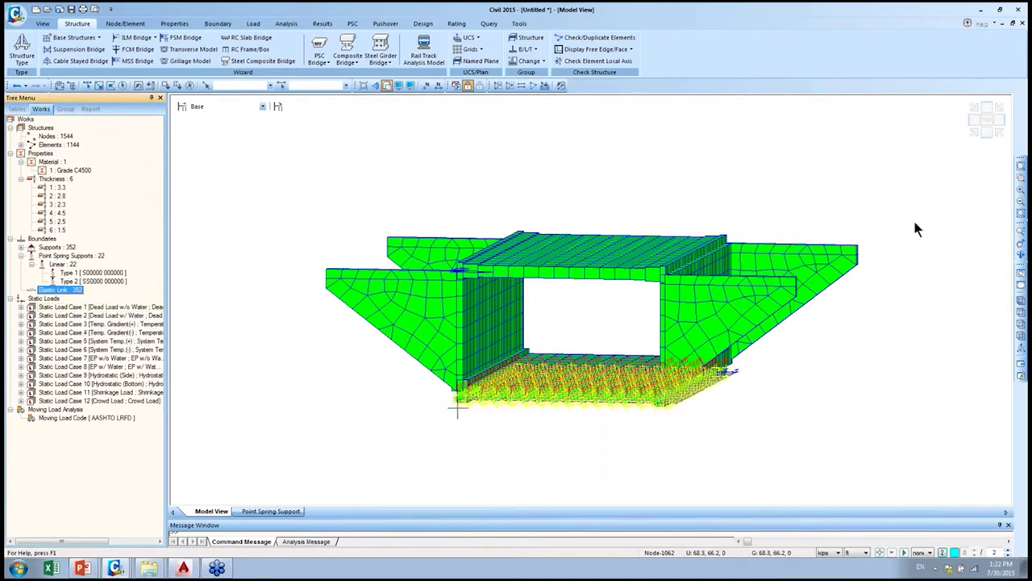
pyautogui.click(1013, 131)
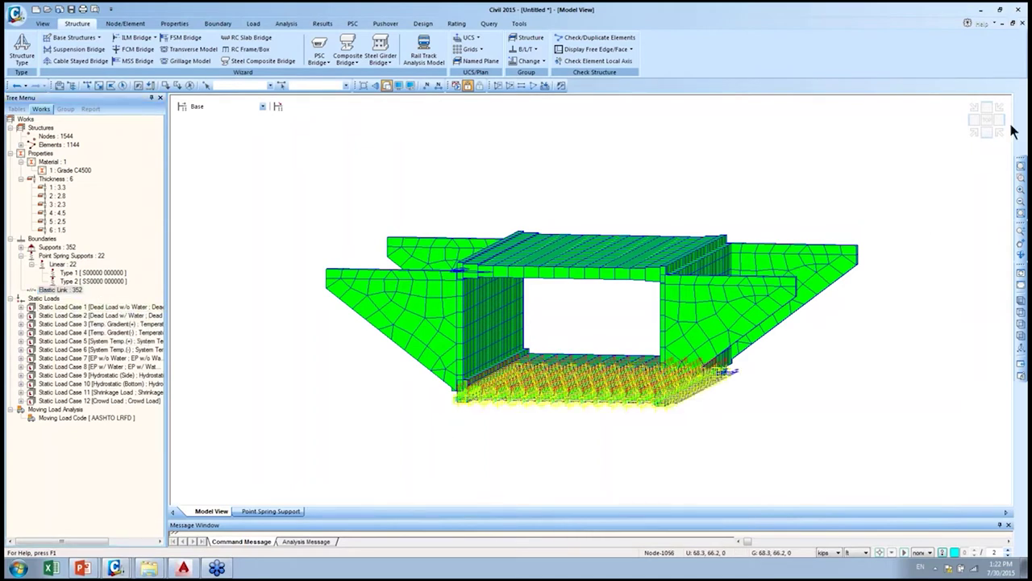
# - Open the elastic link table, enlarge its text and select the stiffness columns SDx through SRz
pyautogui.rightClick(64, 291)
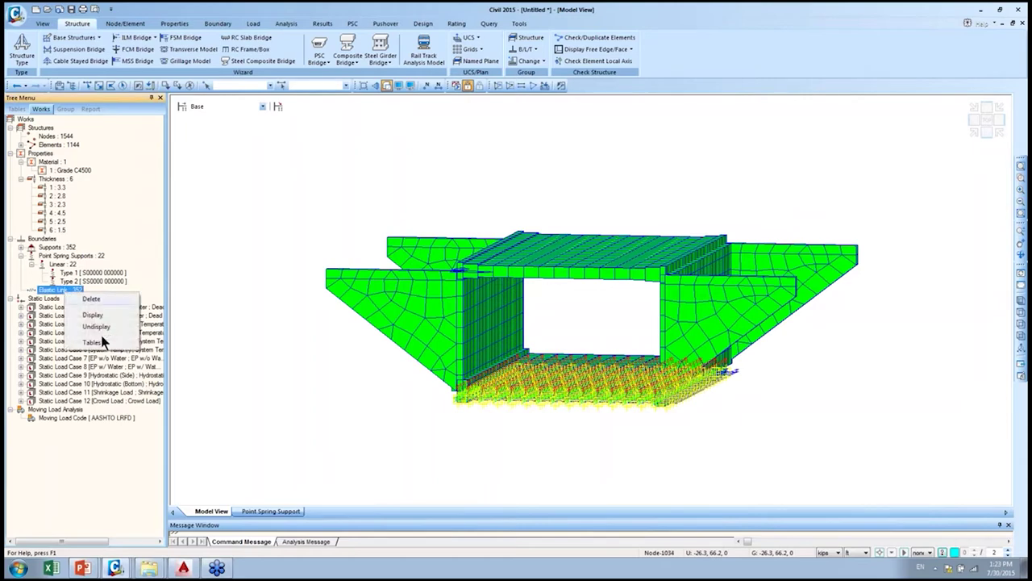
pyautogui.click(93, 343)
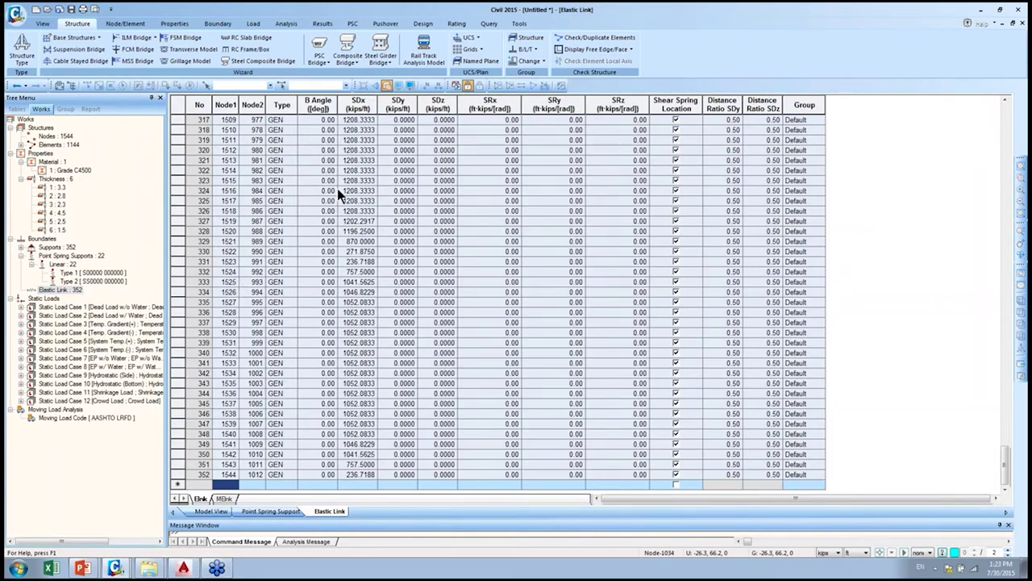
pyautogui.click(339, 182)
pyautogui.keyDown('ctrl'); pyautogui.scroll(3, 339, 183); pyautogui.keyUp('ctrl')
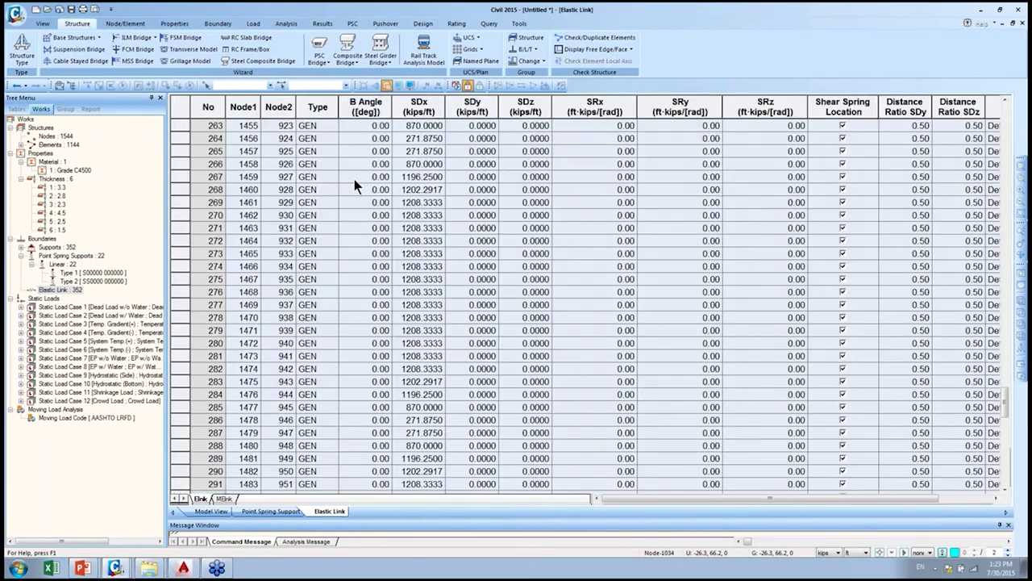
pyautogui.click(307, 166)
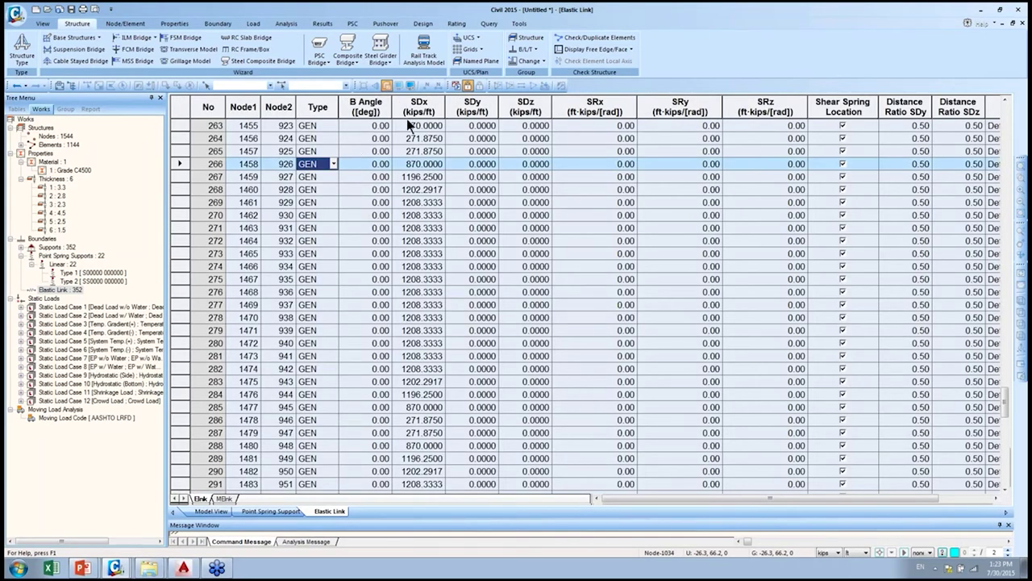
pyautogui.moveTo(407, 118); pyautogui.dragTo(731, 120)
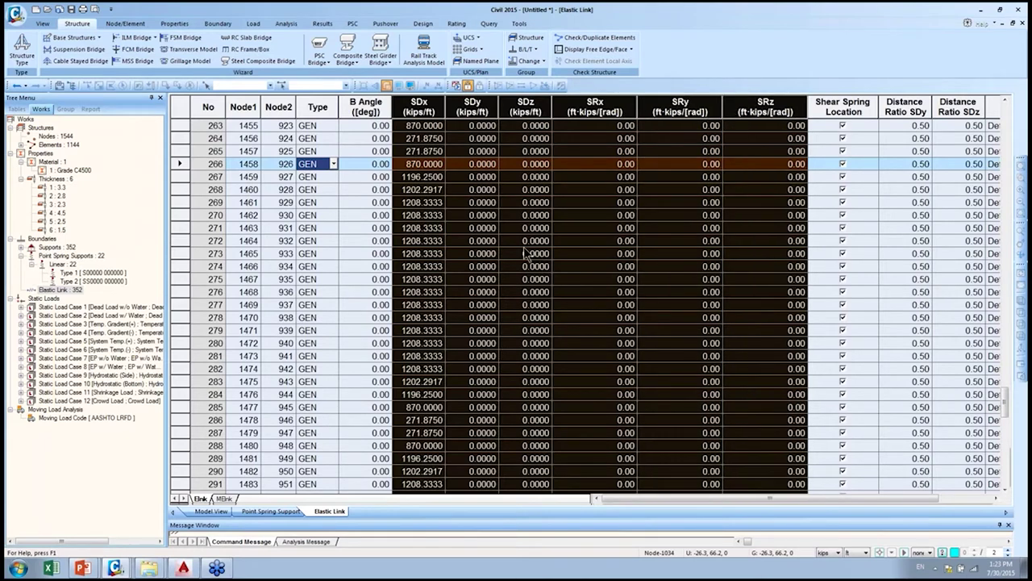
# - Examine the SDx stiffness values further down the elastic link table, and return to the model view
pyautogui.click(424, 266)
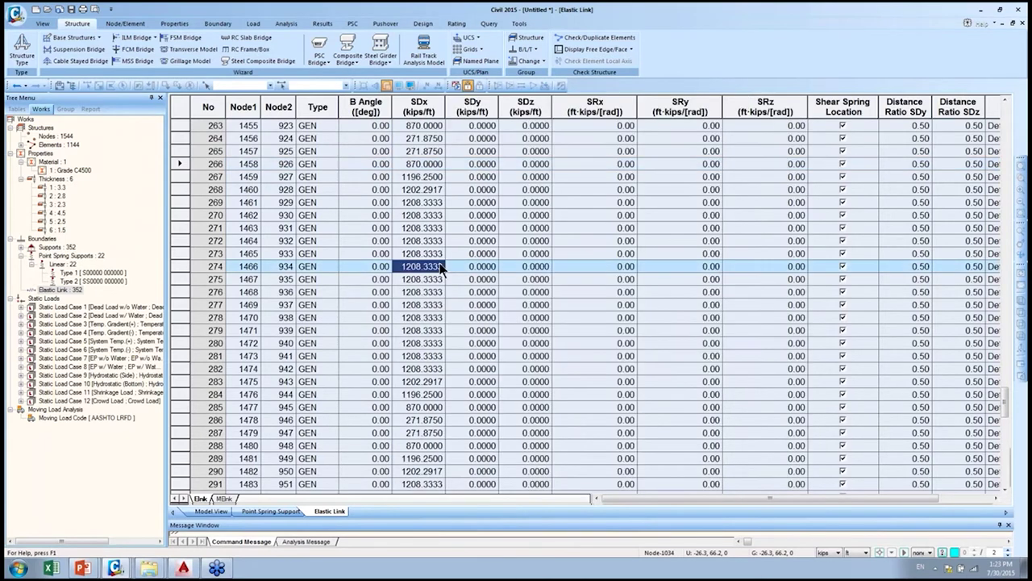
pyautogui.click(423, 153)
pyautogui.scroll(-4, 424, 165)
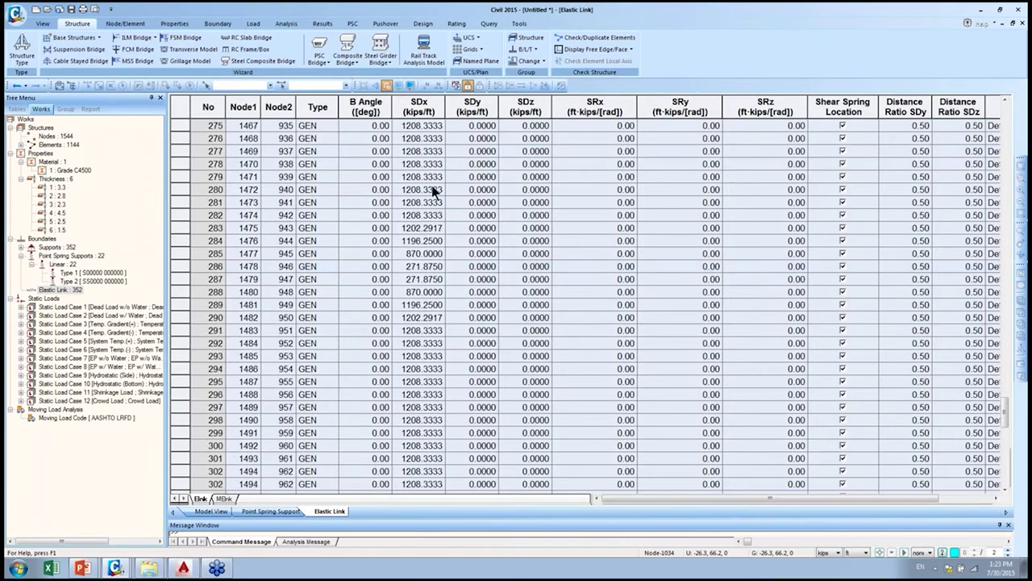
pyautogui.scroll(-6, 436, 215)
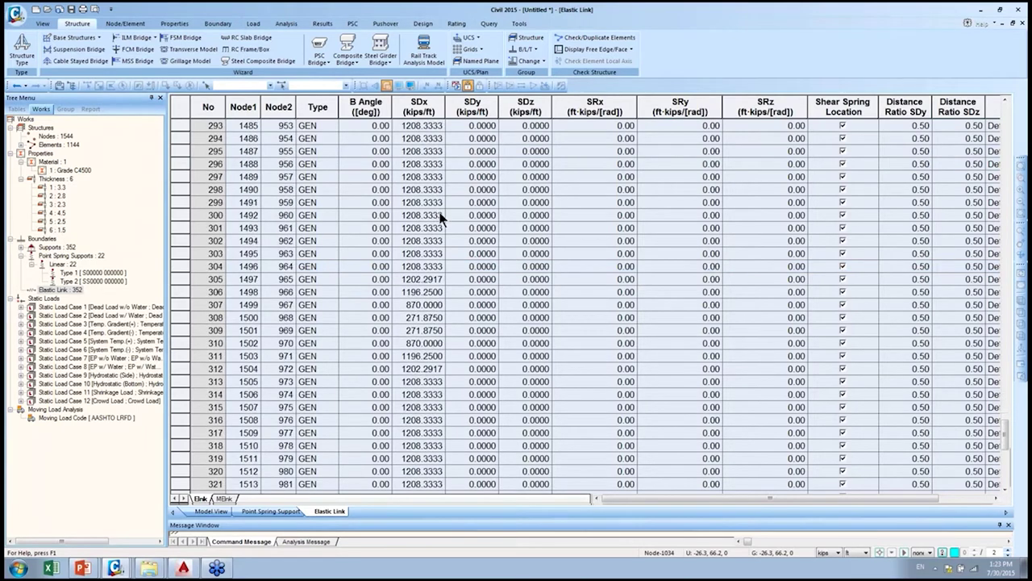
pyautogui.scroll(-7, 441, 215)
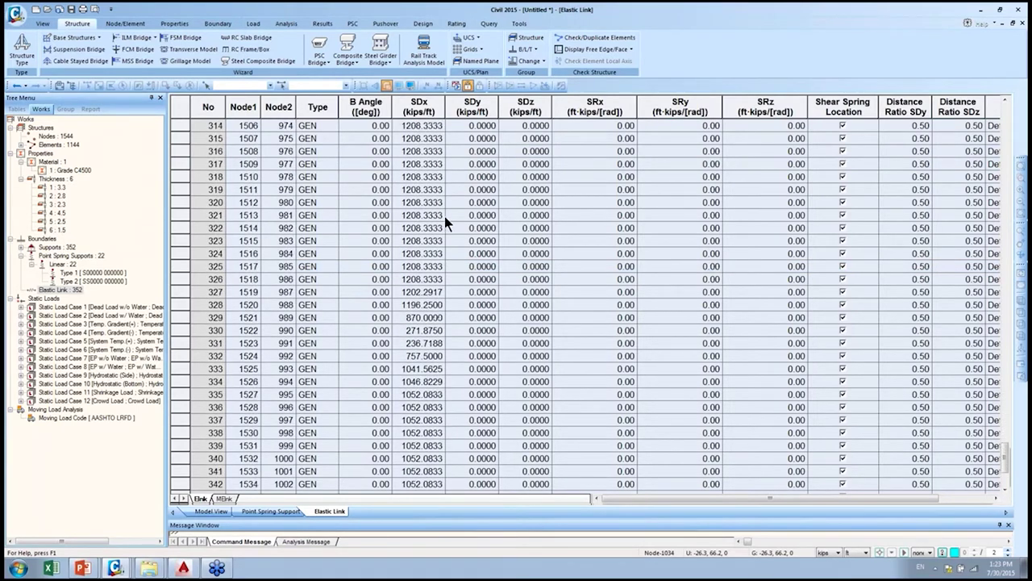
pyautogui.click(194, 513)
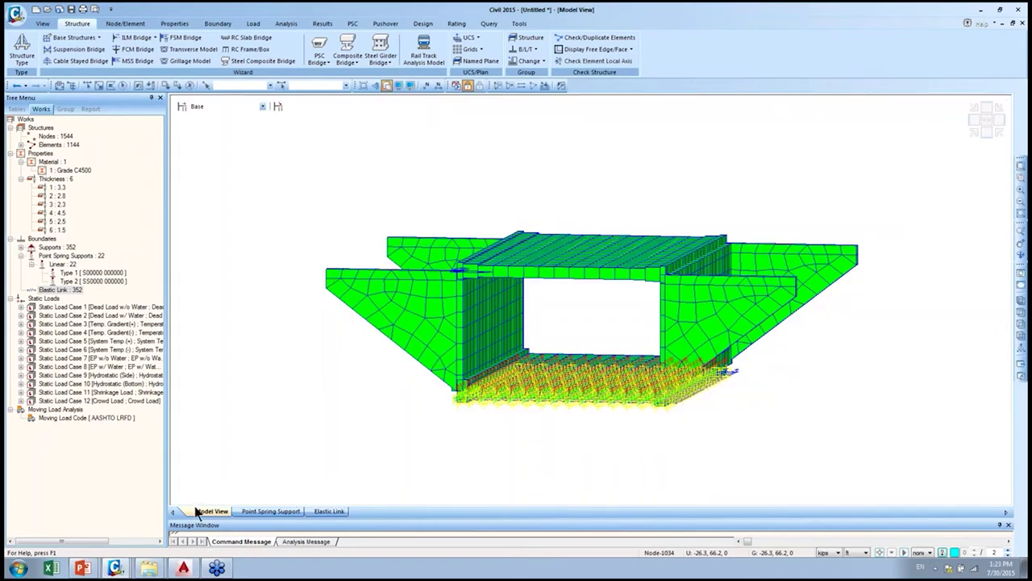
# - Display the Type 1 [1111110] support symbols beneath the culvert's bottom slab, and hide them again
pyautogui.doubleClick(53, 247)
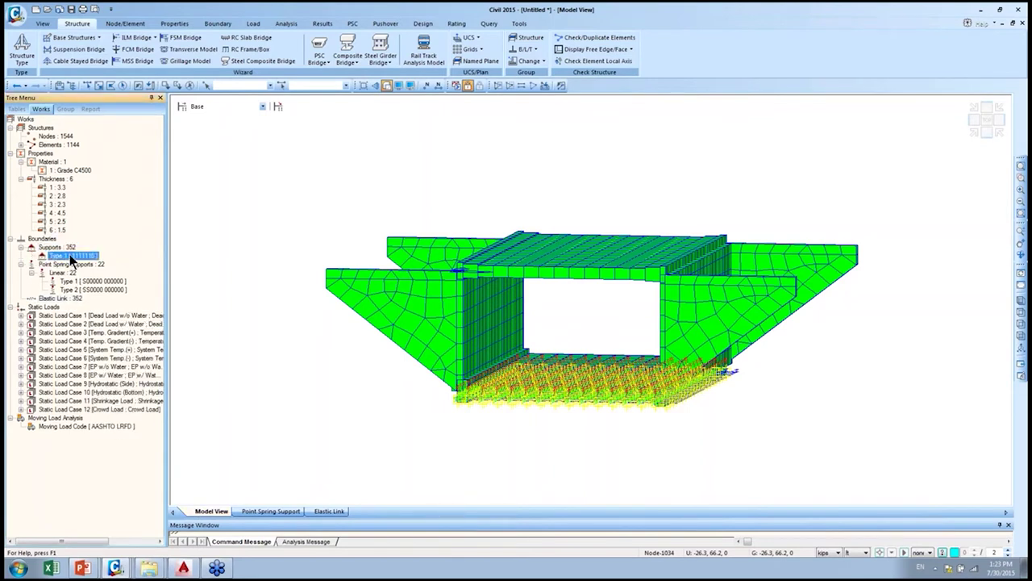
pyautogui.rightClick(69, 254)
pyautogui.click(117, 406)
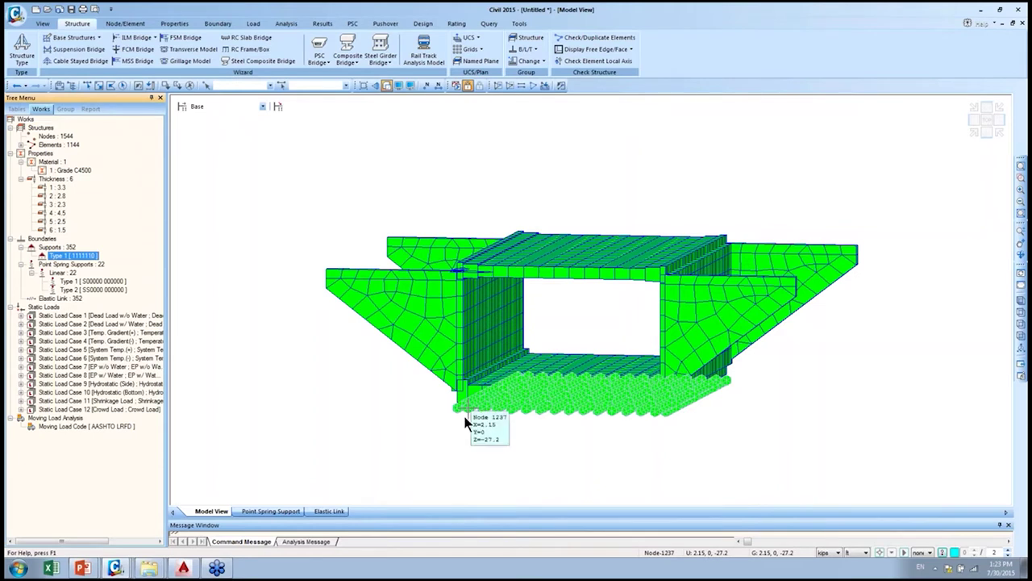
pyautogui.rightClick(90, 256)
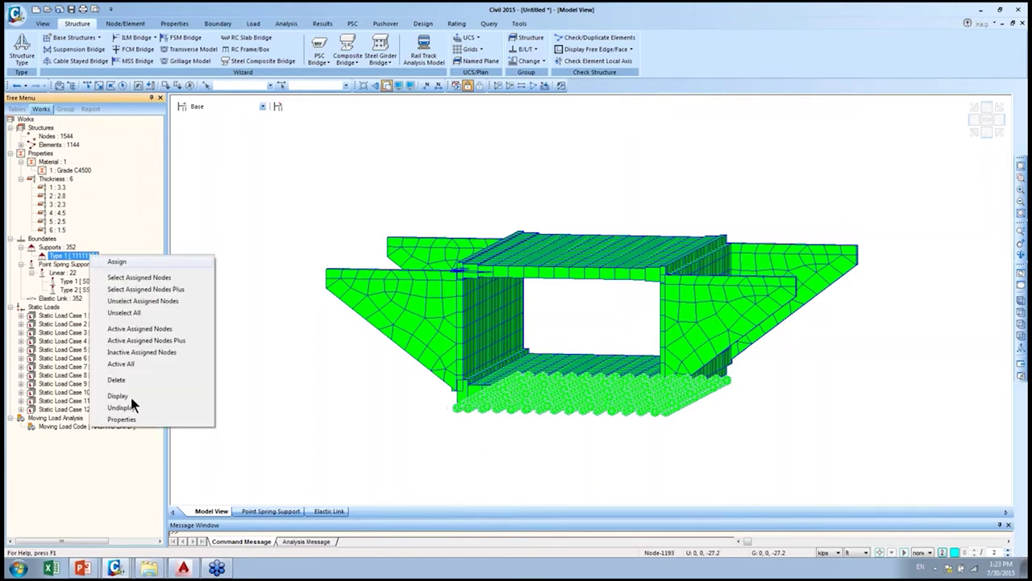
pyautogui.click(135, 408)
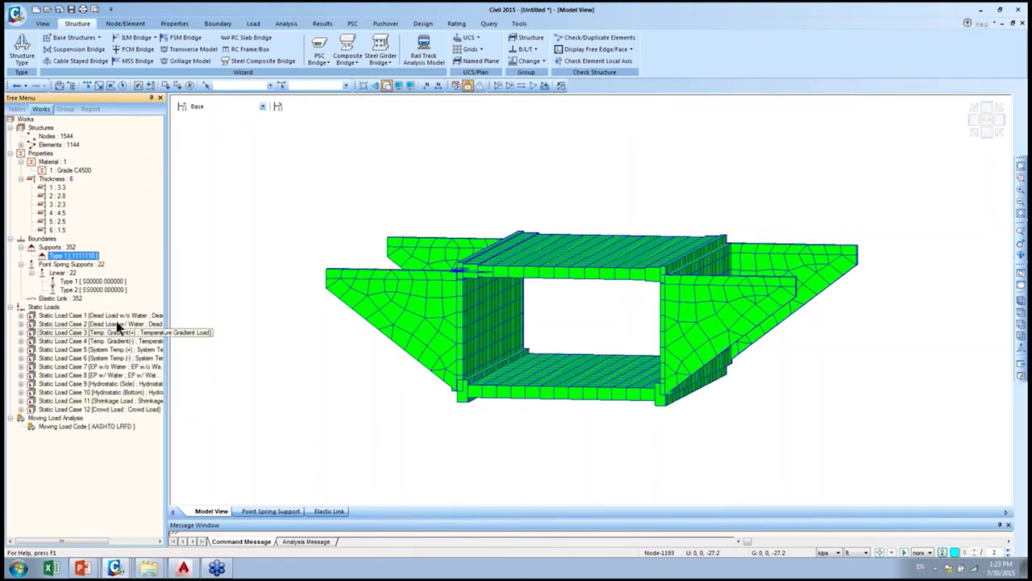
# - Widen the model tree and look through the static load cases for dead load, temperature gradient and system temperature
pyautogui.moveTo(168, 315); pyautogui.dragTo(196, 317)
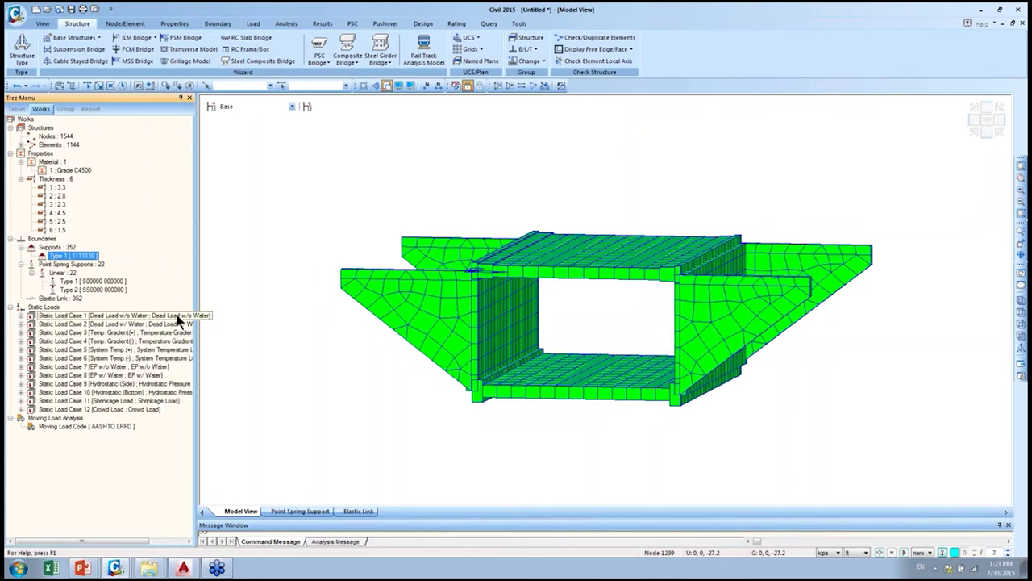
pyautogui.click(181, 324)
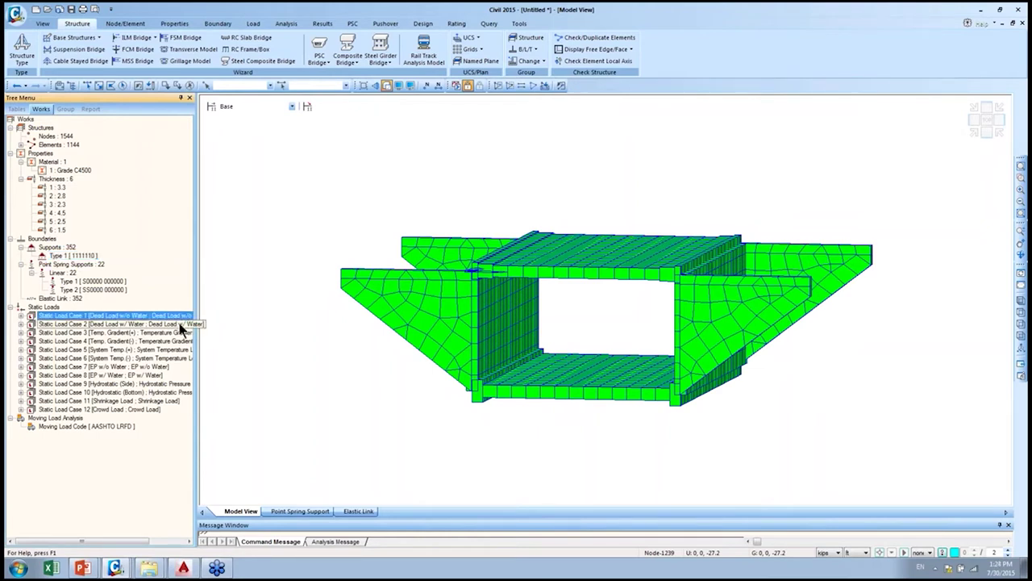
pyautogui.click(180, 332)
pyautogui.click(177, 340)
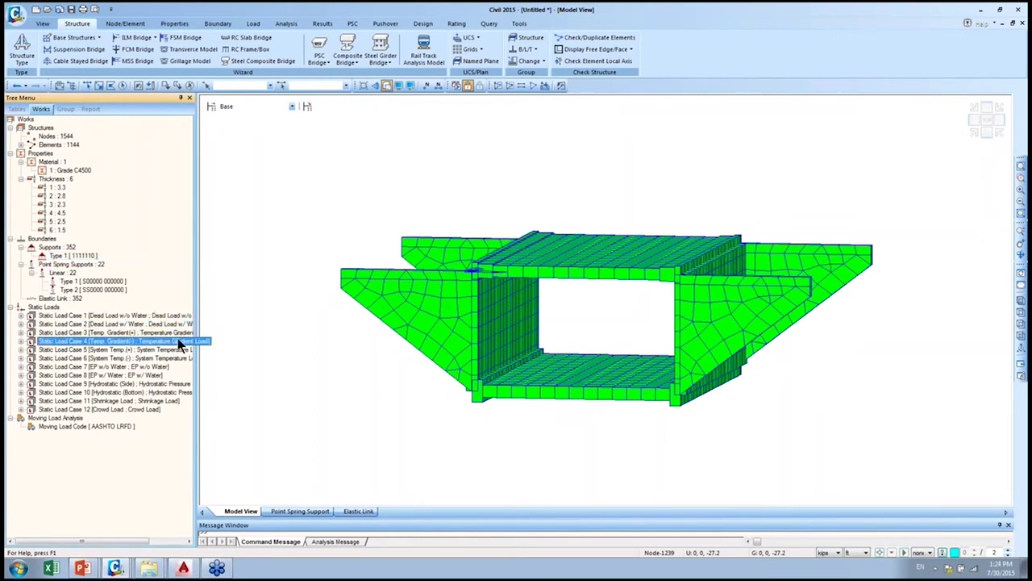
pyautogui.click(178, 358)
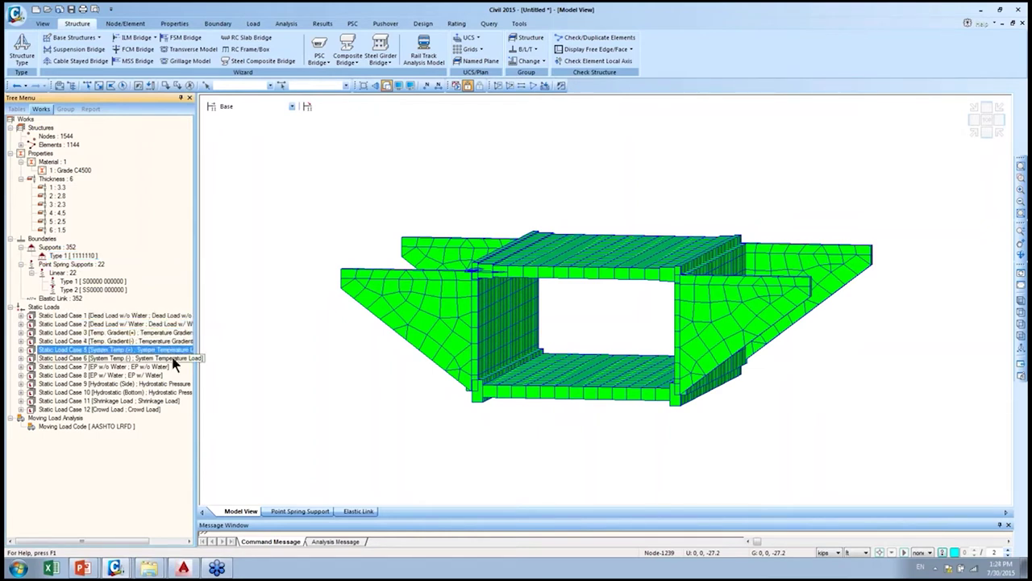
# - Examine the general load combinations, from the LCB factored and unfactored sets down to the factored and unfactored envelopes
pyautogui.click(323, 24)
pyautogui.click(33, 53)
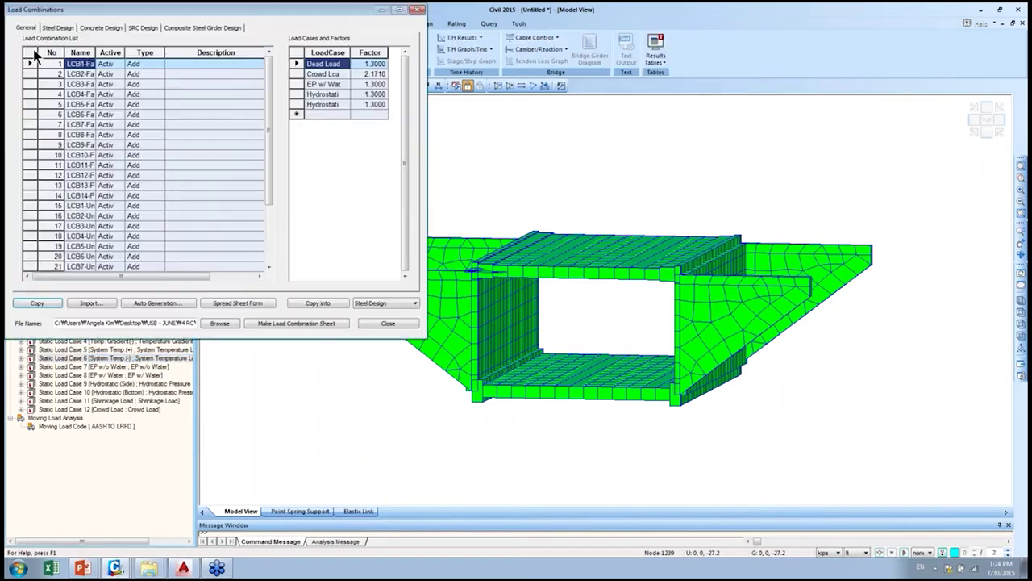
pyautogui.moveTo(316, 160); pyautogui.dragTo(366, 160)
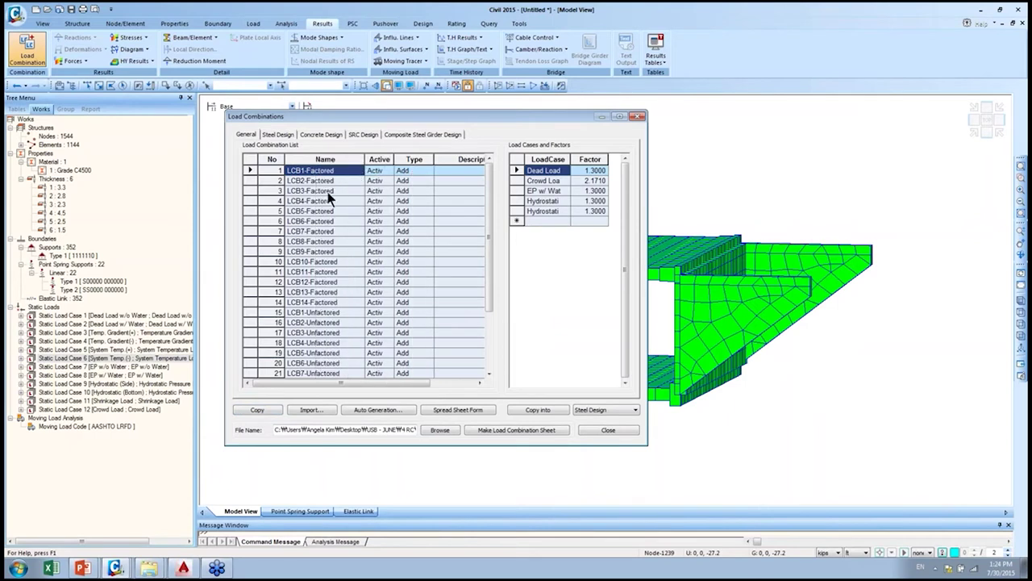
pyautogui.click(329, 192)
pyautogui.click(337, 302)
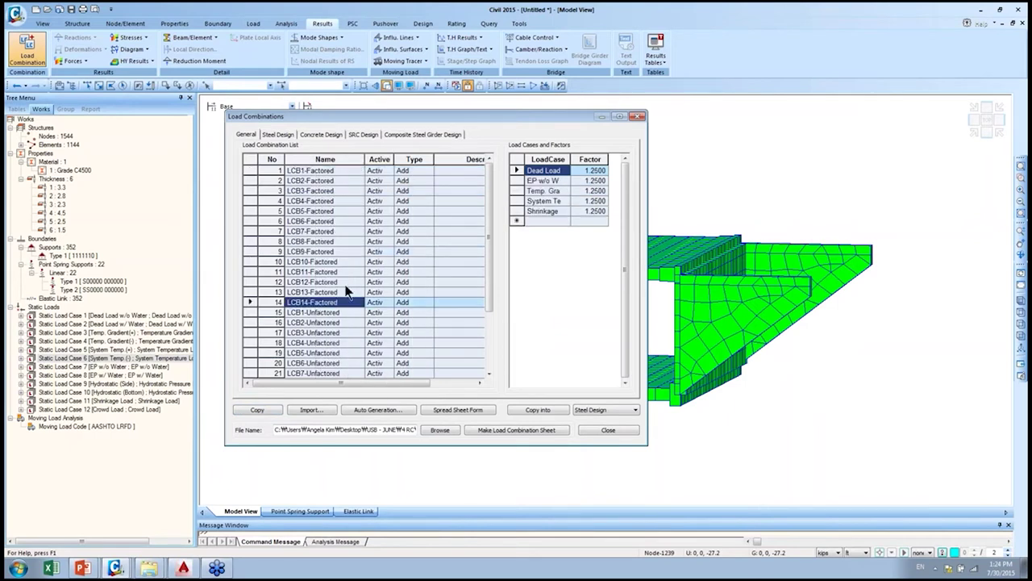
pyautogui.scroll(-3, 337, 271)
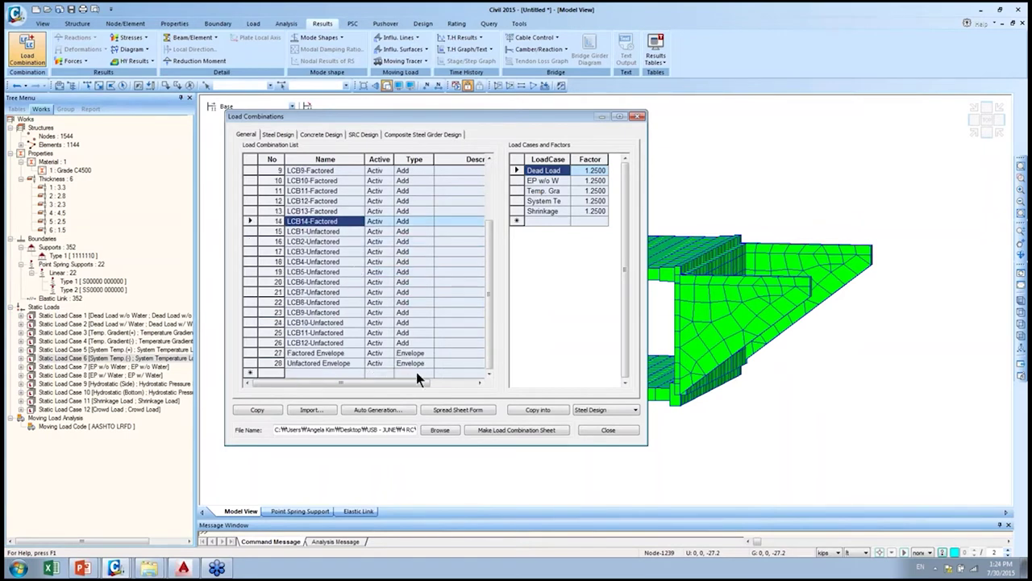
pyautogui.click(608, 430)
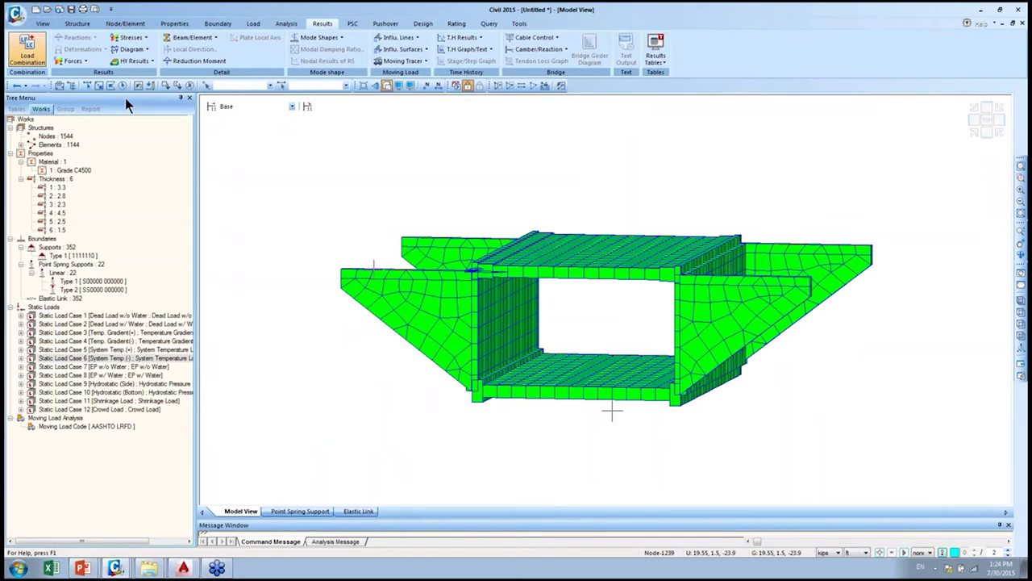
# - Undo the RC Frame/Box Culvert bridge generation and the Add Moving Load Code action, keeping the added material
pyautogui.click(26, 87)
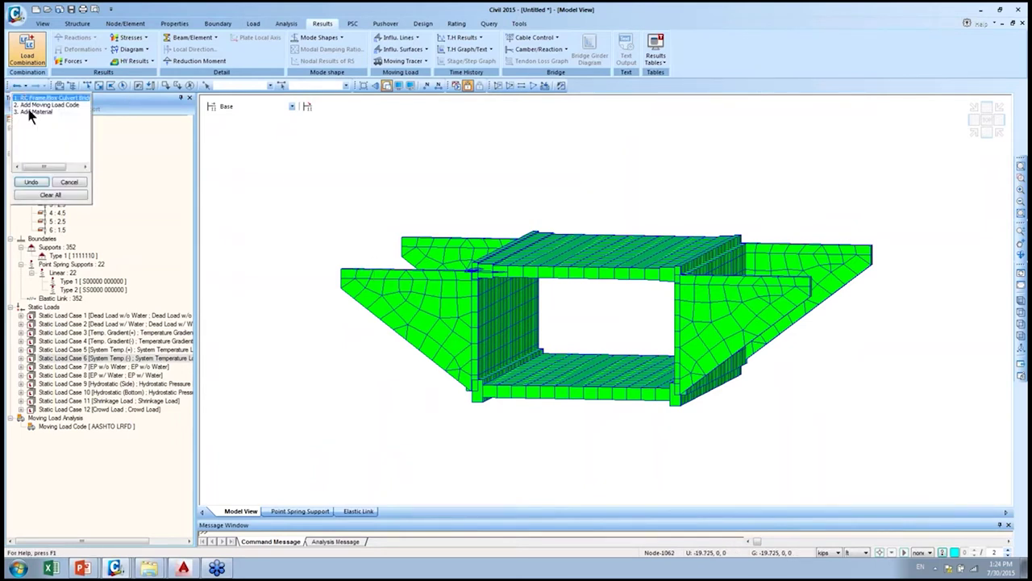
pyautogui.click(29, 113)
pyautogui.click(50, 103)
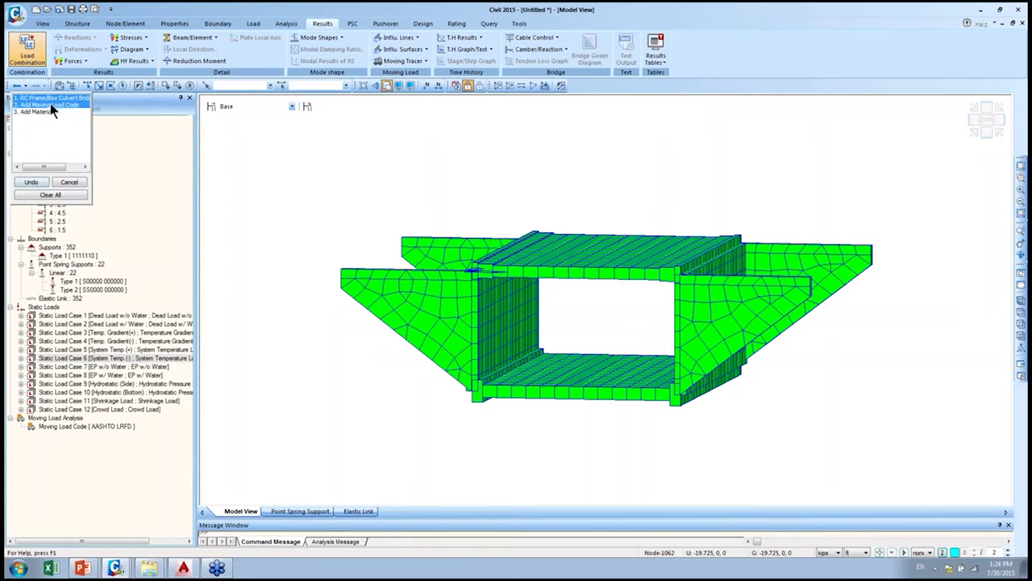
pyautogui.click(38, 180)
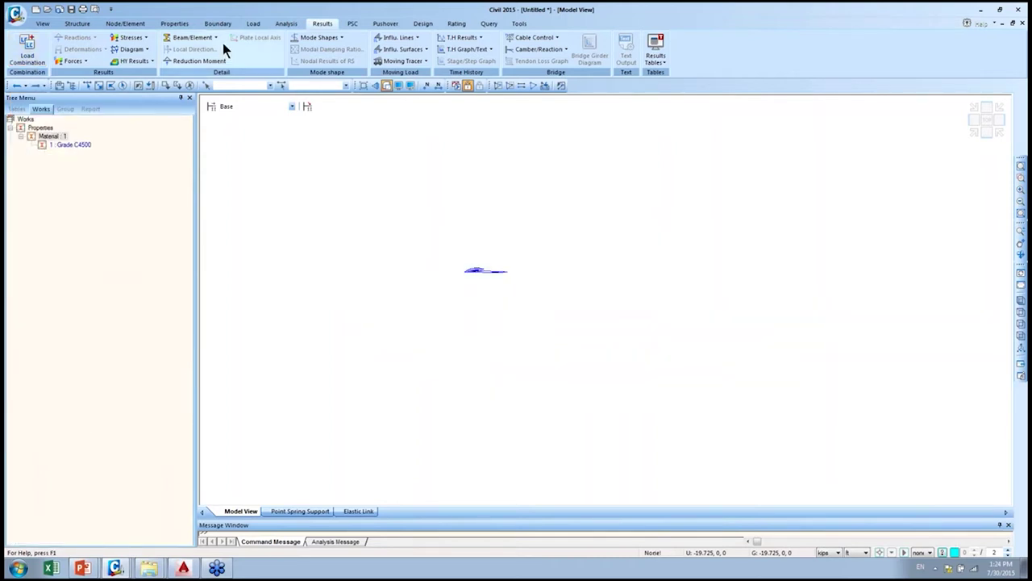
pyautogui.click(42, 25)
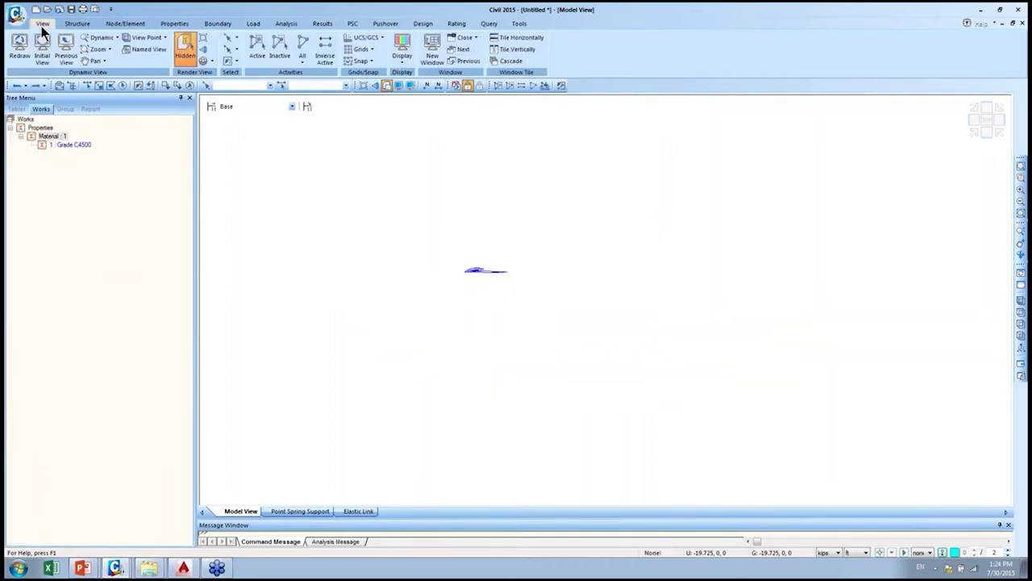
pyautogui.click(26, 87)
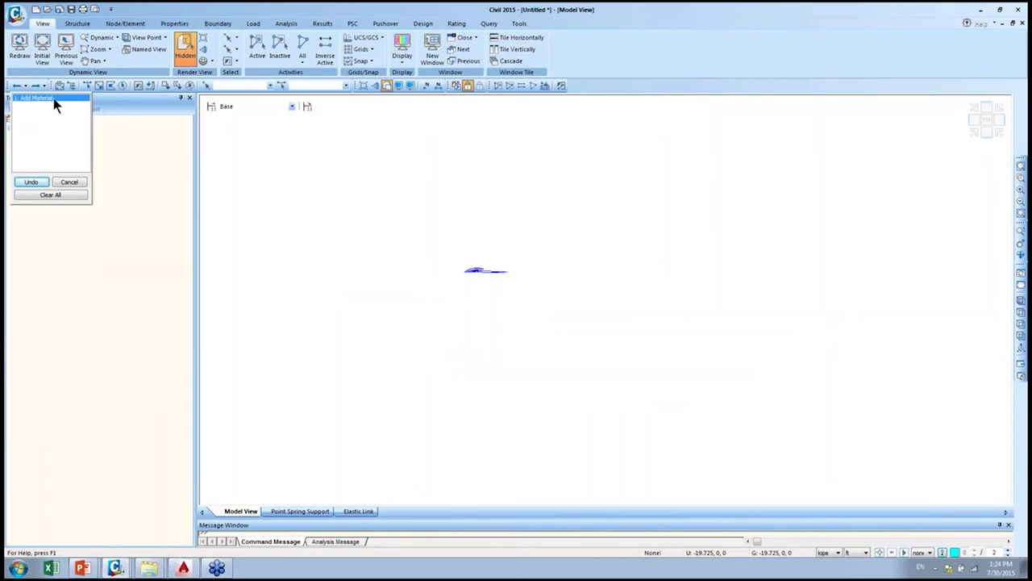
pyautogui.click(146, 135)
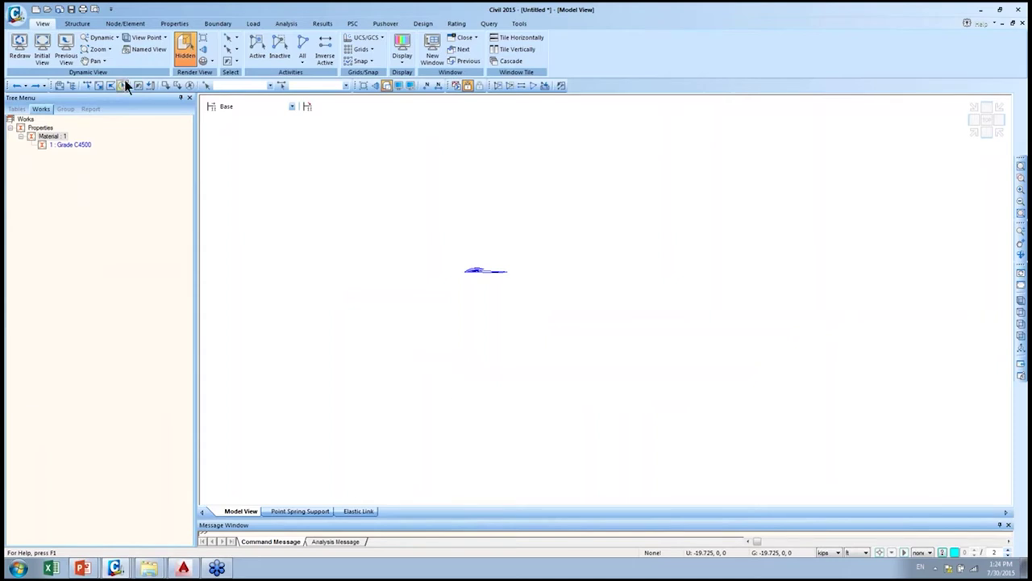
# - Generate a 3-dimensional Normal Type Frame with a 42 ft span and 20° skew using the RC Frame/Box wizard, and undo it
pyautogui.click(92, 25)
pyautogui.click(267, 49)
pyautogui.moveTo(265, 38); pyautogui.dragTo(553, 127)
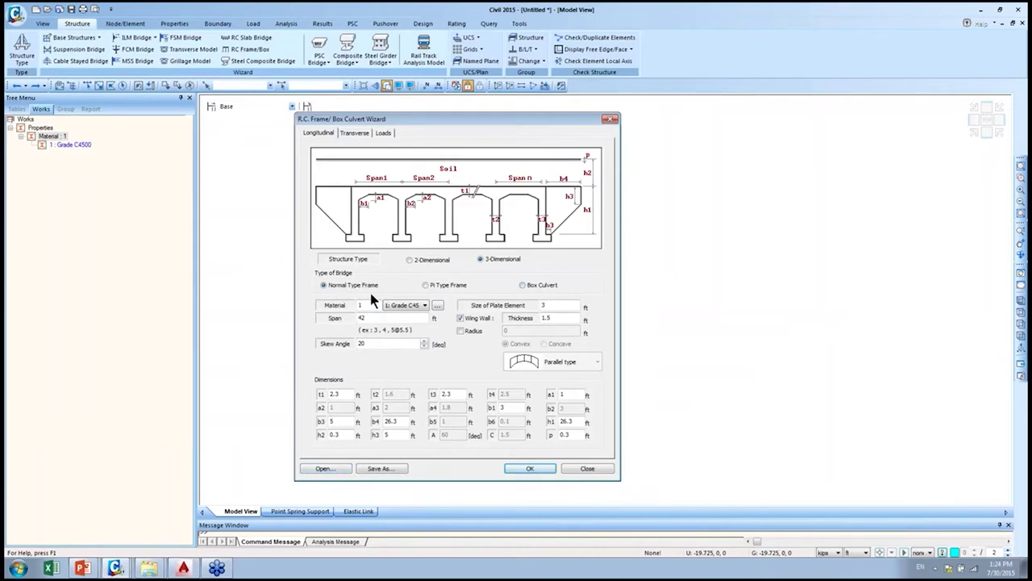
pyautogui.click(387, 343)
pyautogui.click(345, 435)
pyautogui.click(525, 469)
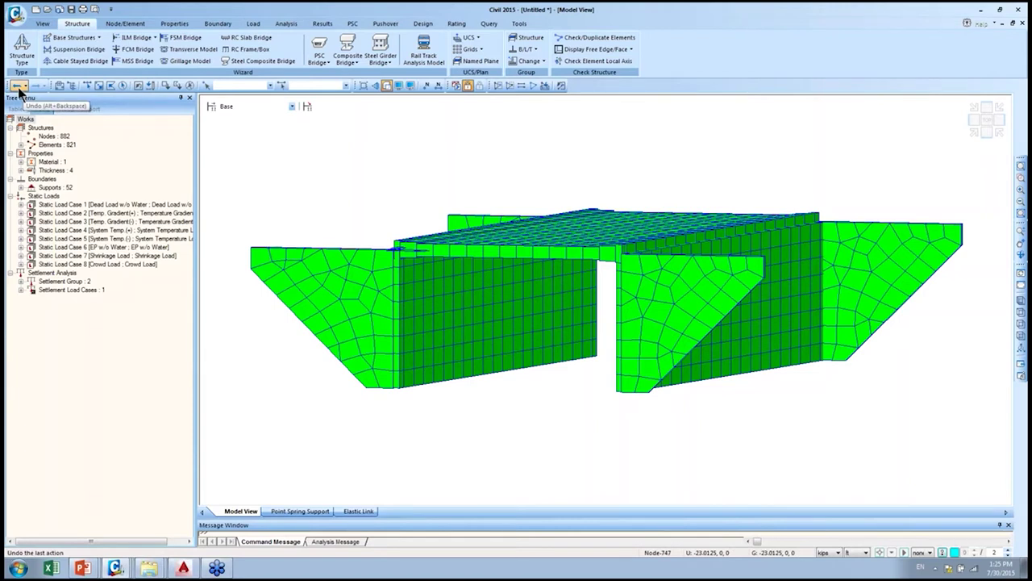
pyautogui.click(19, 88)
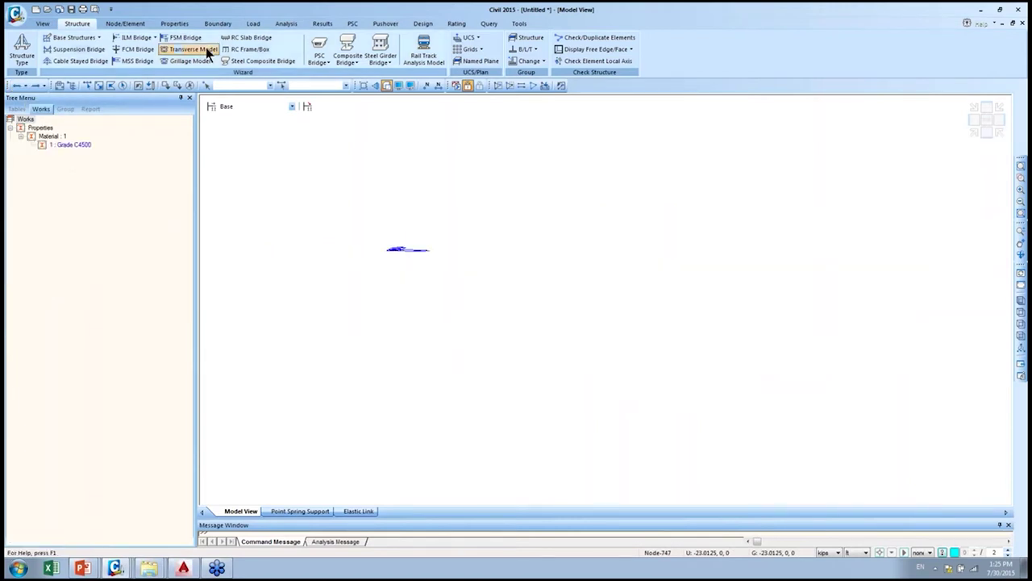
# - Generate a 2-dimensional Normal Type Frame with a 42 ft span using the RC Frame/Box wizard, checking its transverse dimensions first
pyautogui.click(242, 50)
pyautogui.moveTo(242, 50); pyautogui.dragTo(528, 126)
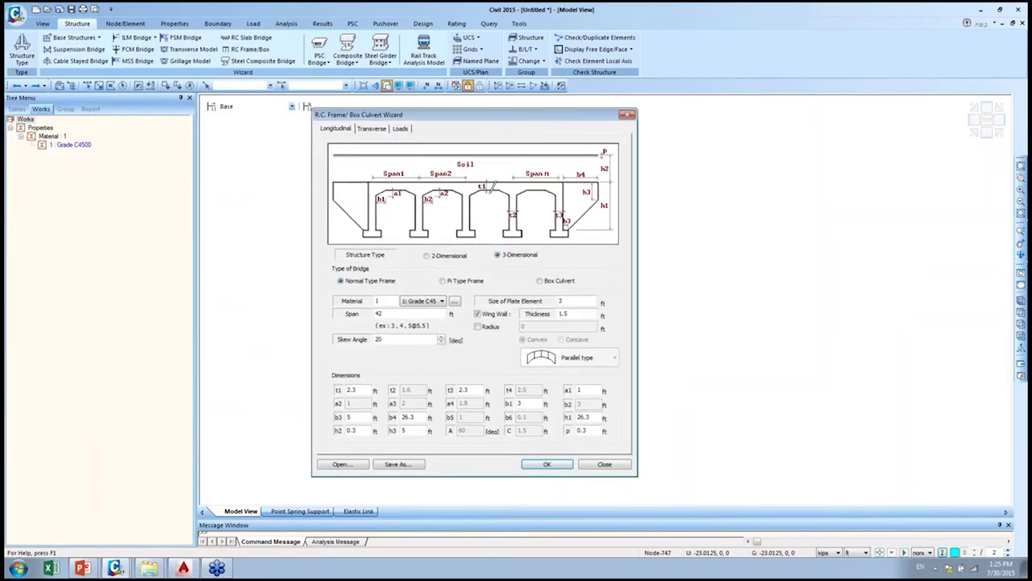
pyautogui.click(440, 257)
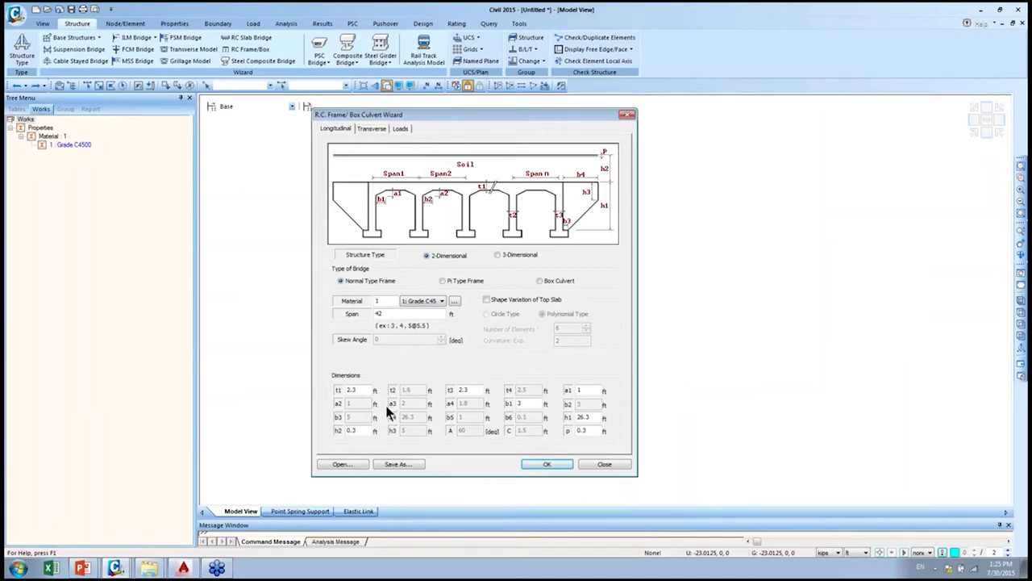
pyautogui.click(376, 129)
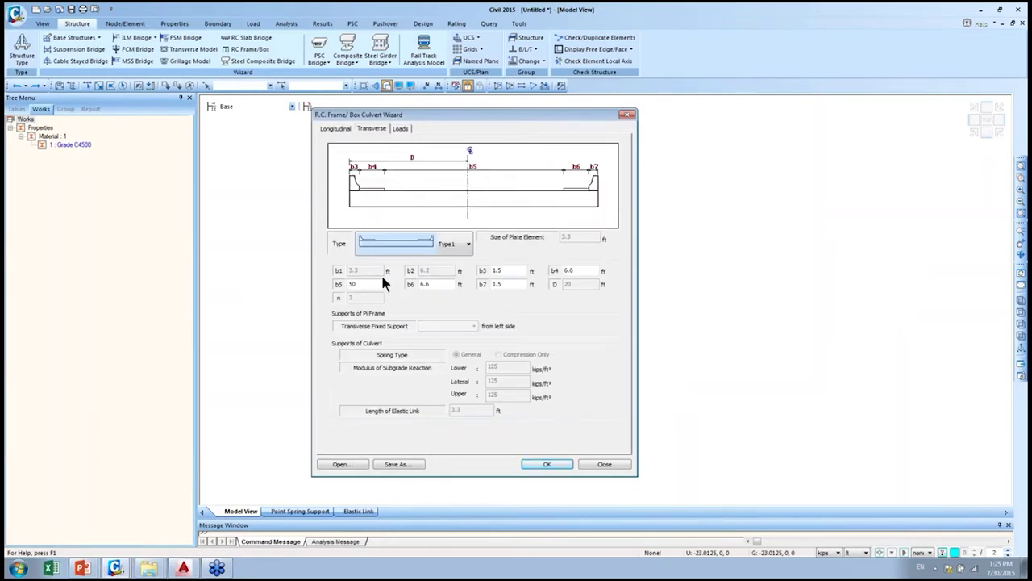
pyautogui.click(337, 129)
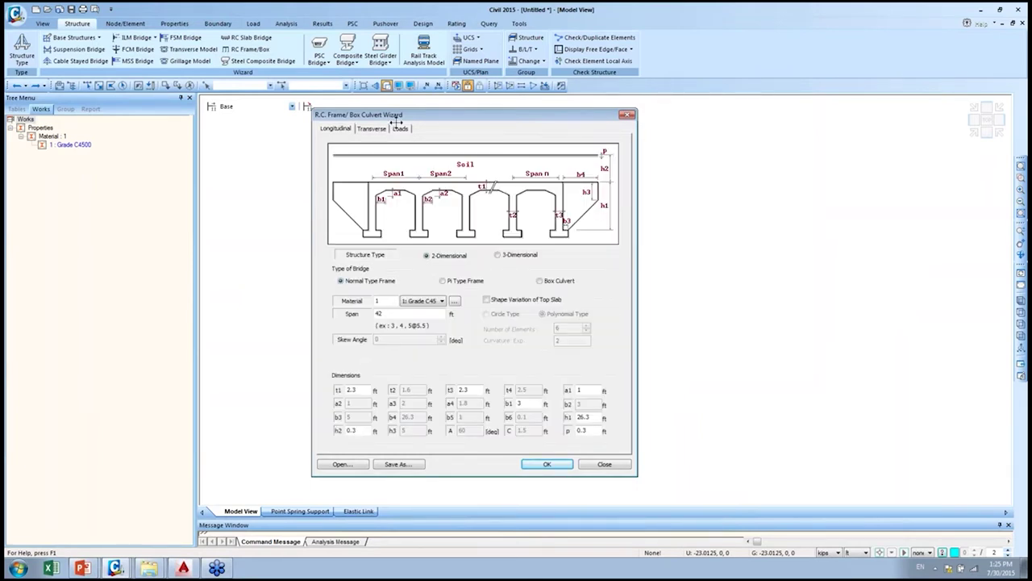
pyautogui.click(547, 464)
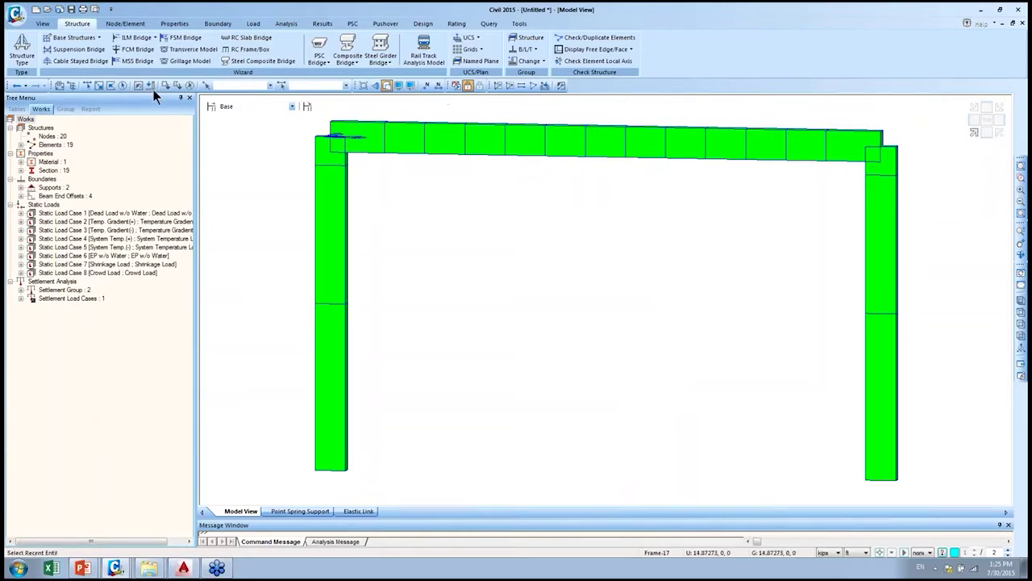
pyautogui.click(25, 85)
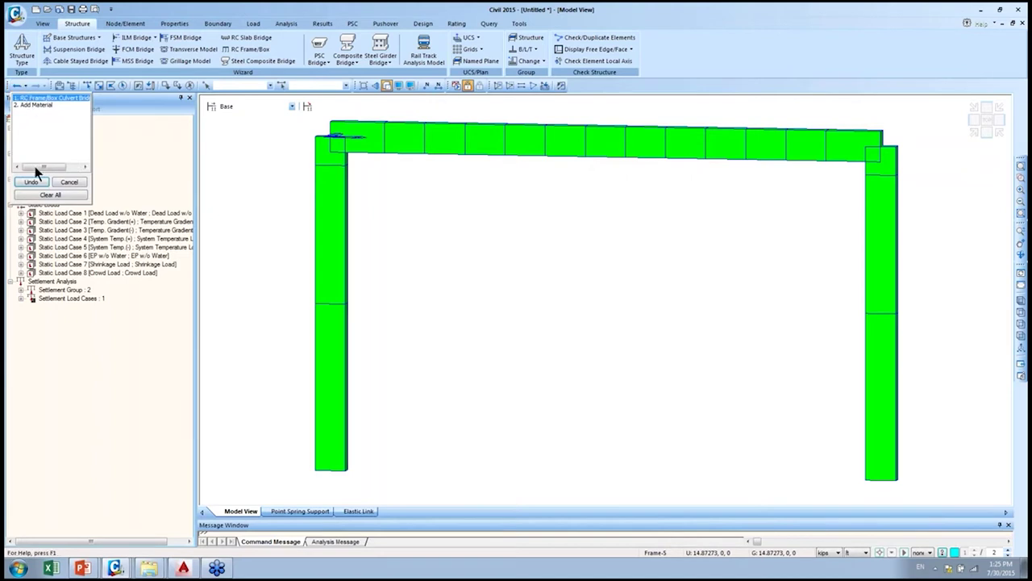
pyautogui.click(666, 53)
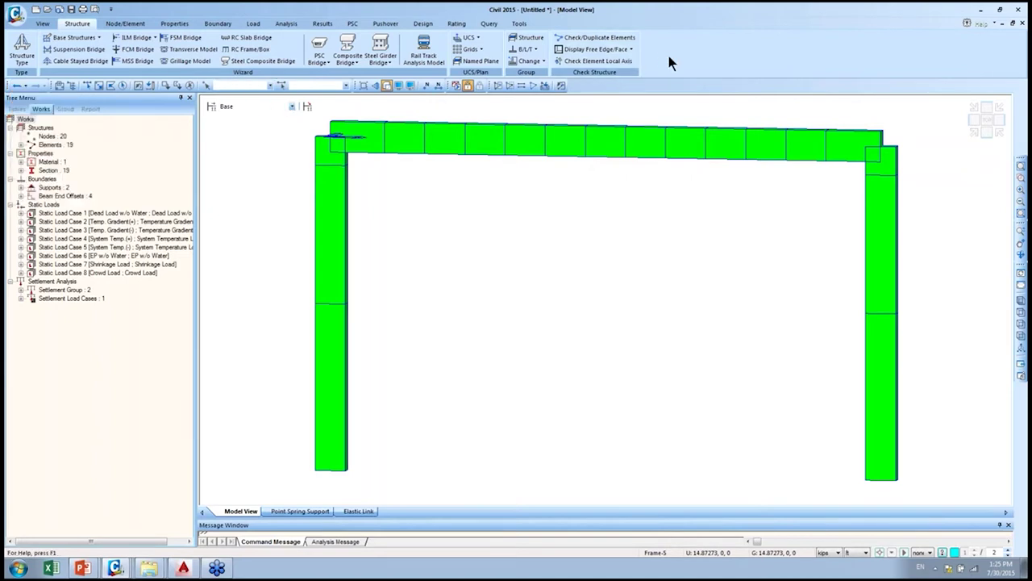
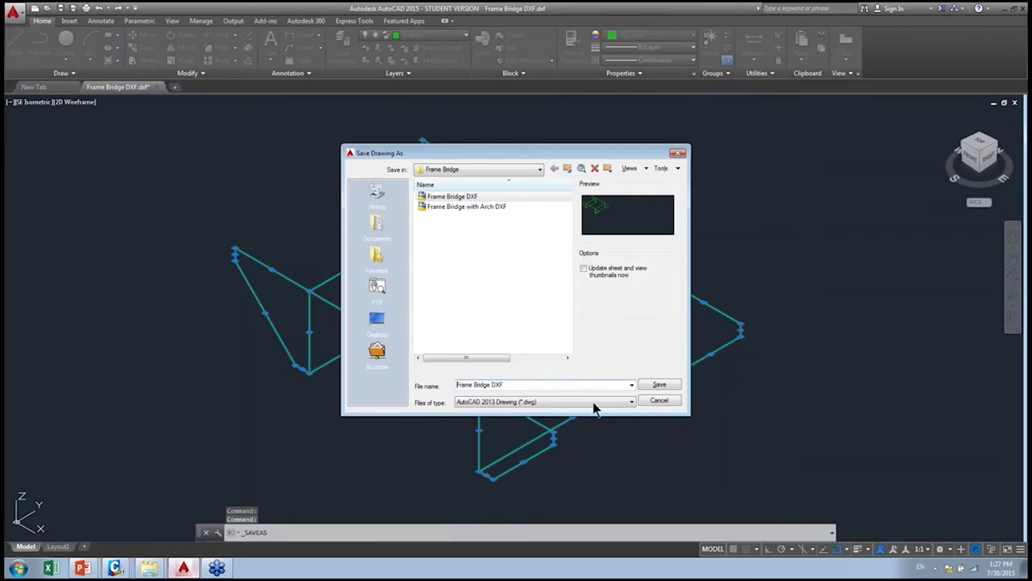
# - Choose AutoCAD 2013 DXF (*.dxf) as the save format for the Frame Bridge DXF drawing, and cancel the save
pyautogui.click(598, 401)
pyautogui.click(567, 467)
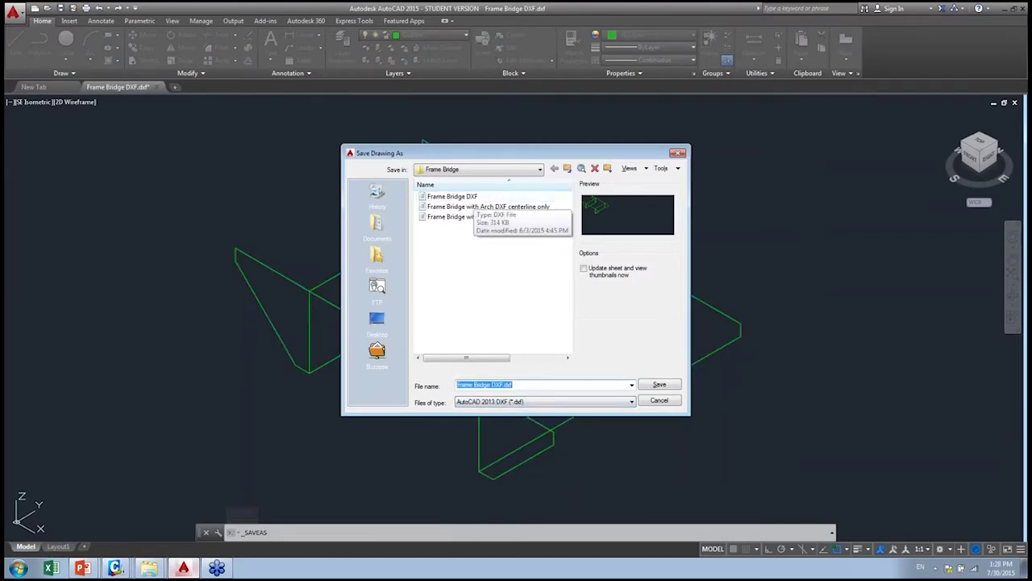
pyautogui.click(901, 121)
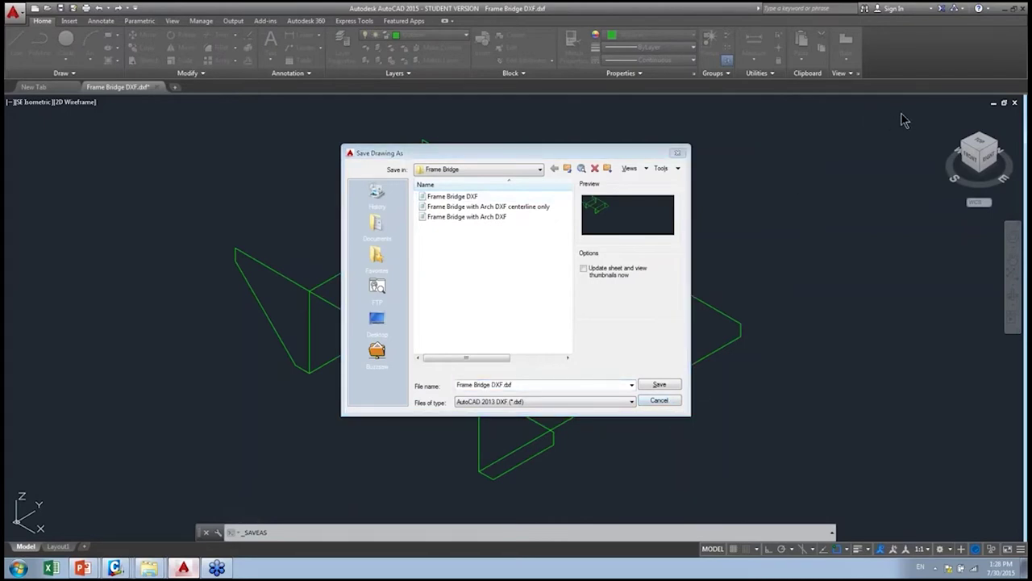
# - Switch to Civil 2015 and start an AutoCAD DXF import with the Frame Bridge DXF file from the Frame Bridge folder
pyautogui.hotkey('alt', 'Tab')
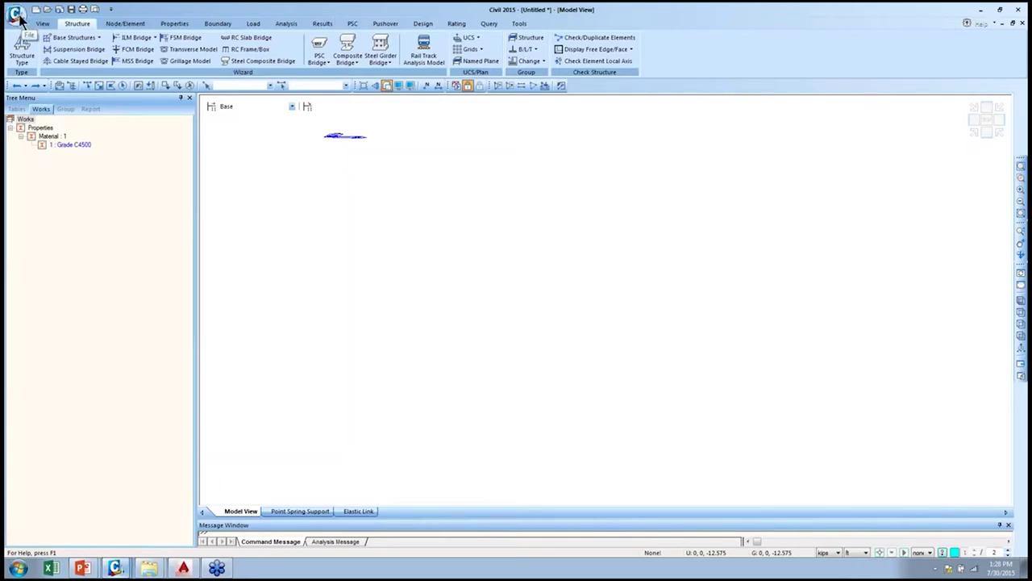
pyautogui.press('super')
pyautogui.press('Escape')
pyautogui.click(17, 17)
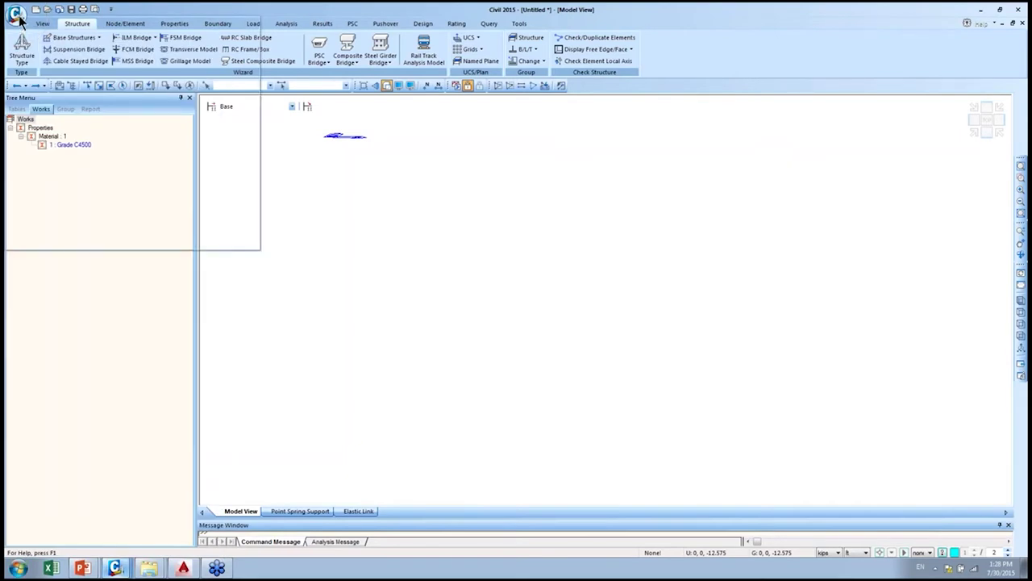
pyautogui.moveTo(46, 122)
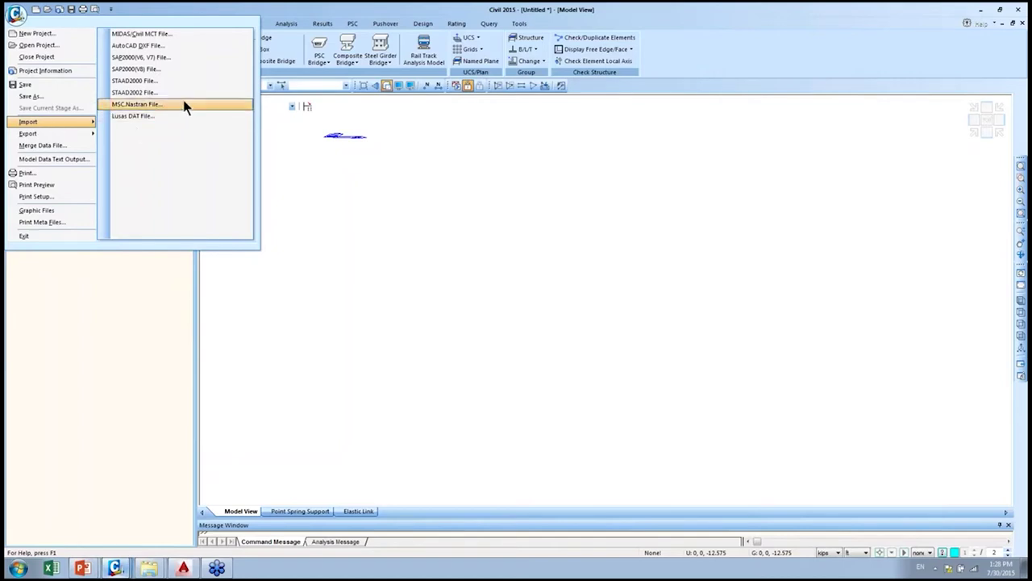
pyautogui.click(216, 45)
pyautogui.moveTo(71, 18); pyautogui.dragTo(446, 105)
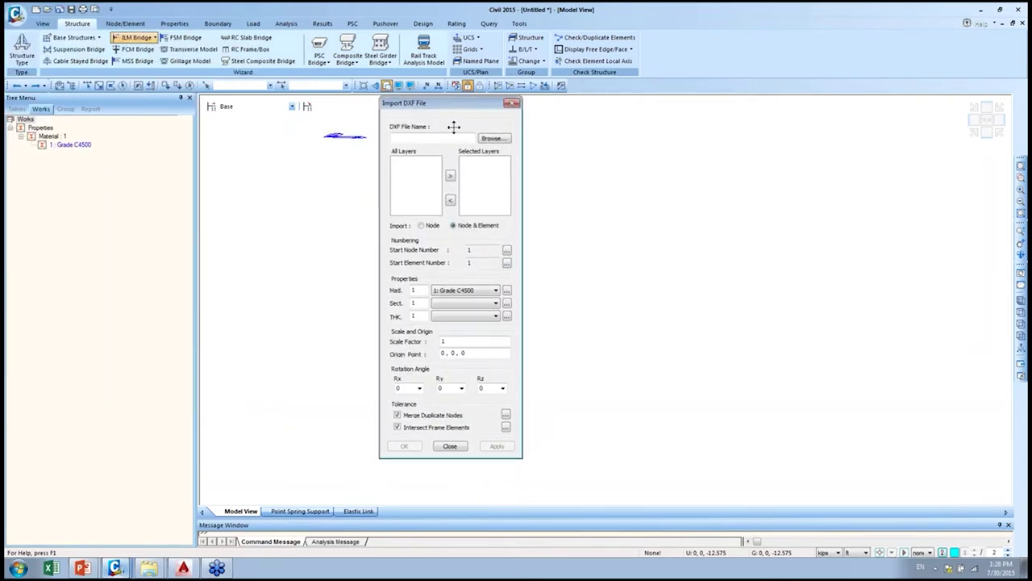
pyautogui.click(494, 139)
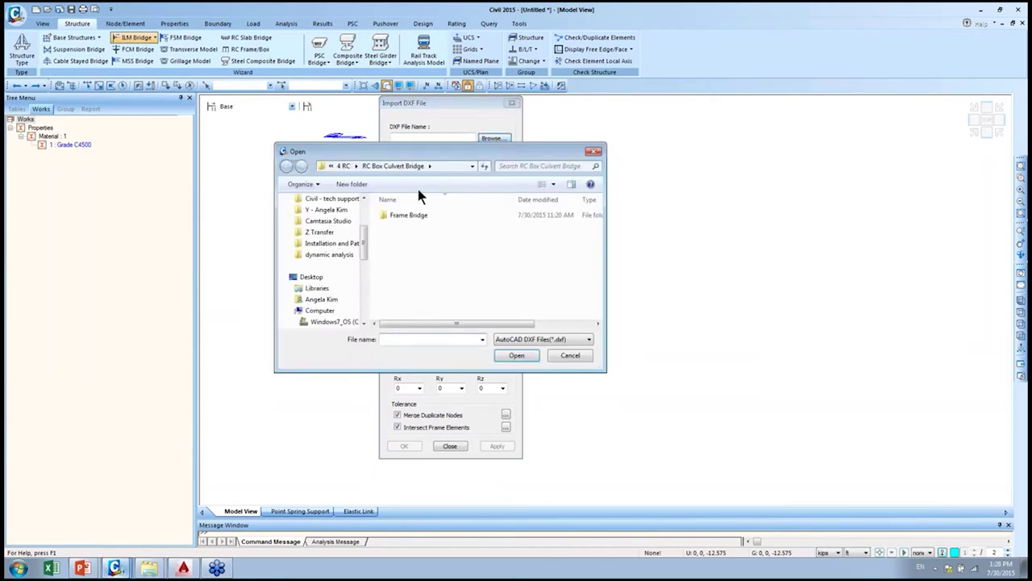
pyautogui.doubleClick(409, 215)
pyautogui.click(423, 216)
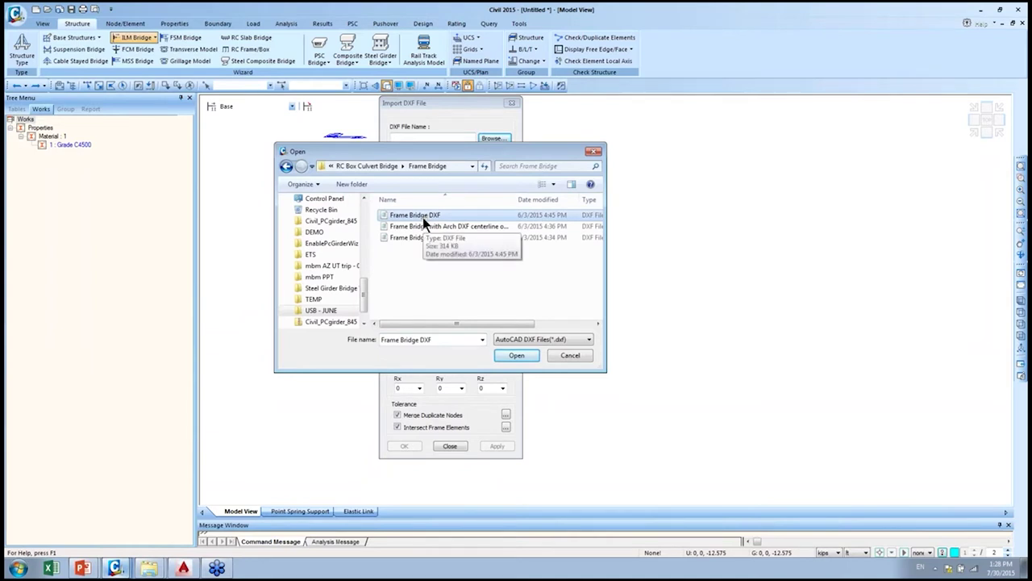
pyautogui.doubleClick(423, 217)
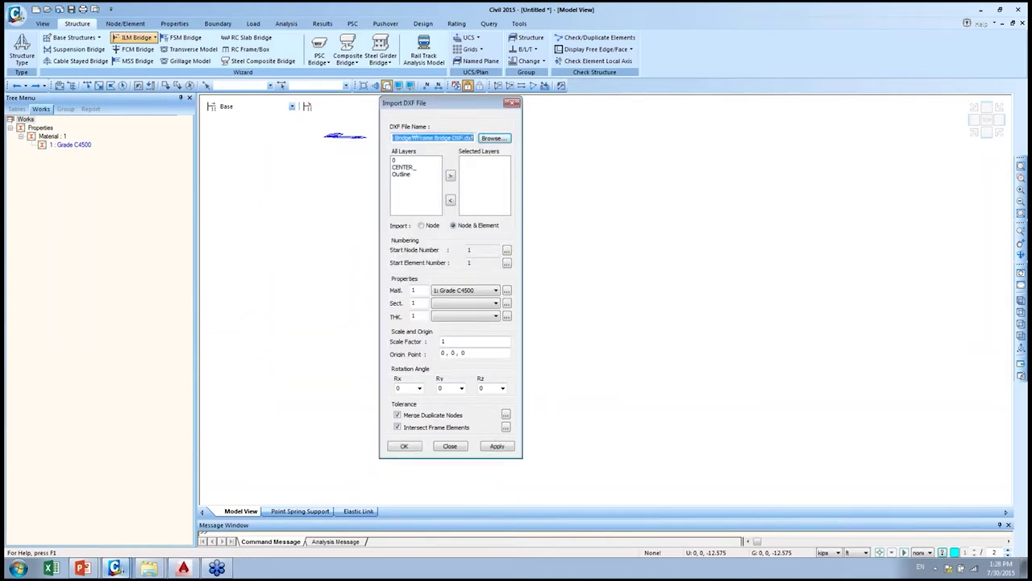
# - Import the Outline, 0 and CENTER_ layers as nodes and elements, using material 1: Grade C4500 and scale factor 1
pyautogui.click(413, 175)
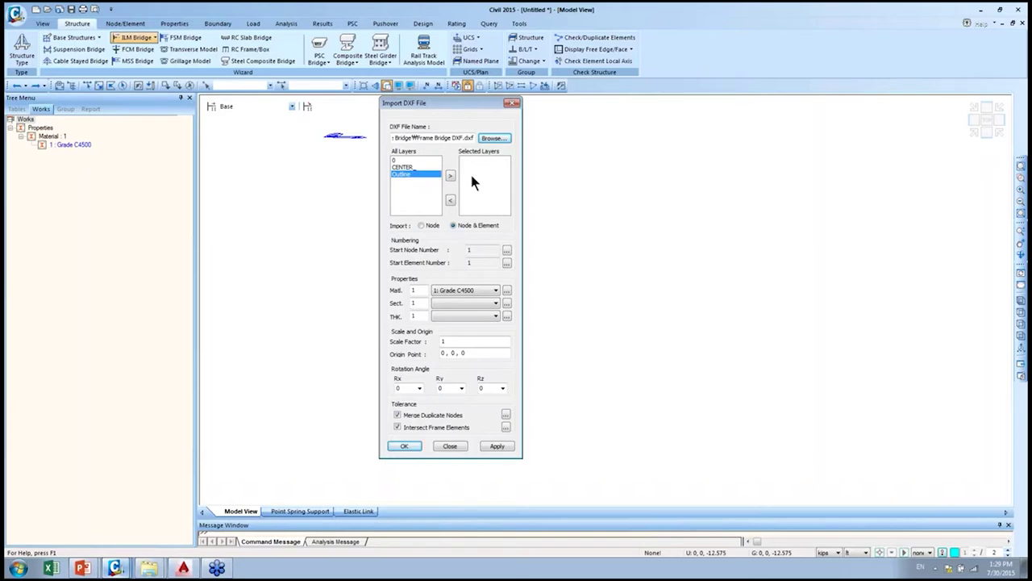
pyautogui.click(450, 177)
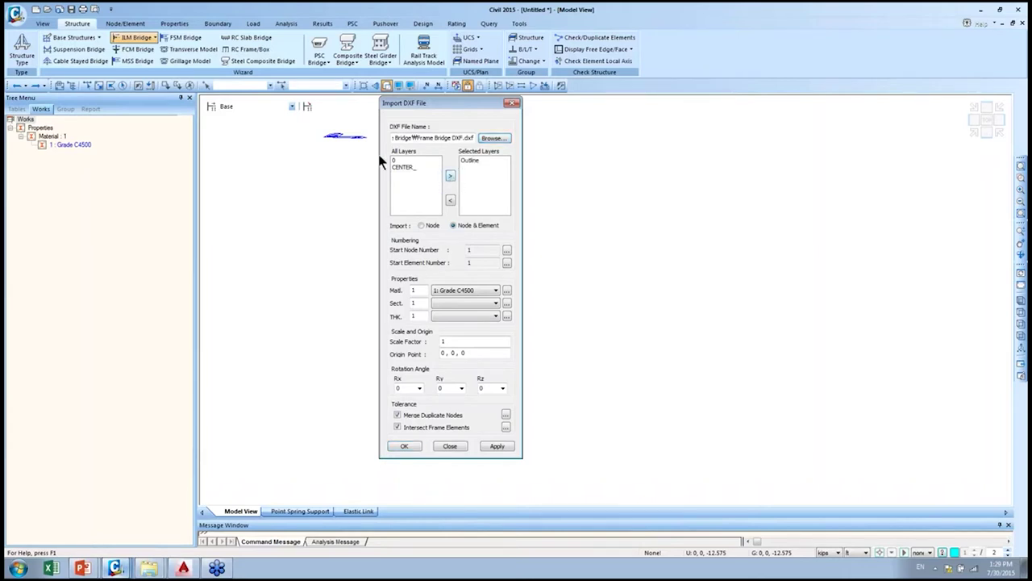
pyautogui.keyDown('shift'); pyautogui.click(411, 166); pyautogui.keyUp('shift')
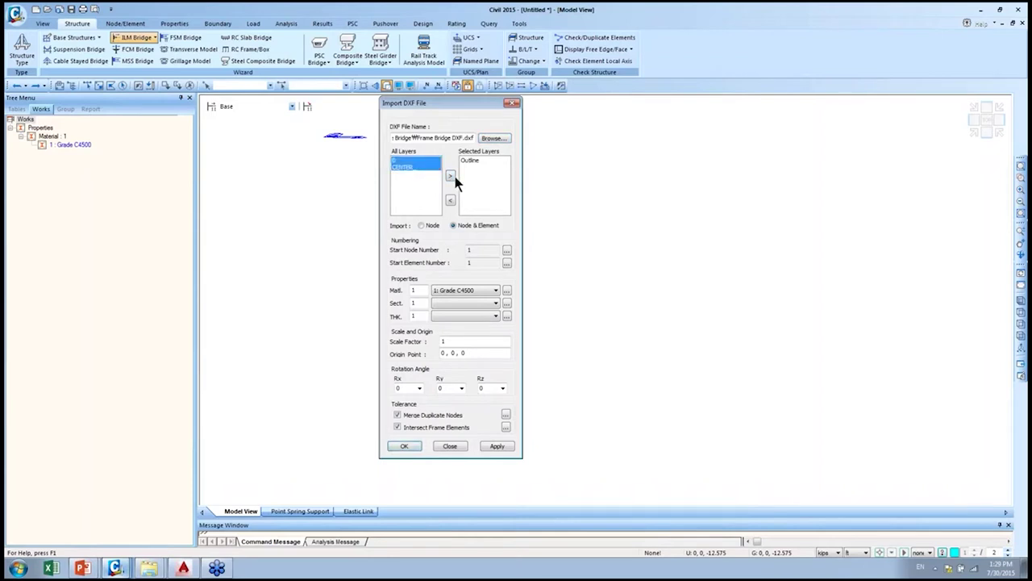
pyautogui.click(452, 176)
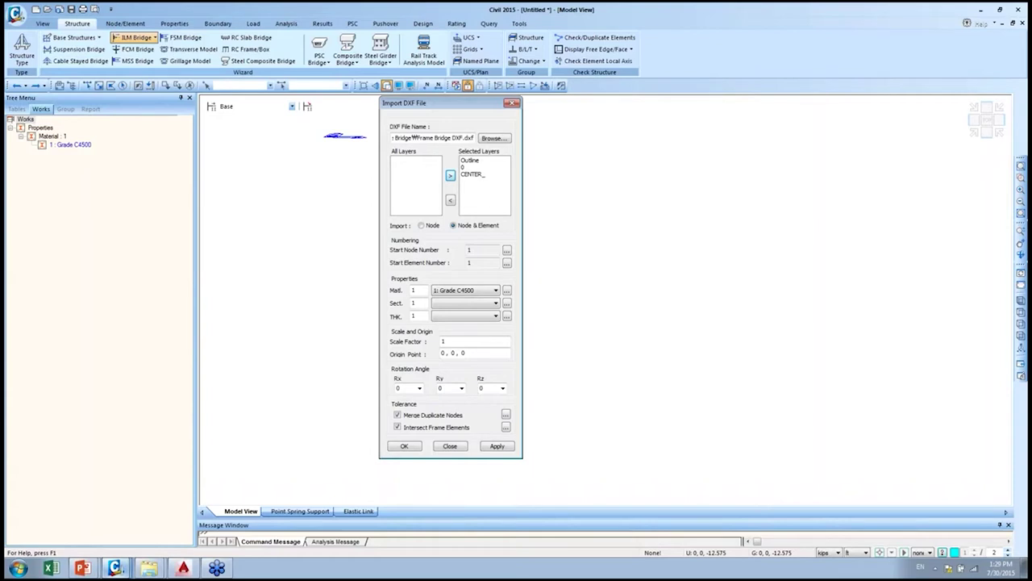
pyautogui.click(464, 303)
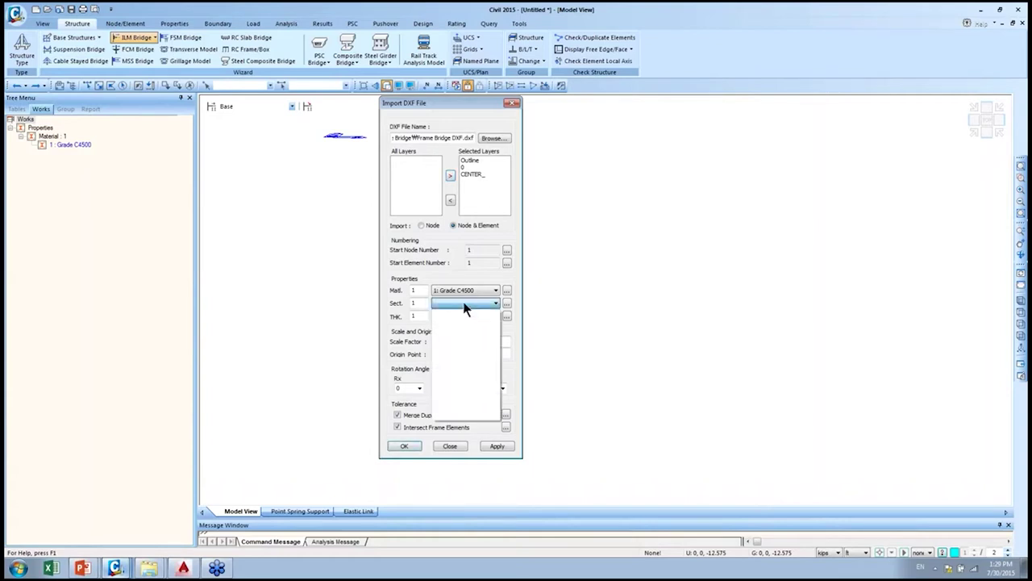
pyautogui.click(464, 303)
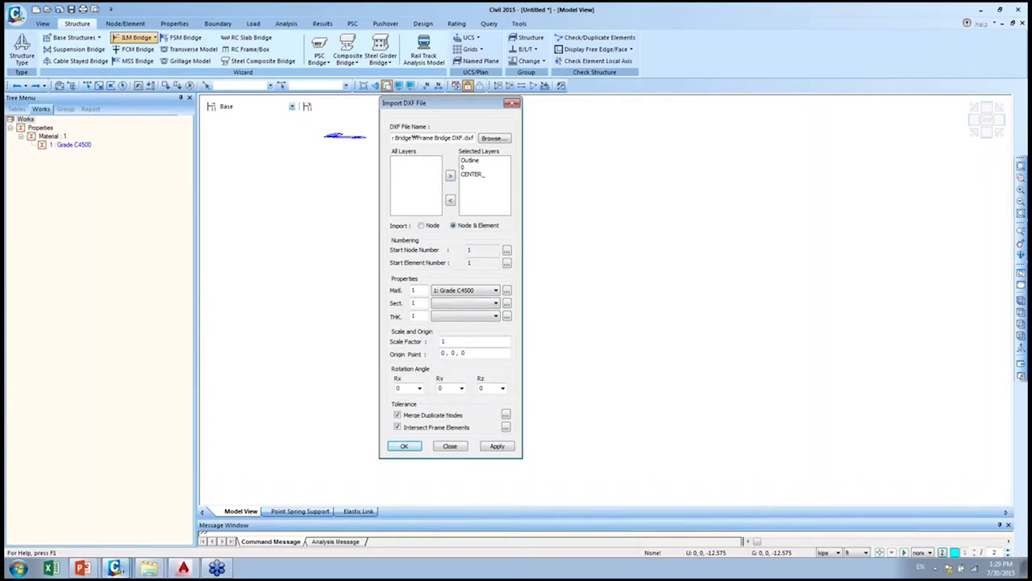
pyautogui.click(479, 181)
pyautogui.doubleClick(423, 290)
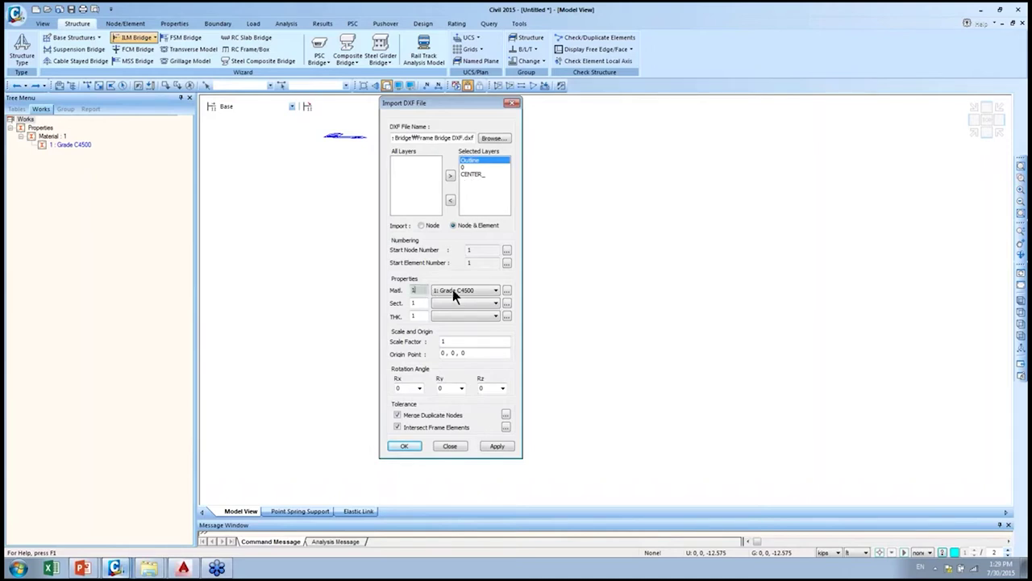
pyautogui.doubleClick(423, 315)
pyautogui.click(421, 447)
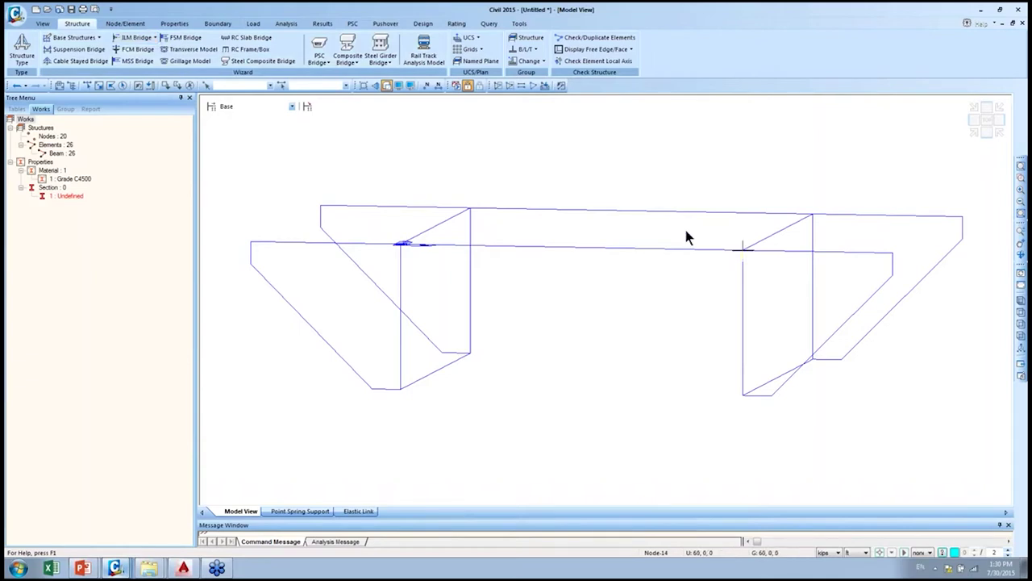
pyautogui.click(139, 24)
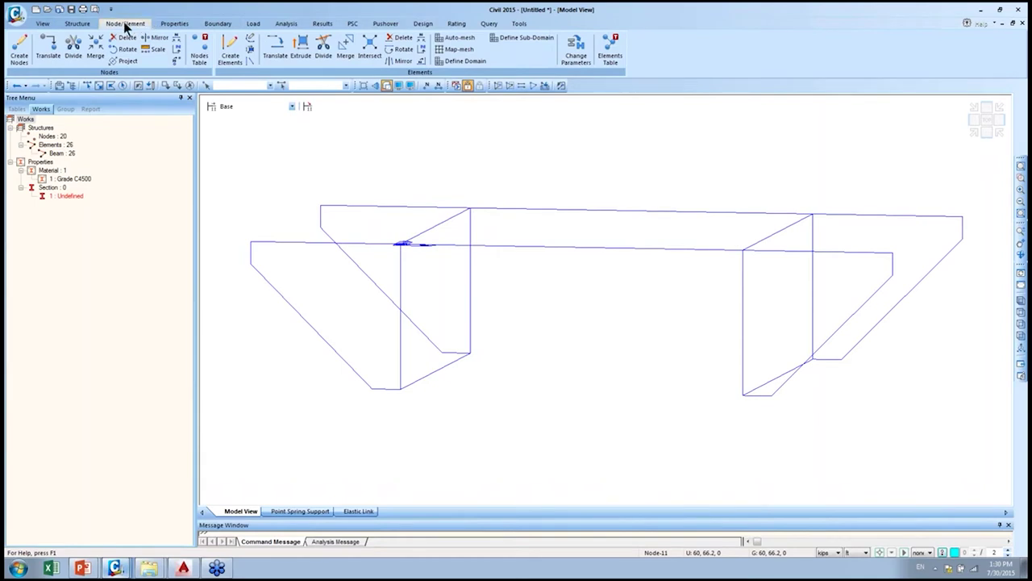
pyautogui.click(96, 85)
pyautogui.moveTo(240, 175); pyautogui.dragTo(1006, 456)
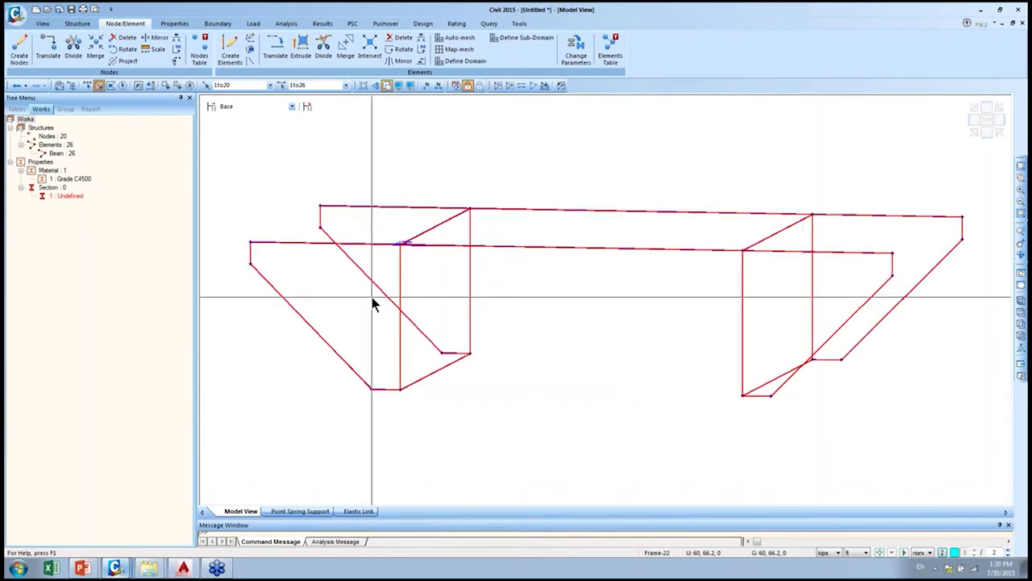
pyautogui.click(19, 56)
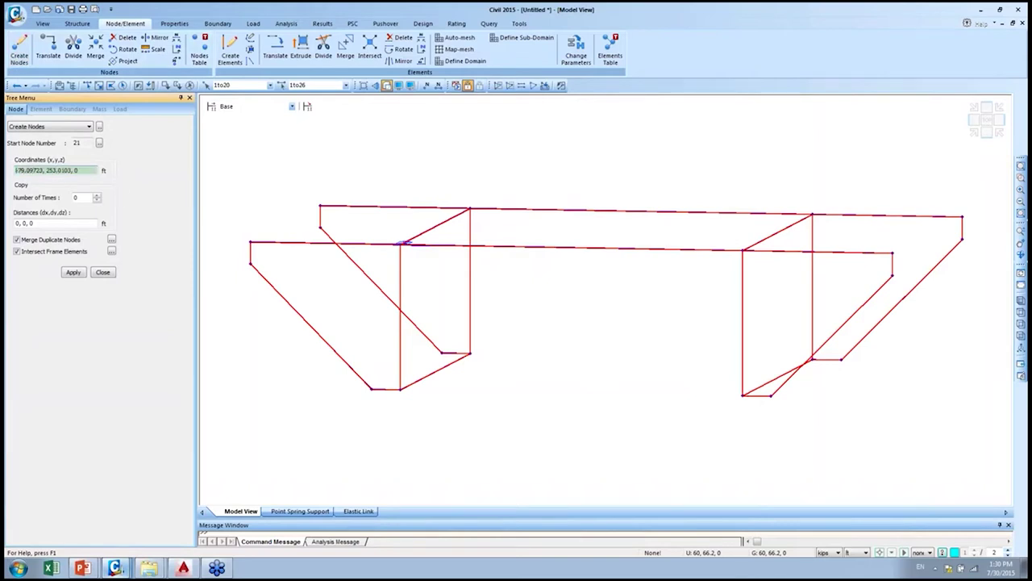
pyautogui.click(191, 87)
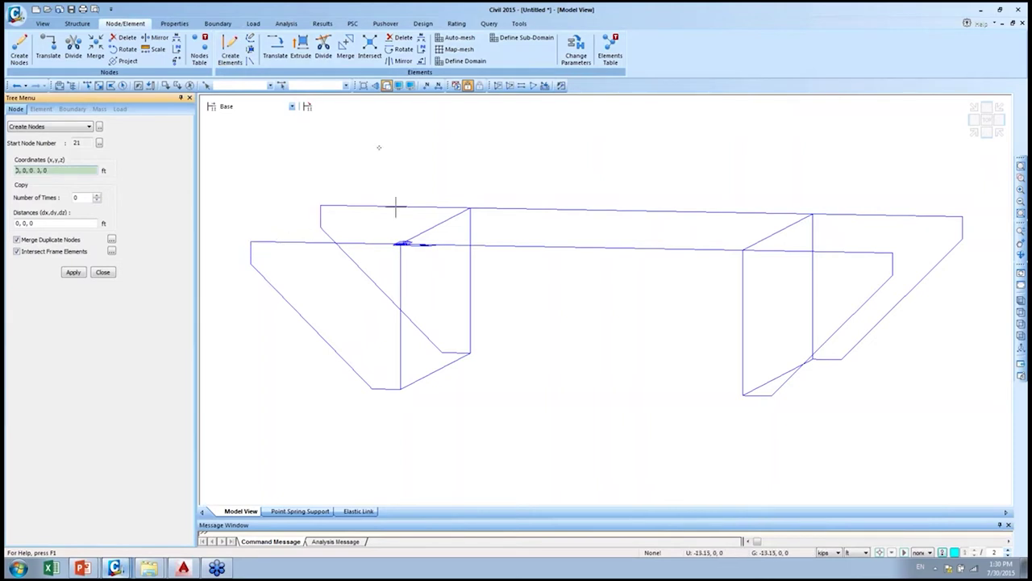
# - Turn on the display of nodes in the model view
pyautogui.click(398, 84)
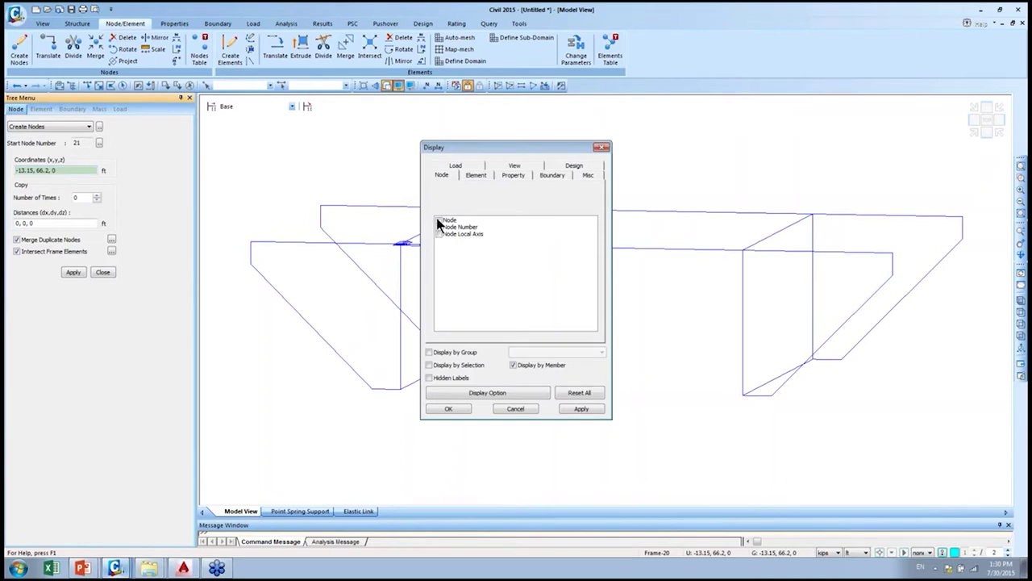
pyautogui.click(448, 409)
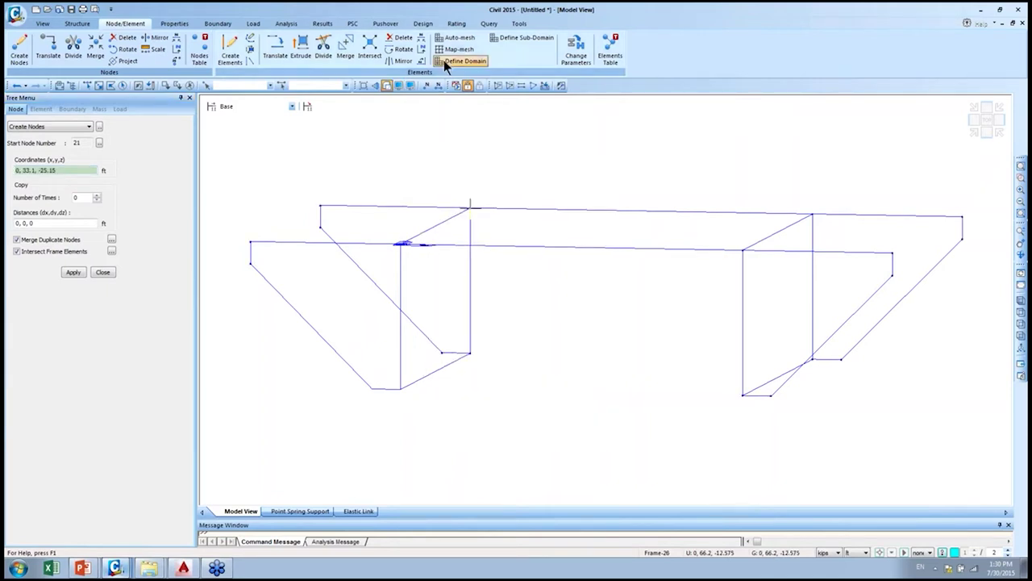
# - Examine the Box Culvert Bridge Arch Analysis model in isometric view, and return to the untitled frame model
pyautogui.moveTo(119, 570)
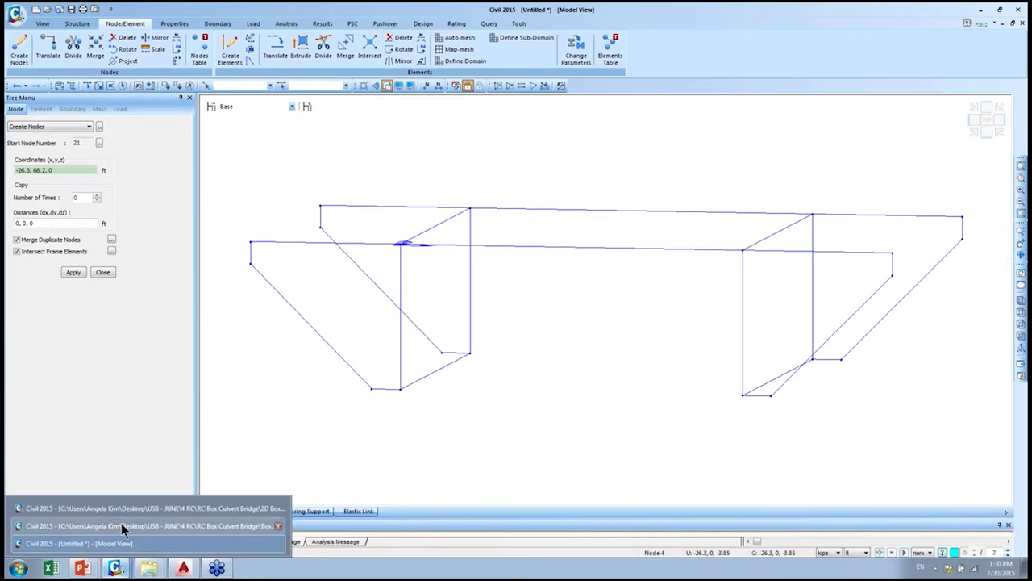
pyautogui.click(124, 529)
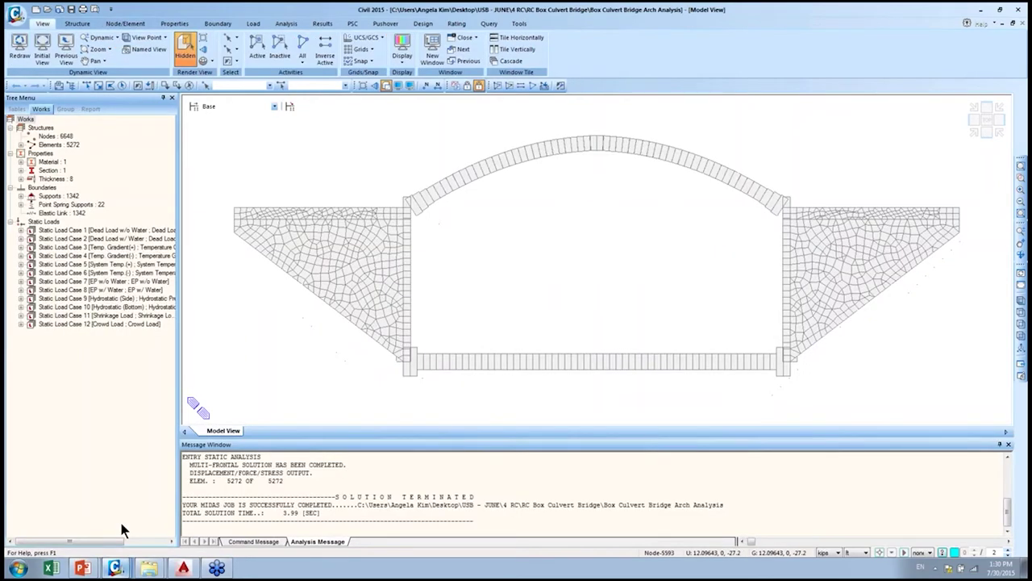
pyautogui.click(978, 130)
pyautogui.click(974, 129)
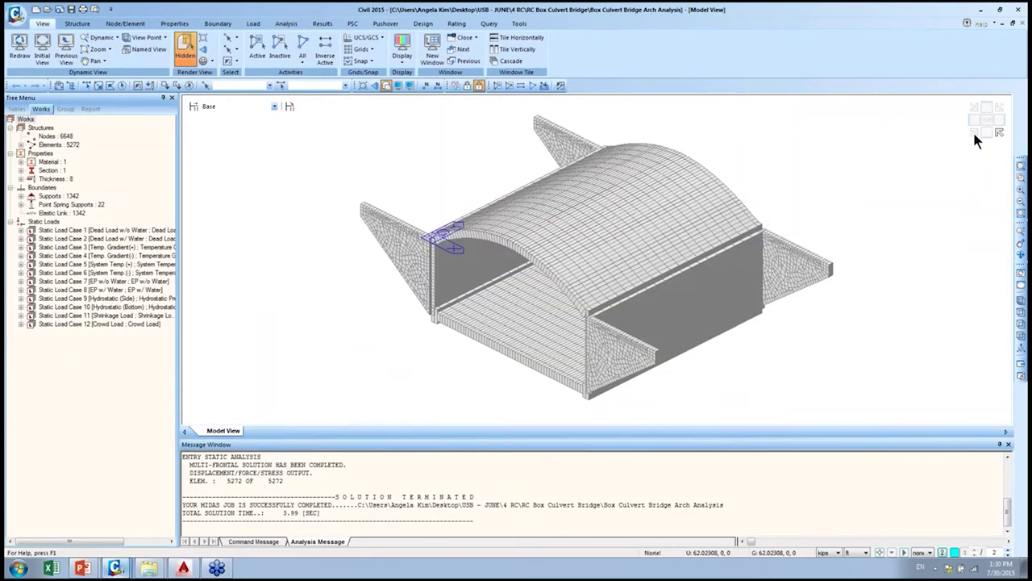
pyautogui.moveTo(115, 569)
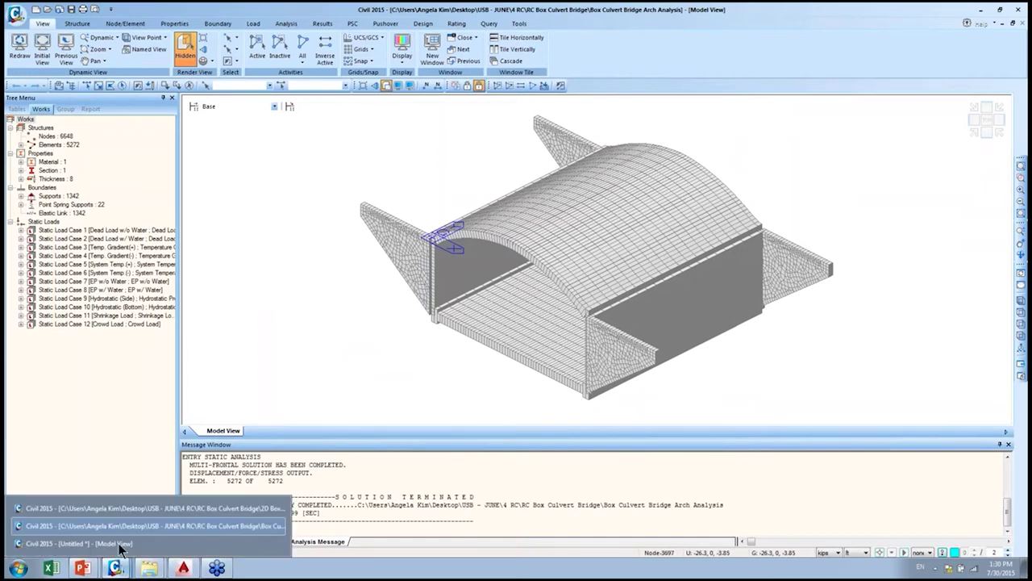
pyautogui.click(129, 532)
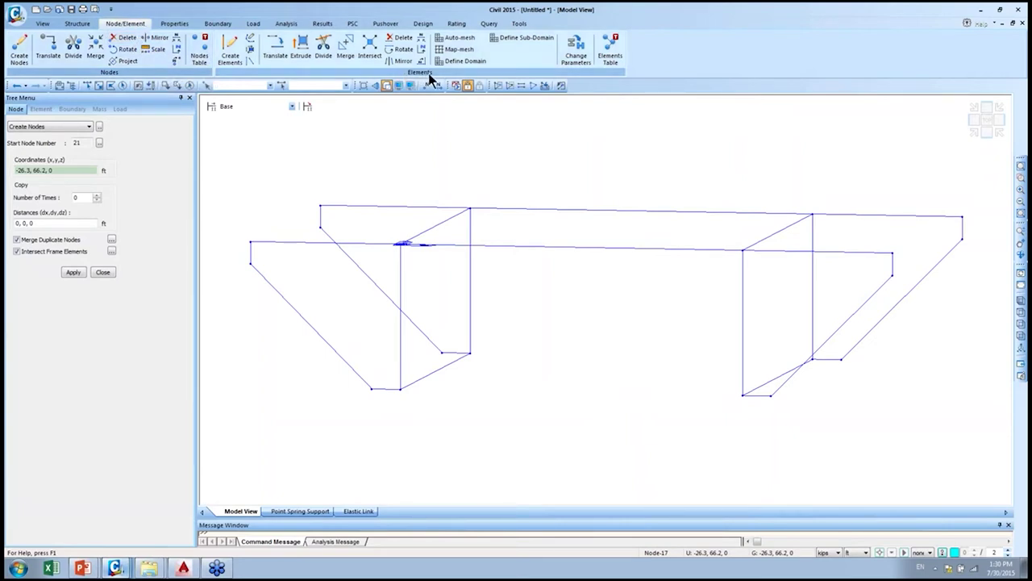
# - Start Auto-mesh Planar Area with the Planar Elements method, and review the mesh types while keeping Quadrilateral
pyautogui.click(471, 40)
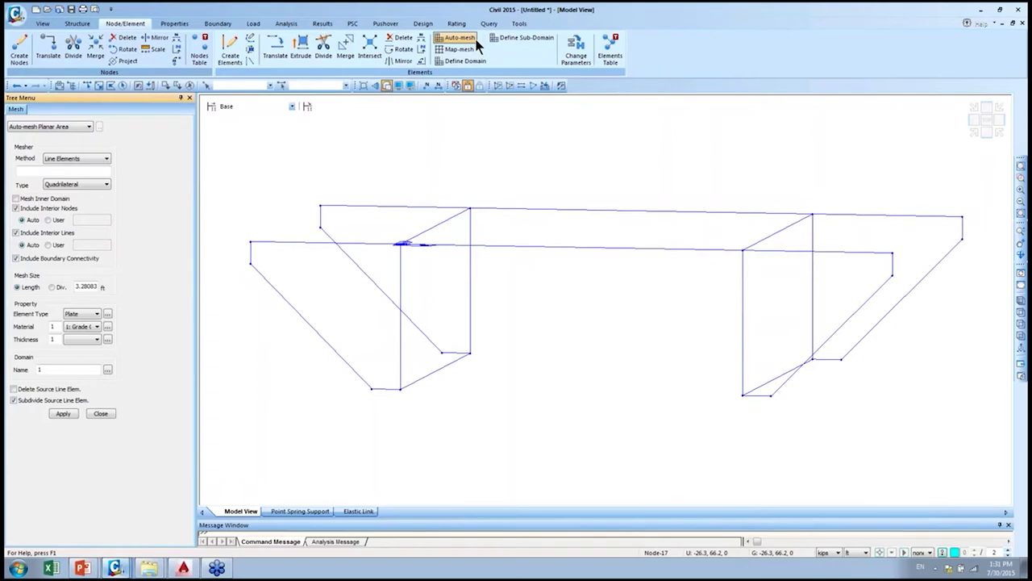
pyautogui.click(89, 157)
pyautogui.click(90, 175)
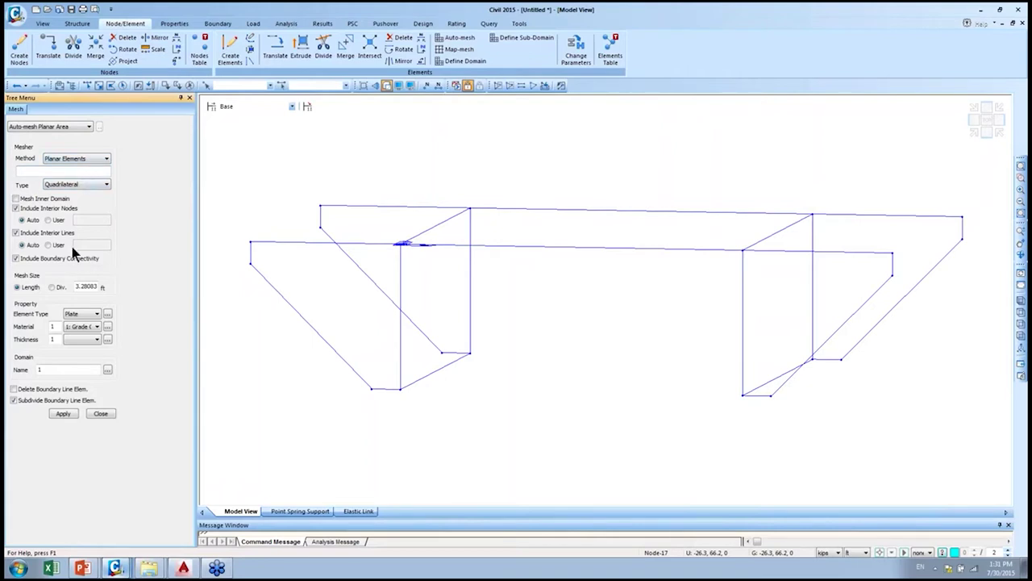
pyautogui.click(83, 184)
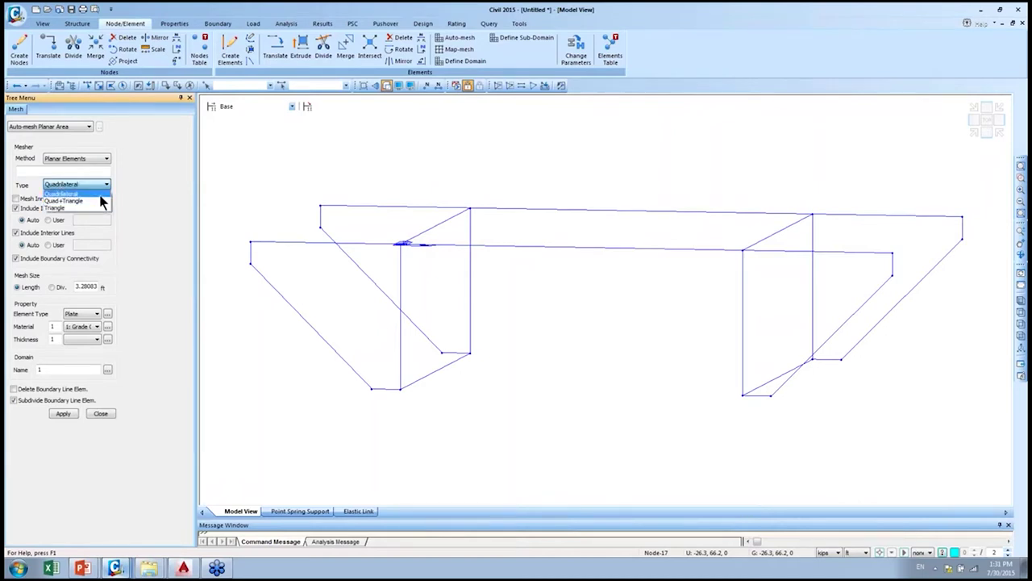
pyautogui.click(141, 198)
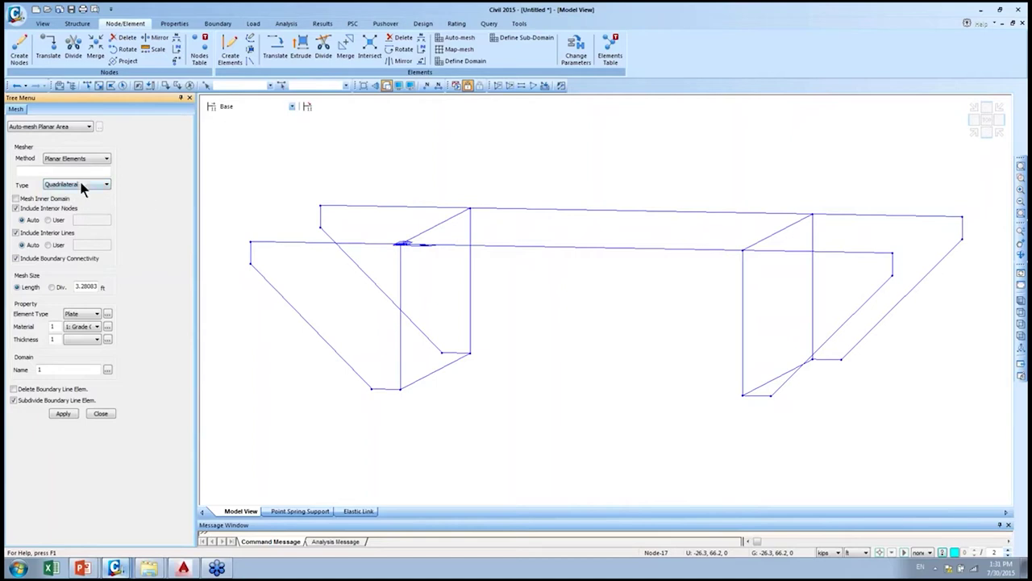
# - Auto-mesh the two wing walls on the origin side of the frame from their outline elements as plates with a 3 ft mesh length, domain 1
pyautogui.click(986, 121)
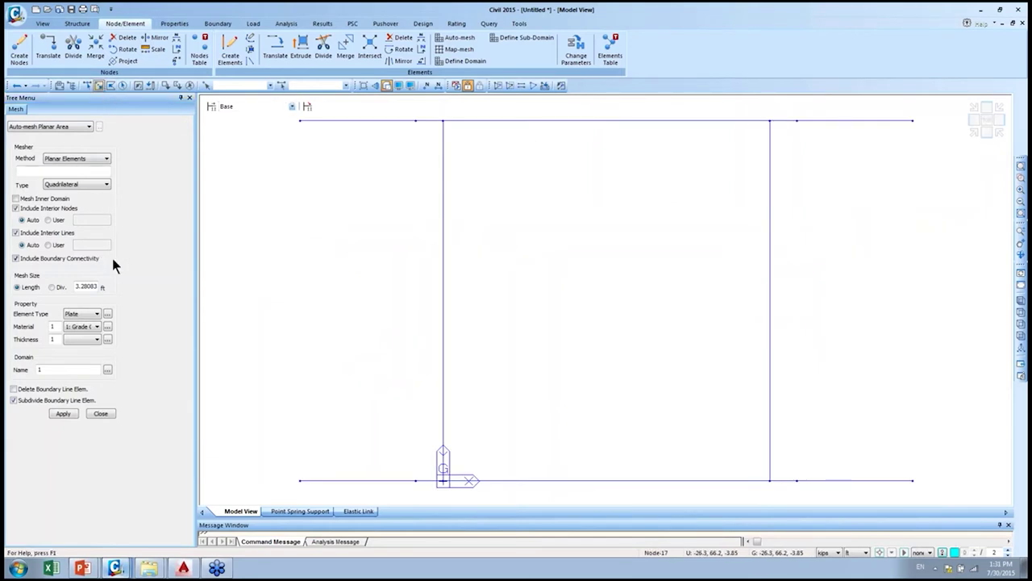
pyautogui.click(97, 85)
pyautogui.moveTo(277, 471); pyautogui.dragTo(933, 484)
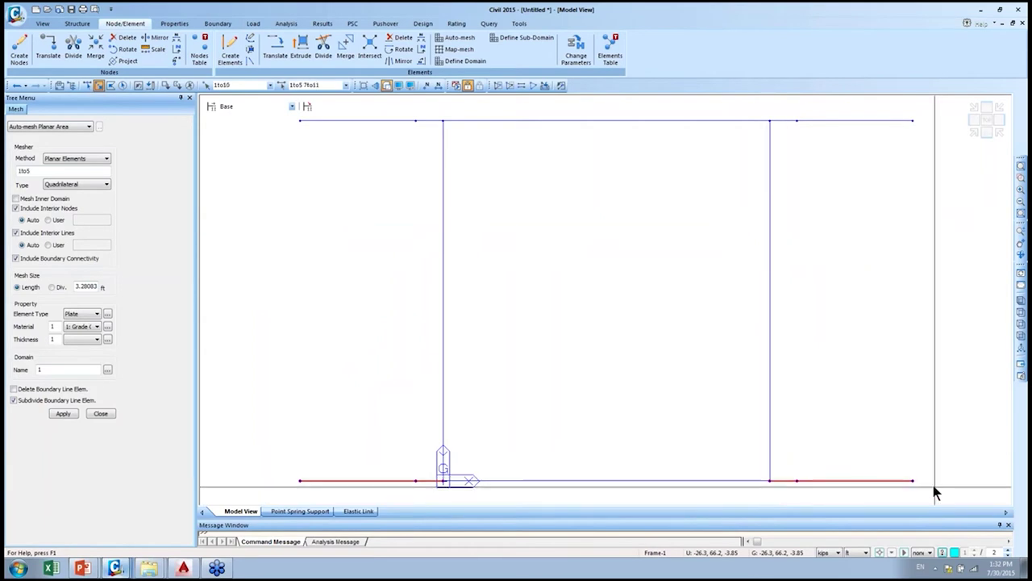
pyautogui.click(975, 136)
pyautogui.click(1000, 134)
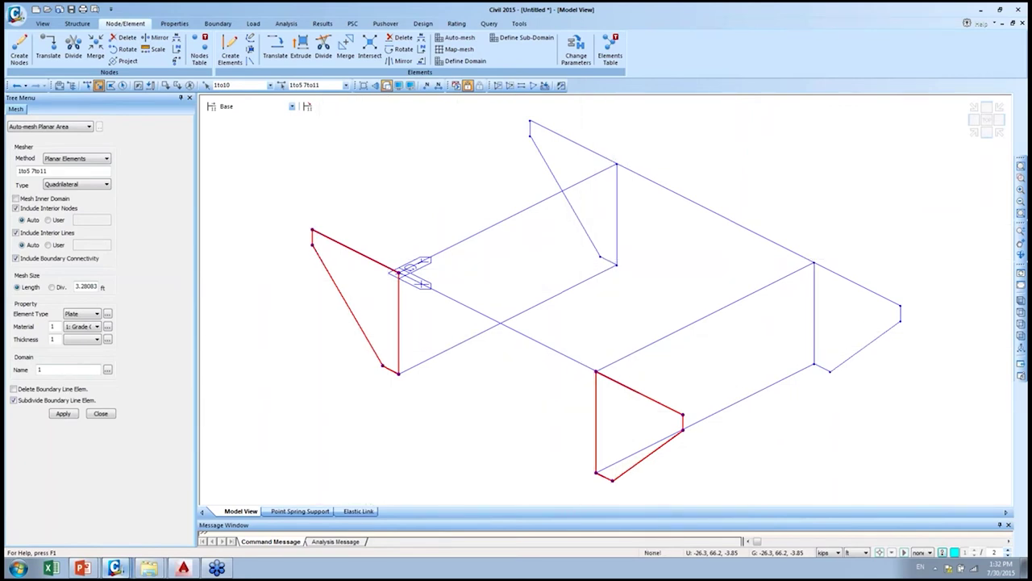
pyautogui.click(76, 366)
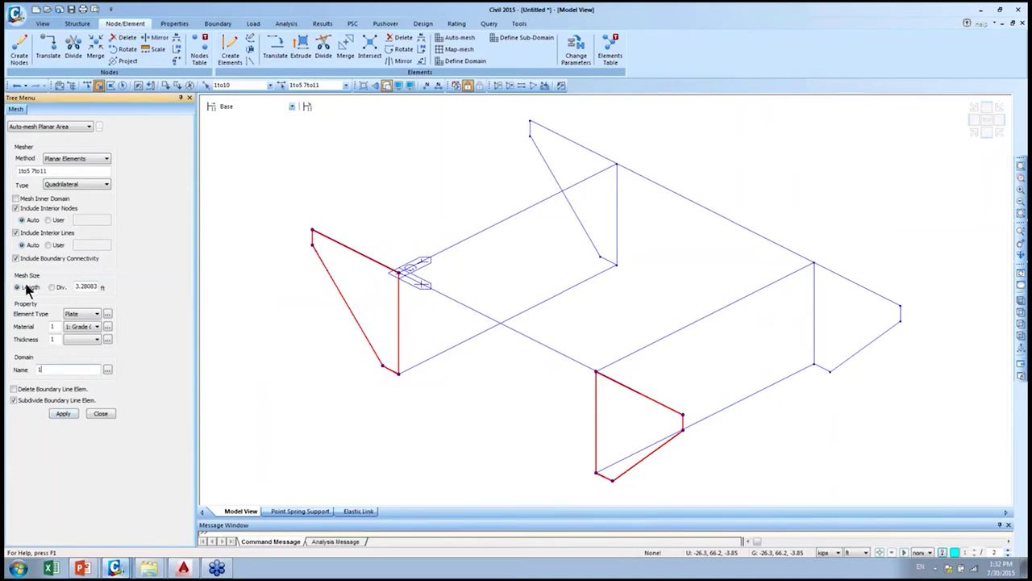
pyautogui.doubleClick(79, 287)
pyautogui.write('3')
pyautogui.click(69, 414)
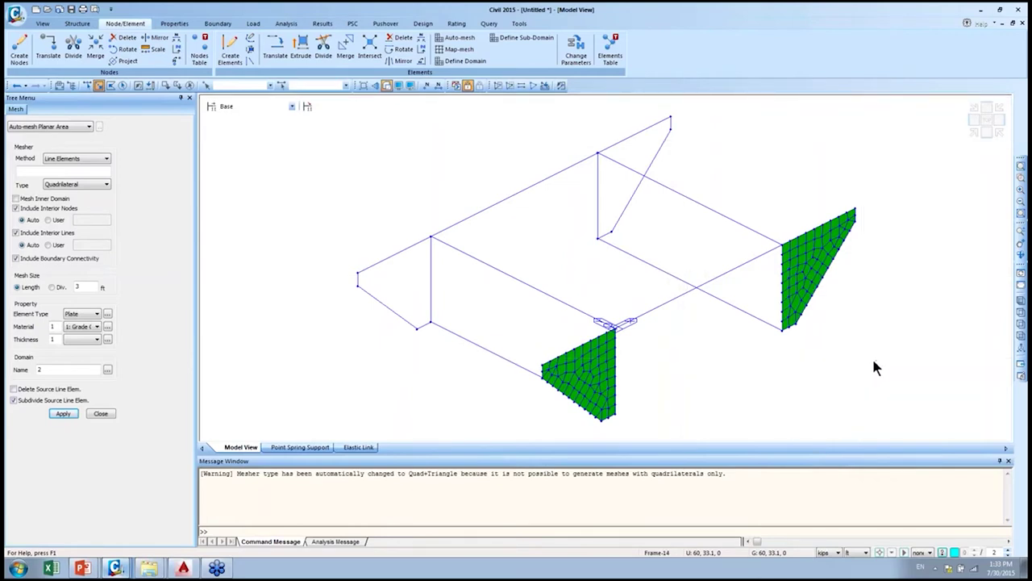
# - Auto-mesh the two remaining wing walls on the side opposite the origin from their outlines as 3 ft plates, domain 2
pyautogui.click(985, 120)
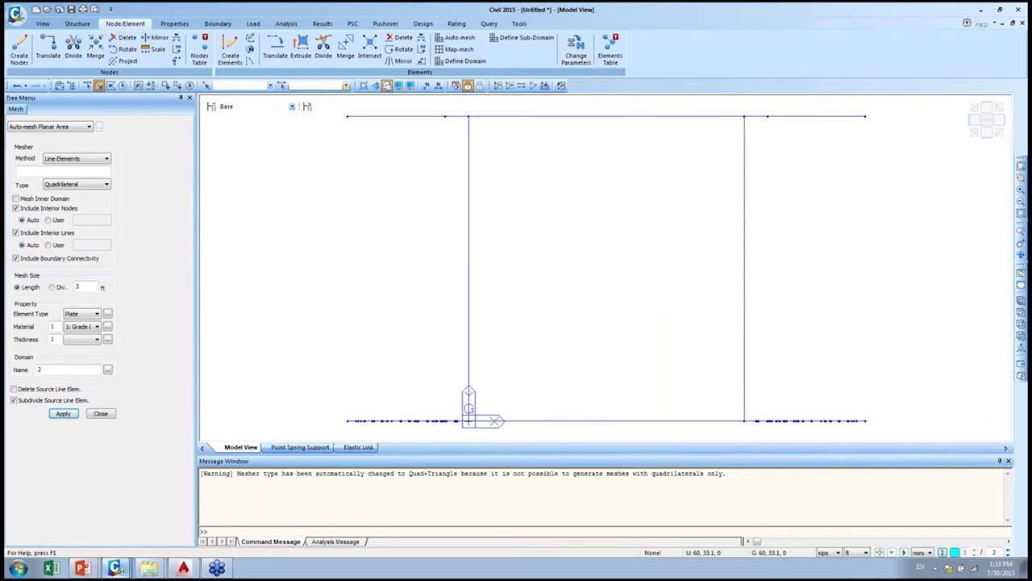
pyautogui.moveTo(342, 103); pyautogui.dragTo(941, 166)
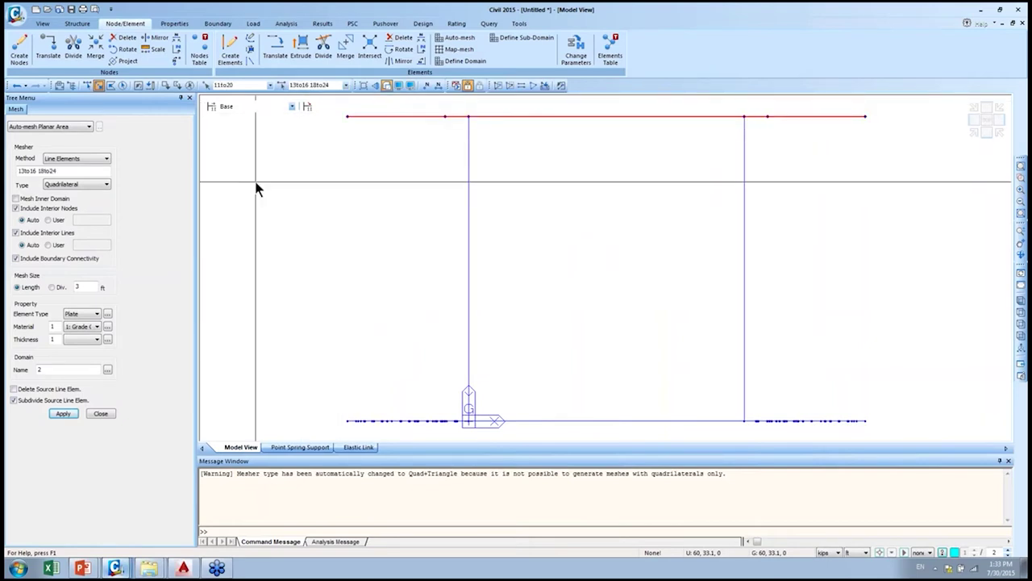
pyautogui.click(57, 413)
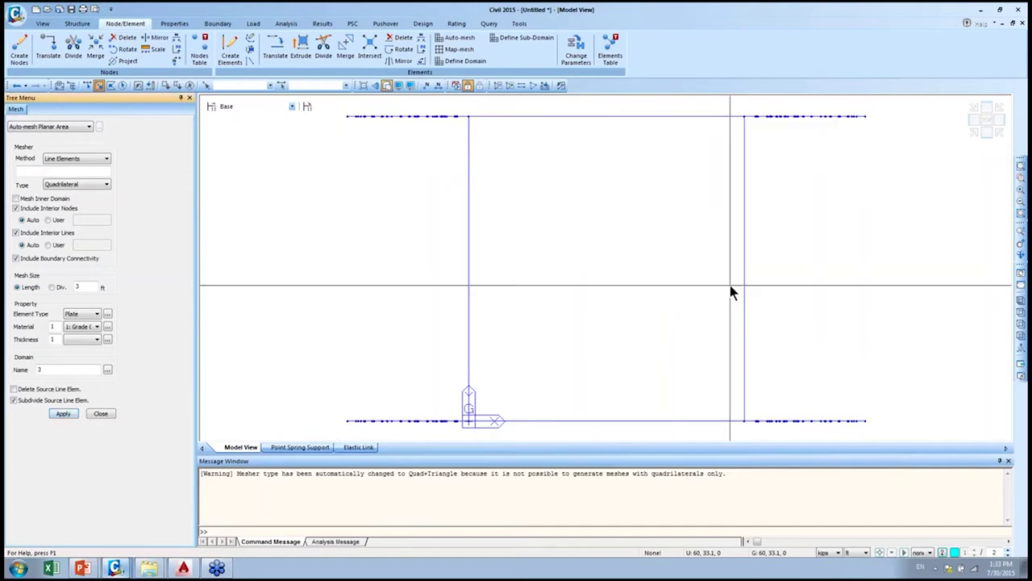
pyautogui.click(973, 131)
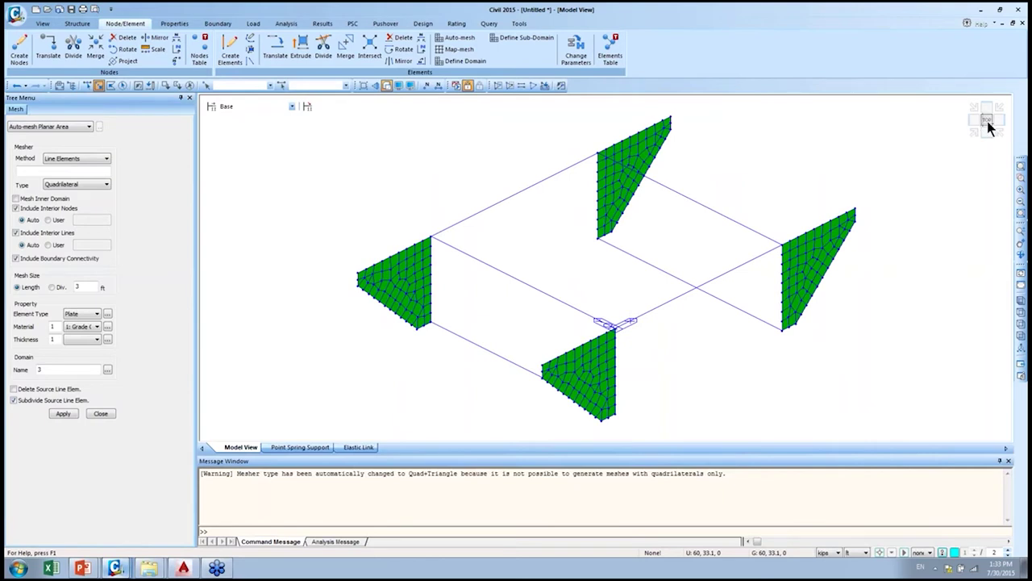
# - Try to auto-mesh both abutment walls together from the outline elements of the two walls, domain 3
pyautogui.click(987, 121)
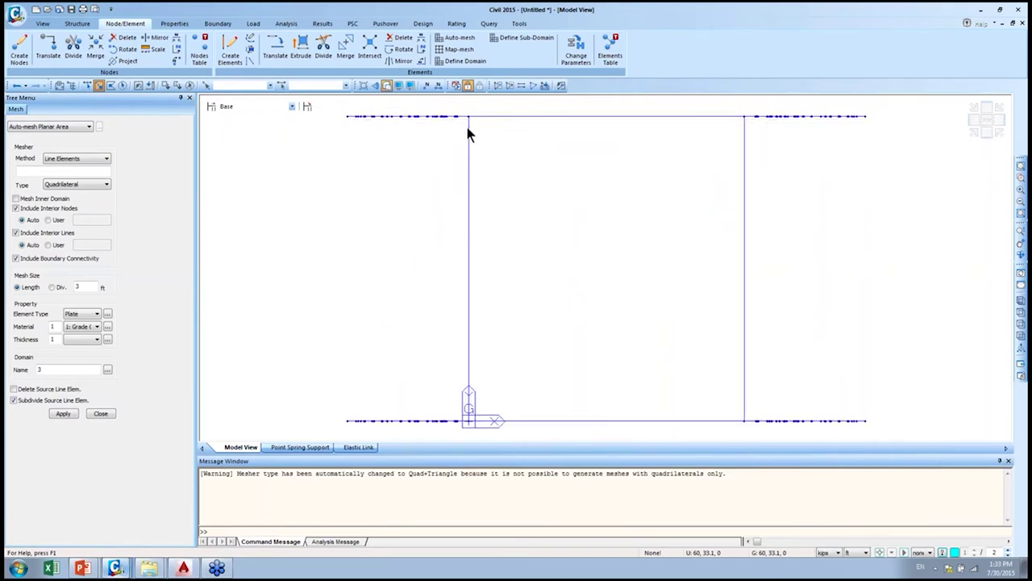
pyautogui.moveTo(455, 107); pyautogui.dragTo(477, 427)
pyautogui.moveTo(736, 105); pyautogui.dragTo(753, 428)
pyautogui.click(63, 414)
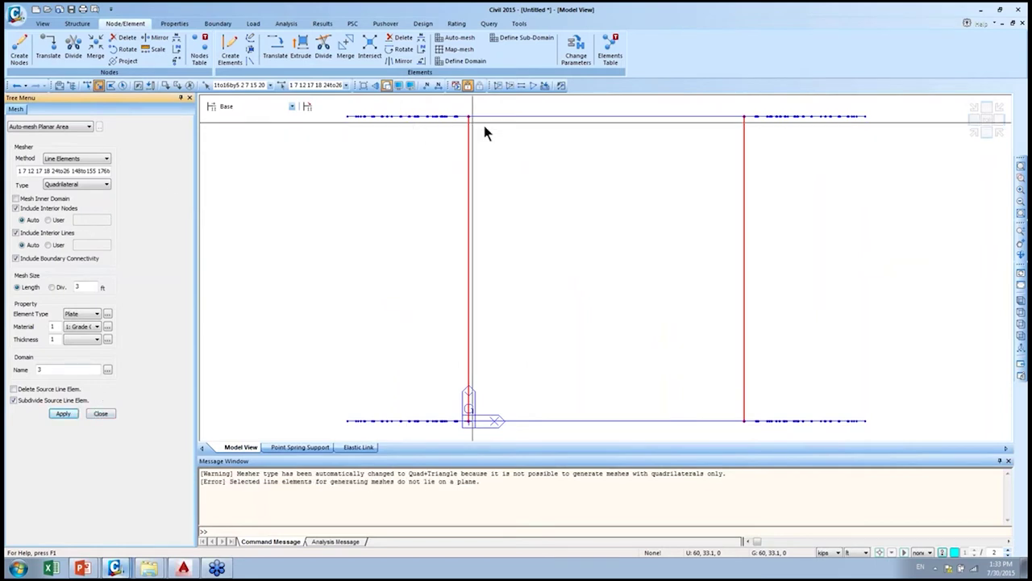
# - Remove the abutment wall away from the origin from the selection, and enlarge the message text to read the meshing error
pyautogui.moveTo(705, 111); pyautogui.dragTo(768, 431)
pyautogui.click(329, 488)
pyautogui.keyDown('ctrl'); pyautogui.scroll(4, 341, 487); pyautogui.keyUp('ctrl')
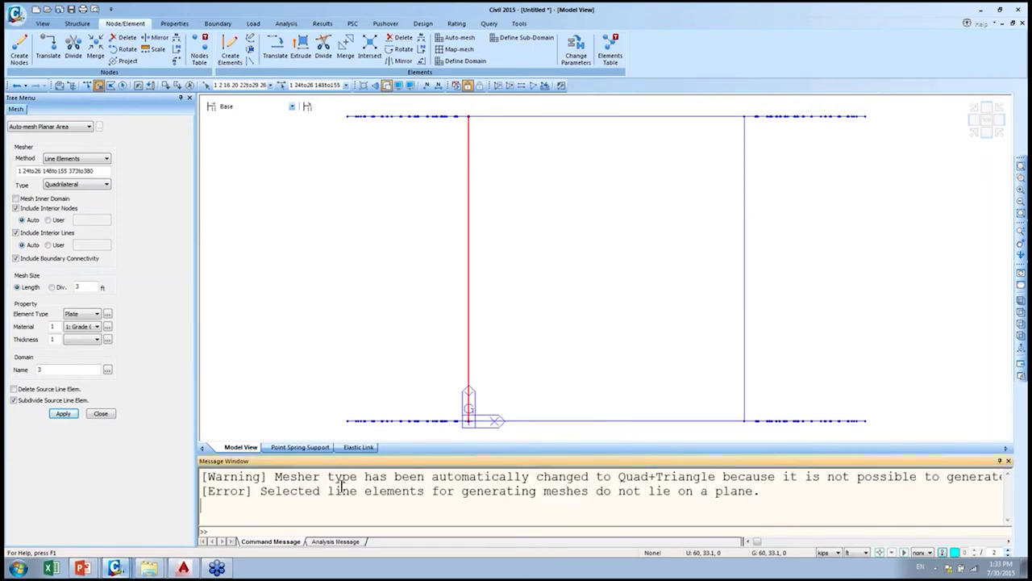
pyautogui.keyDown('ctrl'); pyautogui.scroll(2, 352, 482); pyautogui.keyUp('ctrl')
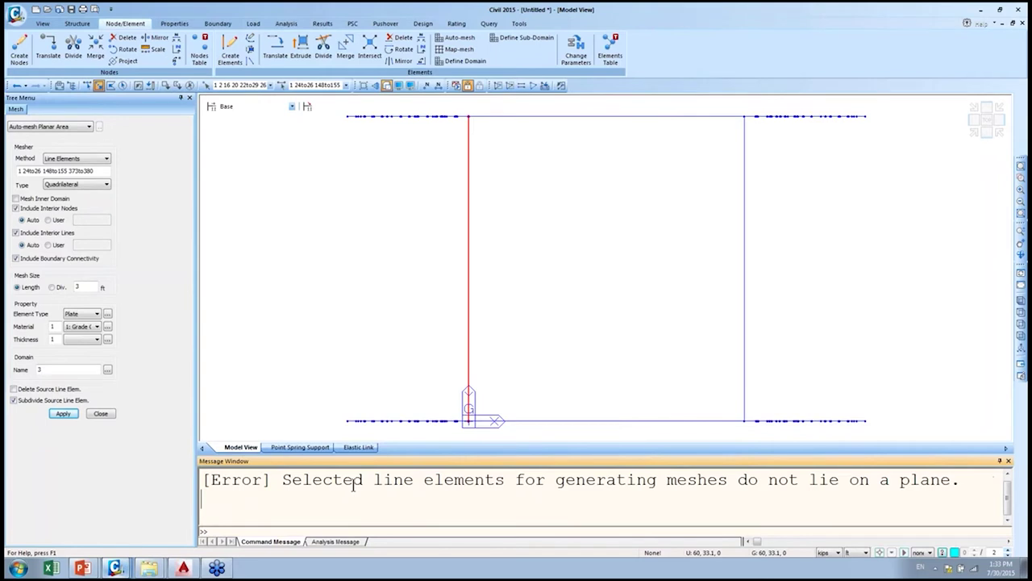
pyautogui.keyDown('ctrl'); pyautogui.scroll(-1, 295, 482); pyautogui.keyUp('ctrl')
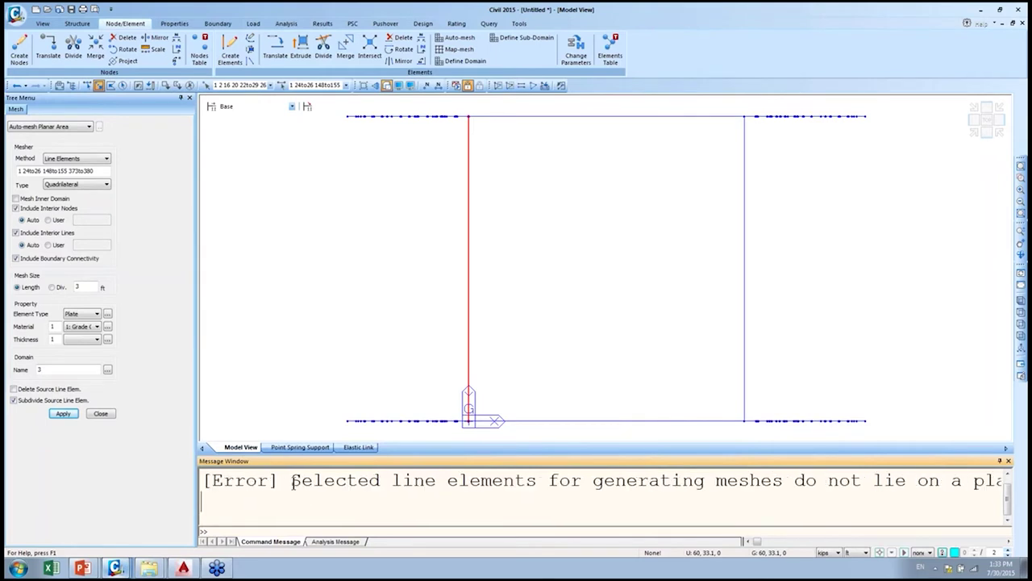
pyautogui.moveTo(659, 517); pyautogui.dragTo(415, 498)
pyautogui.click(1008, 541)
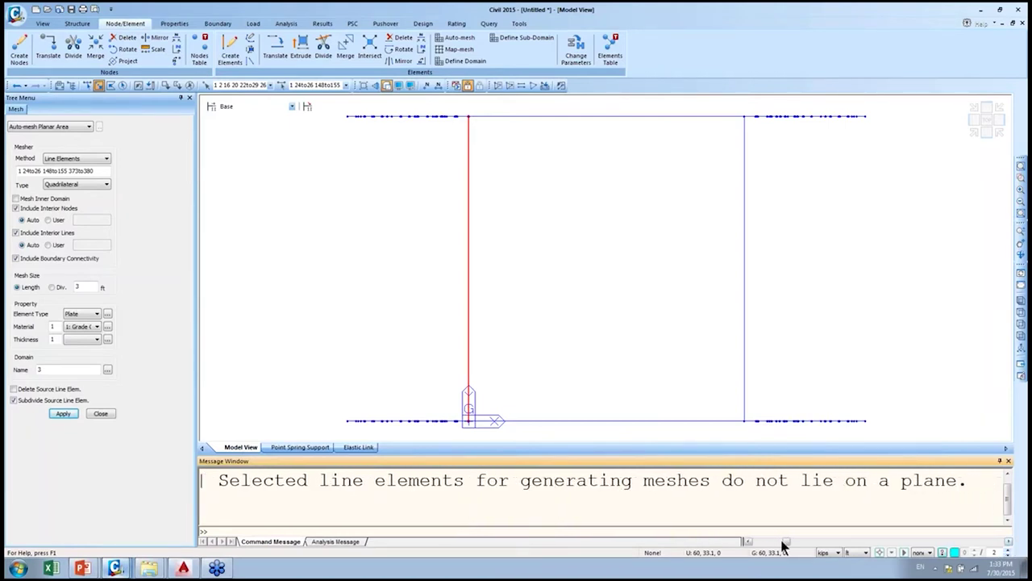
pyautogui.click(782, 541)
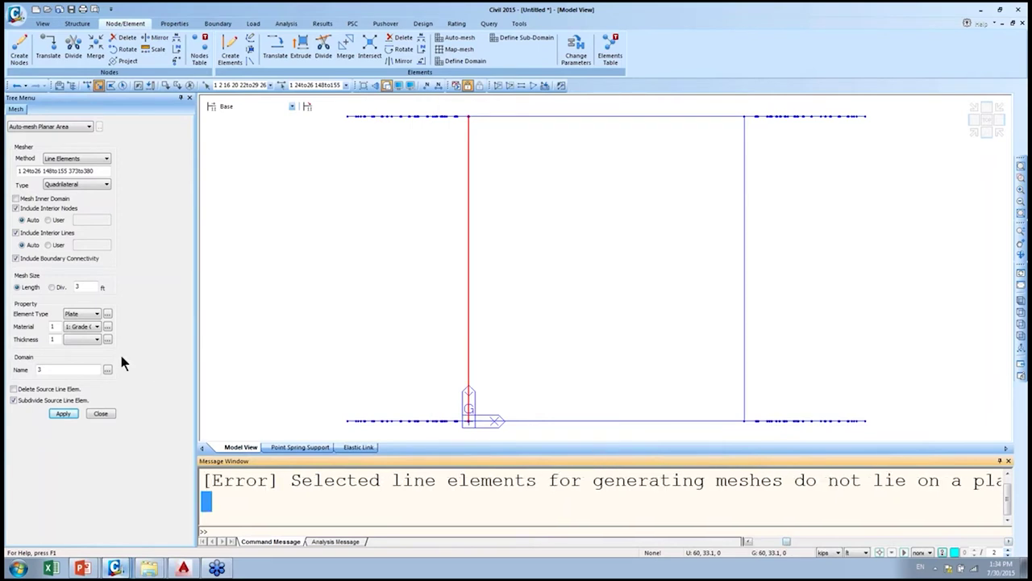
# - Auto-mesh the abutment wall at the origin from its outline elements as plates with a 3 ft mesh length, domain 3
pyautogui.click(71, 419)
pyautogui.click(62, 413)
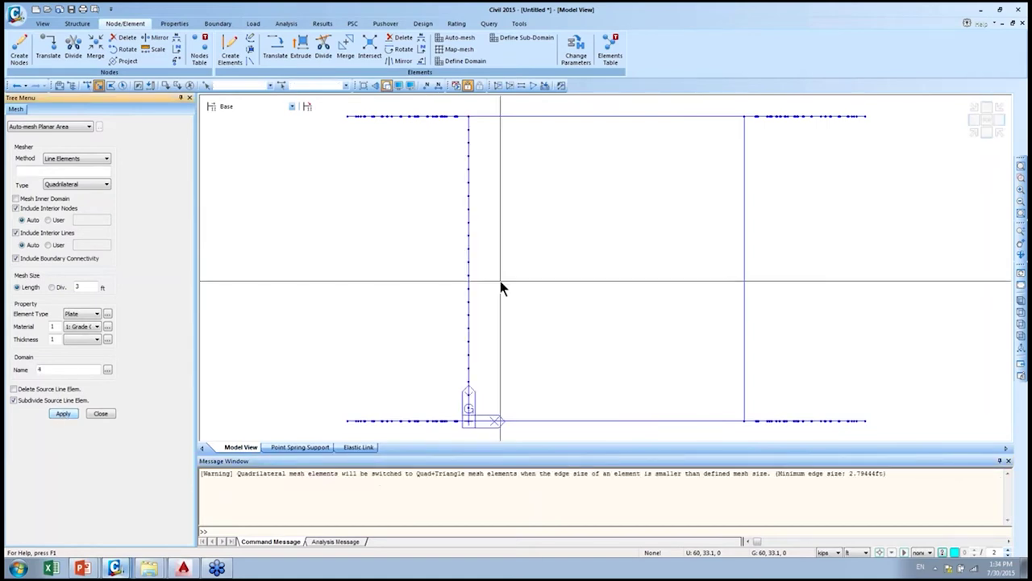
pyautogui.click(973, 133)
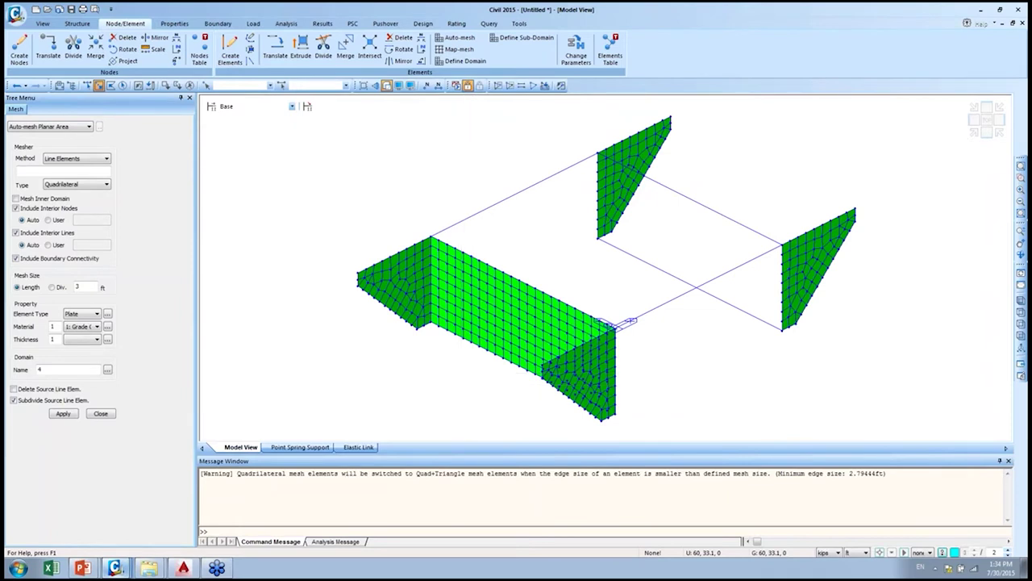
# - Auto-mesh the opposite abutment wall from its outline elements as plates with a 3 ft mesh length, domain 4
pyautogui.click(986, 136)
pyautogui.click(986, 119)
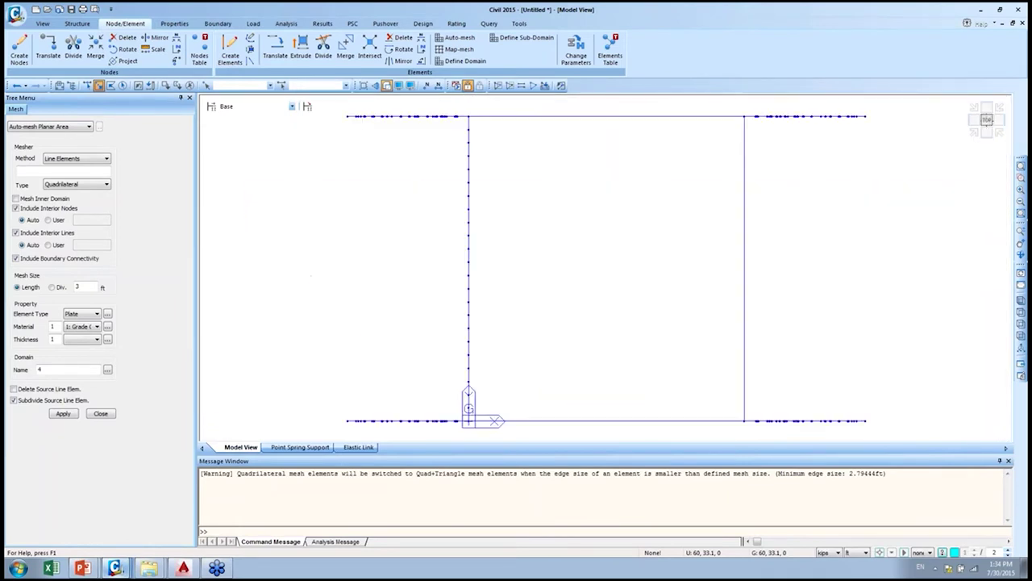
pyautogui.moveTo(735, 111); pyautogui.dragTo(754, 396)
pyautogui.click(61, 414)
# - Auto-mesh the top slab between the abutment walls as 3 ft plates, domain 5, and inspect the complete frame mesh
pyautogui.click(989, 135)
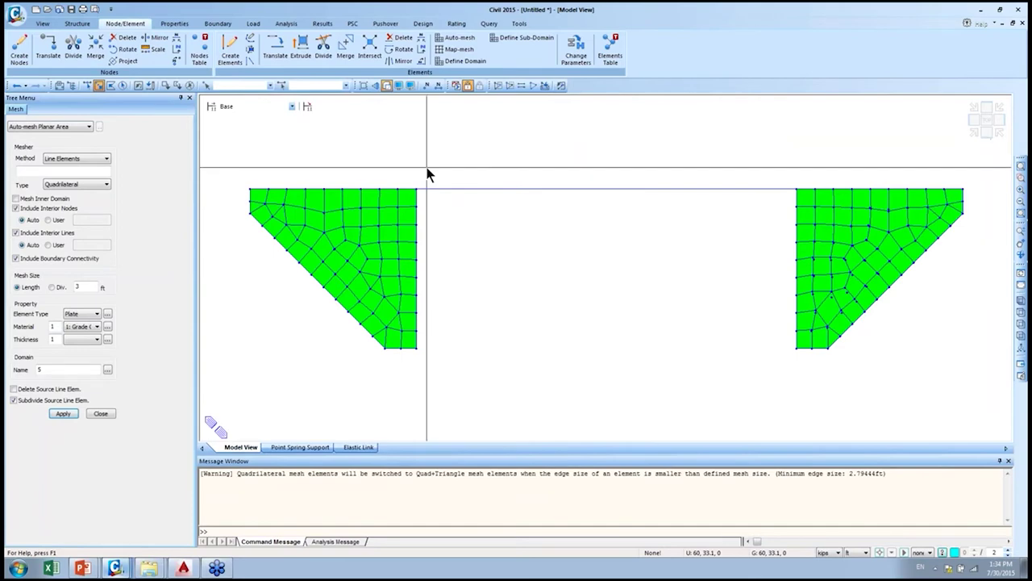
pyautogui.moveTo(809, 194); pyautogui.dragTo(415, 179)
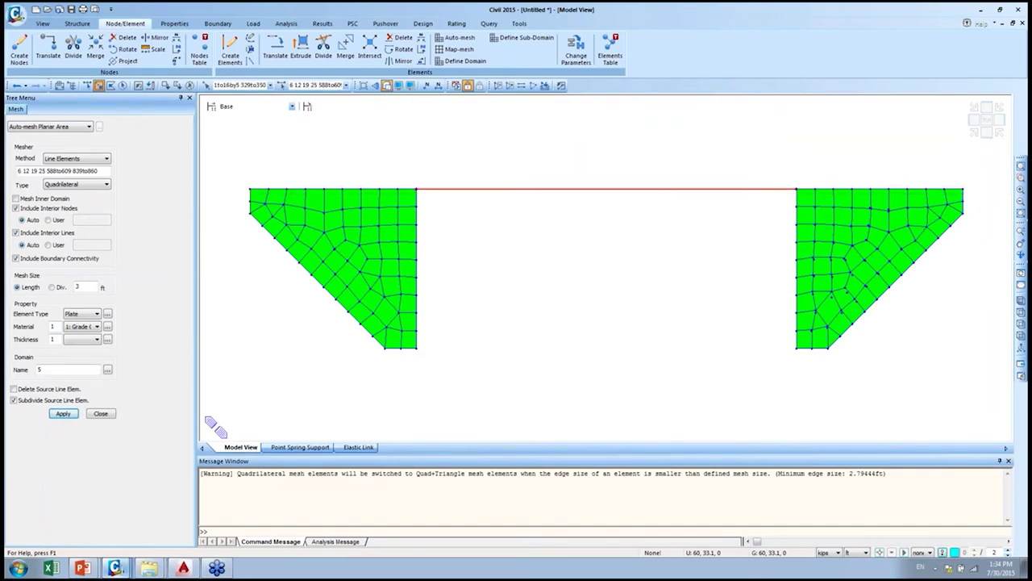
pyautogui.click(63, 414)
pyautogui.click(987, 134)
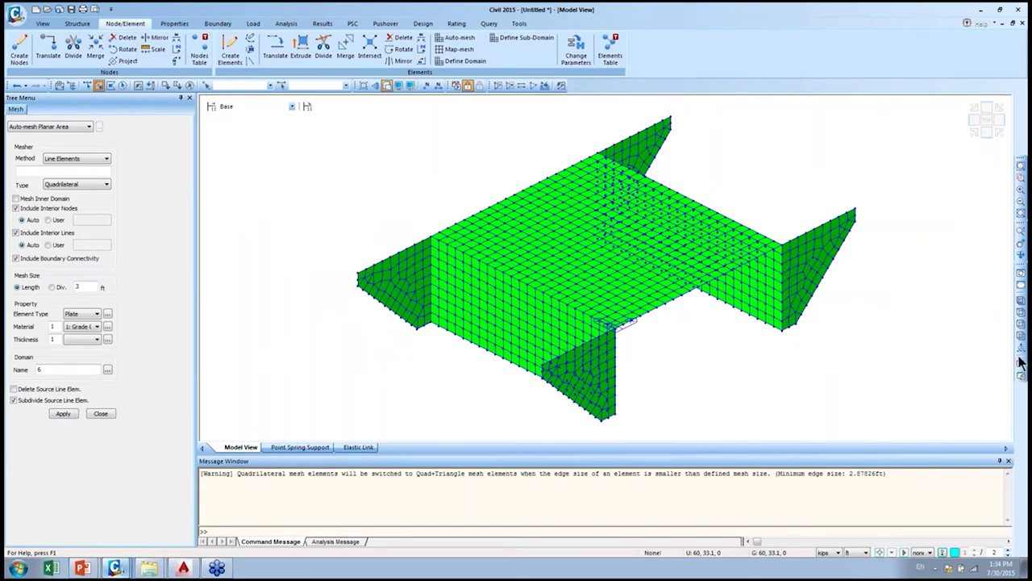
pyautogui.keyDown('ctrl'); pyautogui.moveTo(801, 185); pyautogui.dragTo(691, 164, button='middle'); pyautogui.keyUp('ctrl')
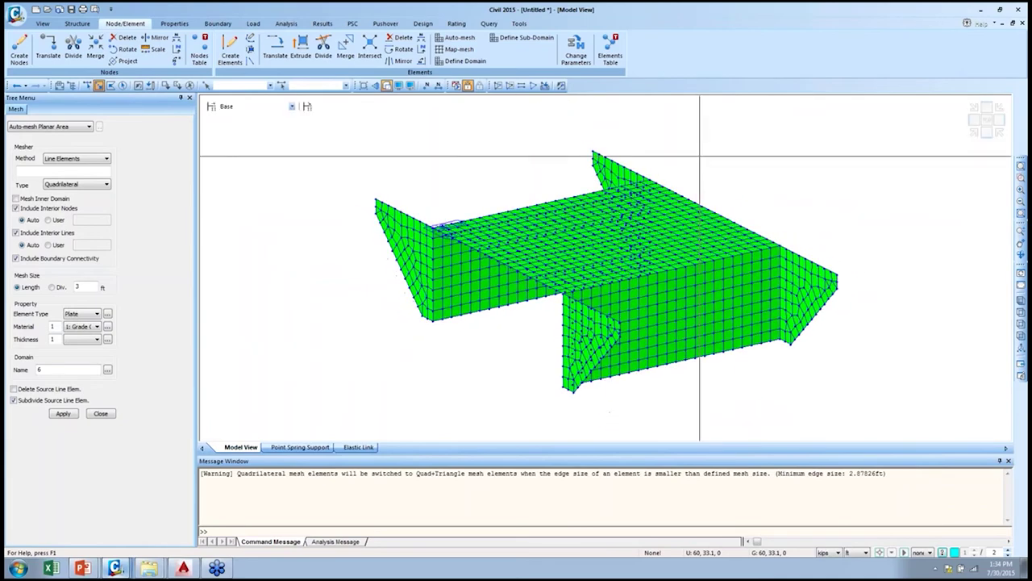
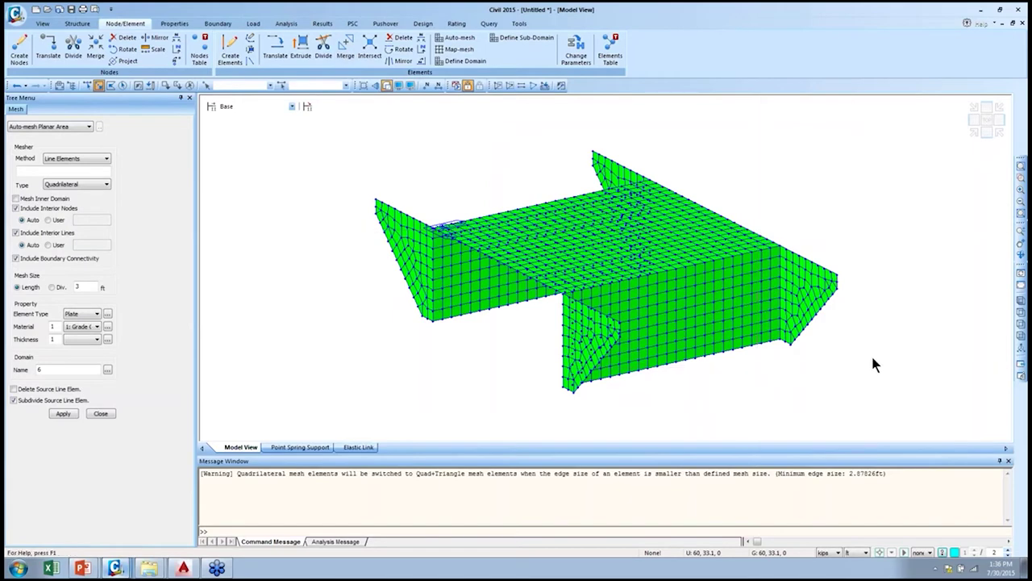
pyautogui.click(1002, 122)
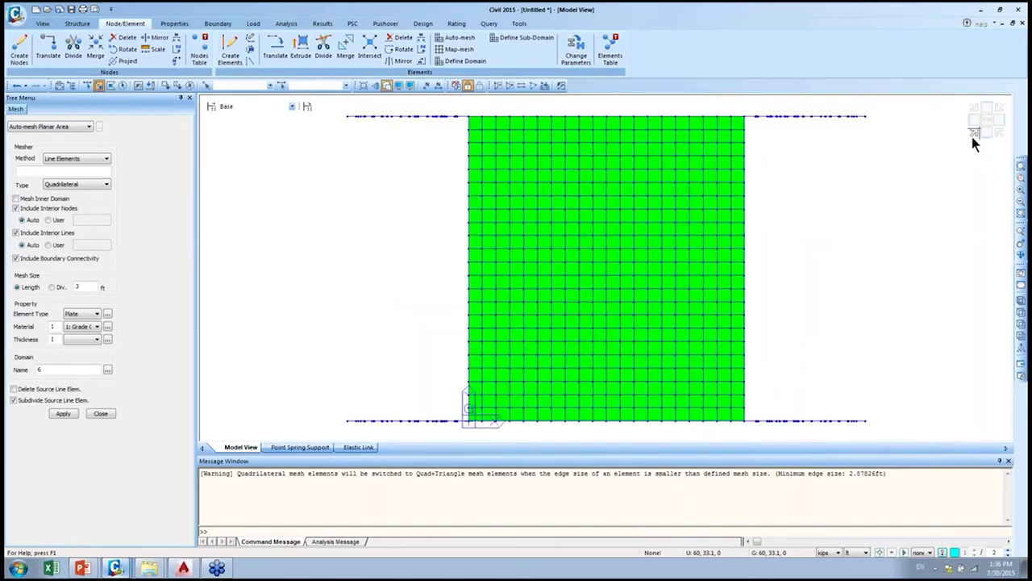
pyautogui.click(973, 132)
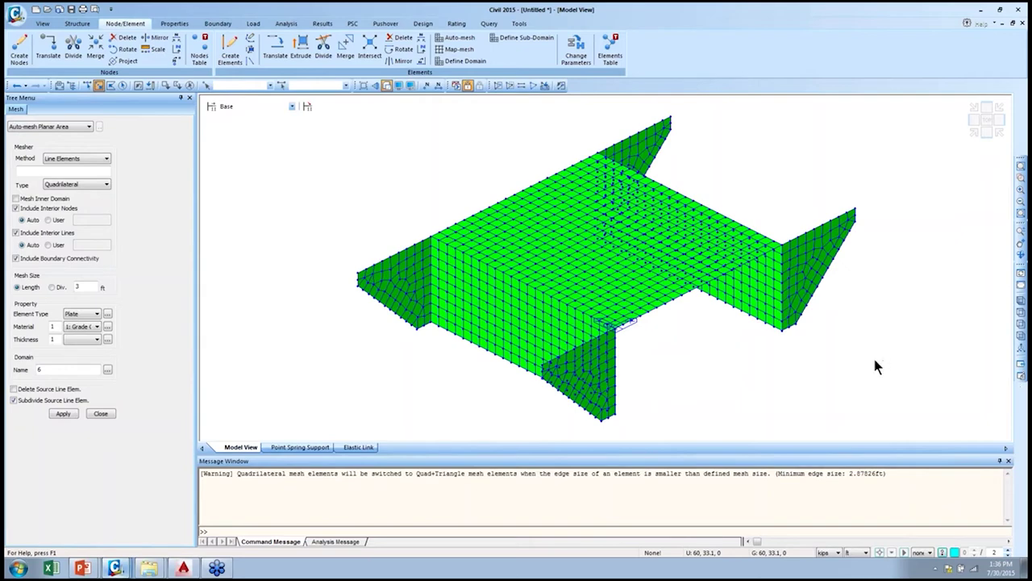
# - Rotate the wing wall elements adjoining the origin by 20 degrees about the z-axis through 0, 0, 0, using Move mode
pyautogui.click(986, 121)
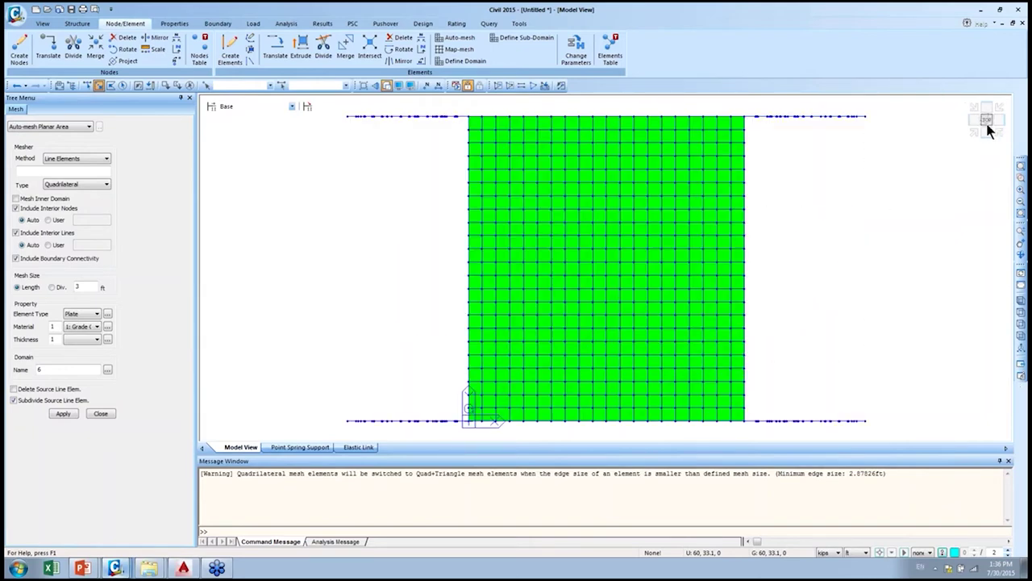
pyautogui.moveTo(968, 131); pyautogui.dragTo(865, 255)
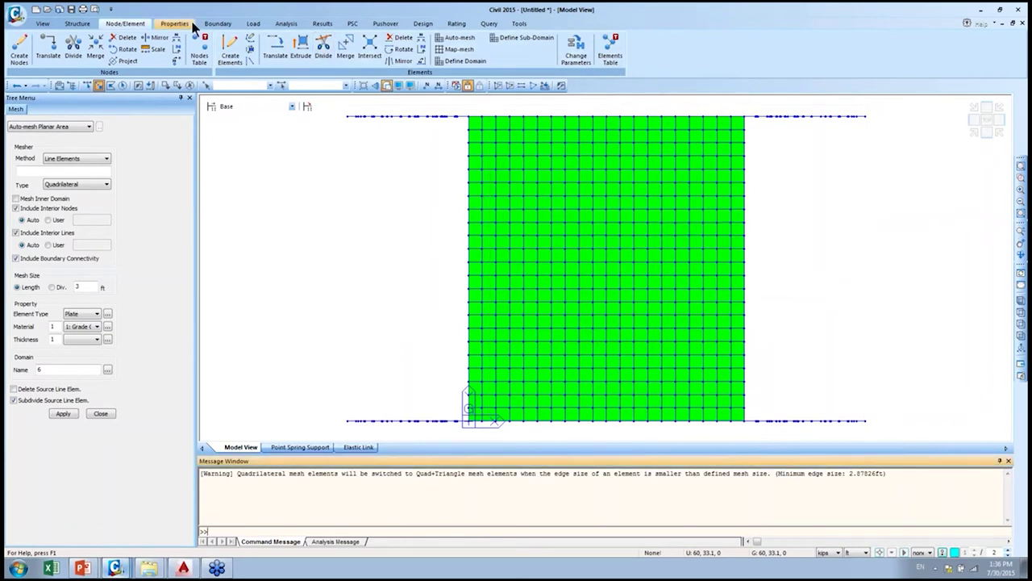
pyautogui.click(393, 51)
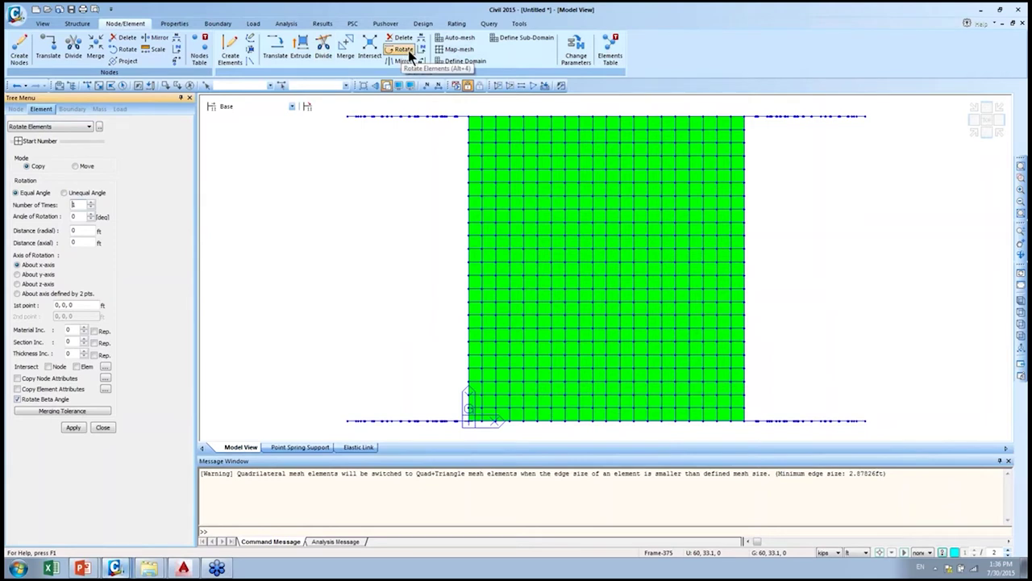
pyautogui.moveTo(326, 419); pyautogui.dragTo(474, 429)
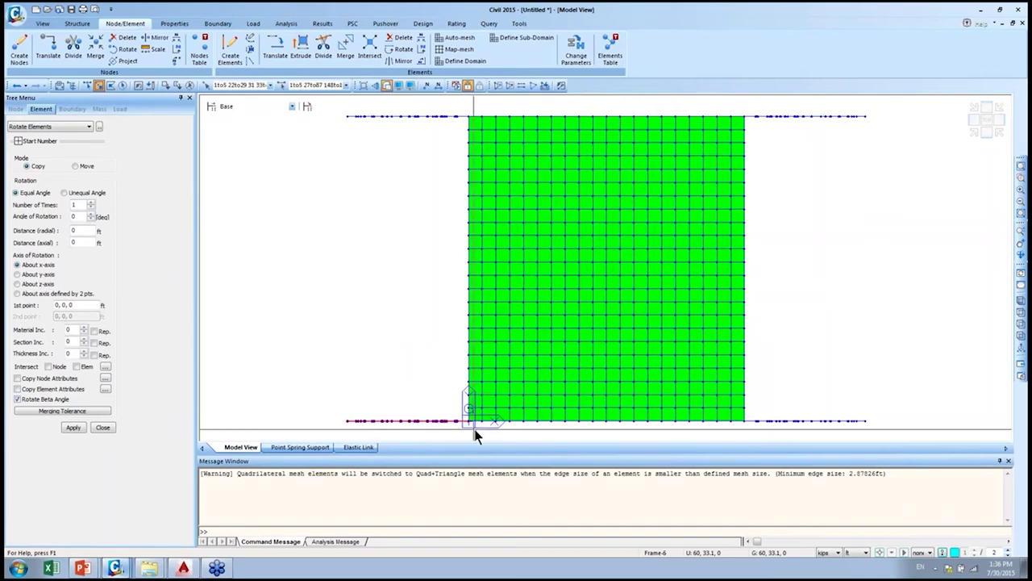
pyautogui.click(990, 135)
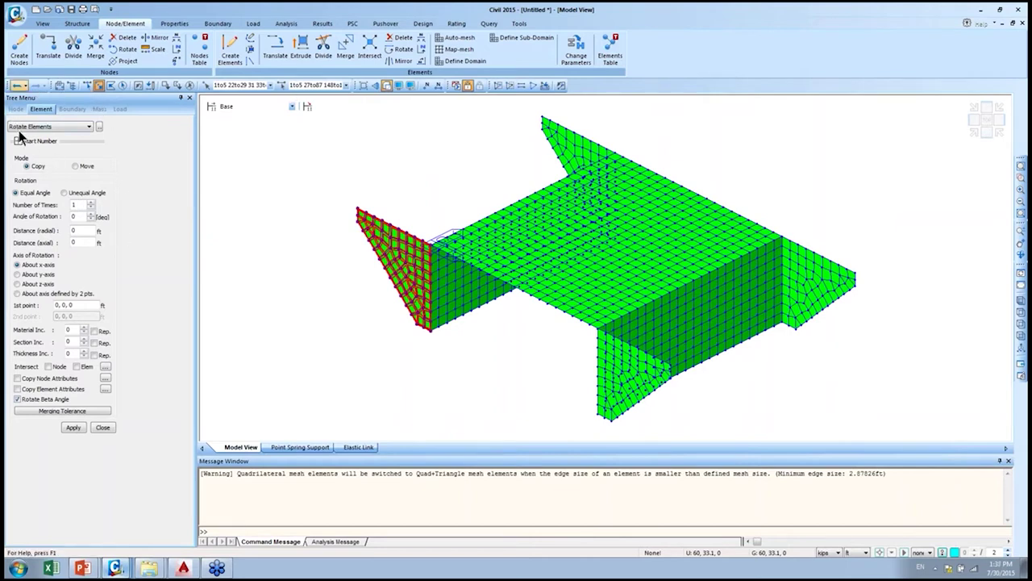
pyautogui.click(80, 165)
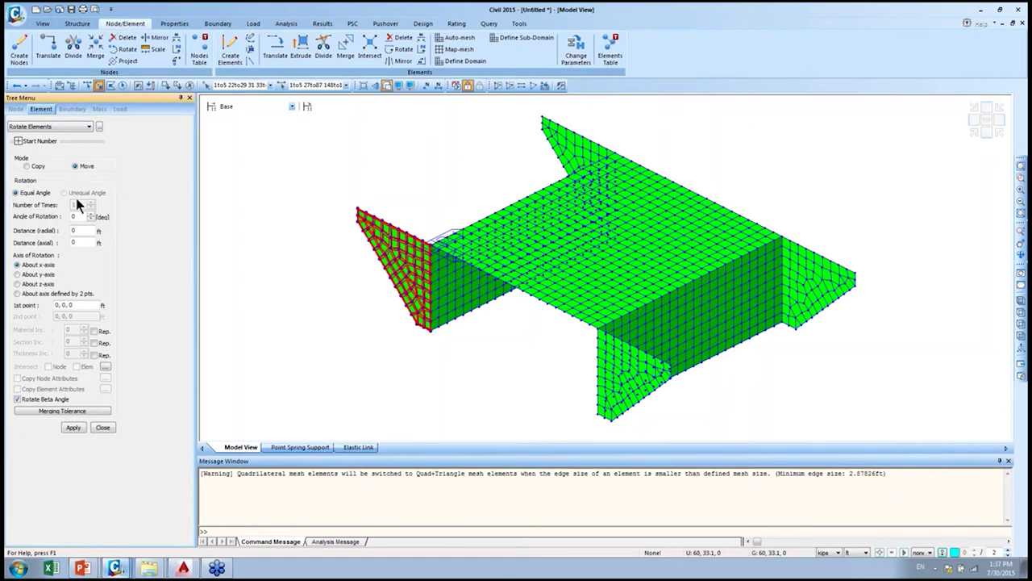
pyautogui.click(74, 216)
pyautogui.click(42, 283)
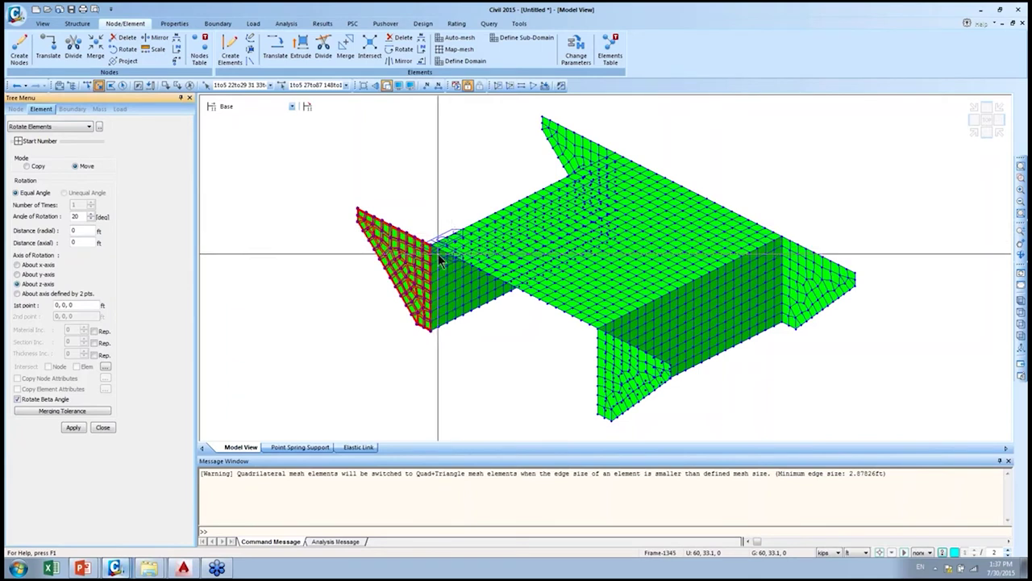
pyautogui.click(88, 305)
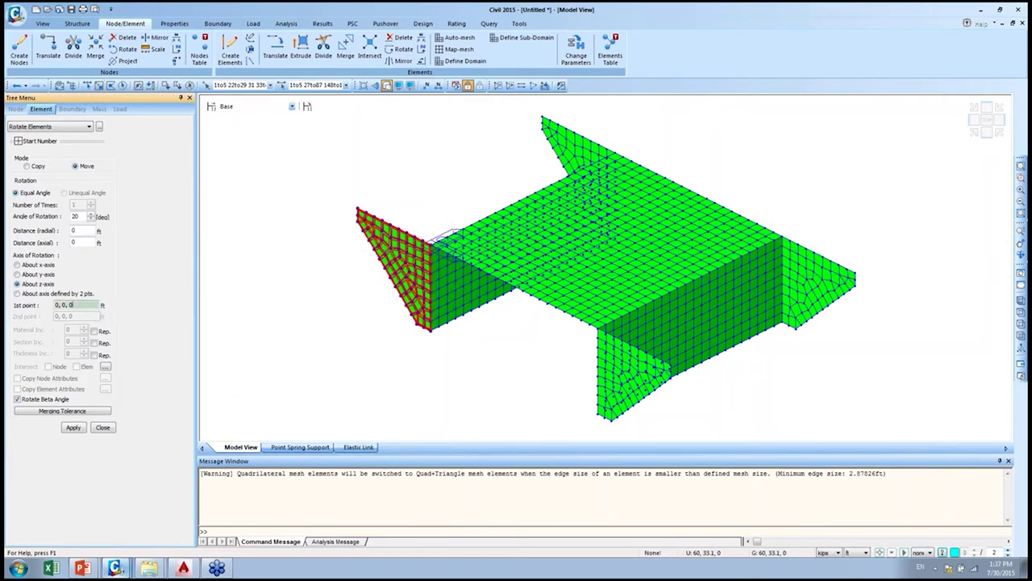
pyautogui.click(433, 247)
pyautogui.click(433, 252)
pyautogui.click(72, 428)
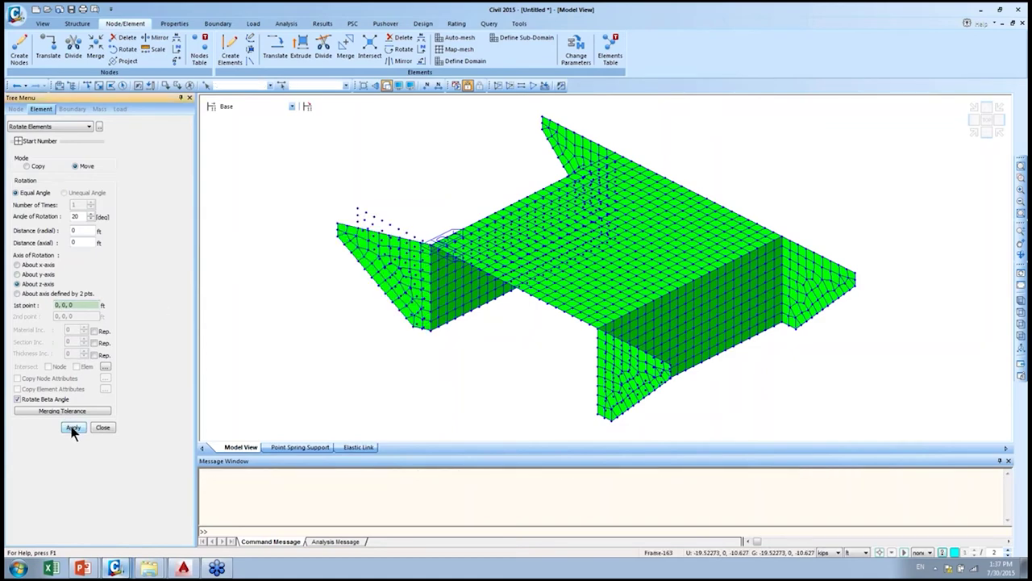
# - Rotate the leftover nodes of the wing wall adjoining the origin by 20 degrees about the z-axis, using Move mode
pyautogui.keyDown('ctrl'); pyautogui.moveTo(453, 373); pyautogui.dragTo(497, 367, button='middle'); pyautogui.keyUp('ctrl')
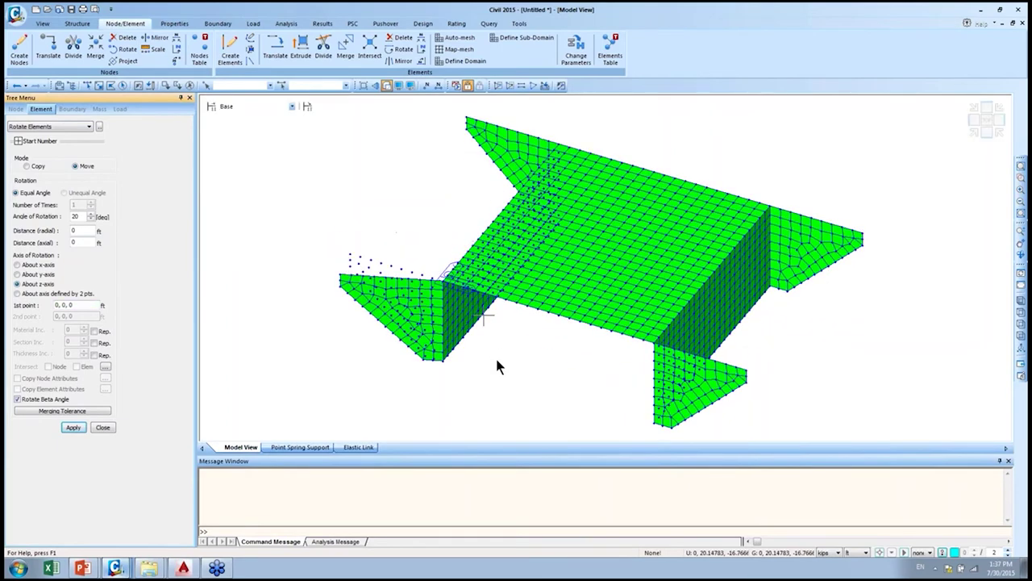
pyautogui.hotkey('ctrl', 't')
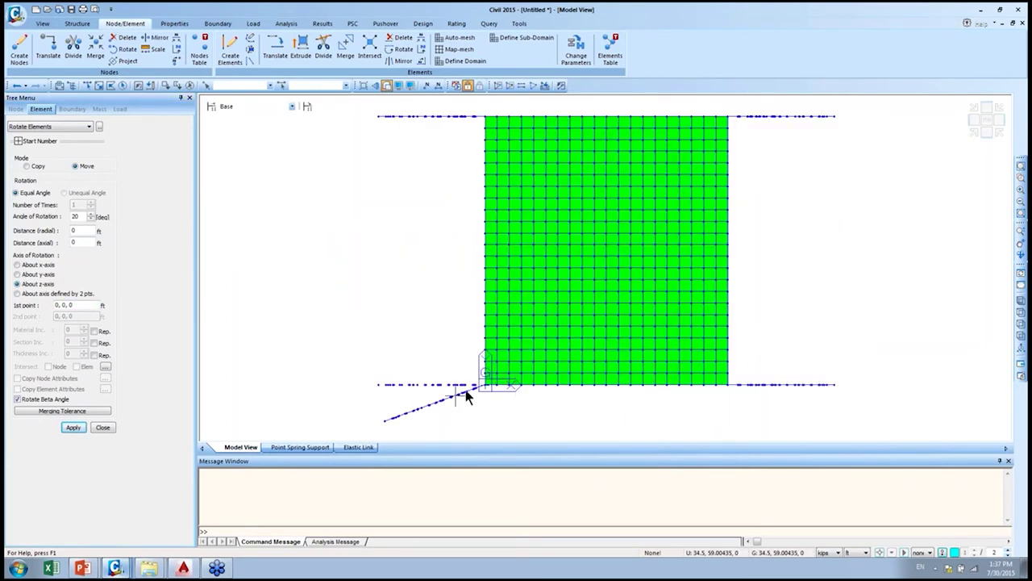
pyautogui.click(98, 85)
pyautogui.moveTo(363, 375); pyautogui.dragTo(482, 386)
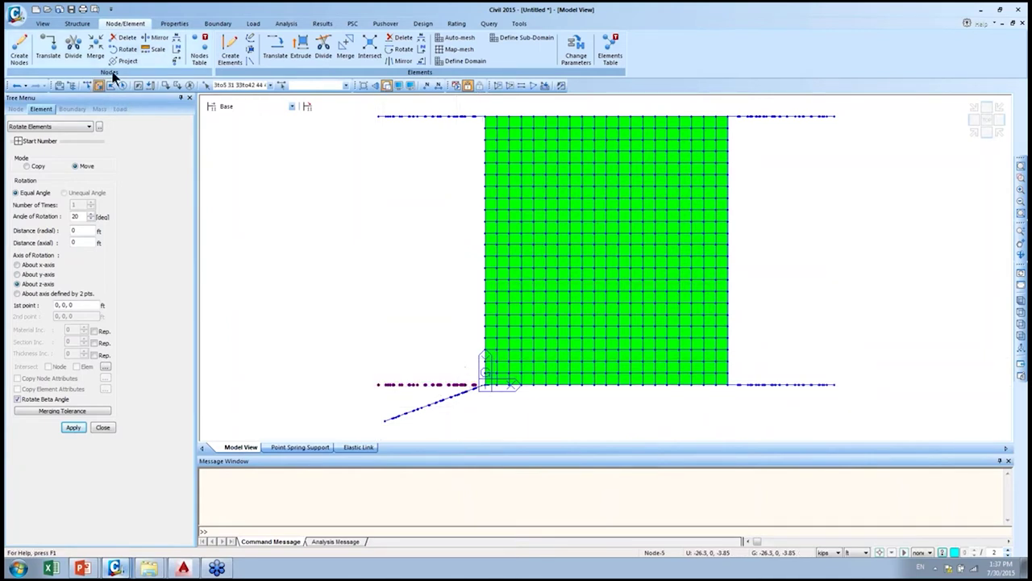
pyautogui.click(123, 49)
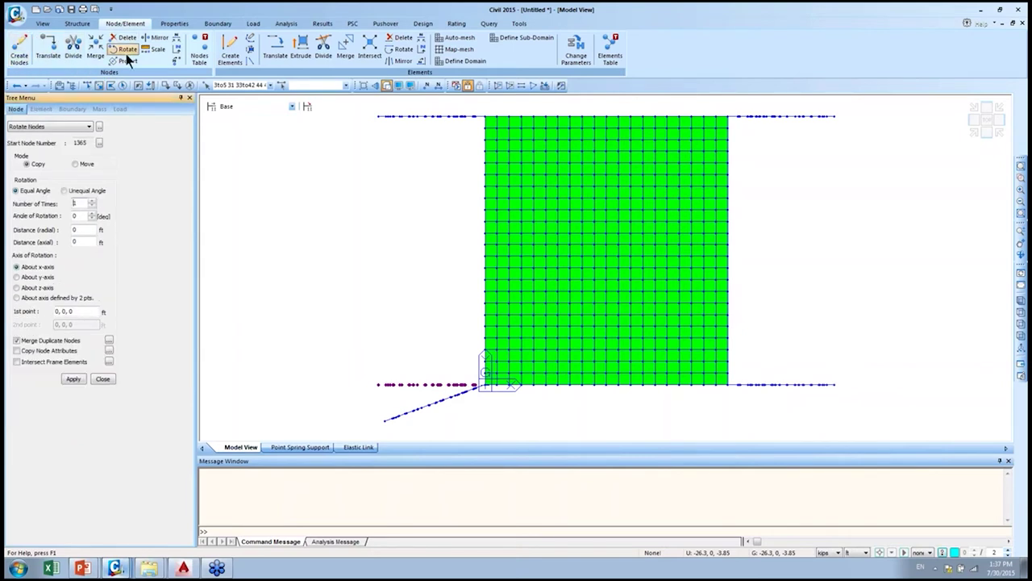
pyautogui.click(75, 164)
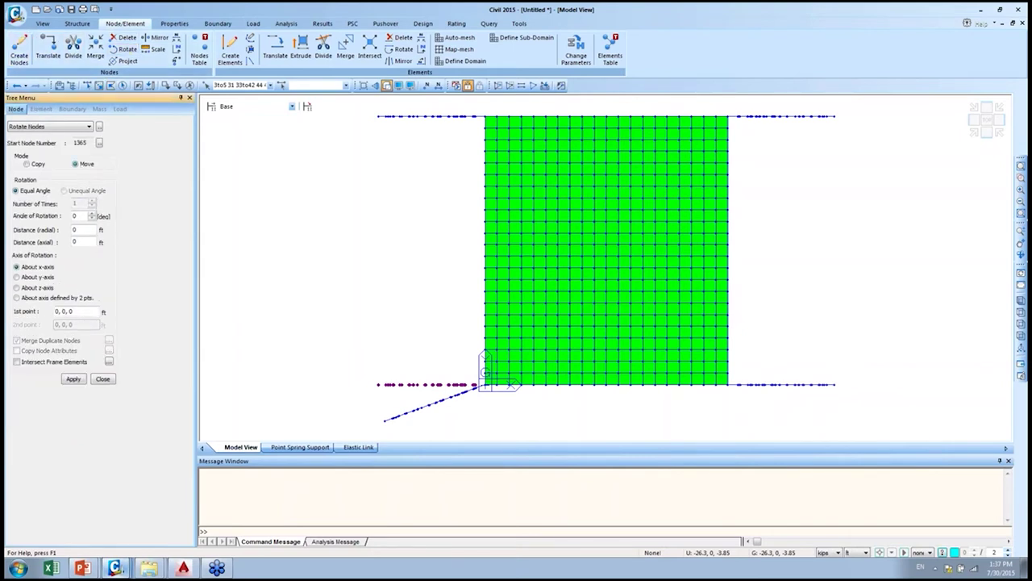
pyautogui.doubleClick(75, 216)
pyautogui.write('2')
pyautogui.click(36, 287)
pyautogui.click(74, 380)
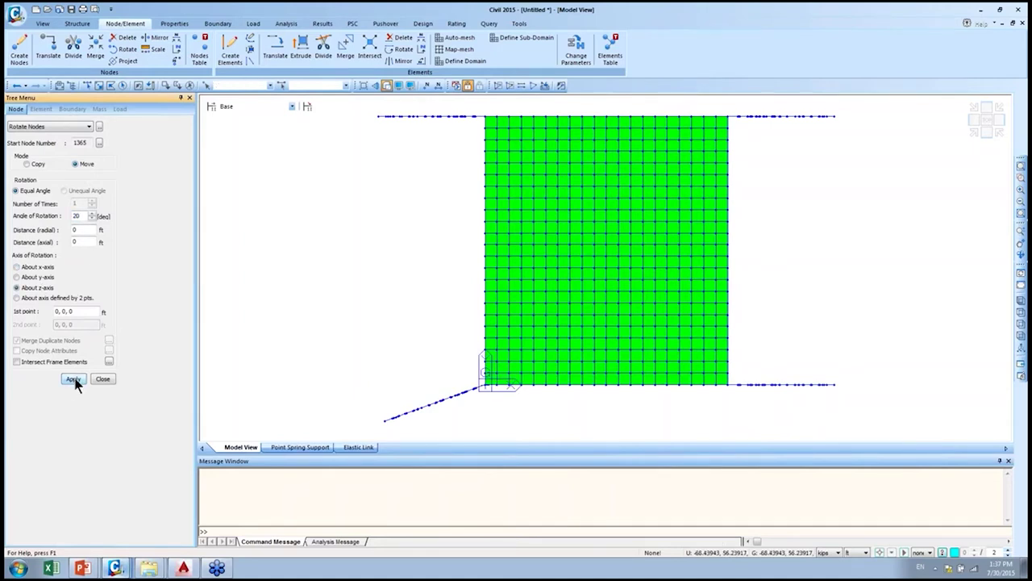
# - Try rotating the wing wall beside the slab corner at 60, 0, 0 by -20 degrees about the z-axis through 0, 0, 0, and undo it
pyautogui.click(973, 132)
pyautogui.click(972, 133)
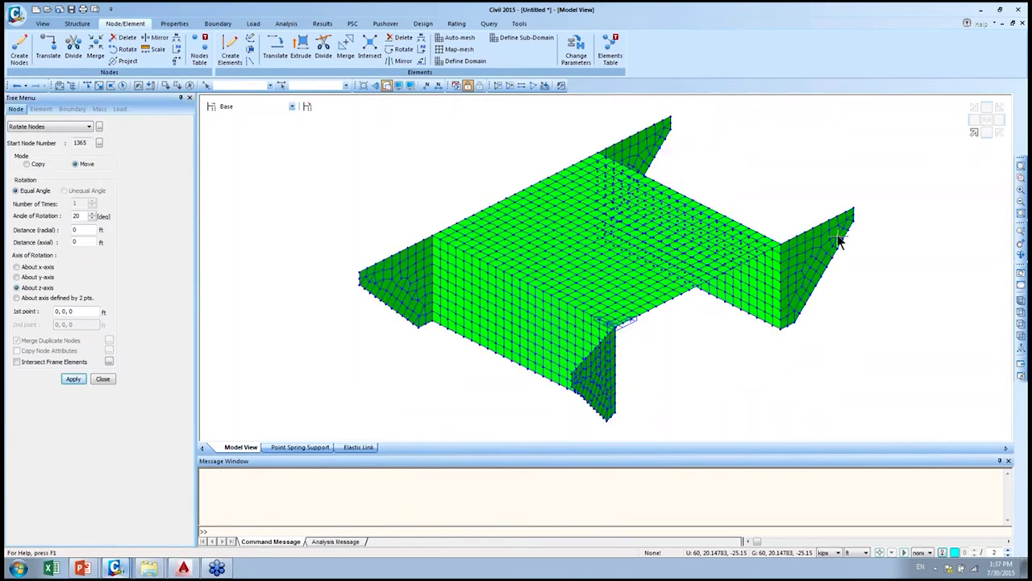
pyautogui.click(971, 134)
pyautogui.click(969, 133)
pyautogui.click(967, 134)
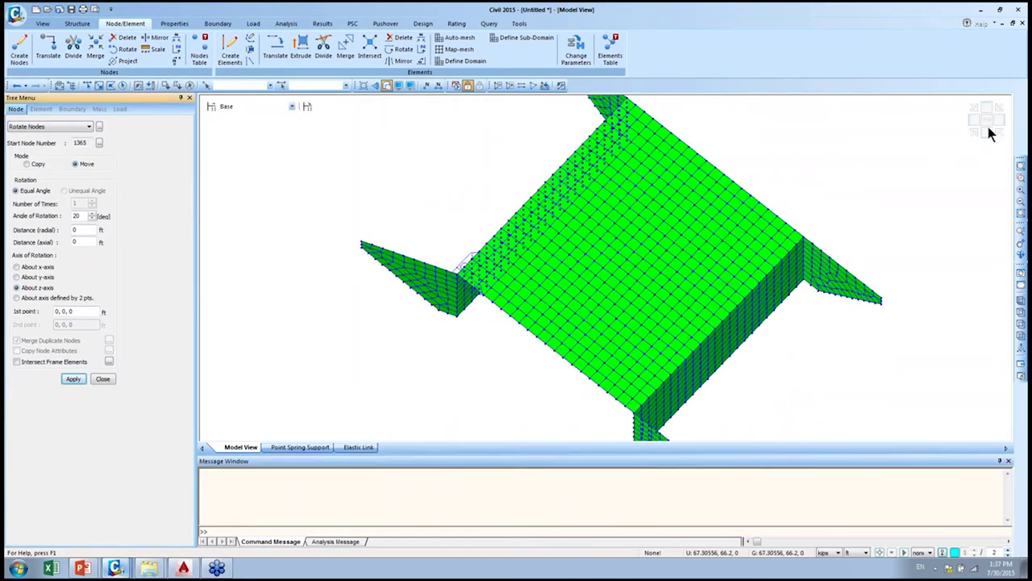
pyautogui.click(987, 121)
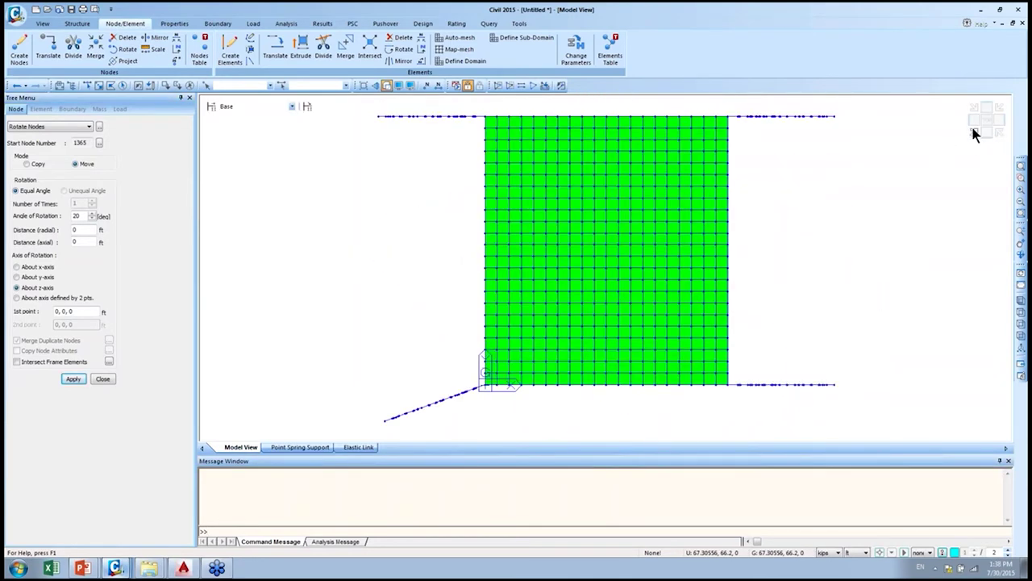
pyautogui.click(99, 85)
pyautogui.moveTo(734, 369); pyautogui.dragTo(1004, 393)
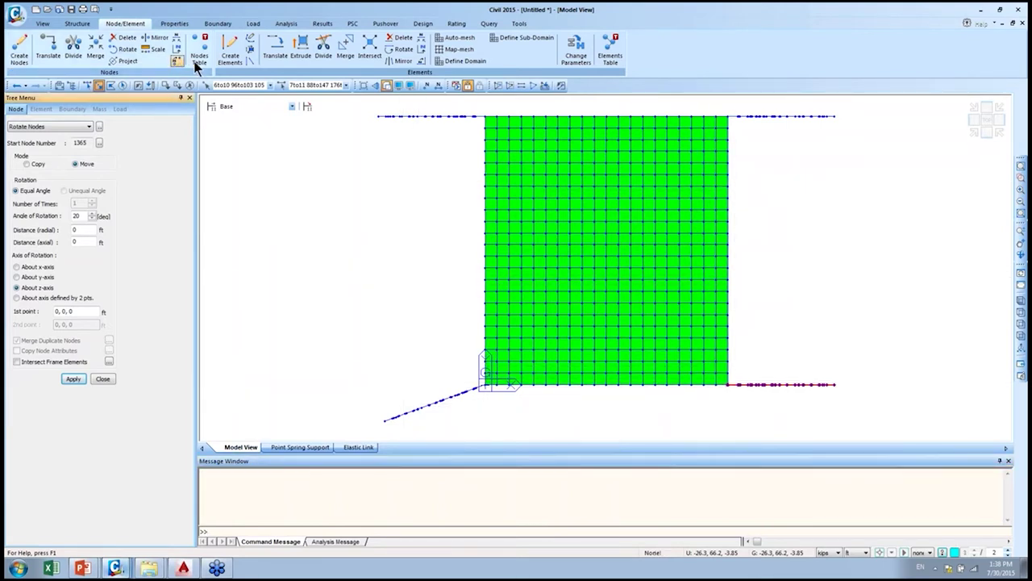
pyautogui.click(75, 213)
pyautogui.write('2.')
pyautogui.write('-')
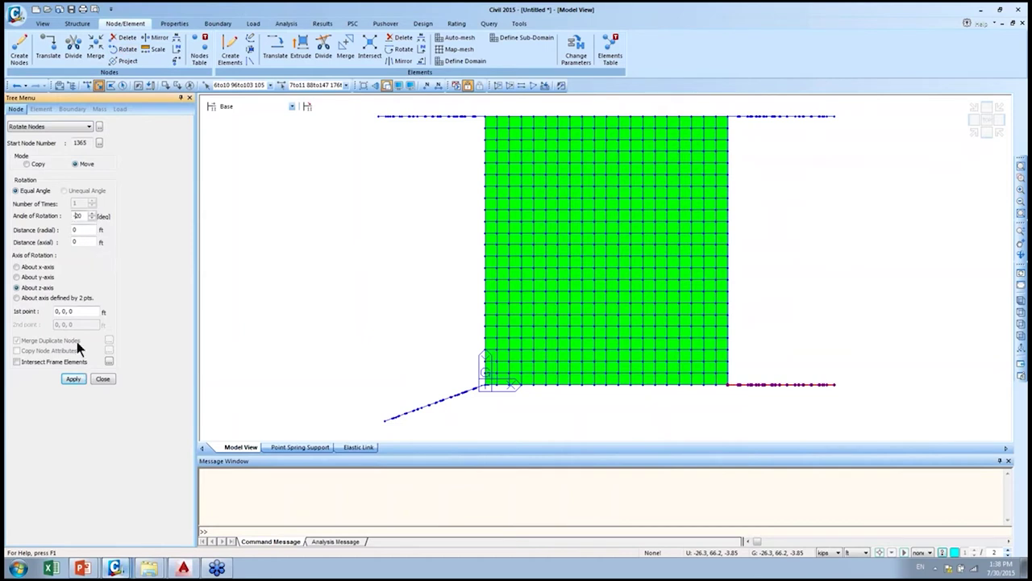
pyautogui.click(73, 379)
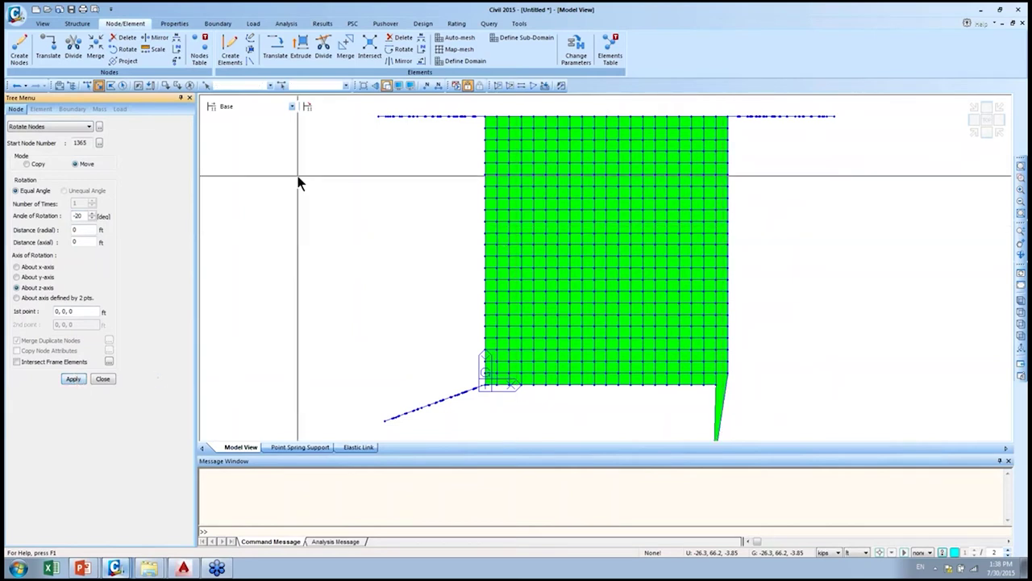
pyautogui.click(15, 85)
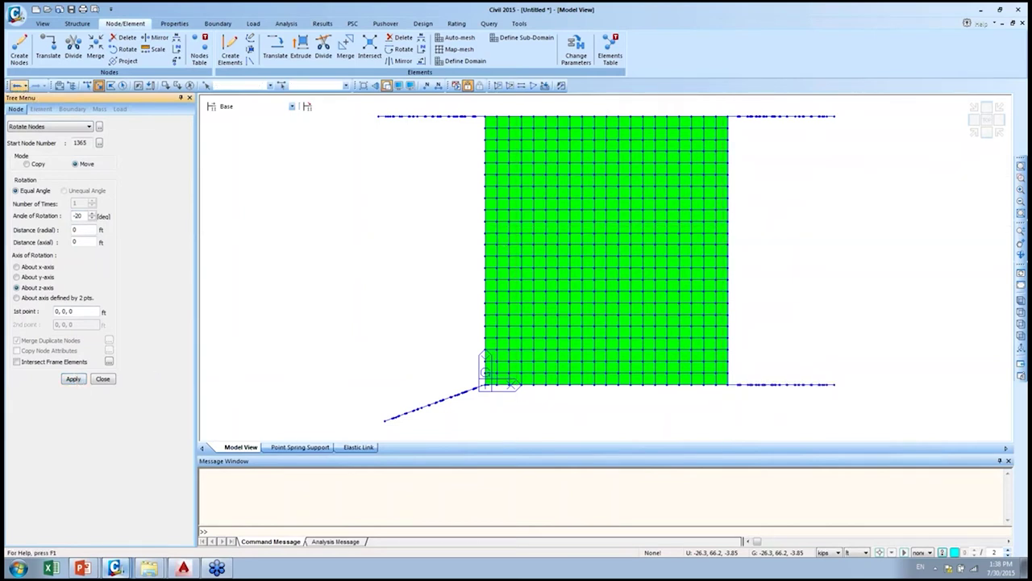
# - Reselect the same wing wall and rotate its nodes by -20 degrees about the z-axis through 60, 0, 0
pyautogui.click(78, 311)
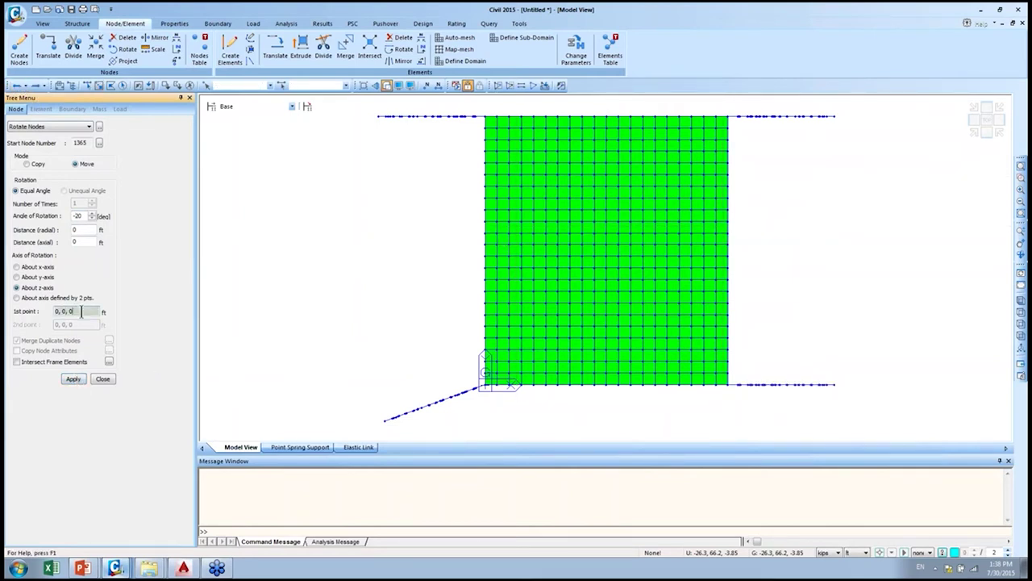
pyautogui.click(729, 391)
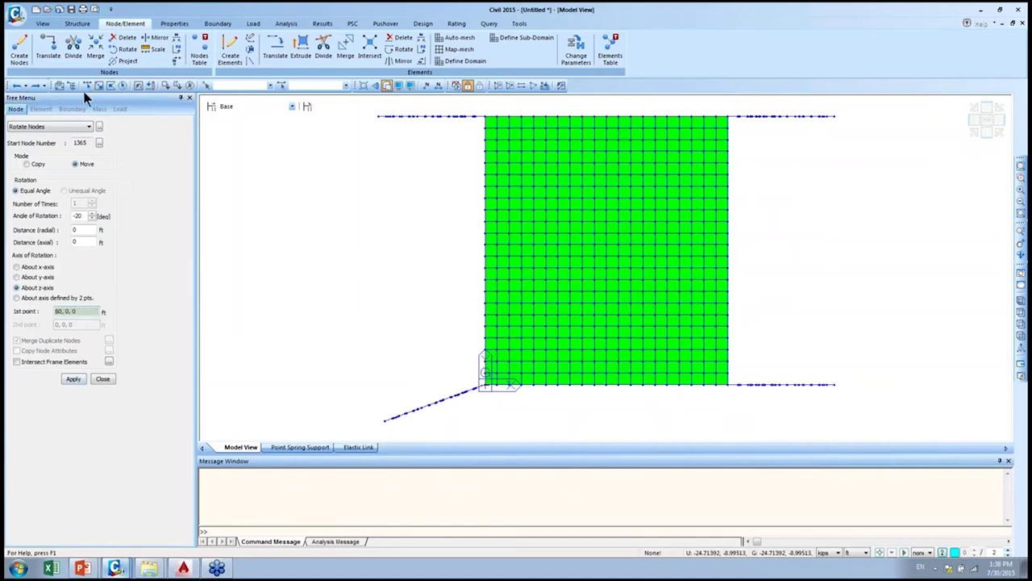
pyautogui.click(137, 85)
pyautogui.click(72, 379)
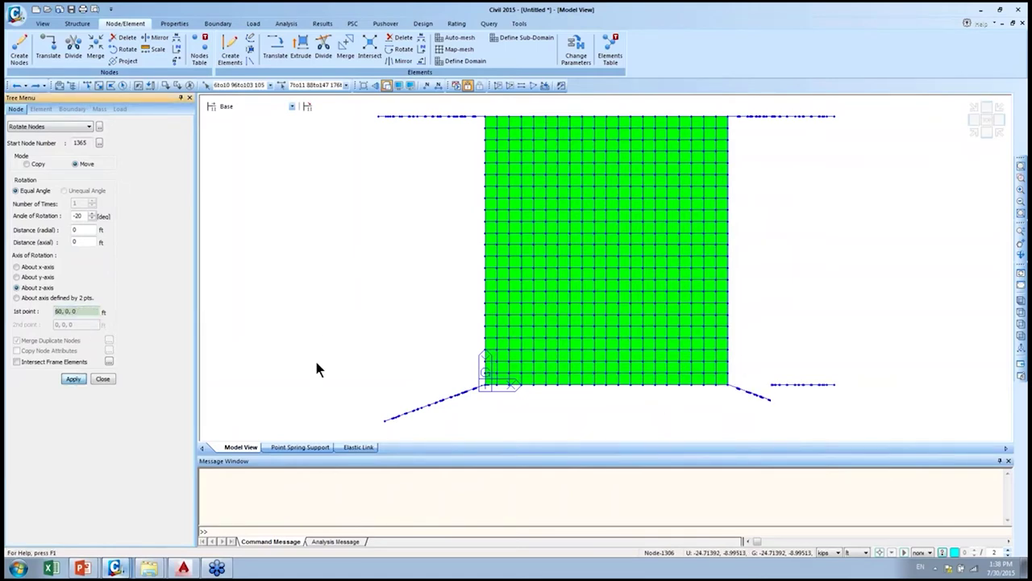
# - Inspect the frame and its rotated wing walls in 3D and front views, and close the node rotation settings
pyautogui.click(974, 132)
pyautogui.moveTo(870, 254); pyautogui.dragTo(749, 234, button='middle')
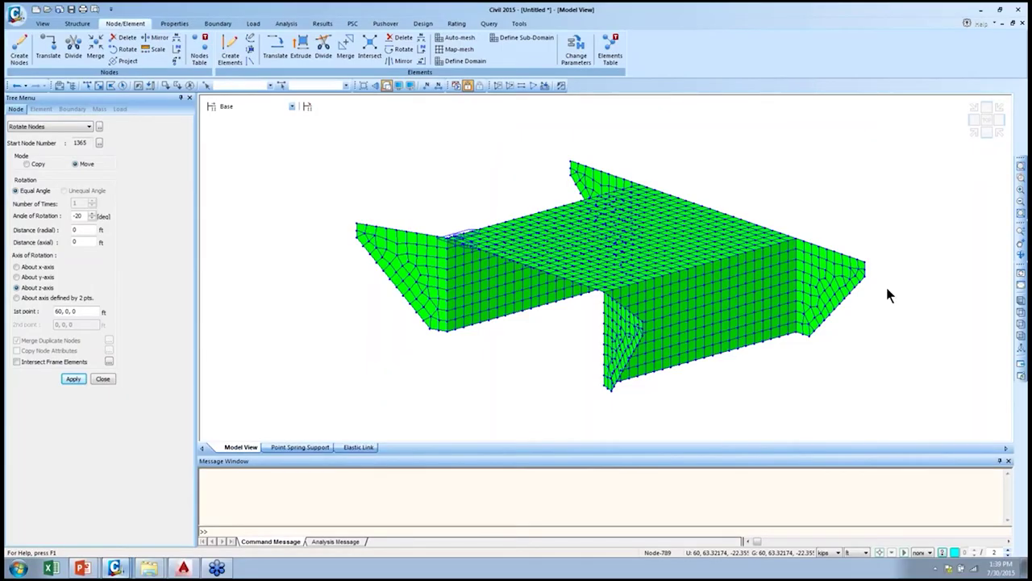
pyautogui.click(986, 133)
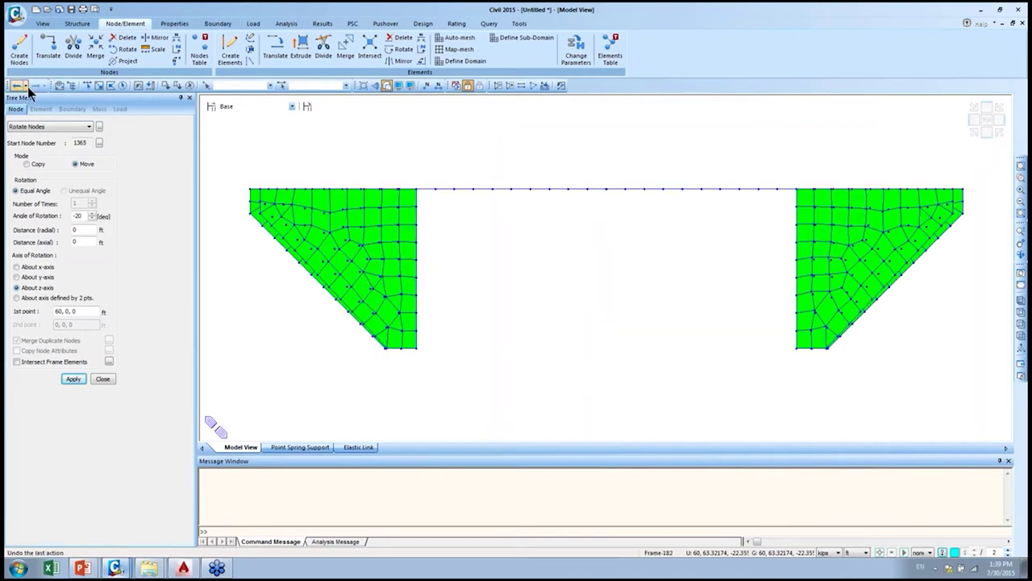
pyautogui.click(973, 139)
pyautogui.click(983, 132)
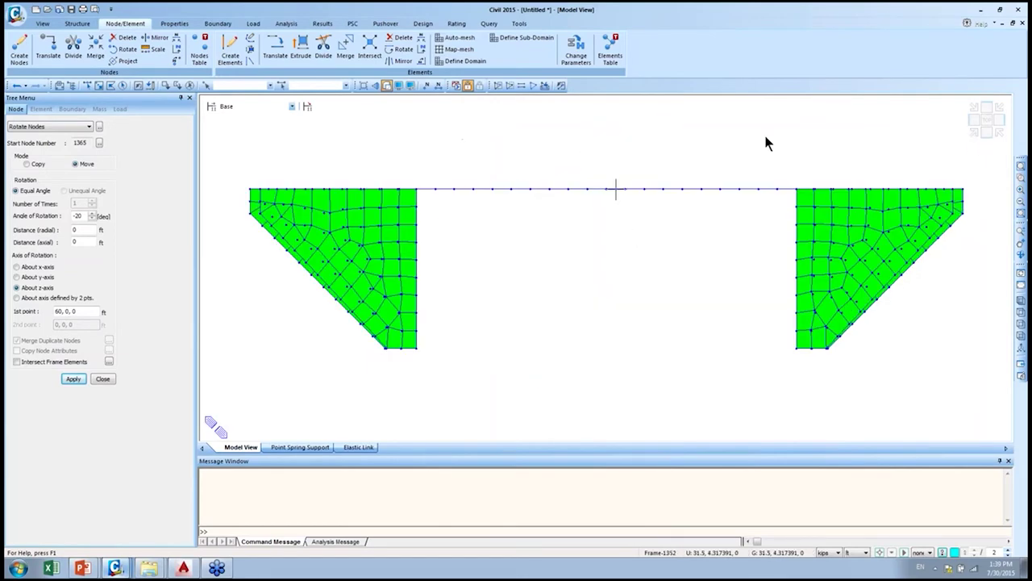
pyautogui.click(974, 130)
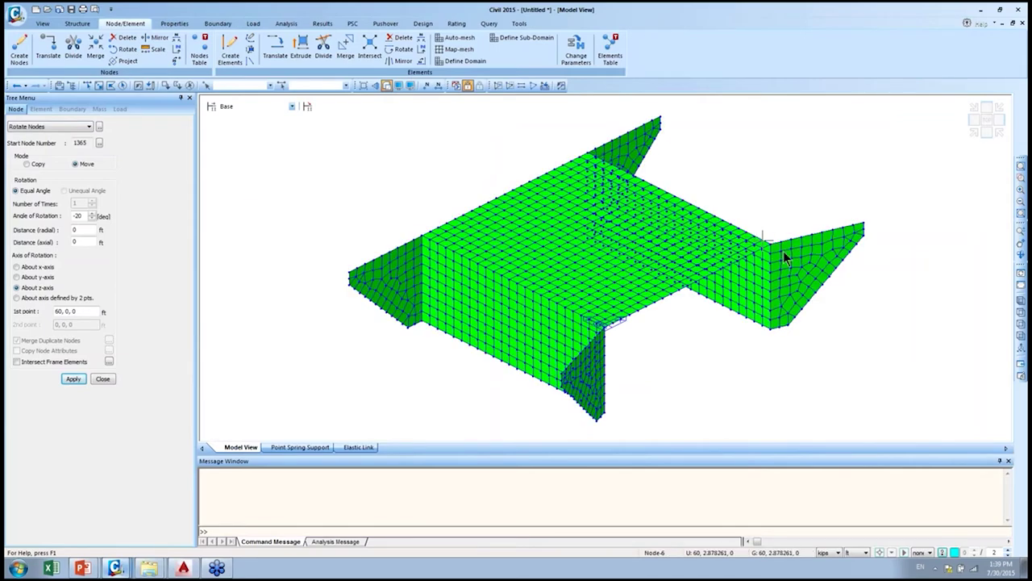
pyautogui.click(97, 379)
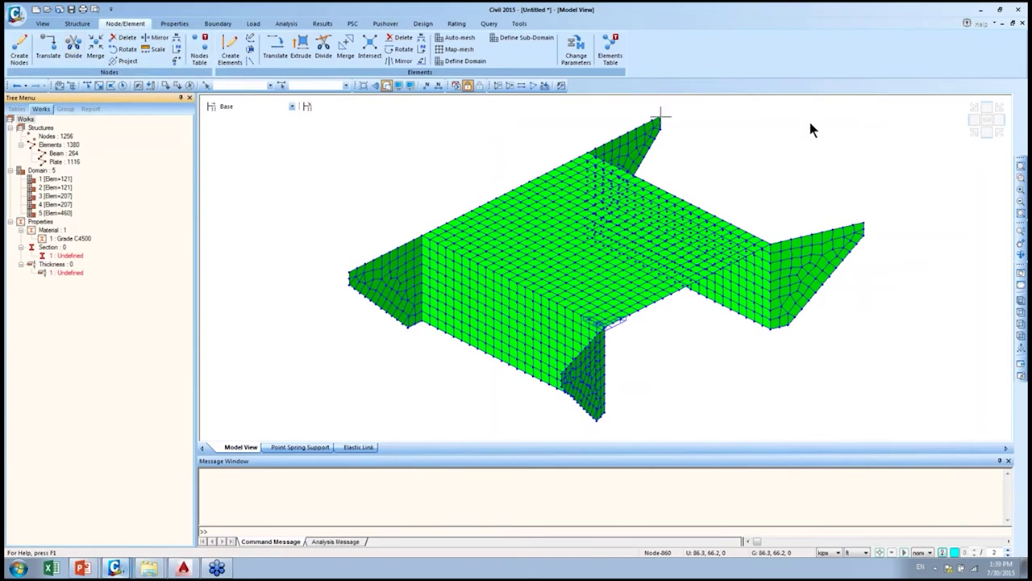
# - Open the Arch Wizard from the base structures and place its dialog clear of the modelling tools
pyautogui.click(78, 25)
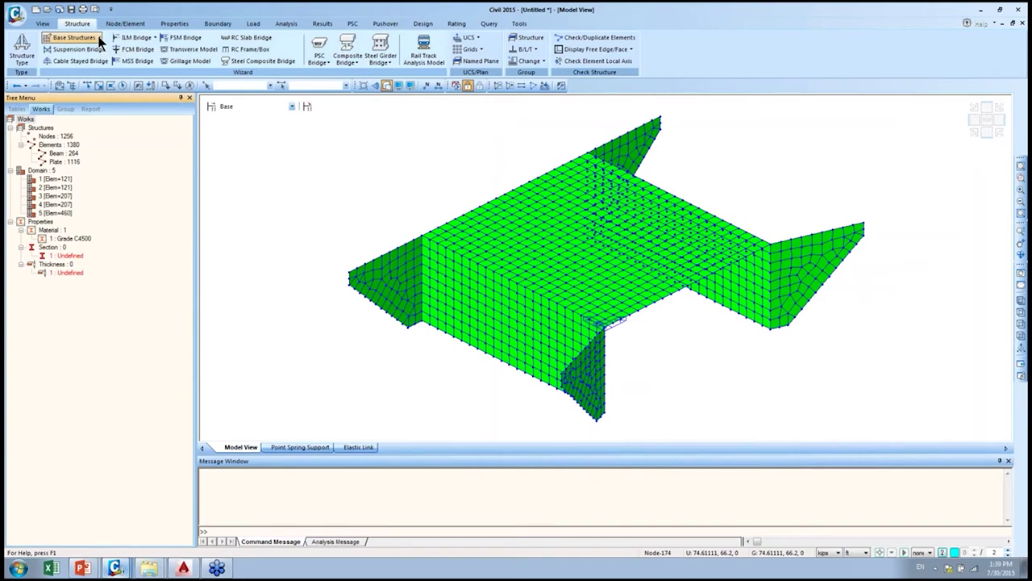
pyautogui.click(97, 35)
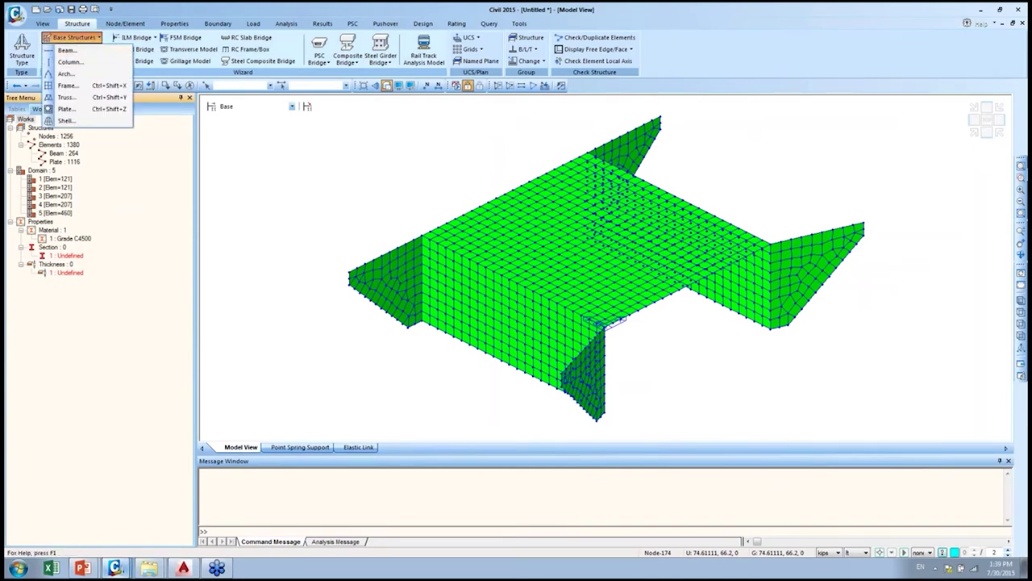
pyautogui.click(1018, 364)
pyautogui.click(97, 38)
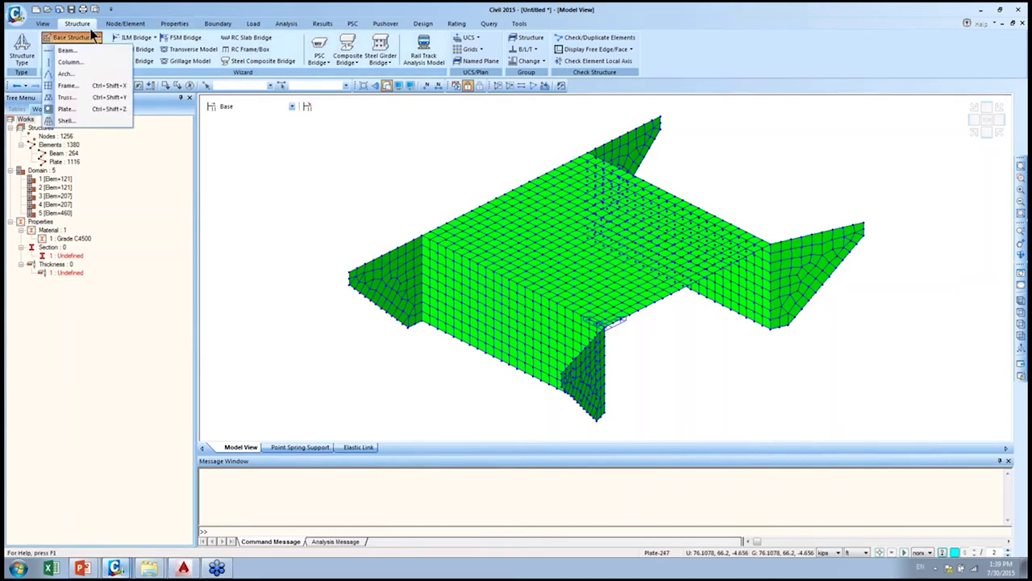
pyautogui.click(97, 77)
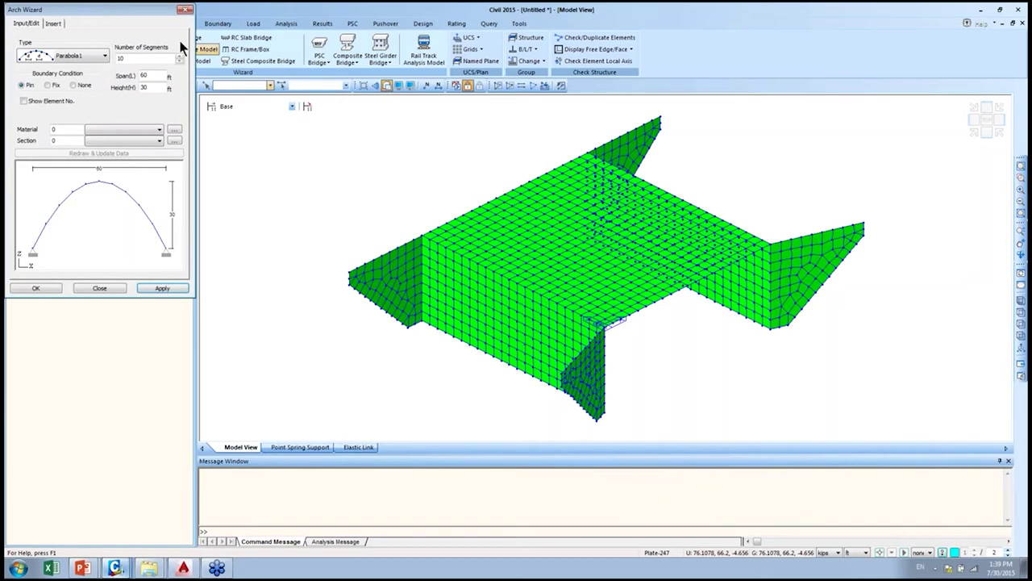
pyautogui.moveTo(134, 10); pyautogui.dragTo(266, 155)
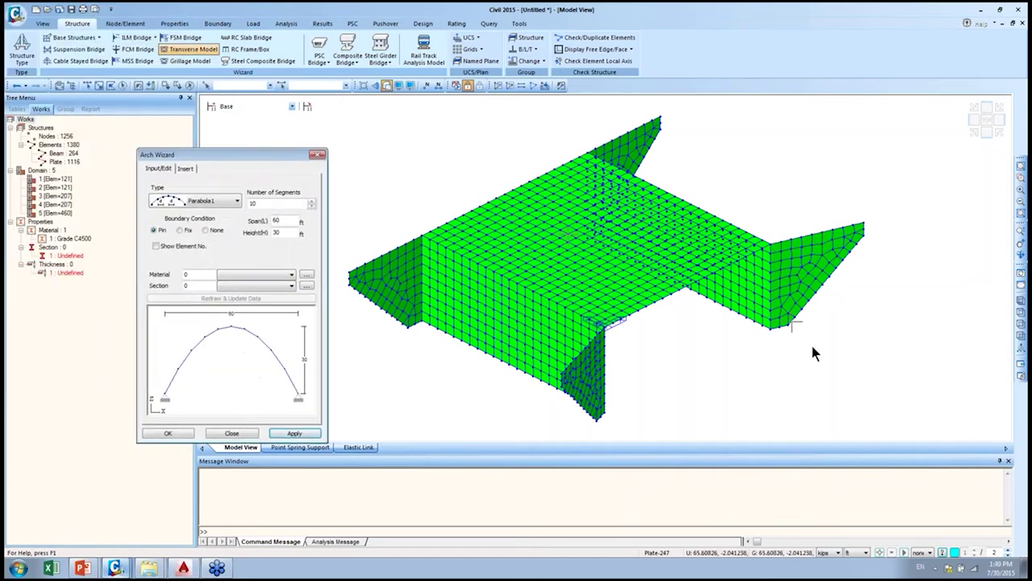
pyautogui.click(876, 369)
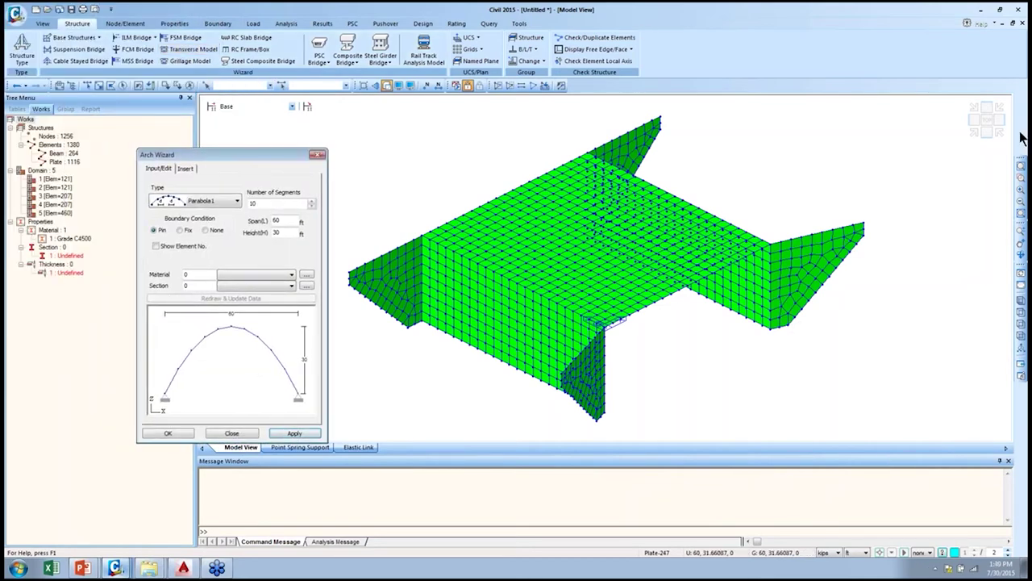
# - Query nodes 16 and 11 at the slab's far corners for their coordinates and the distance between them
pyautogui.click(489, 24)
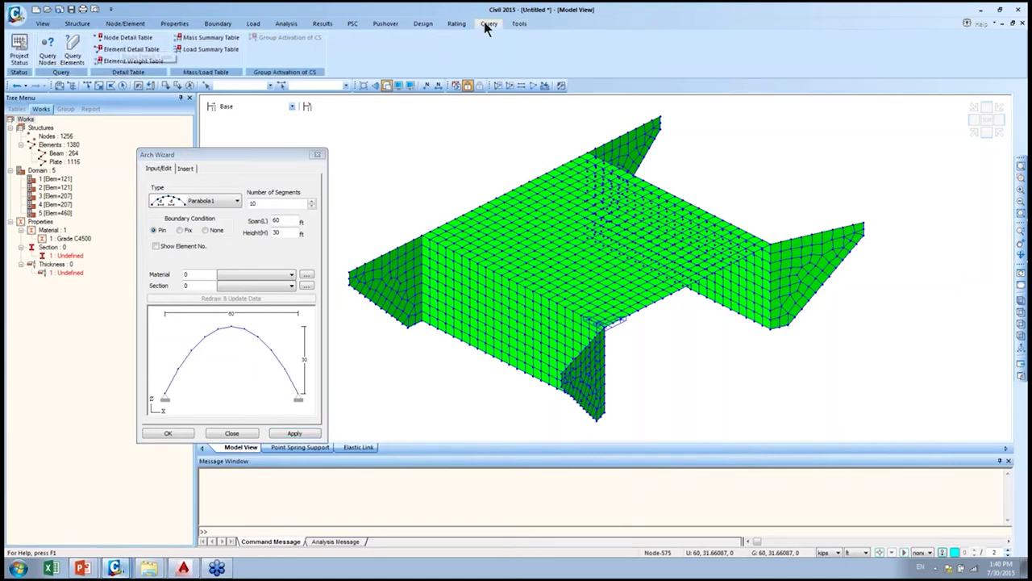
pyautogui.click(48, 58)
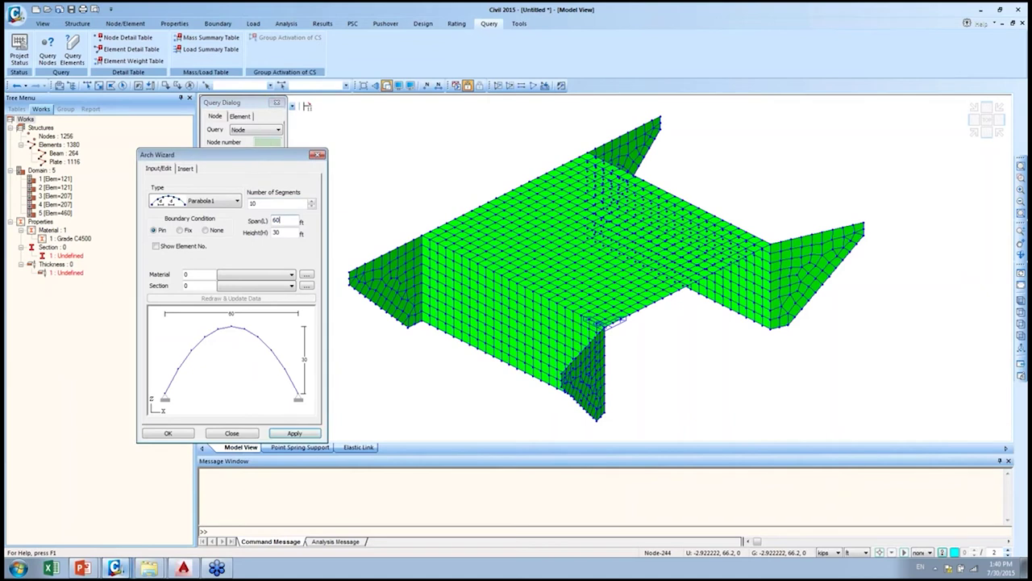
pyautogui.click(419, 234)
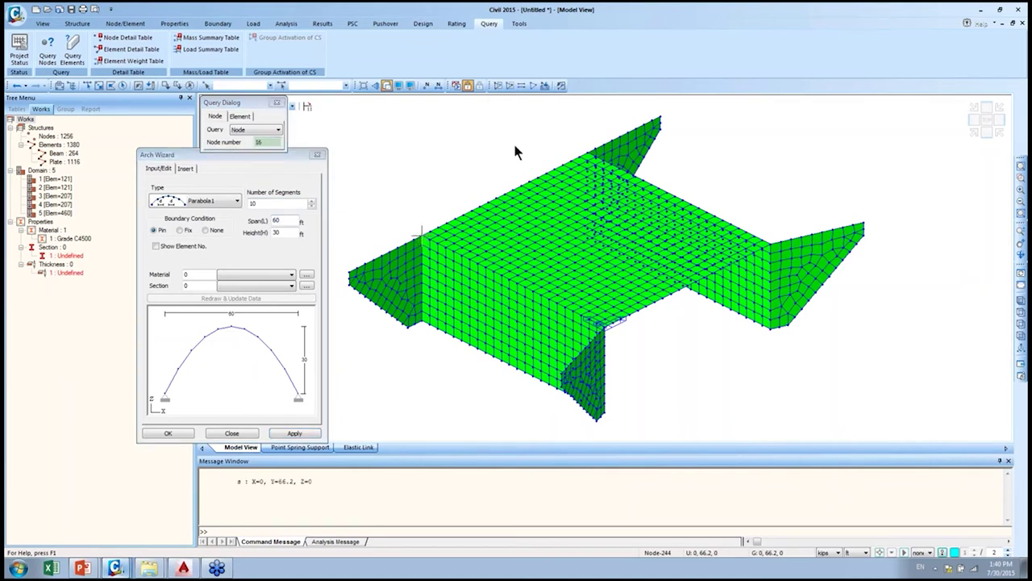
pyautogui.click(588, 148)
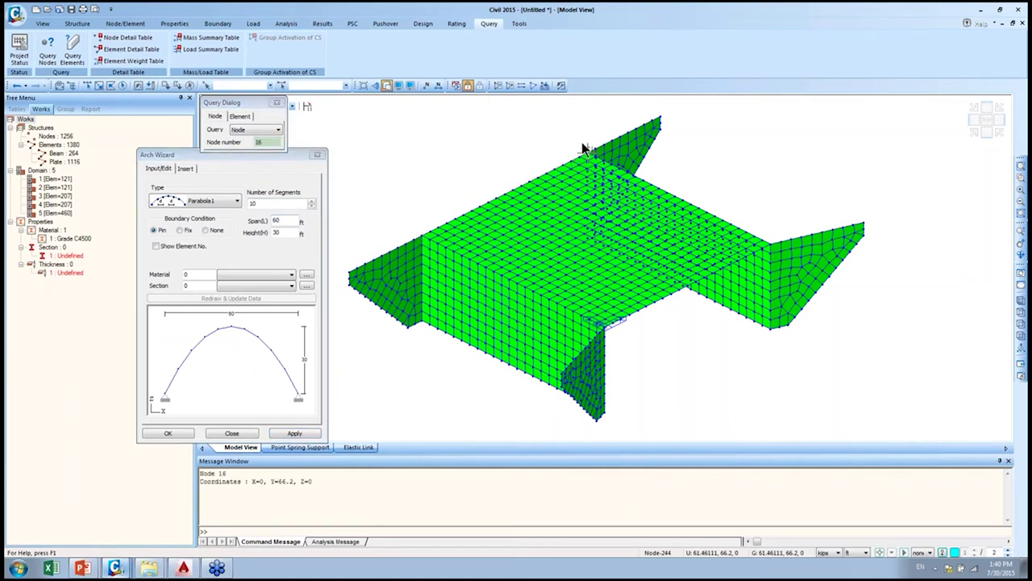
# - Enlarge the Message Window and its text to read the node query output
pyautogui.click(403, 504)
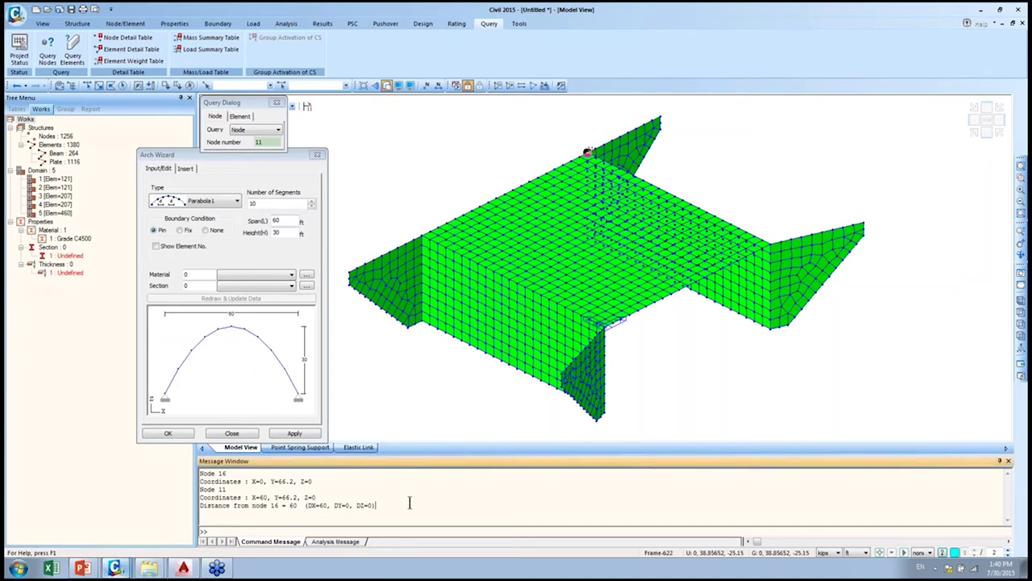
pyautogui.keyDown('ctrl'); pyautogui.scroll(2, 411, 502); pyautogui.keyUp('ctrl')
pyautogui.keyDown('ctrl'); pyautogui.scroll(1, 411, 502); pyautogui.keyUp('ctrl')
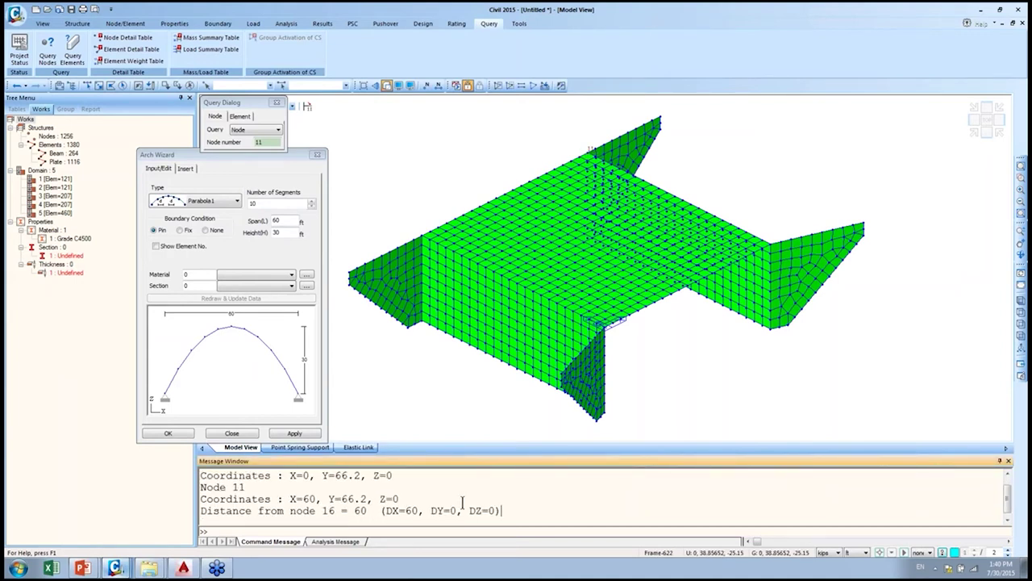
pyautogui.keyDown('ctrl'); pyautogui.scroll(1, 412, 501); pyautogui.keyUp('ctrl')
pyautogui.moveTo(467, 455); pyautogui.dragTo(467, 428)
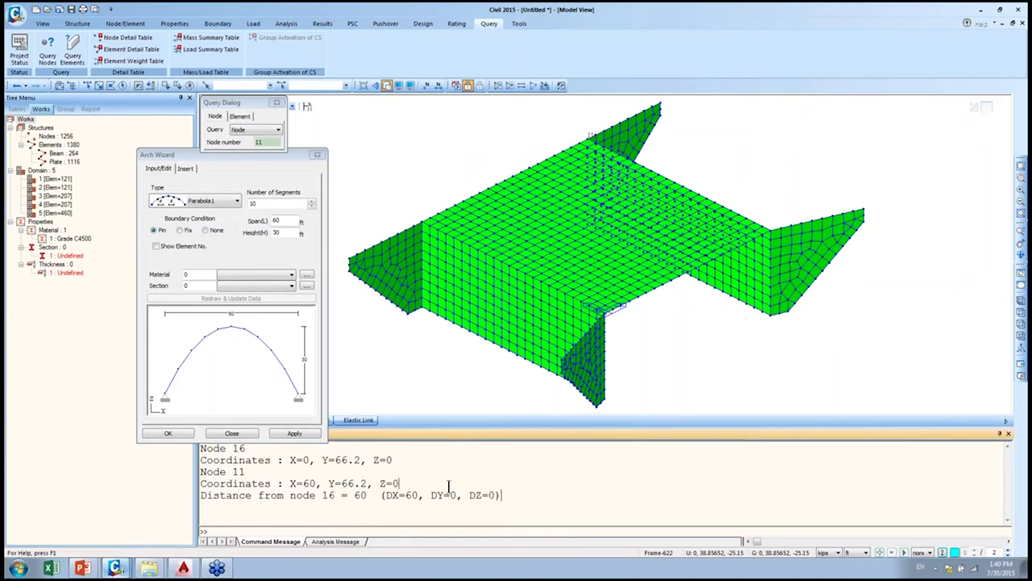
pyautogui.keyDown('ctrl'); pyautogui.scroll(1, 389, 507); pyautogui.keyUp('ctrl')
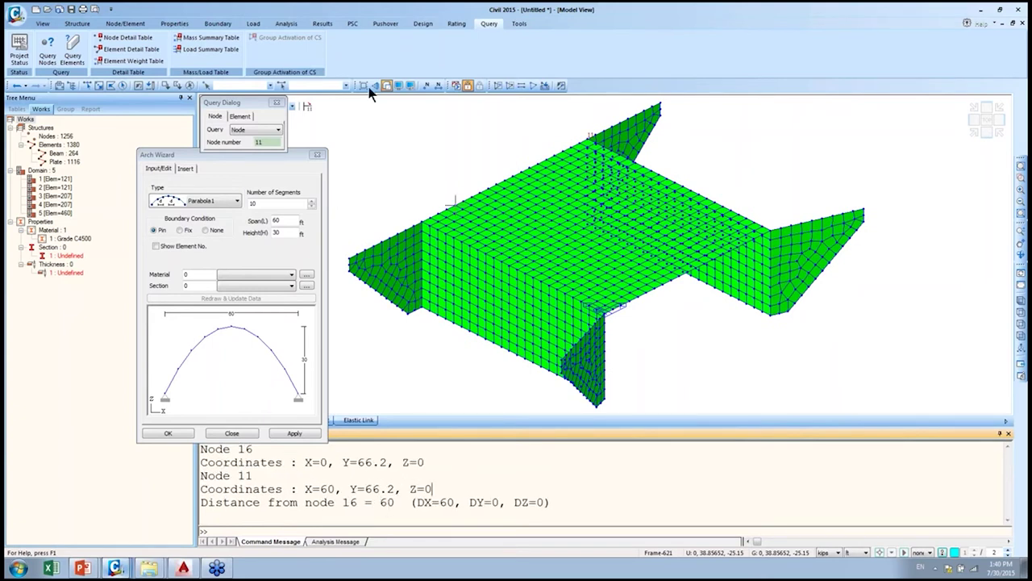
# - Switch to the front view and set the arch's number of segments to 20
pyautogui.click(247, 104)
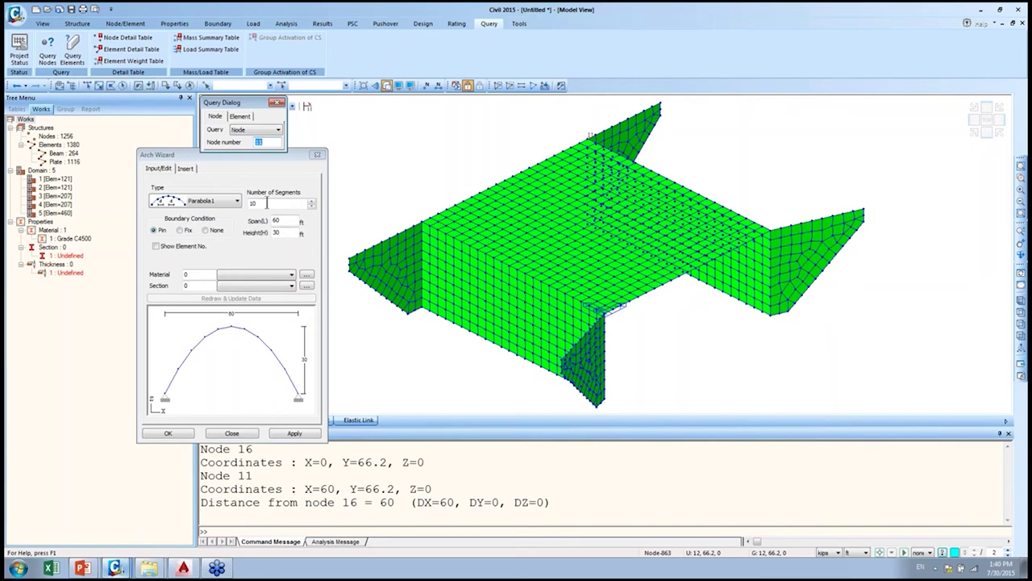
pyautogui.click(986, 133)
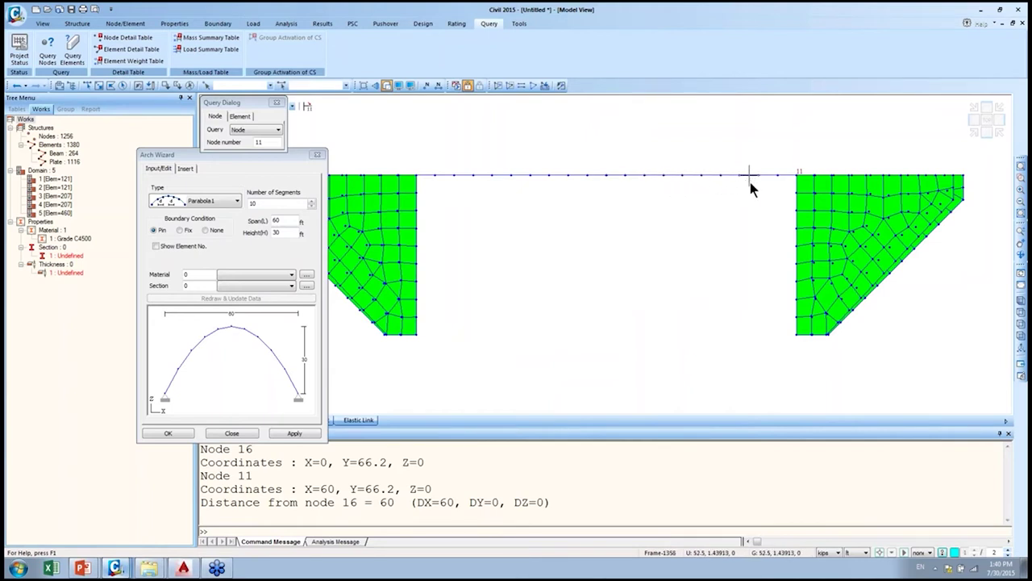
pyautogui.doubleClick(274, 203)
pyautogui.write('20')
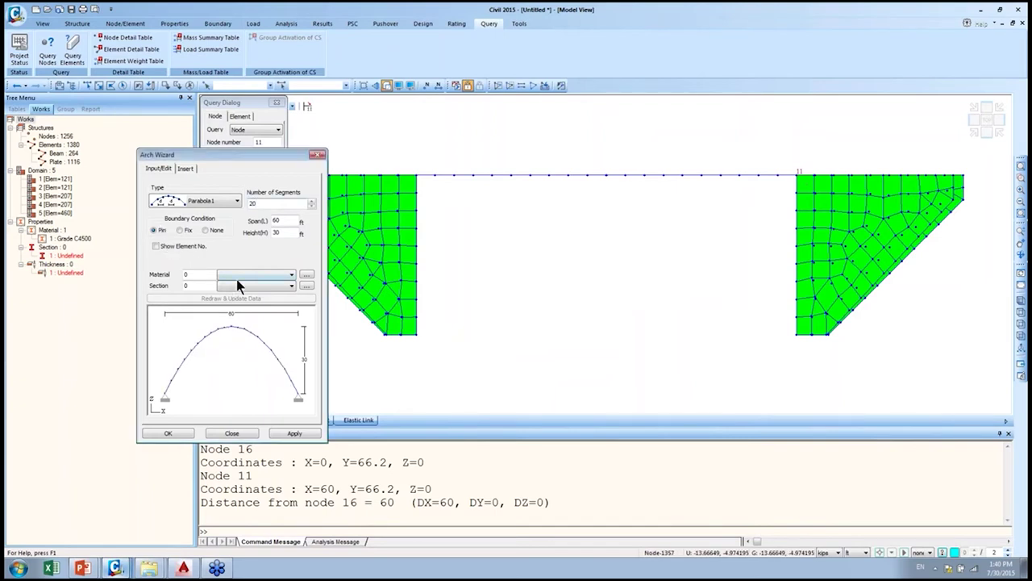
# - Keep the arch span at 60 ft and set its height to 15 ft
pyautogui.click(292, 221)
pyautogui.click(386, 502)
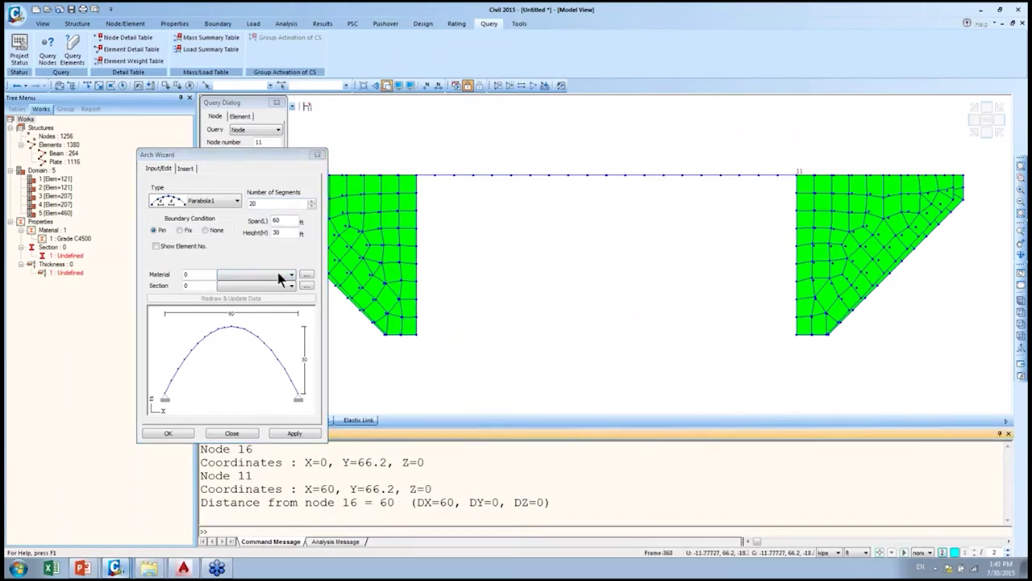
pyautogui.doubleClick(291, 222)
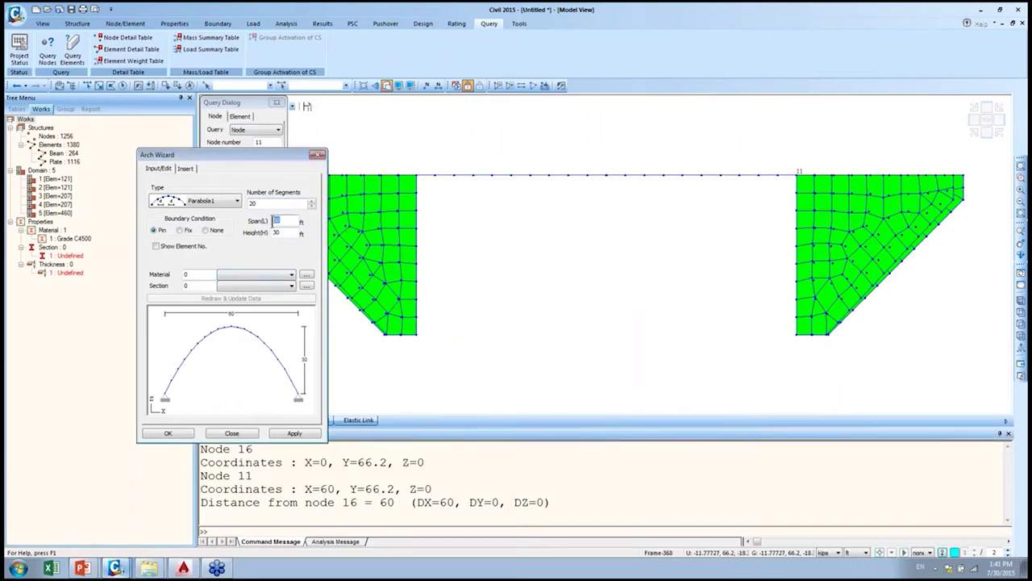
pyautogui.doubleClick(274, 232)
pyautogui.write('20')
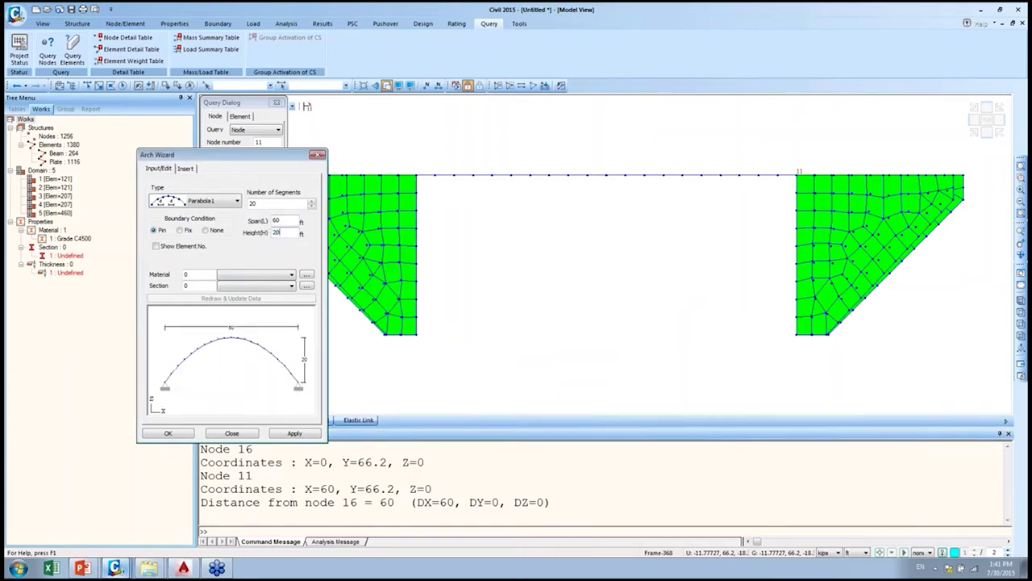
pyautogui.press('BackSpace')
pyautogui.press('BackSpace')
pyautogui.write('1')
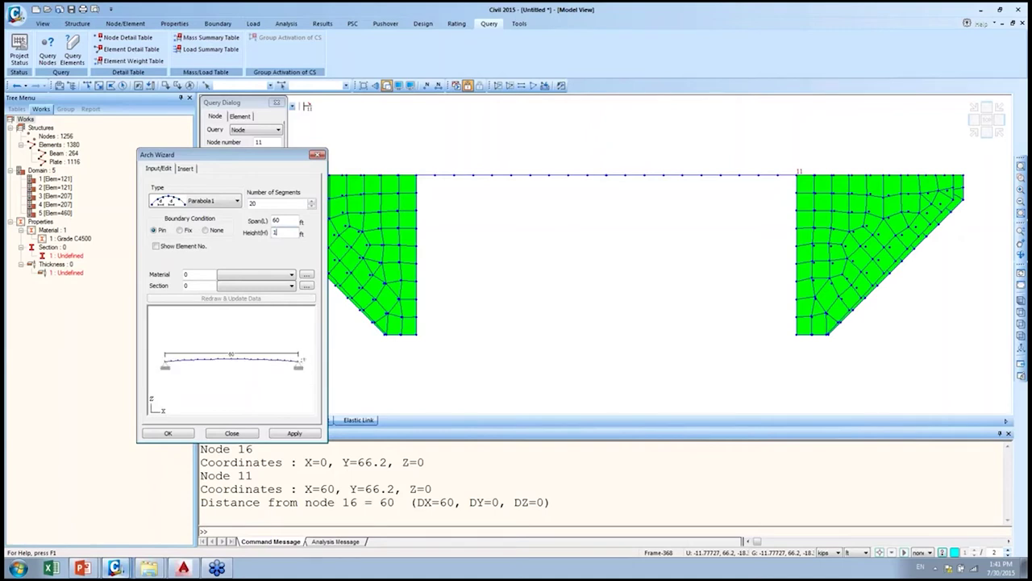
pyautogui.write('5')
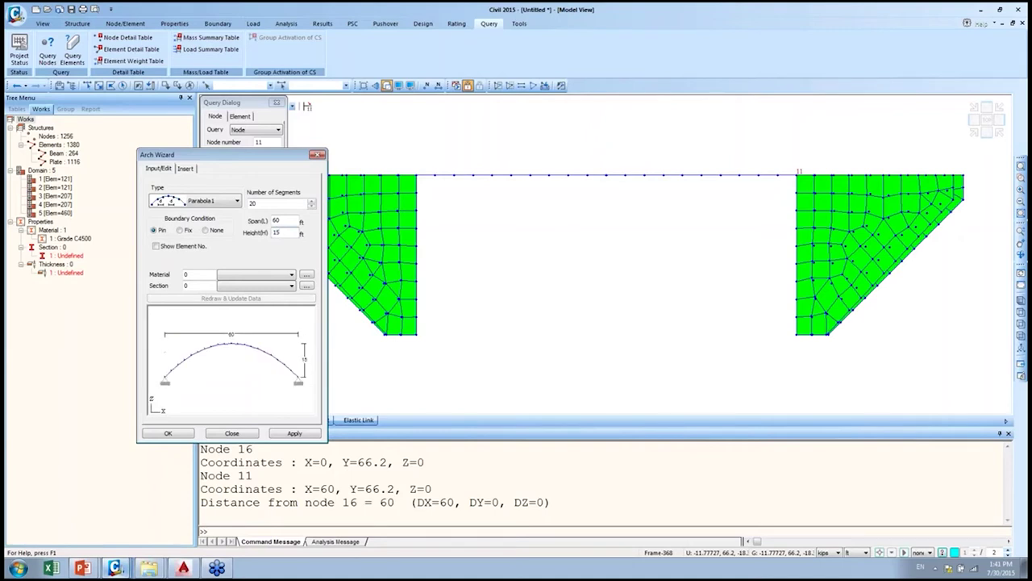
# - Assign material 1 (Grade C4500) and section number 1 to the arch
pyautogui.click(232, 277)
pyautogui.click(234, 284)
pyautogui.click(231, 287)
pyautogui.click(199, 285)
pyautogui.doubleClick(199, 286)
pyautogui.write('1')
pyautogui.press('Tab')
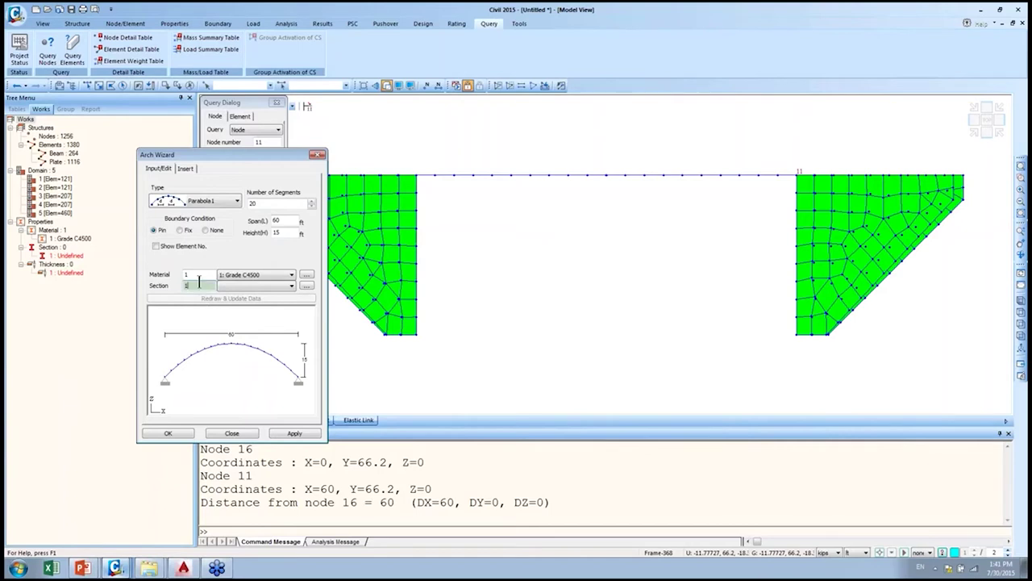
pyautogui.click(201, 274)
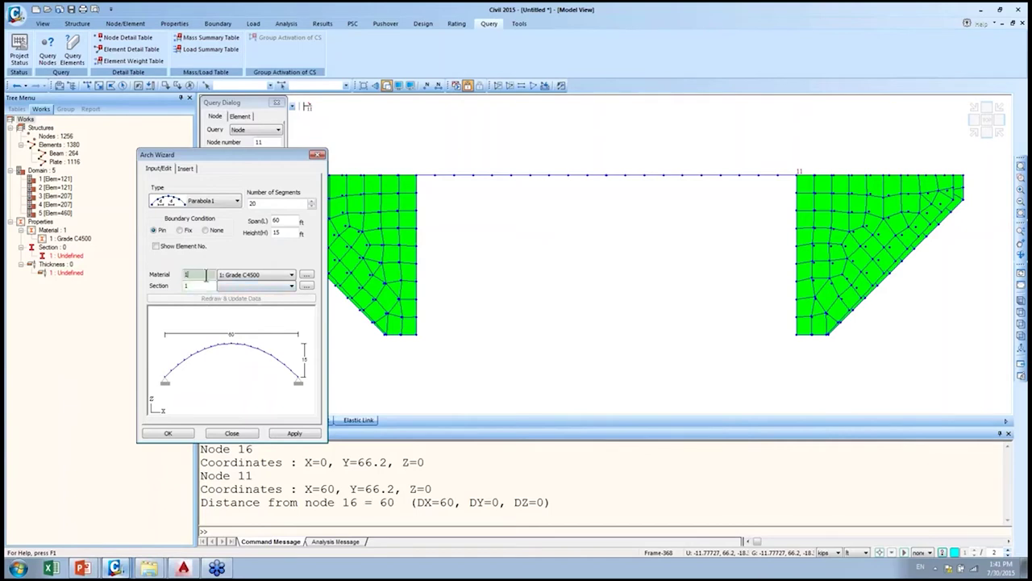
# - Insert the arch with its origin at the slab's end node at 0, 0, 0
pyautogui.click(186, 169)
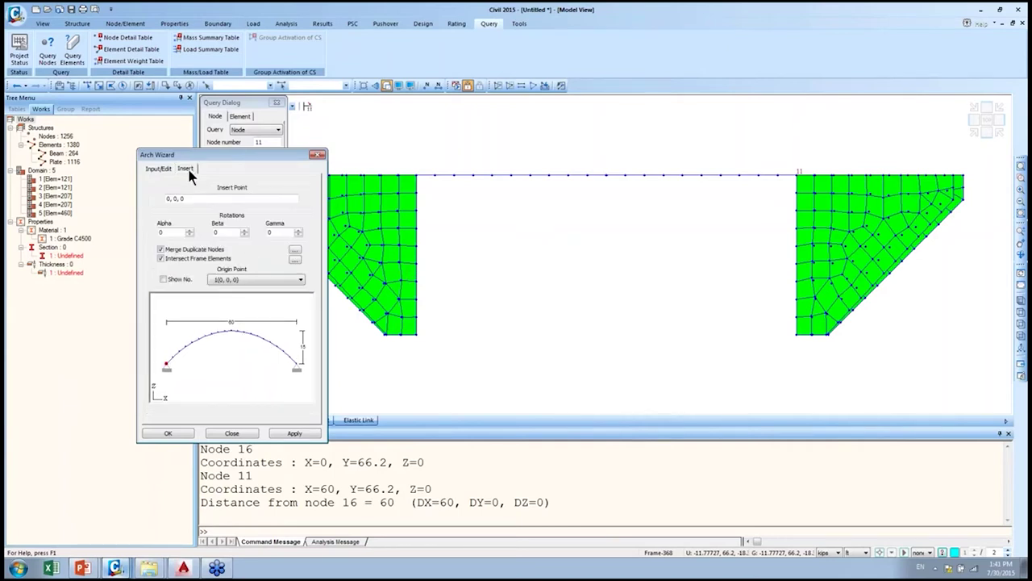
pyautogui.click(417, 175)
pyautogui.click(417, 178)
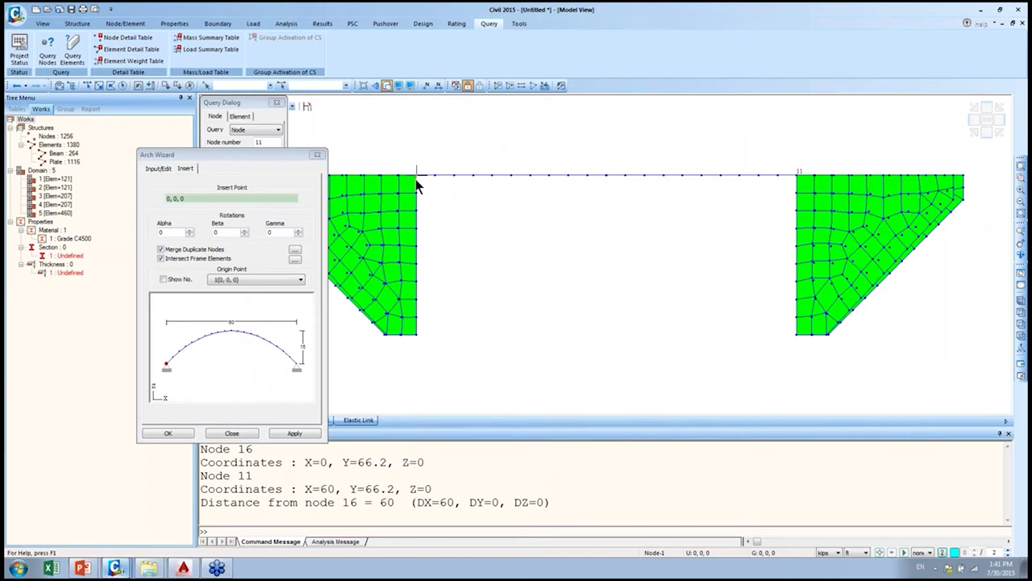
pyautogui.click(173, 434)
pyautogui.click(168, 433)
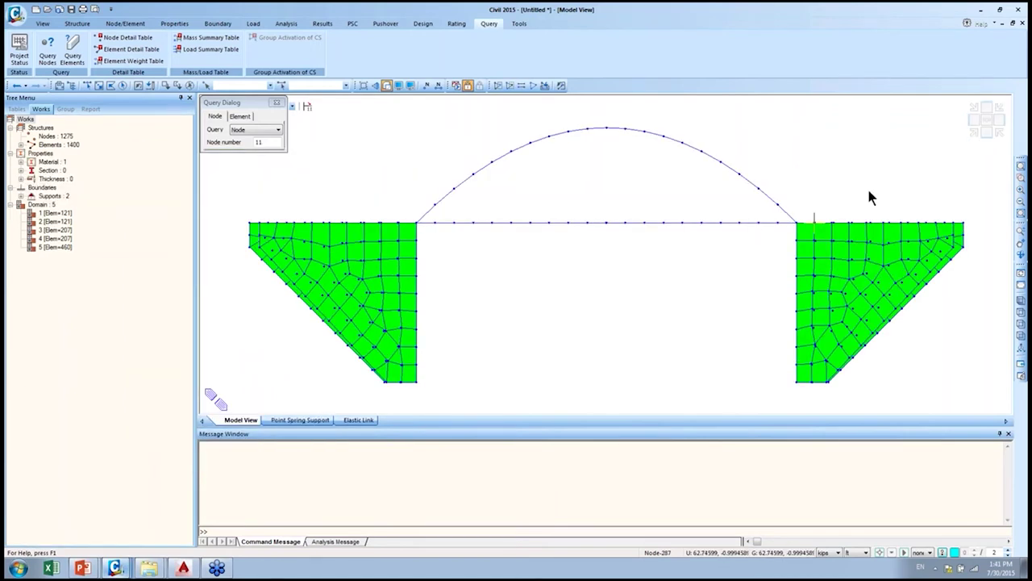
pyautogui.moveTo(887, 234); pyautogui.dragTo(937, 151, button='middle')
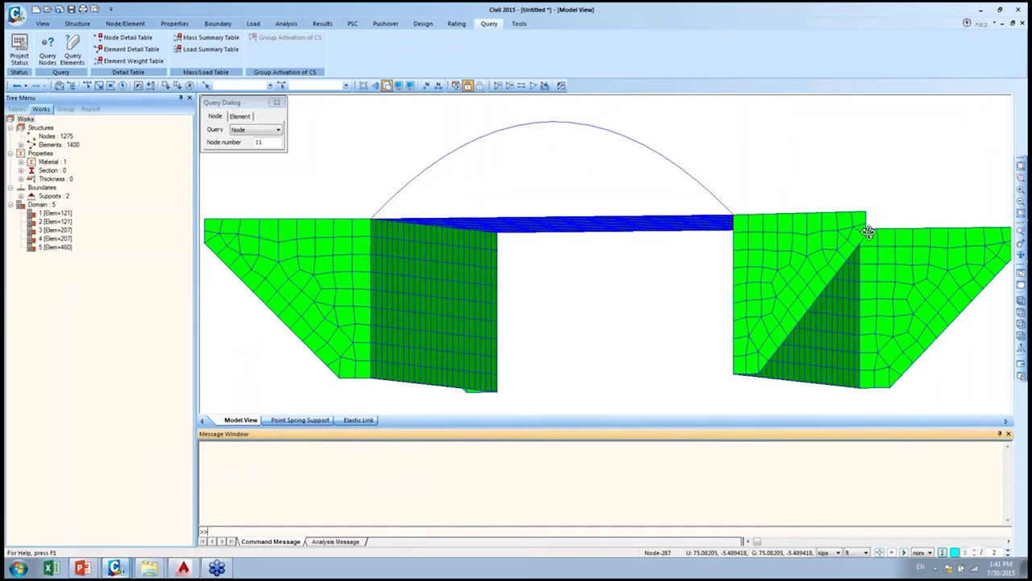
pyautogui.click(986, 134)
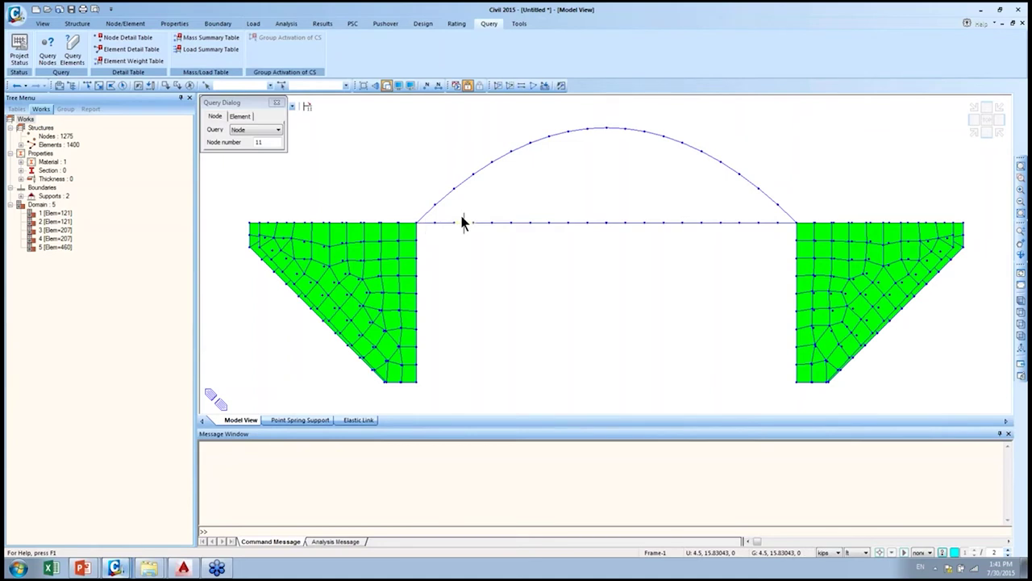
# - Start translating nodes and window-select the first interior slab node row beside each abutment
pyautogui.click(113, 25)
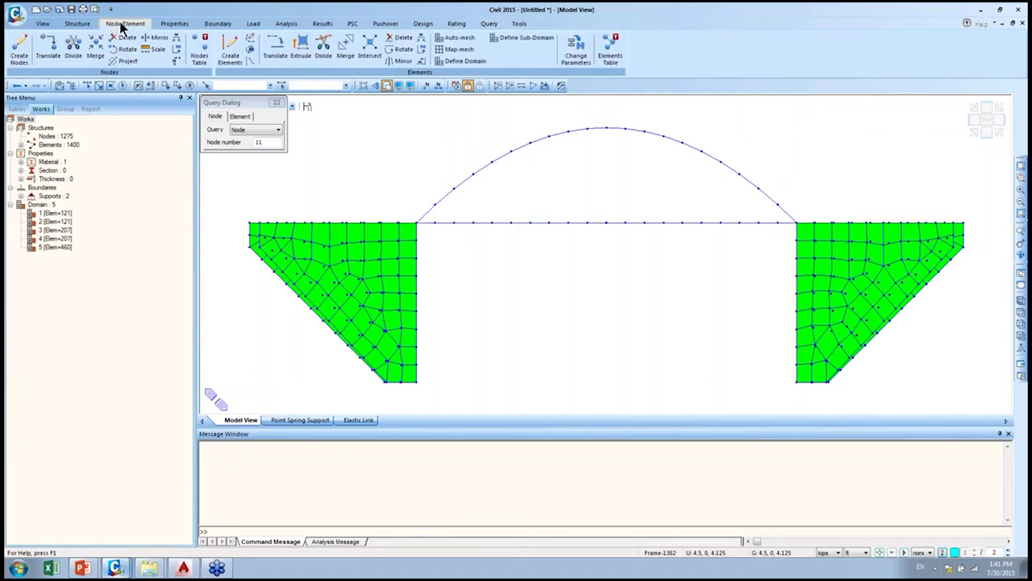
pyautogui.click(49, 53)
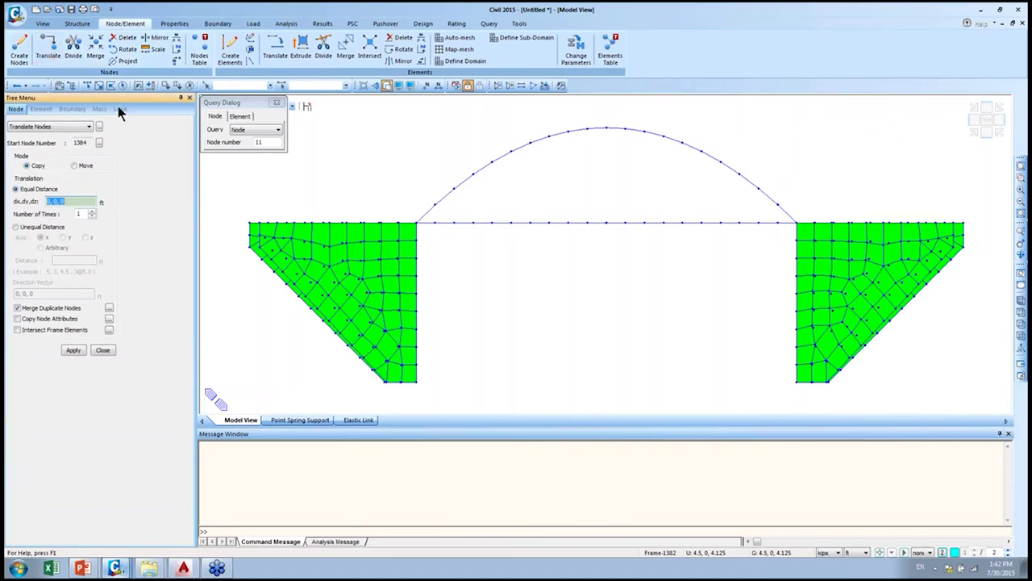
pyautogui.click(98, 84)
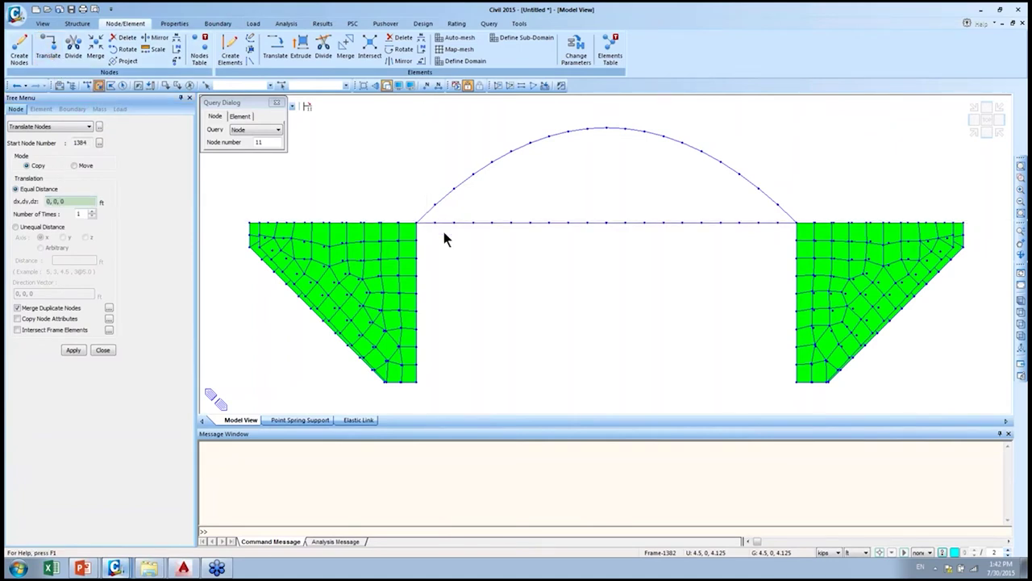
pyautogui.moveTo(444, 237); pyautogui.dragTo(783, 219)
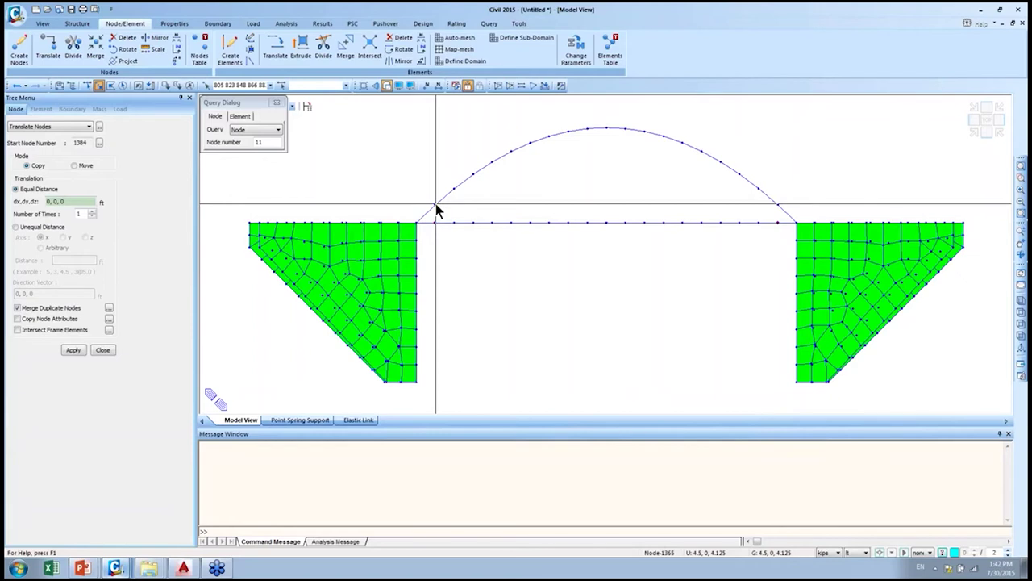
# - Query arch node 1365 and slab node 887, enlarge the output text and mark the DZ distance between them
pyautogui.click(215, 116)
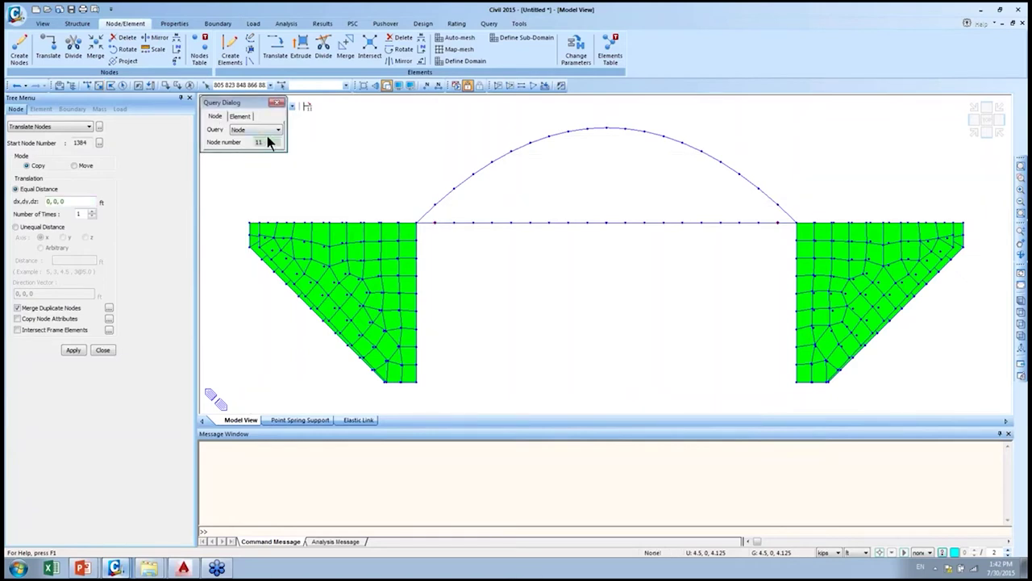
pyautogui.click(437, 220)
pyautogui.click(437, 220)
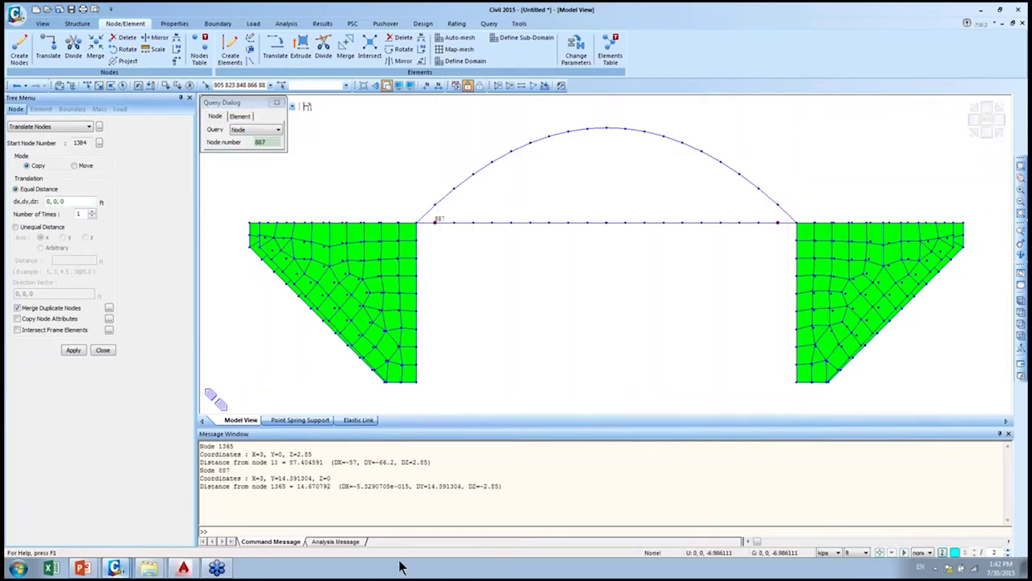
pyautogui.click(373, 498)
pyautogui.keyDown('ctrl'); pyautogui.scroll(4, 372, 497); pyautogui.keyUp('ctrl')
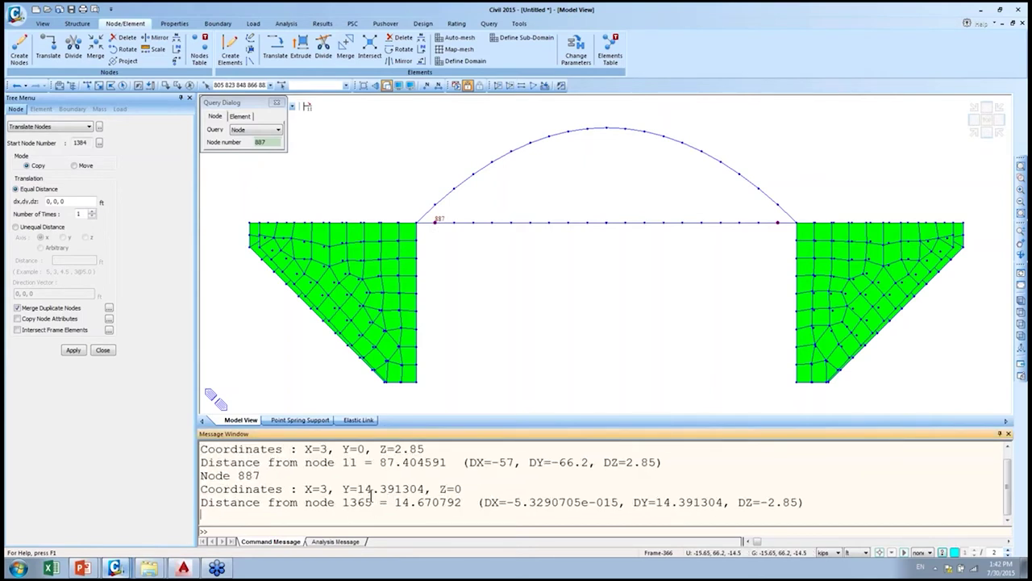
pyautogui.keyDown('ctrl'); pyautogui.scroll(-2, 373, 497); pyautogui.keyUp('ctrl')
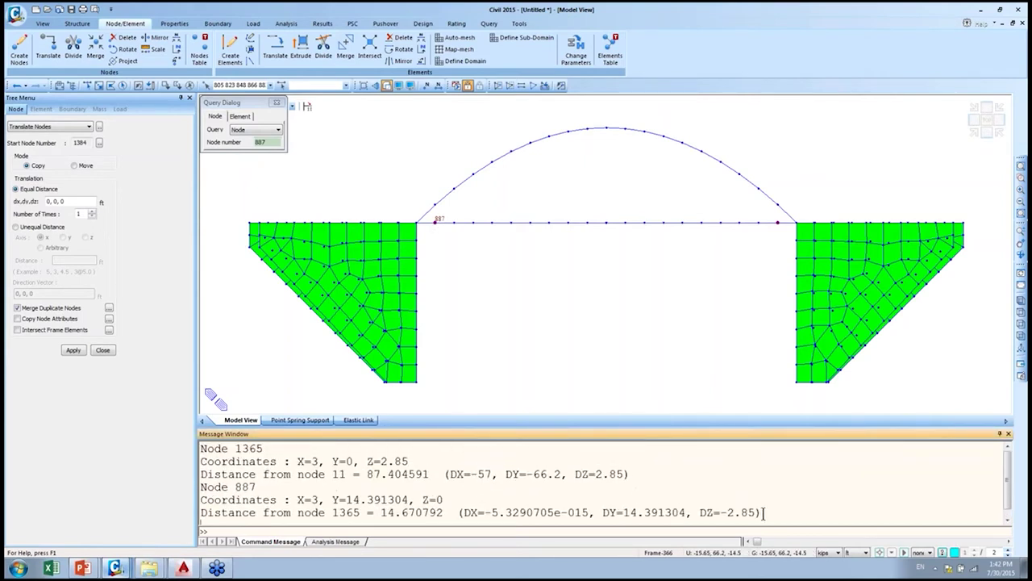
pyautogui.moveTo(756, 512); pyautogui.dragTo(728, 513)
# - Move the two selected slab node rows by 0, 0, 2.85 ft to the arch's height
pyautogui.click(66, 201)
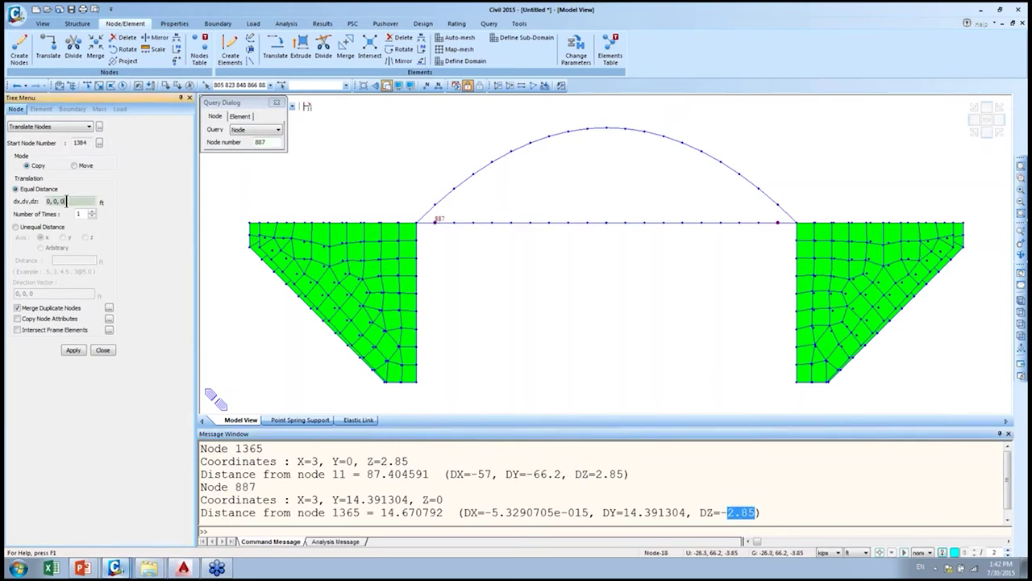
pyautogui.doubleClick(62, 201)
pyautogui.write('2.85')
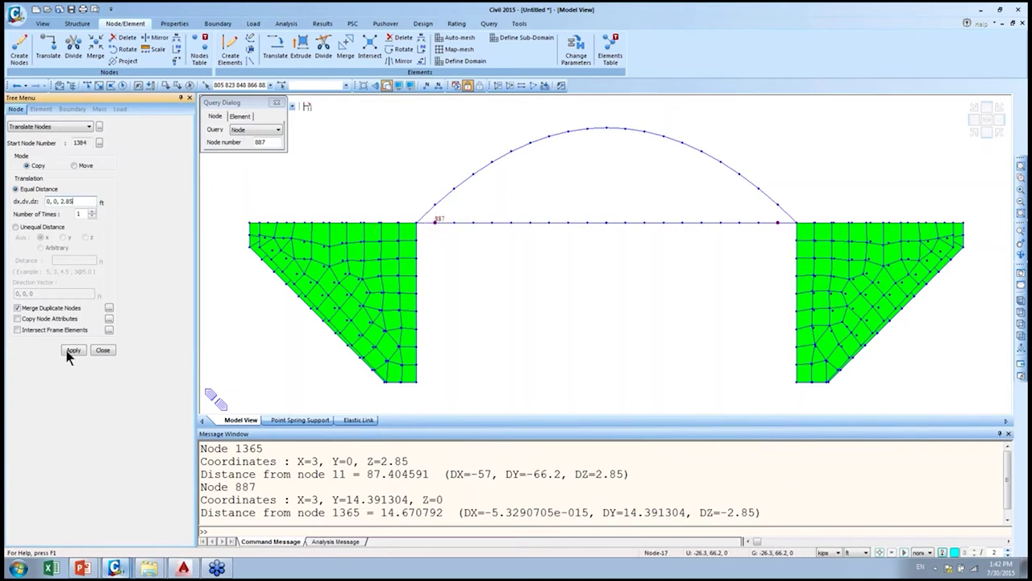
pyautogui.click(81, 167)
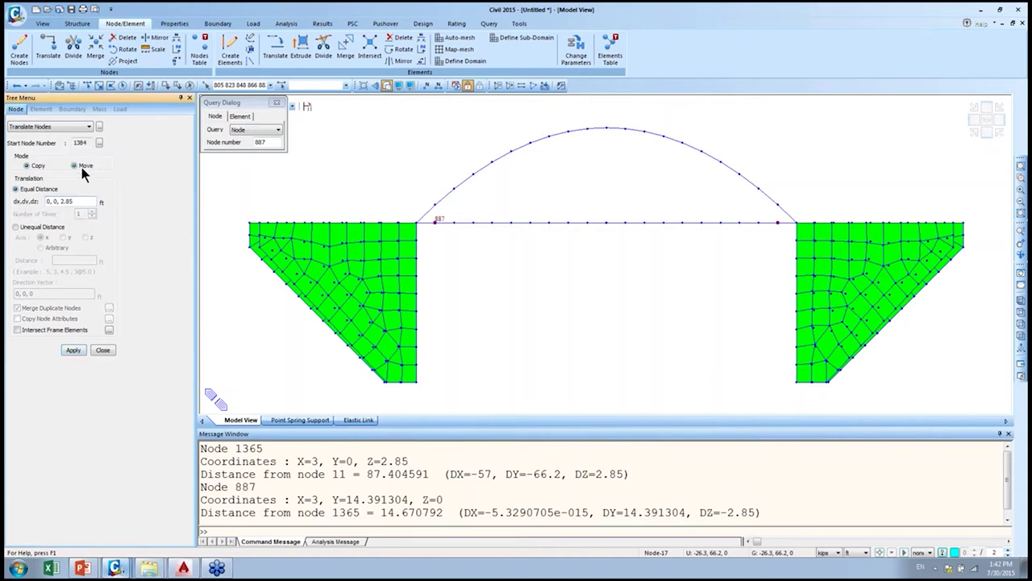
pyautogui.click(74, 350)
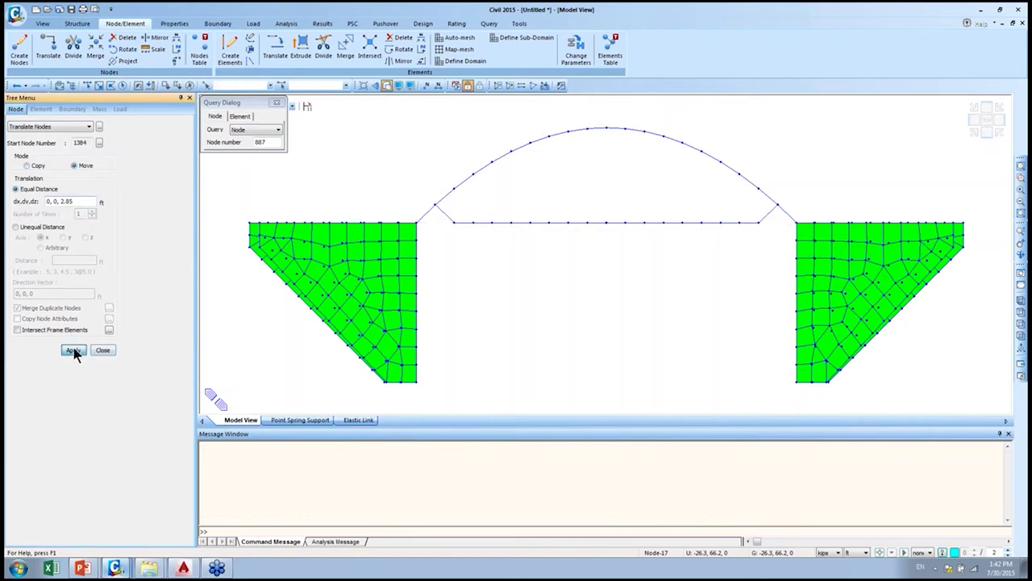
pyautogui.click(386, 86)
pyautogui.moveTo(516, 219); pyautogui.dragTo(525, 228, button='middle')
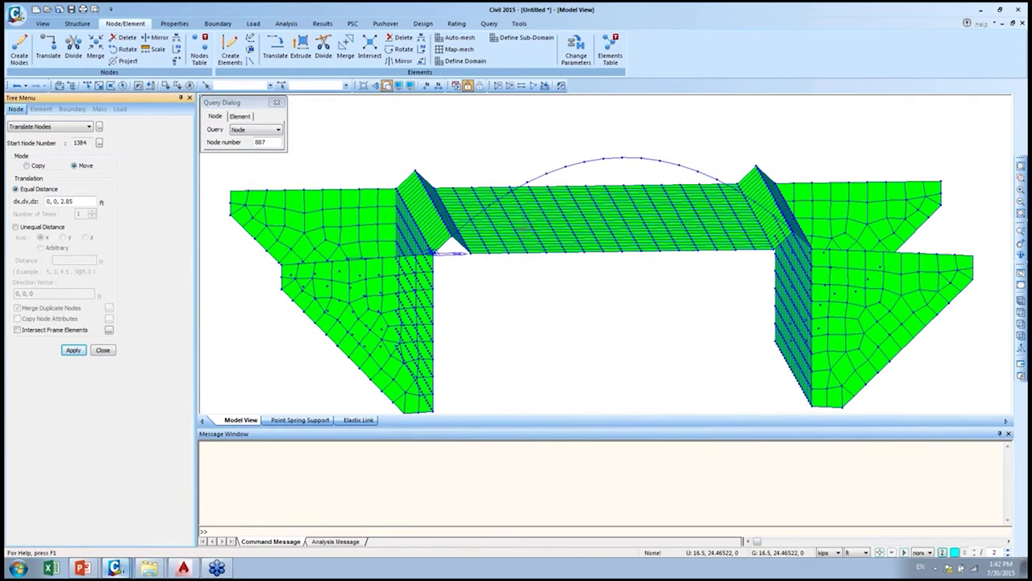
pyautogui.moveTo(640, 277); pyautogui.dragTo(585, 266, button='middle')
pyautogui.moveTo(516, 289); pyautogui.dragTo(456, 214, button='middle')
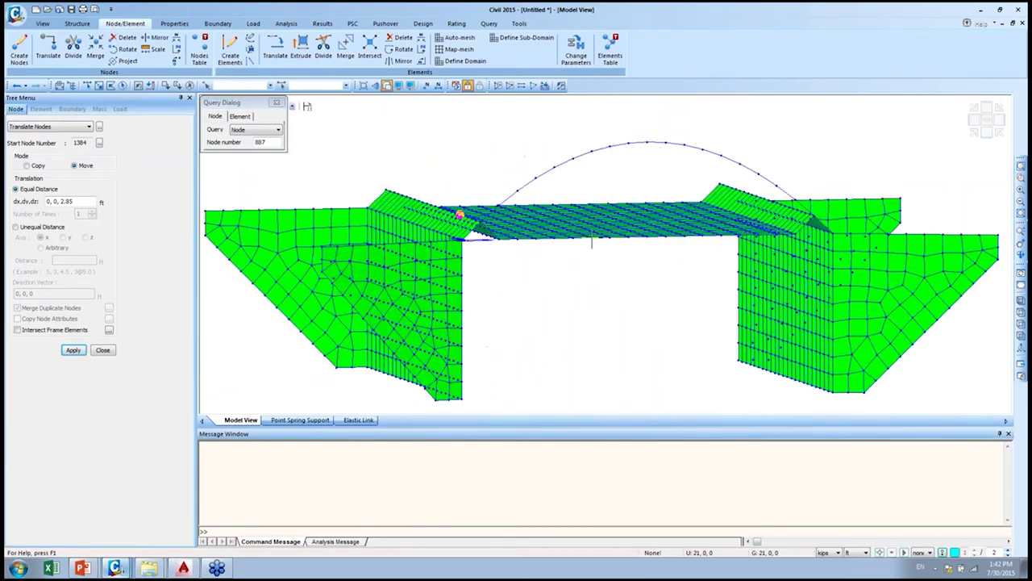
pyautogui.click(987, 134)
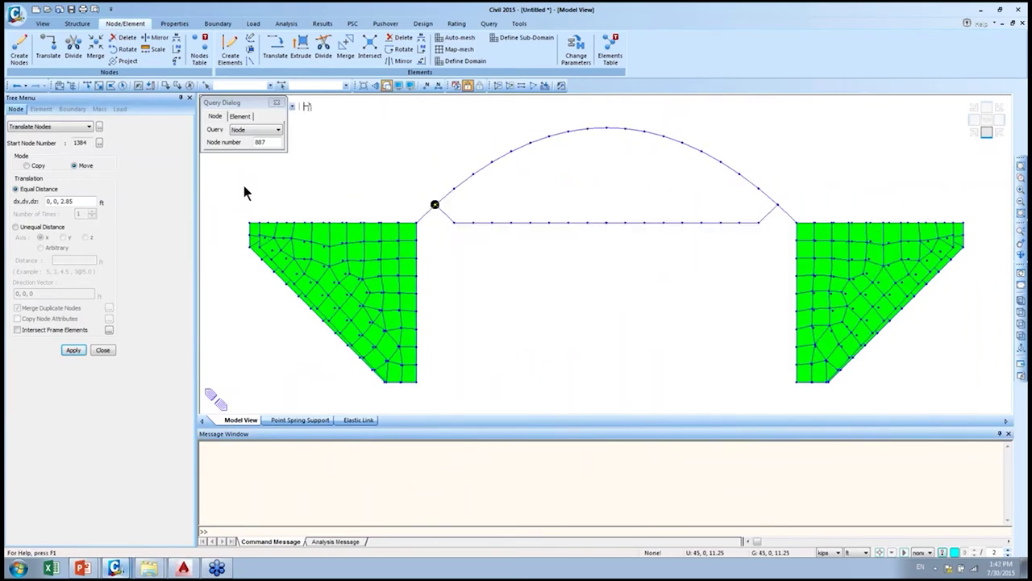
# - Select the second interior slab node rows from both ends and query slab node 905 and arch node 1366 for their distance
pyautogui.click(464, 235)
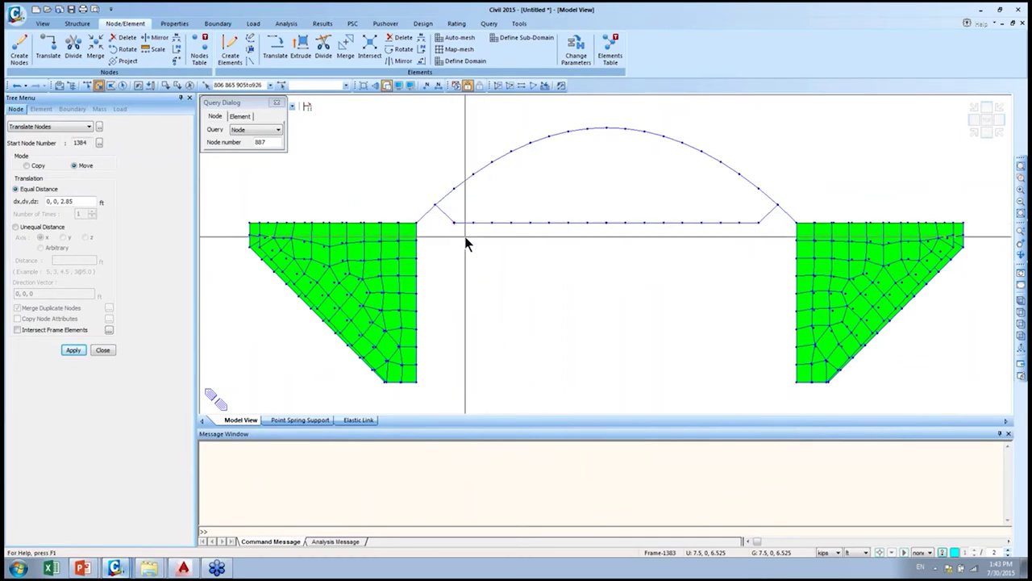
pyautogui.click(759, 235)
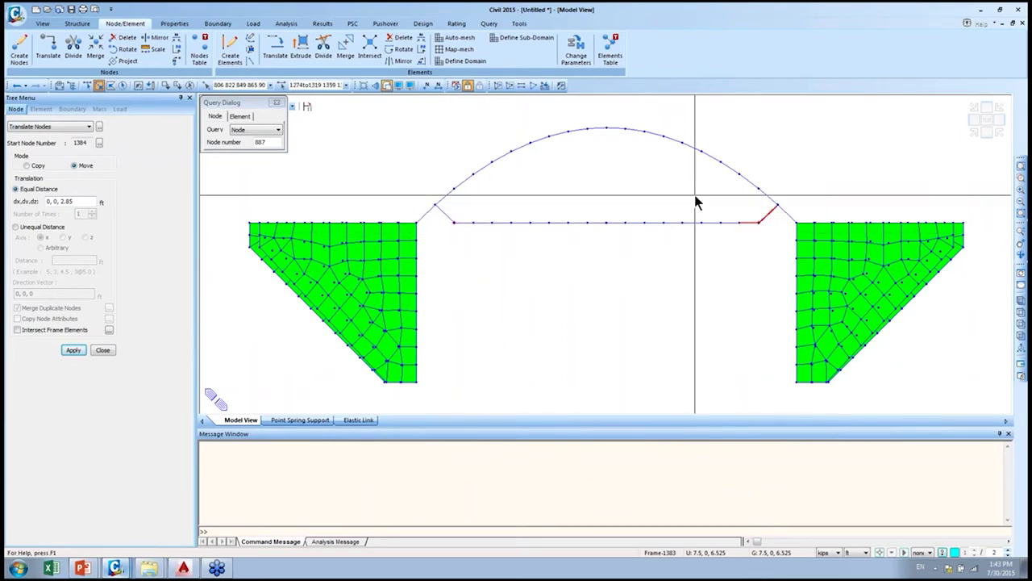
pyautogui.click(265, 143)
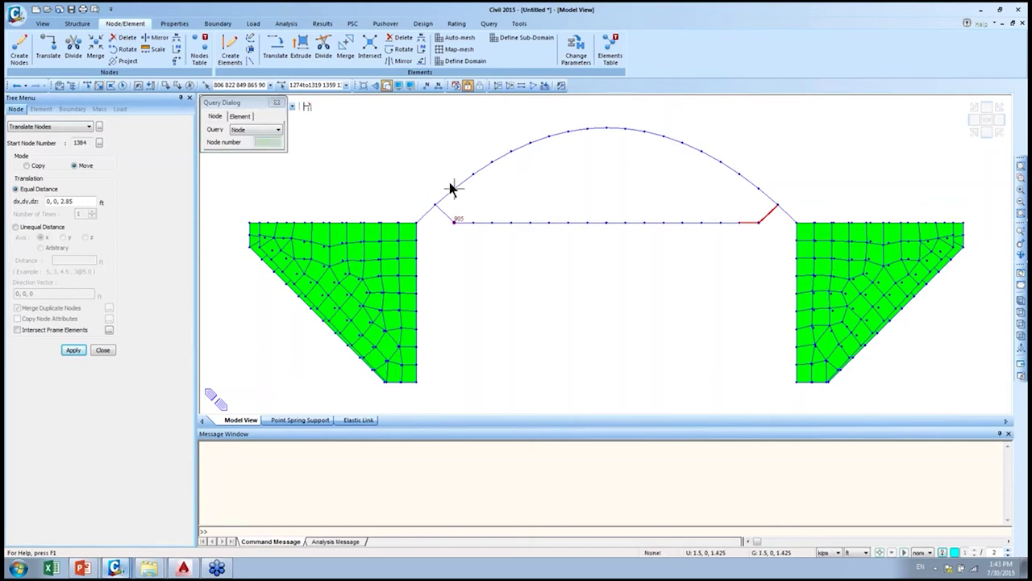
pyautogui.click(453, 188)
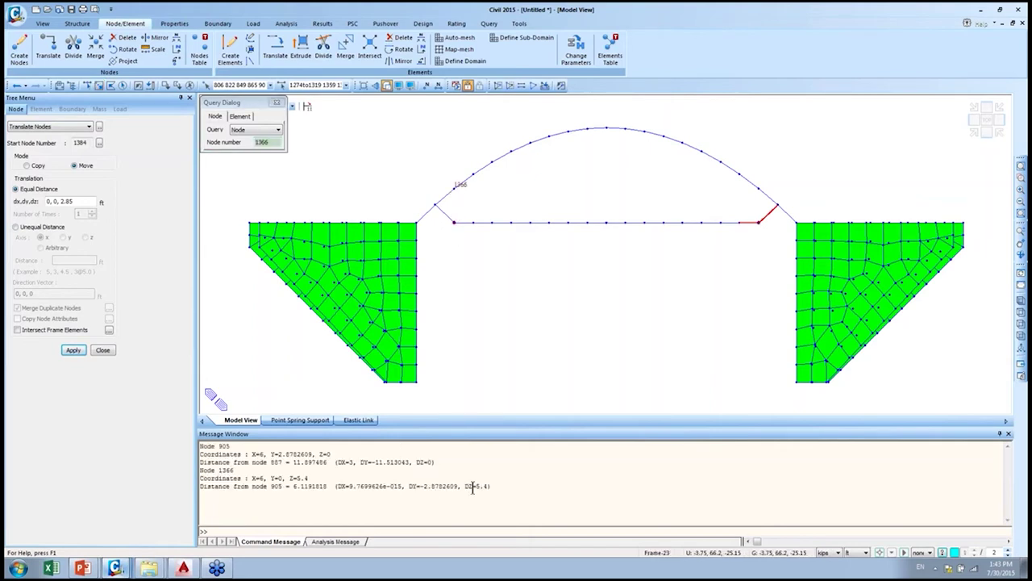
# - Move the selected second interior slab node rows by 0, 0, 5.4 ft to the arch's height
pyautogui.click(64, 203)
pyautogui.press('BackSpace')
pyautogui.press('BackSpace')
pyautogui.press('BackSpace')
pyautogui.press('BackSpace')
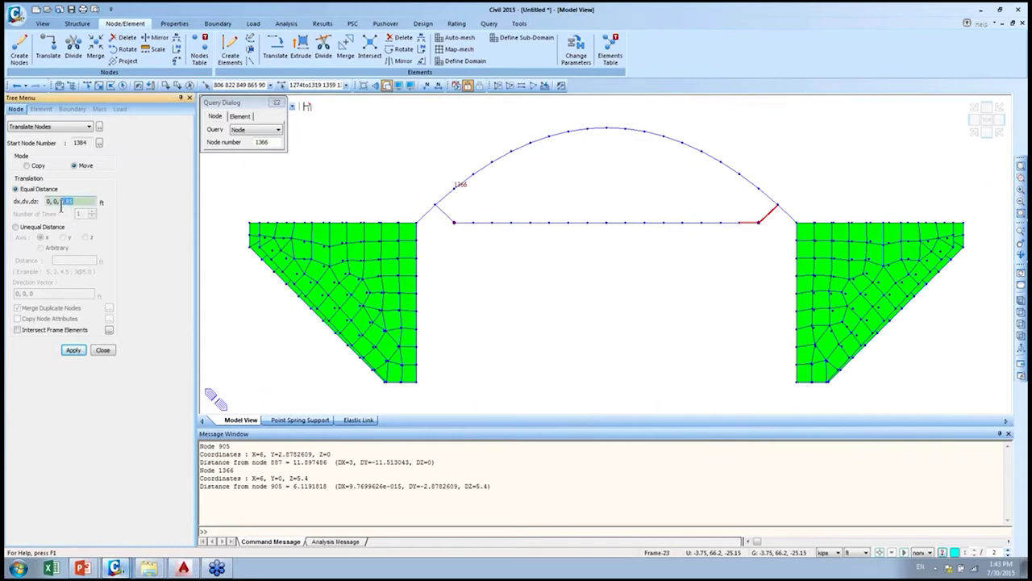
pyautogui.write('5.4')
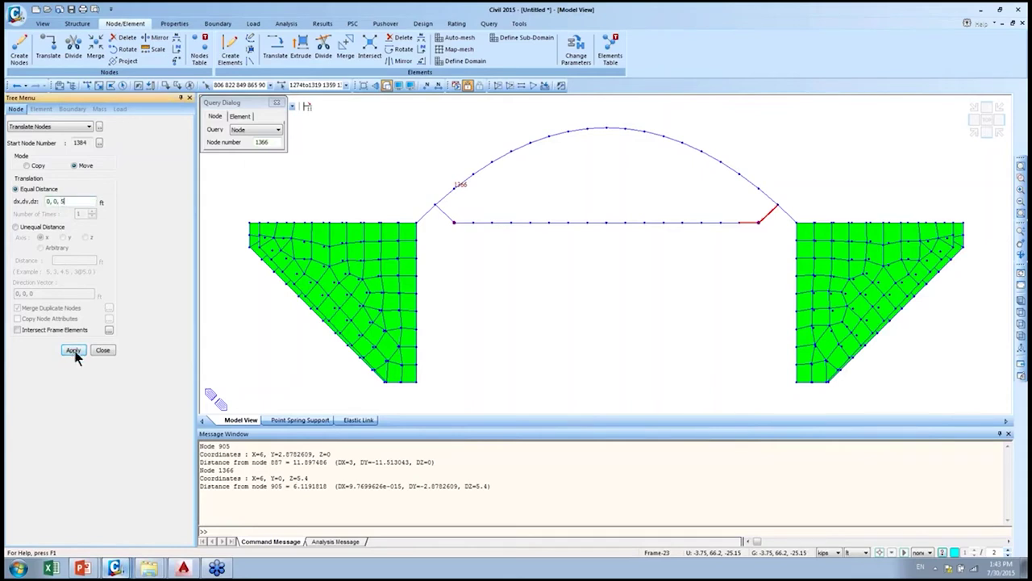
pyautogui.click(73, 349)
# - Window-select the third interior slab node rows from both ends, query arch node 1367 and slab node 929, and enlarge the output text
pyautogui.click(94, 85)
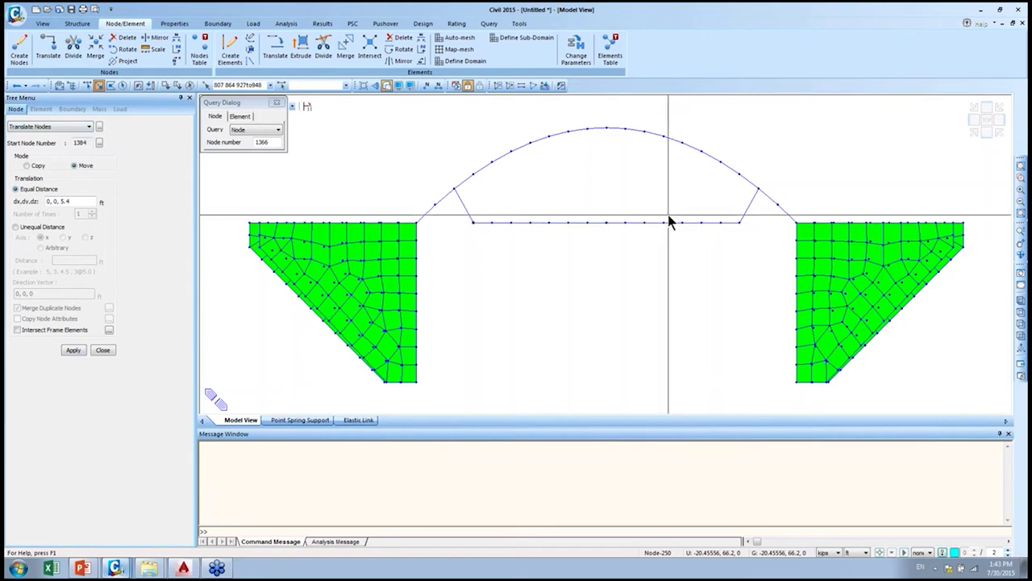
pyautogui.click(750, 230)
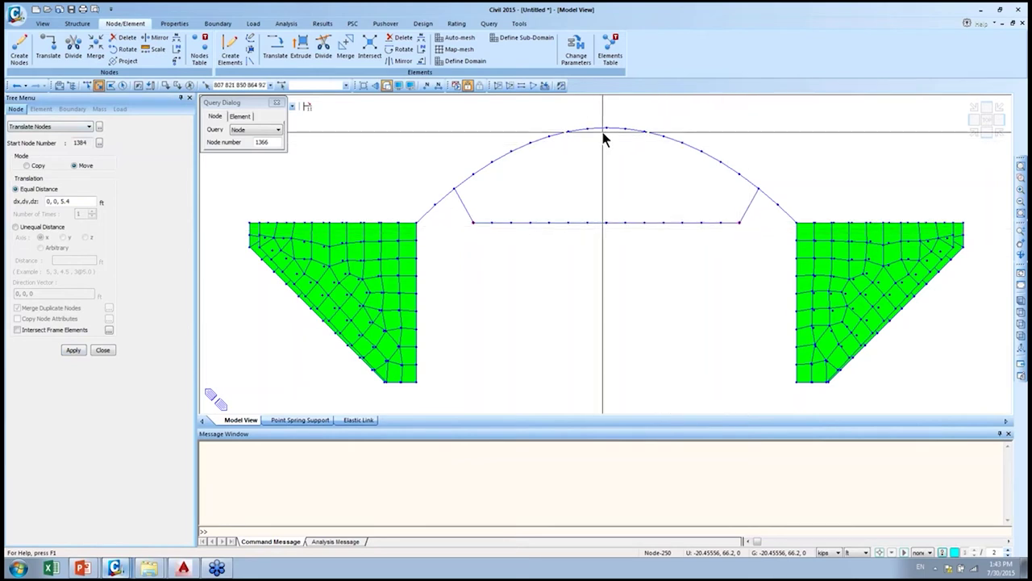
pyautogui.click(282, 142)
pyautogui.click(472, 173)
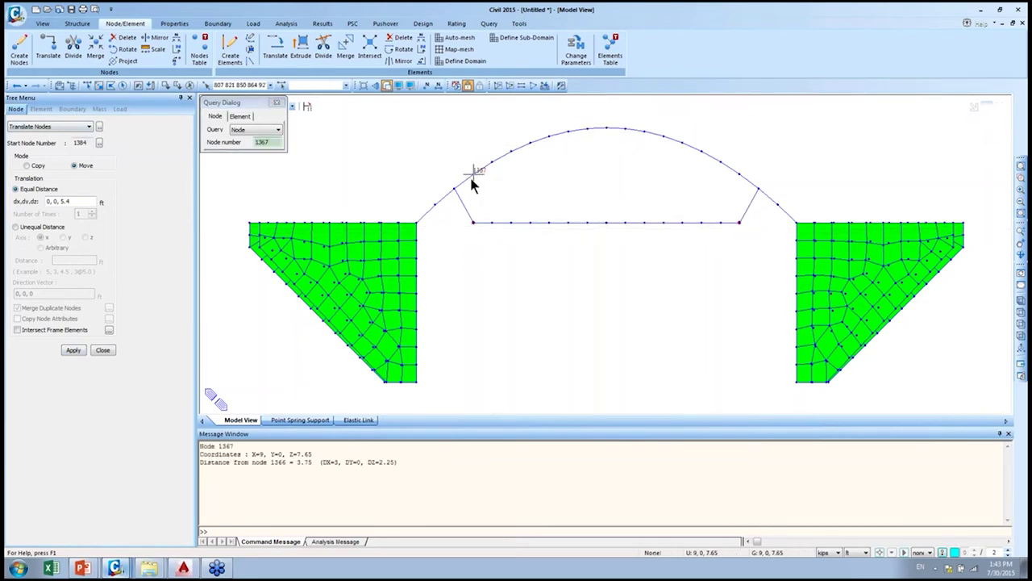
pyautogui.click(474, 222)
pyautogui.click(402, 492)
pyautogui.keyDown('ctrl'); pyautogui.scroll(2, 403, 492); pyautogui.keyUp('ctrl')
# - Move the selected third interior slab node rows by 0, 0, 7.65 ft and check the raised slab in 3D
pyautogui.click(95, 202)
pyautogui.press('BackSpace')
pyautogui.press('BackSpace')
pyautogui.write('7.65')
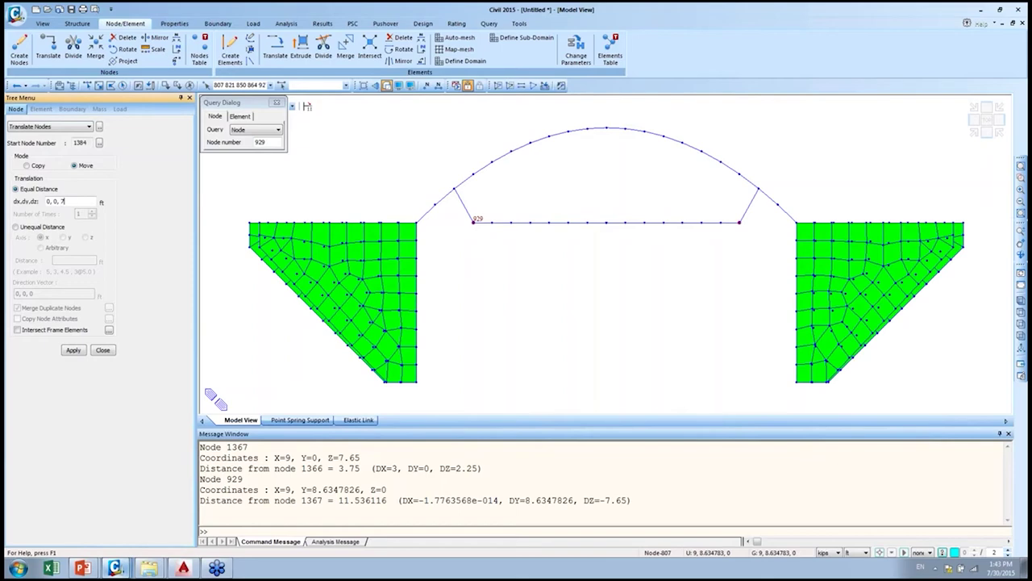
pyautogui.click(74, 350)
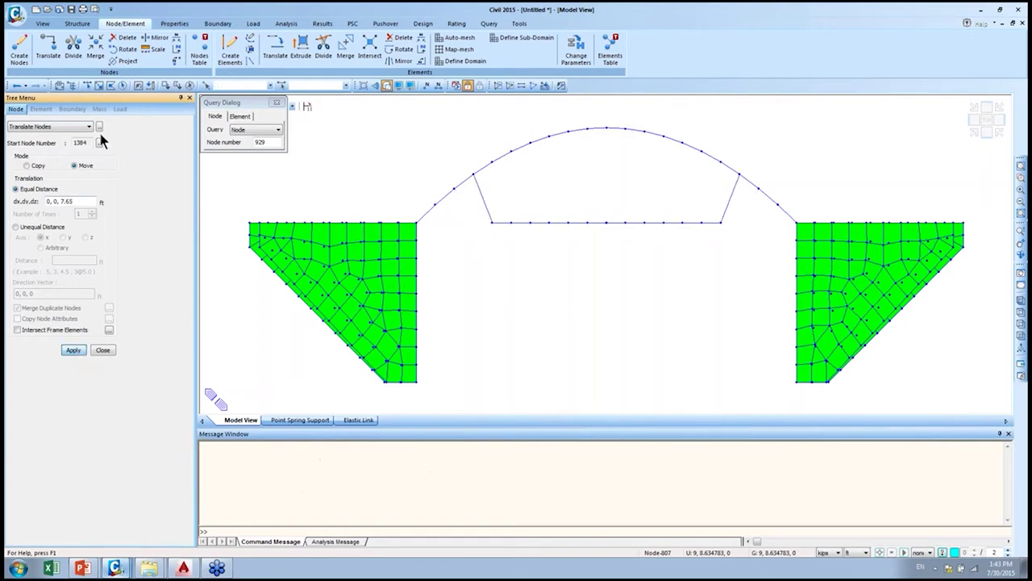
pyautogui.keyDown('ctrl'); pyautogui.moveTo(548, 238); pyautogui.dragTo(483, 279, button='middle'); pyautogui.keyUp('ctrl')
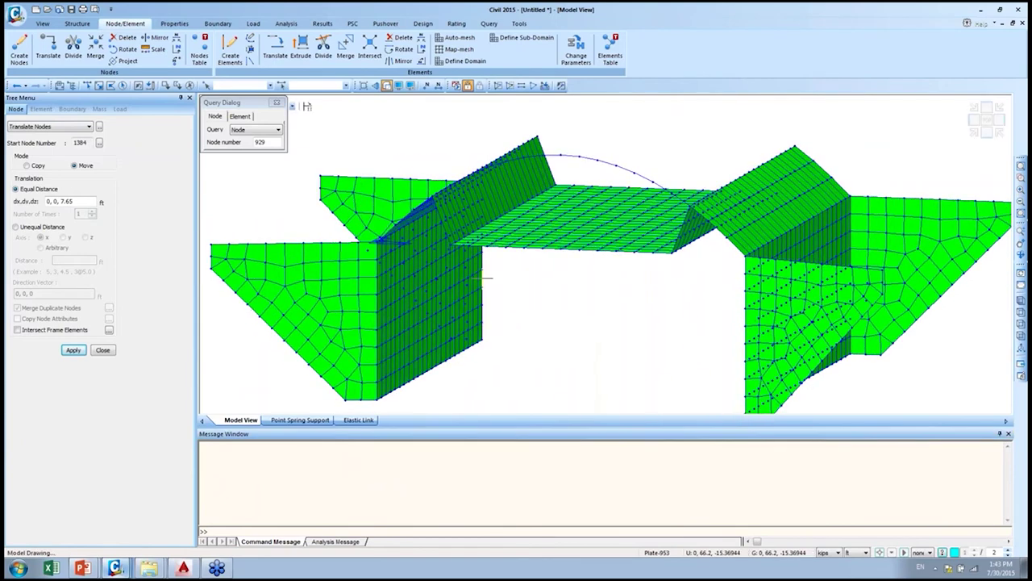
# - Switch to the Civil 2015 window holding the Box Culvert Bridge Arch Analysis model
pyautogui.click(117, 570)
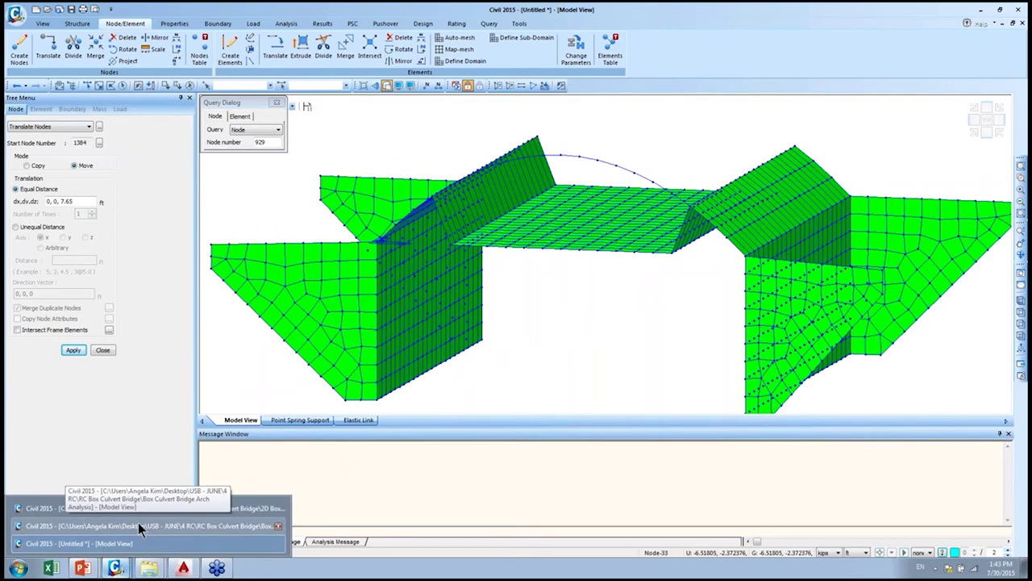
pyautogui.click(138, 521)
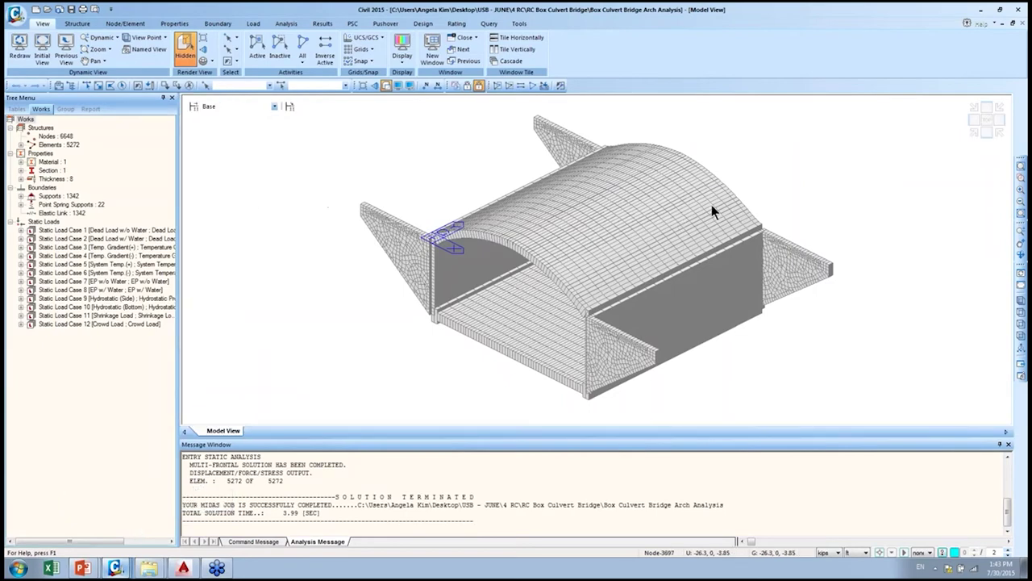
pyautogui.click(989, 127)
pyautogui.click(975, 132)
pyautogui.moveTo(905, 192); pyautogui.dragTo(855, 187, button='middle')
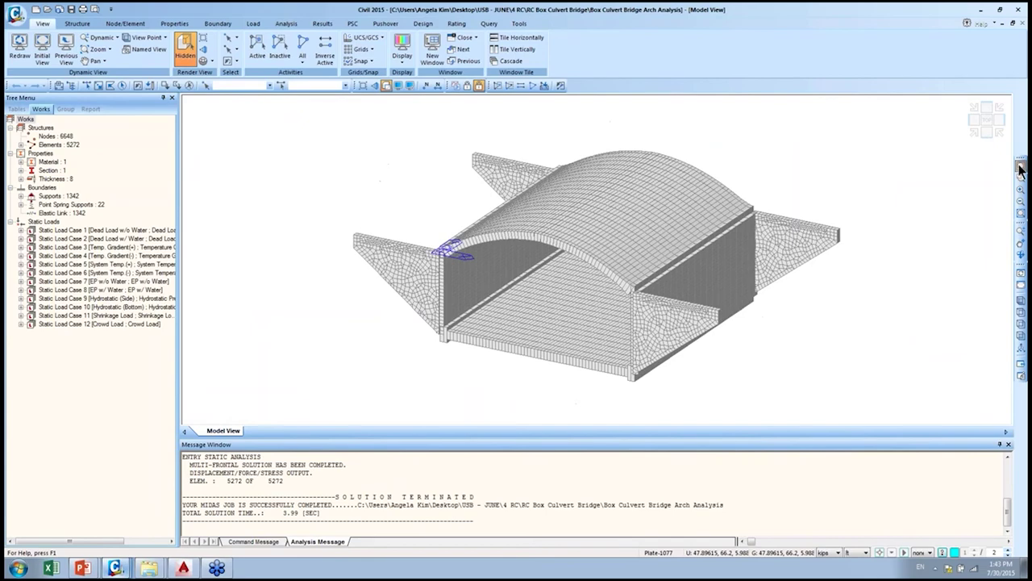
pyautogui.scroll(2, 748, 334)
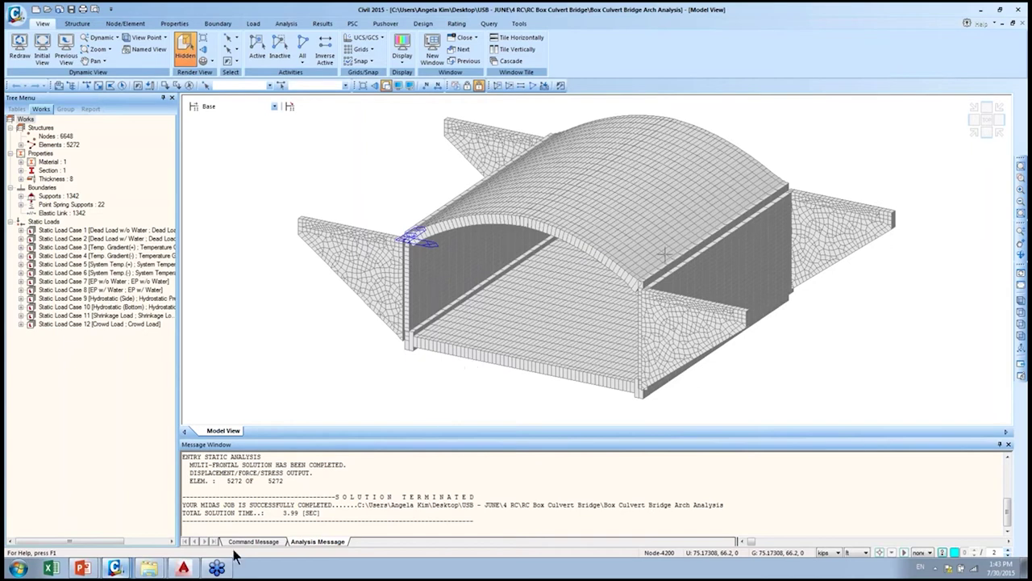
pyautogui.moveTo(122, 570)
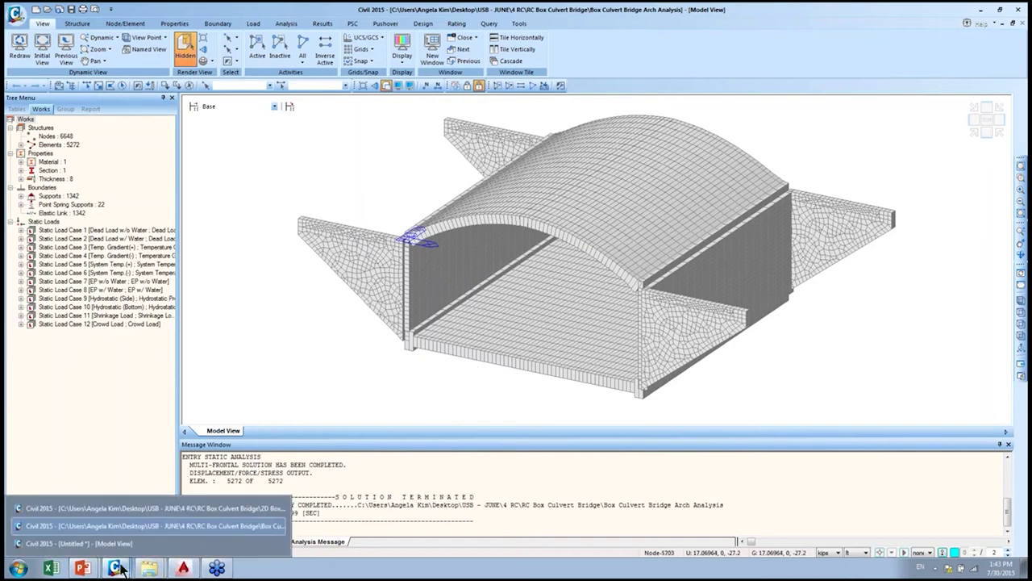
pyautogui.click(77, 25)
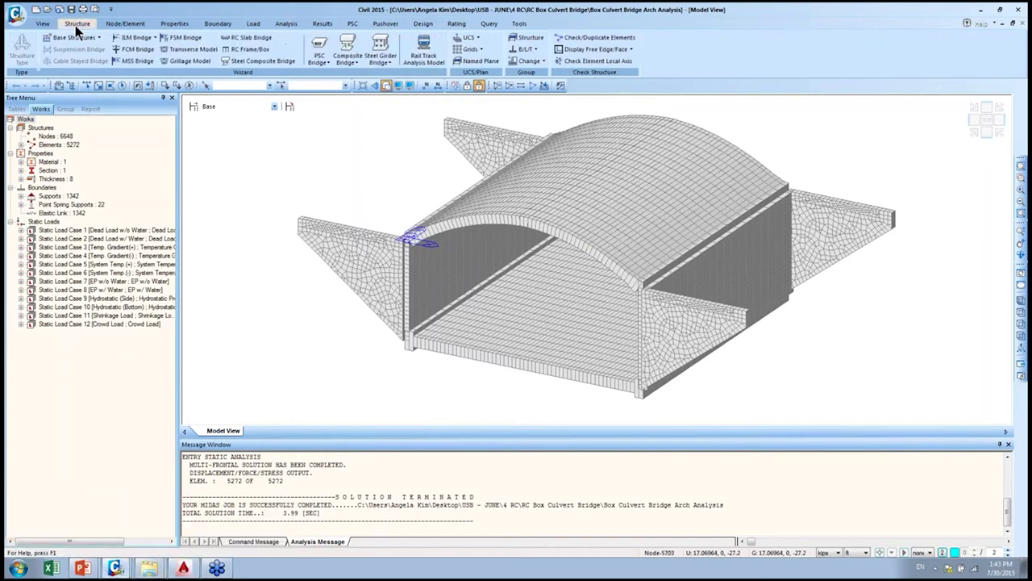
pyautogui.click(134, 26)
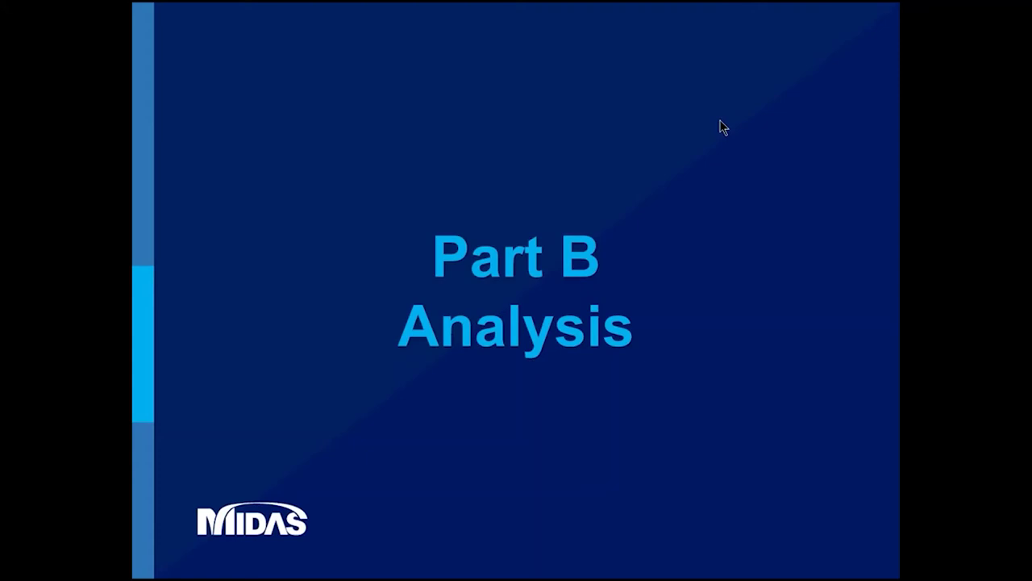
pyautogui.click(772, 345)
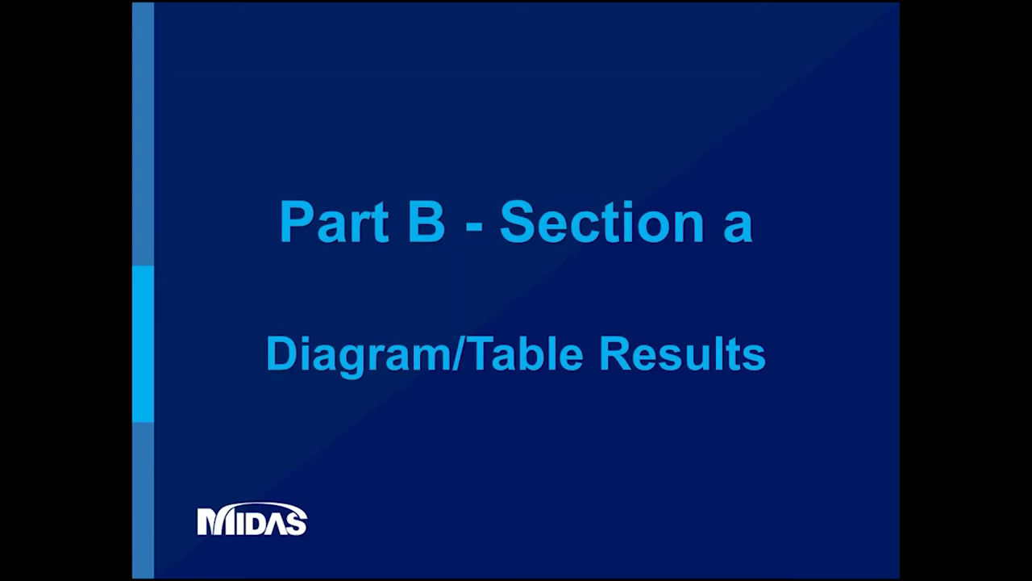
pyautogui.click(516, 302)
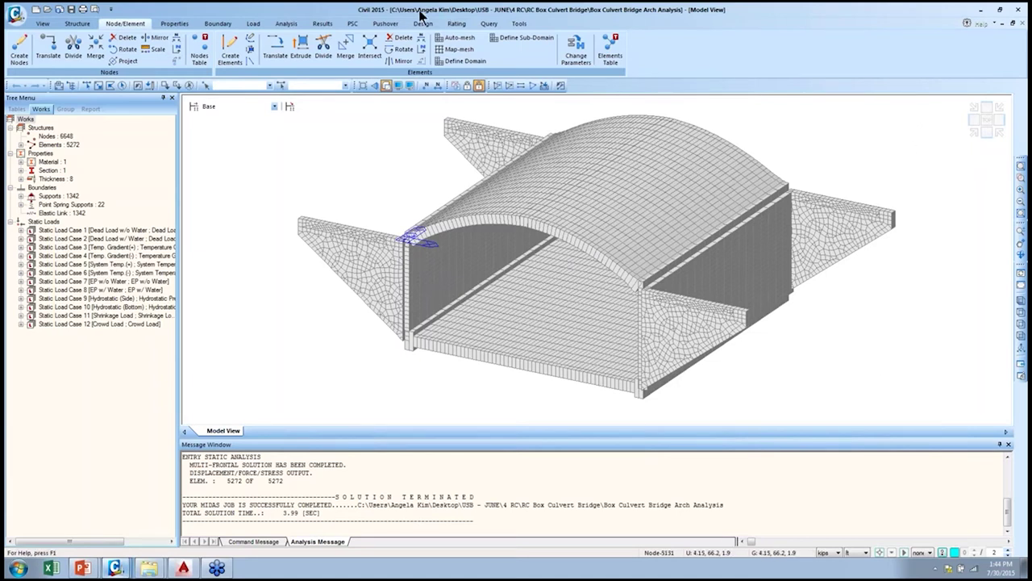
pyautogui.click(316, 25)
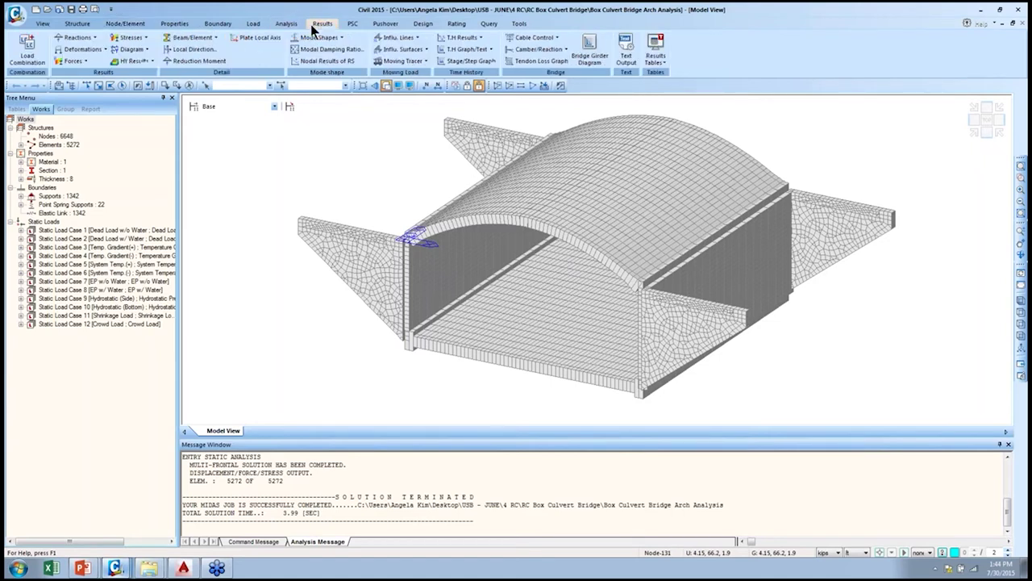
pyautogui.click(104, 66)
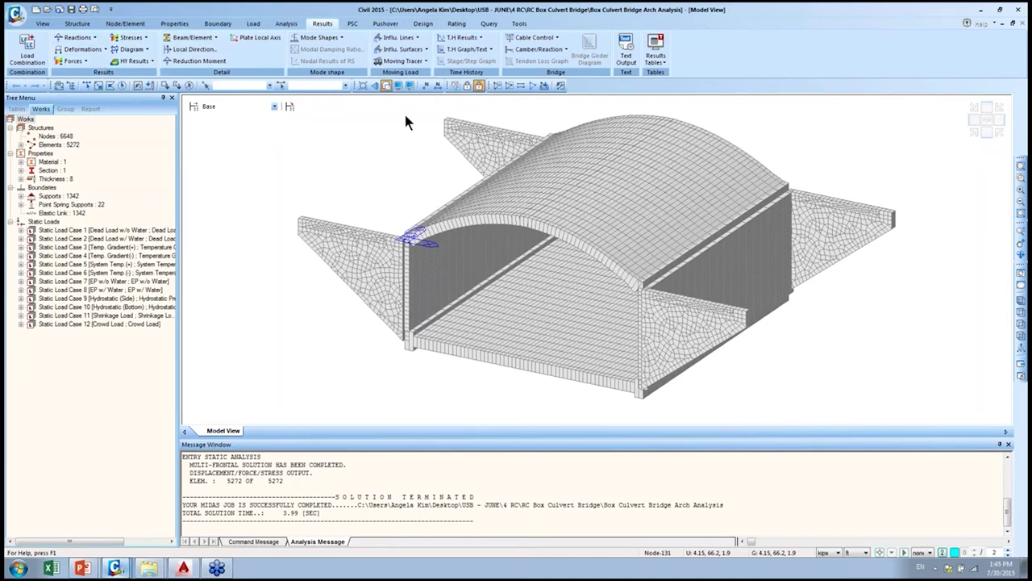
pyautogui.click(286, 23)
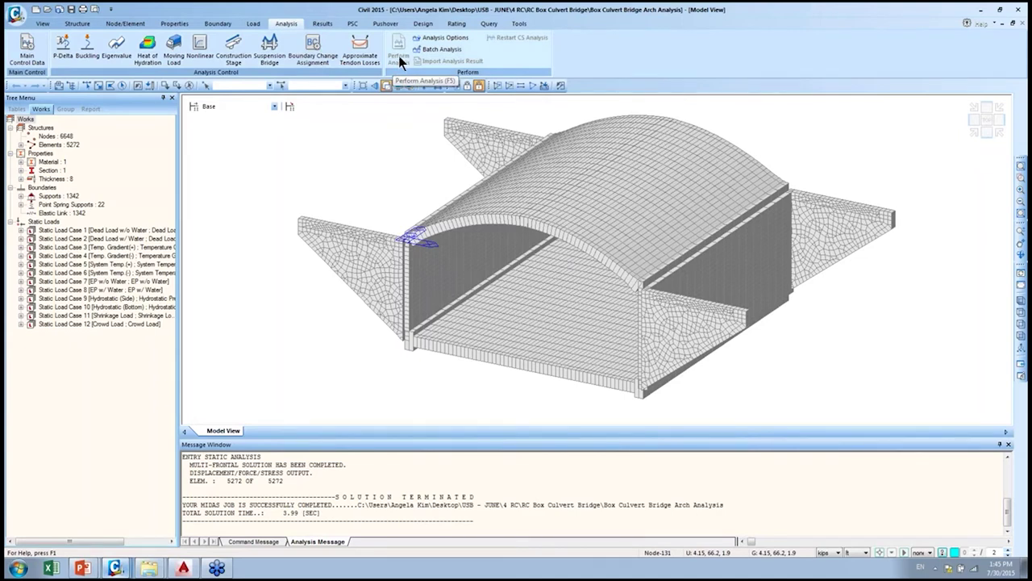
pyautogui.click(321, 25)
pyautogui.click(290, 23)
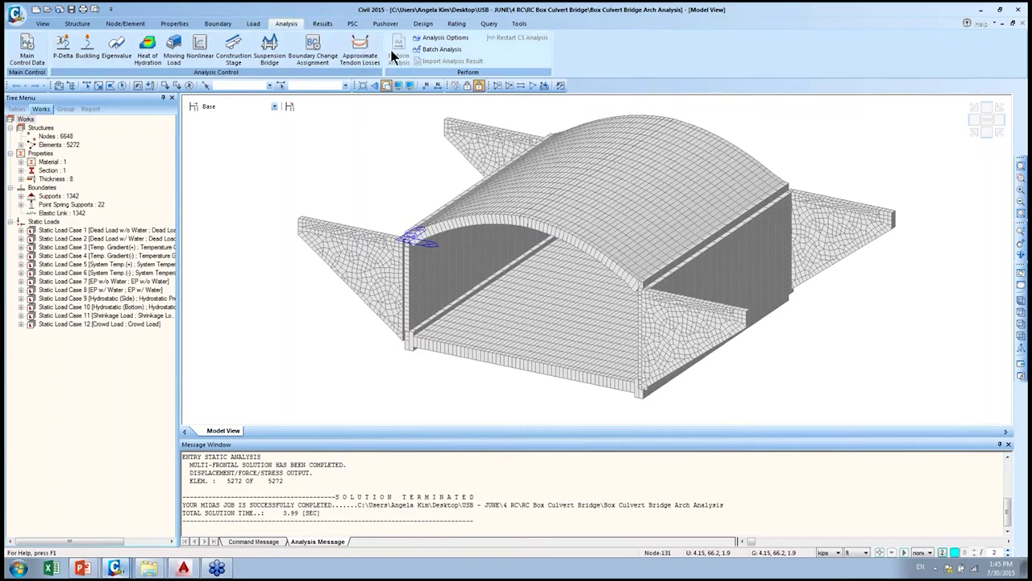
# - Display the plate Mxx moment contour with a legend for the Dead Load w/o Water case
pyautogui.click(330, 25)
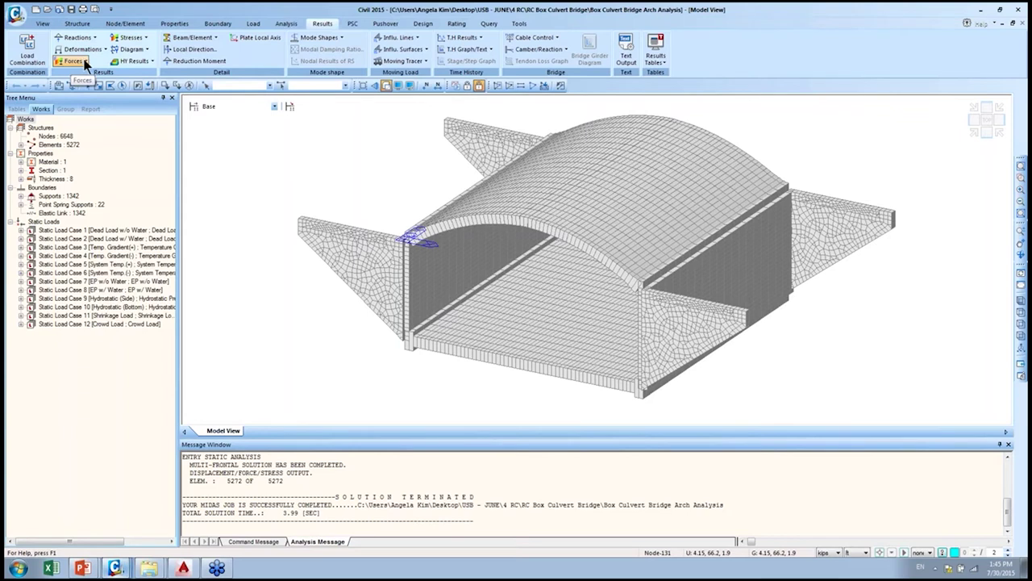
pyautogui.click(87, 62)
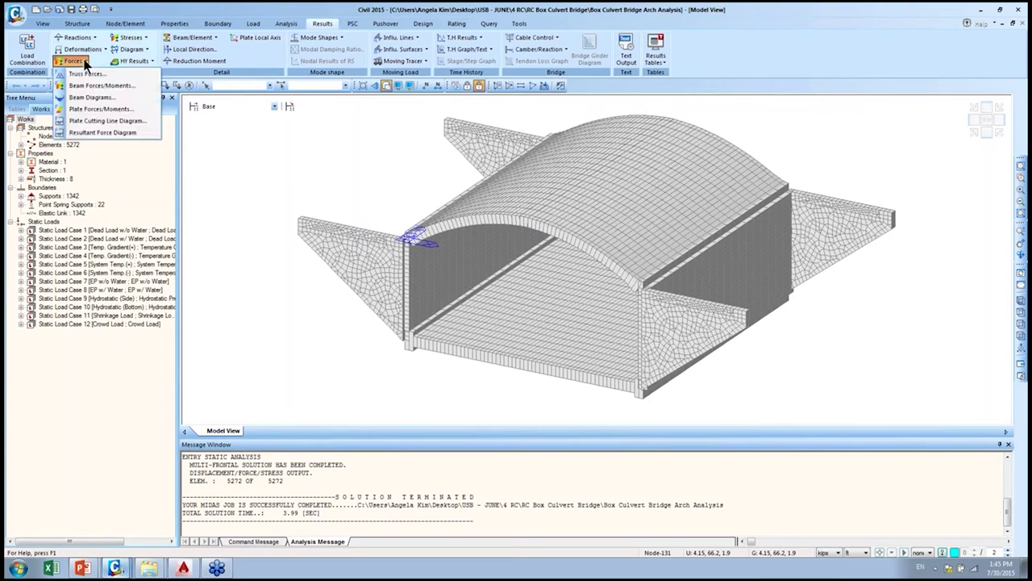
pyautogui.click(138, 109)
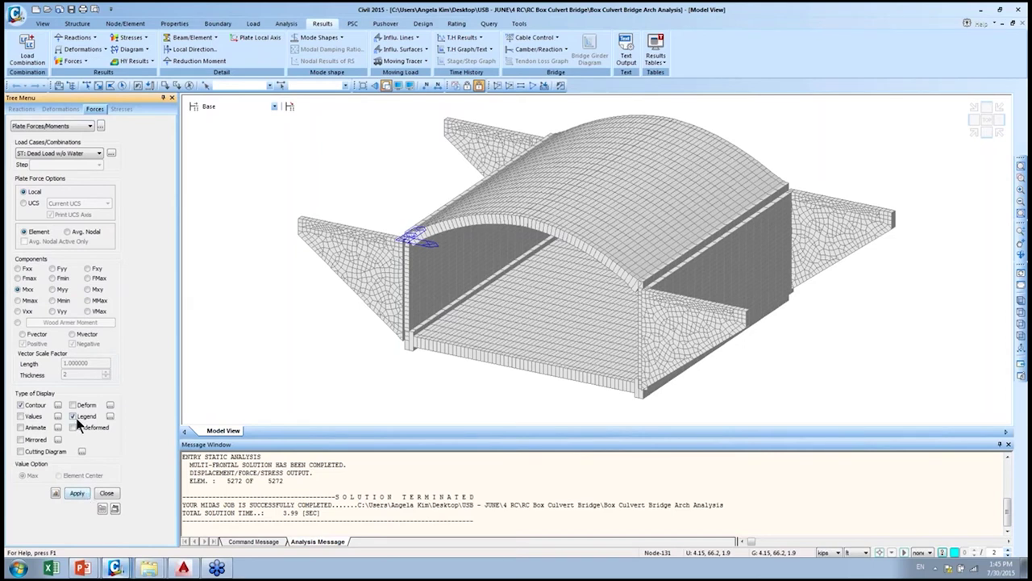
pyautogui.click(79, 497)
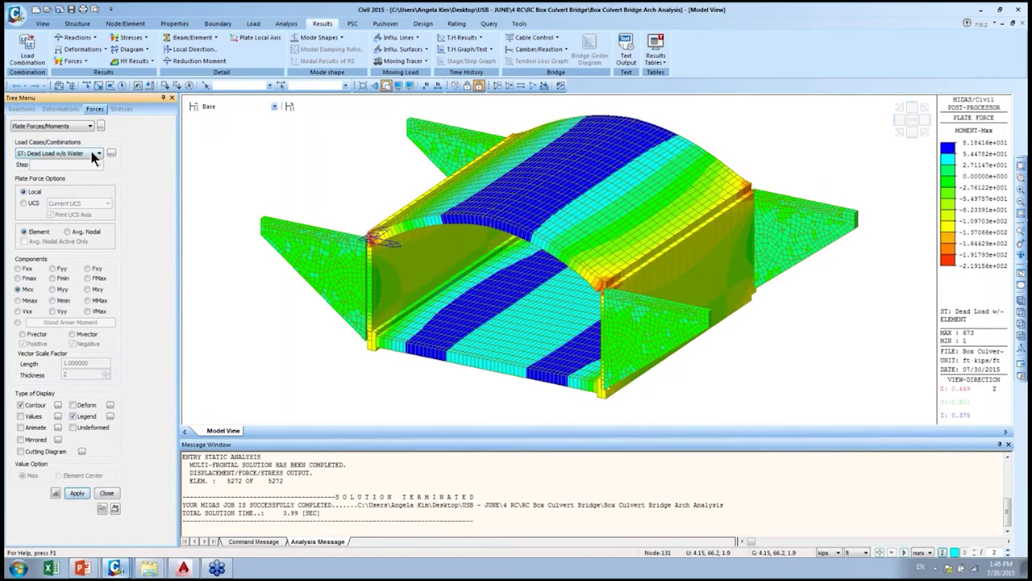
# - Redisplay the plate Mxx moment contour for the LCB1-Factored load combination and view the culvert from its other side
pyautogui.click(97, 154)
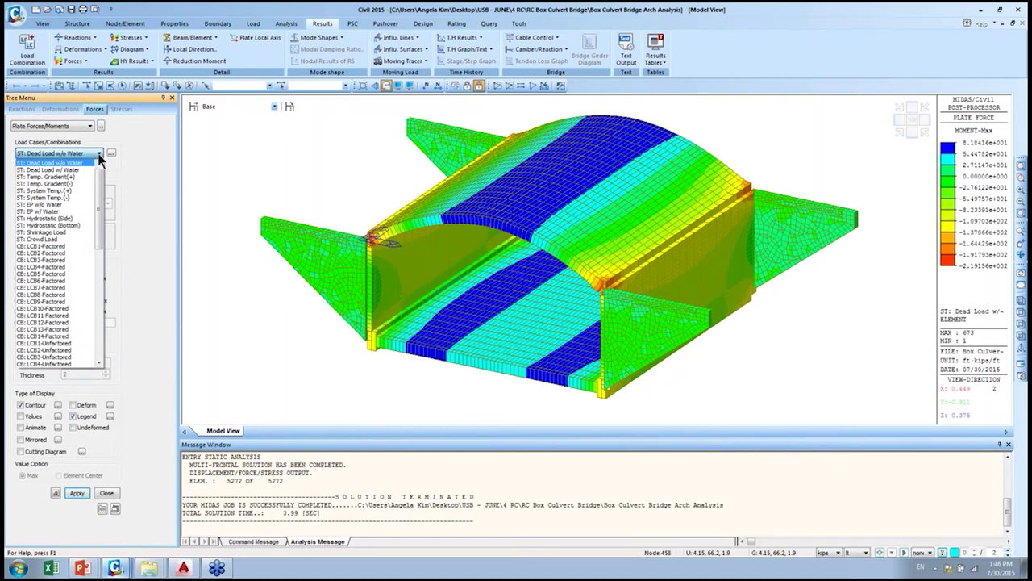
pyautogui.click(77, 245)
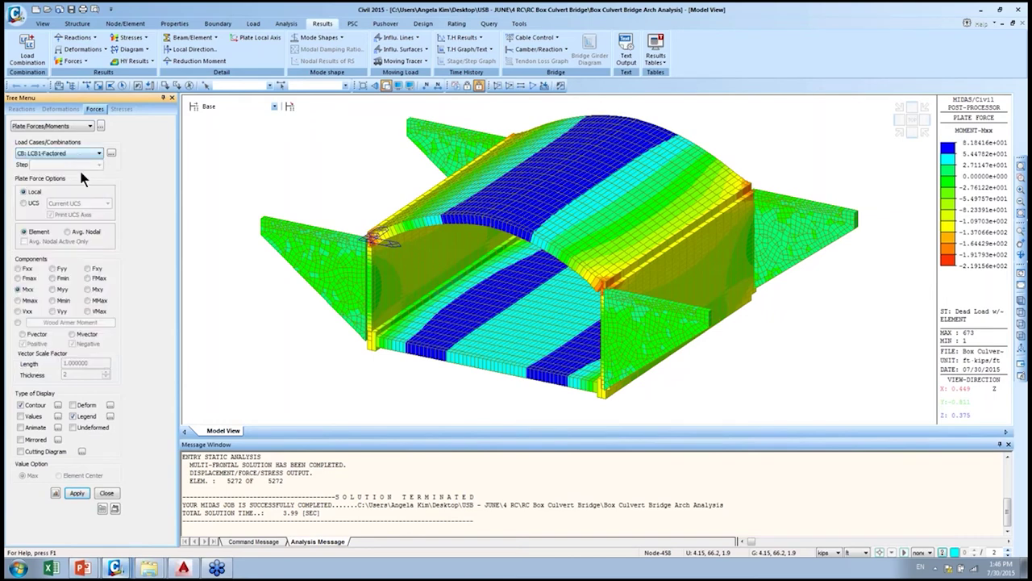
pyautogui.click(76, 493)
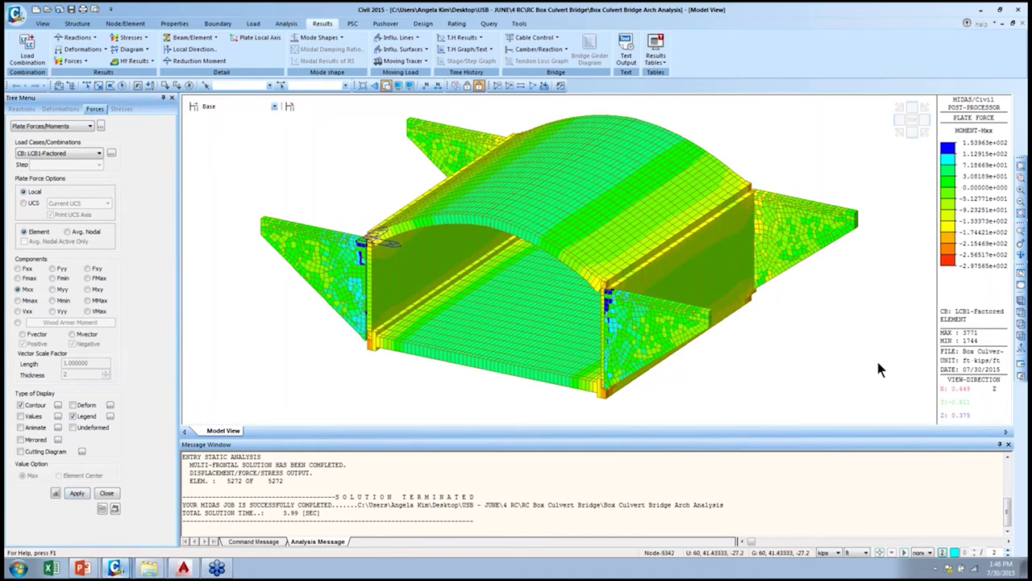
pyautogui.keyDown('ctrl'); pyautogui.moveTo(604, 253); pyautogui.dragTo(669, 238, button='middle'); pyautogui.keyUp('ctrl')
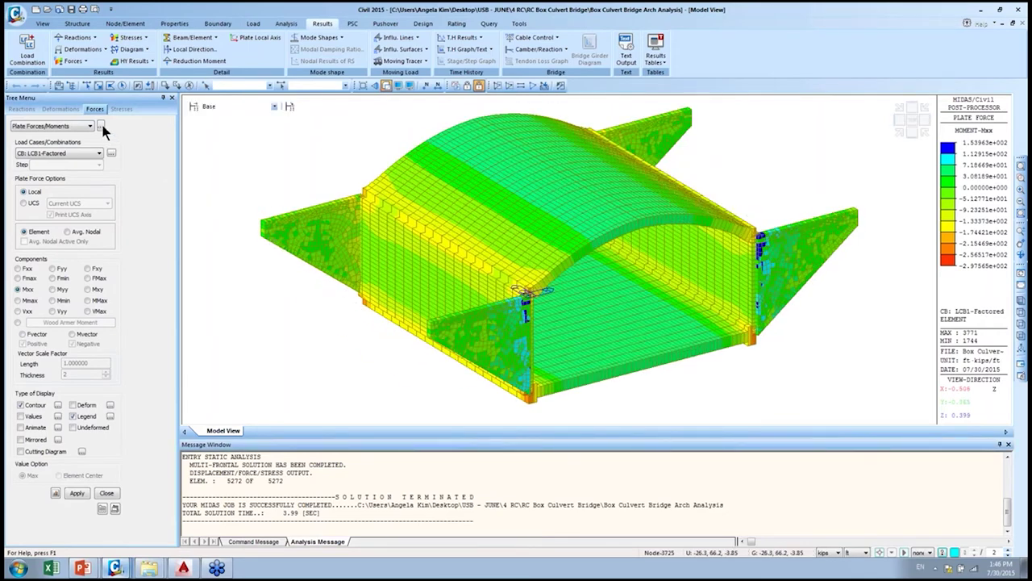
pyautogui.click(129, 37)
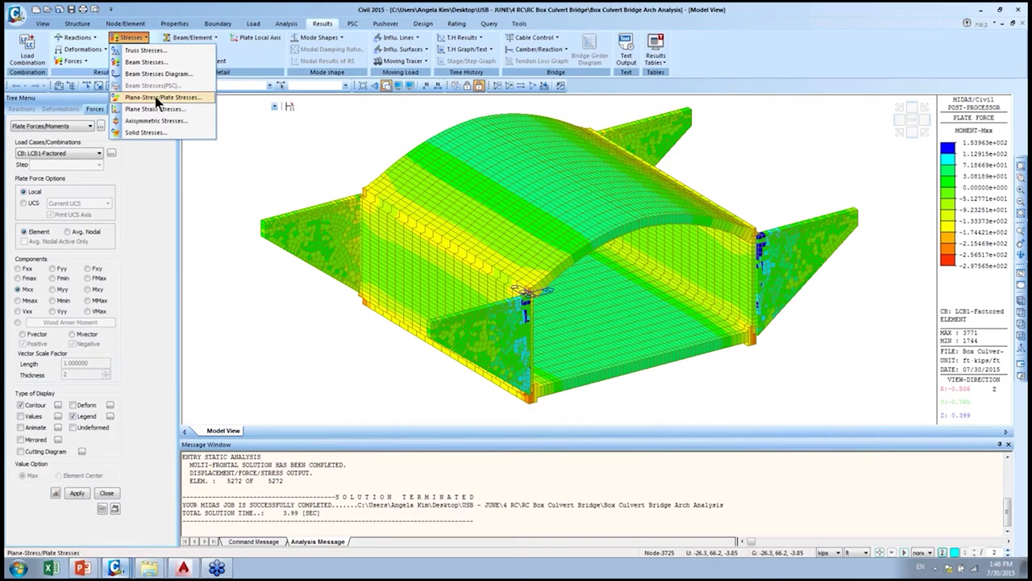
pyautogui.click(109, 137)
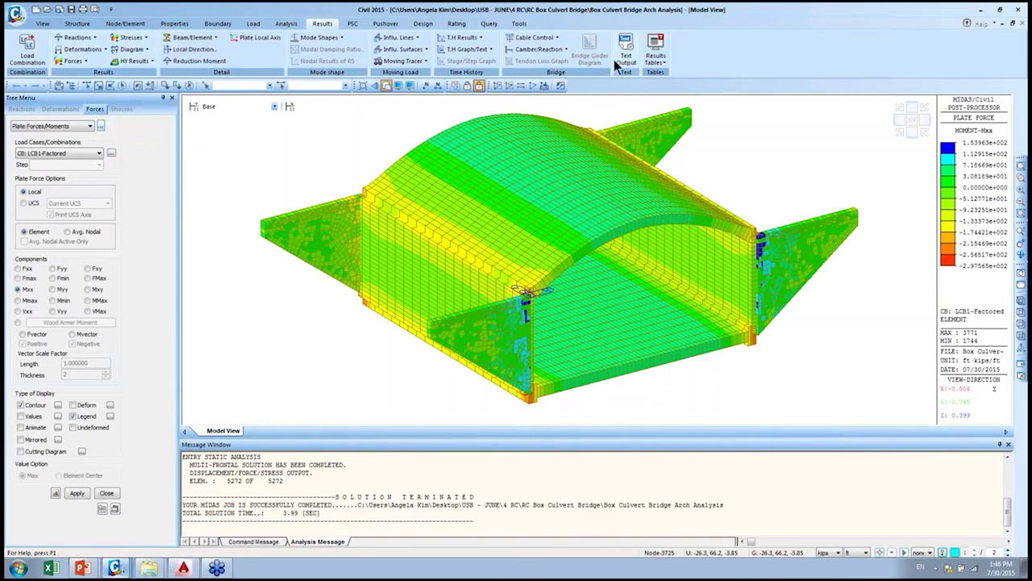
pyautogui.click(101, 126)
pyautogui.click(100, 126)
# - Start a local plate force results table and set its record selection type to Structure Group
pyautogui.click(668, 71)
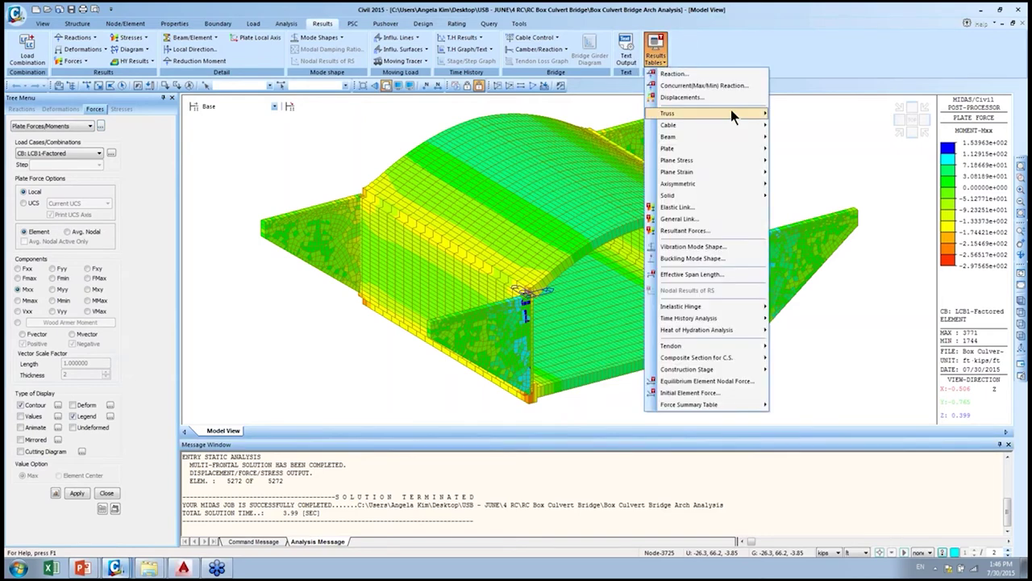
pyautogui.moveTo(699, 152)
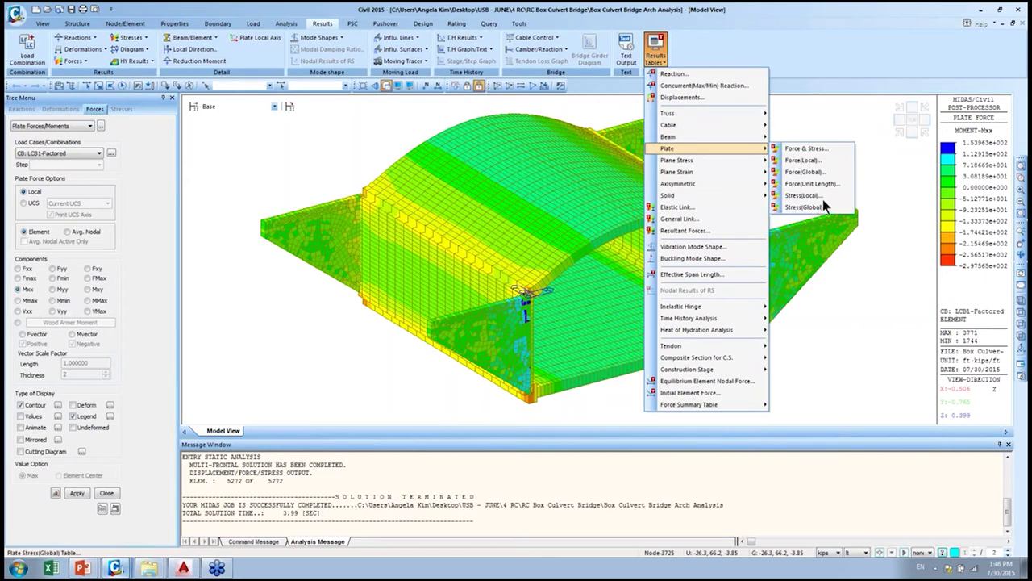
pyautogui.click(826, 158)
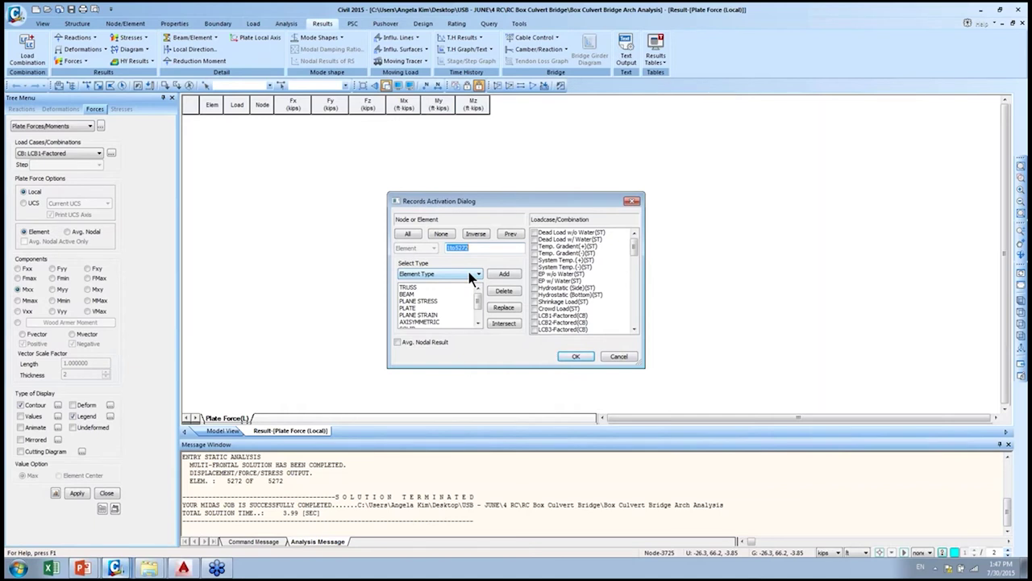
pyautogui.click(470, 275)
pyautogui.click(467, 318)
pyautogui.click(476, 275)
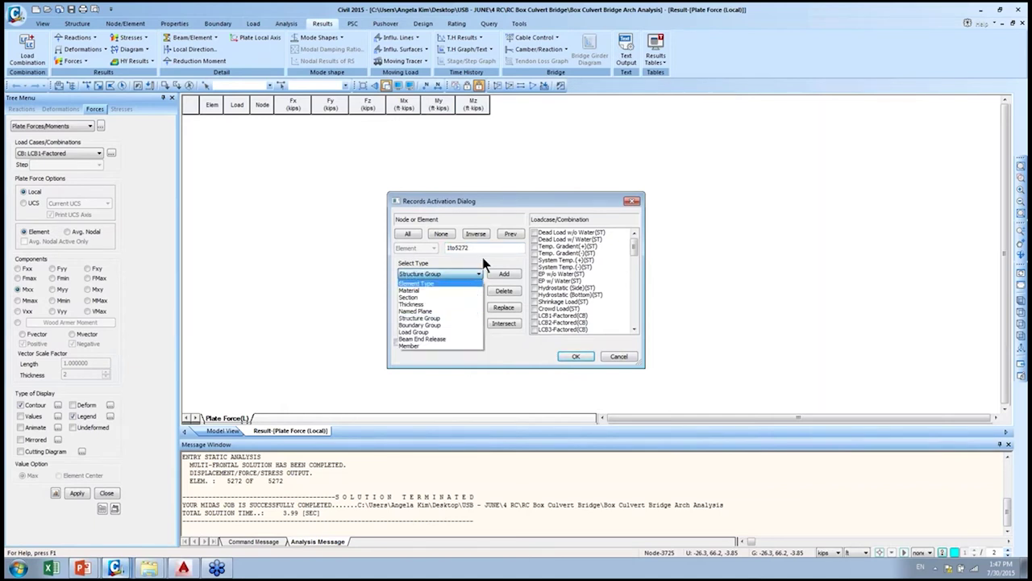
pyautogui.click(482, 258)
pyautogui.click(473, 298)
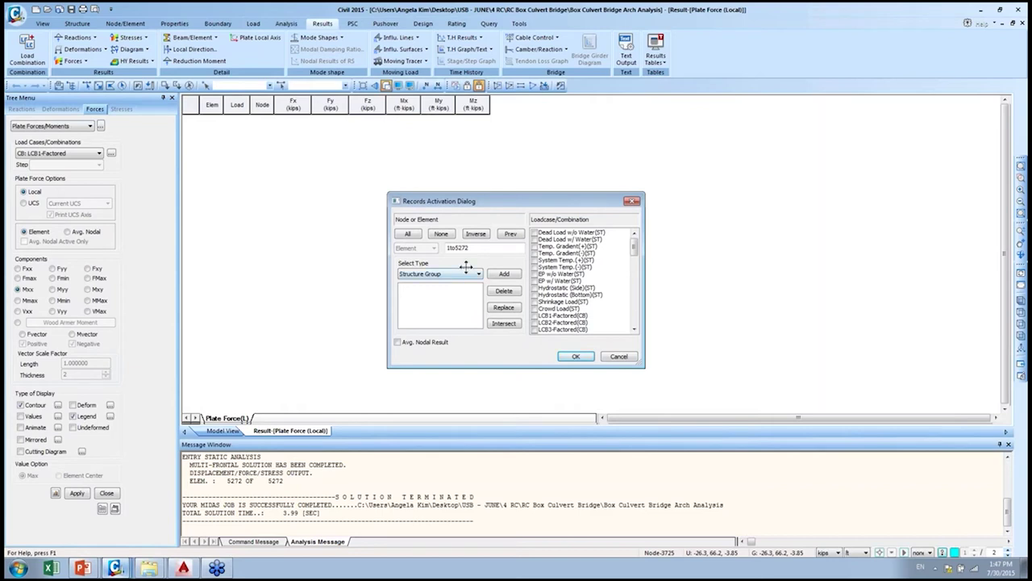
# - Generate the plate force table for elements 1to5272 with the Dead Load w/o Water and LCB1-Factored cases
pyautogui.click(497, 250)
pyautogui.click(533, 233)
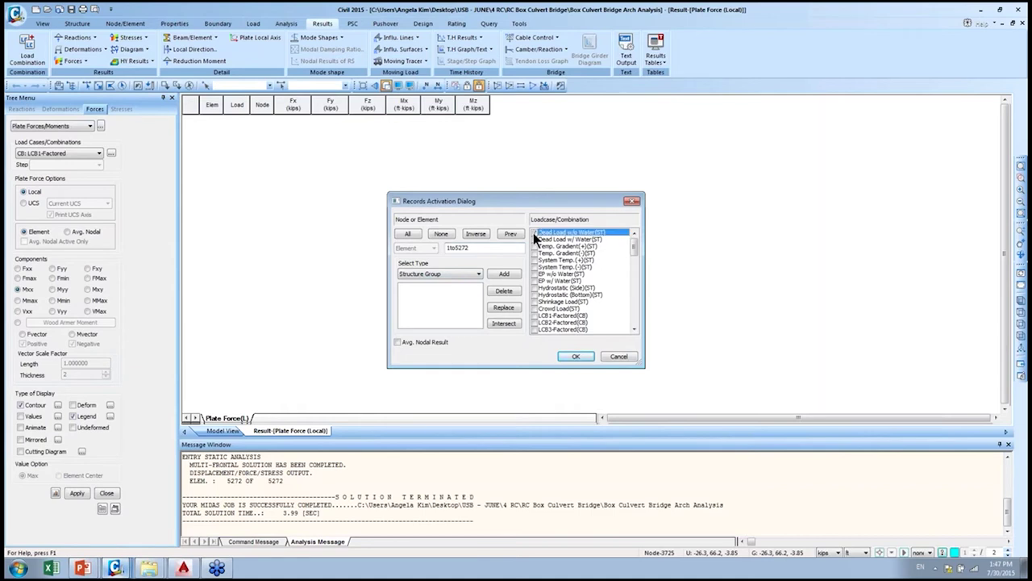
pyautogui.click(535, 315)
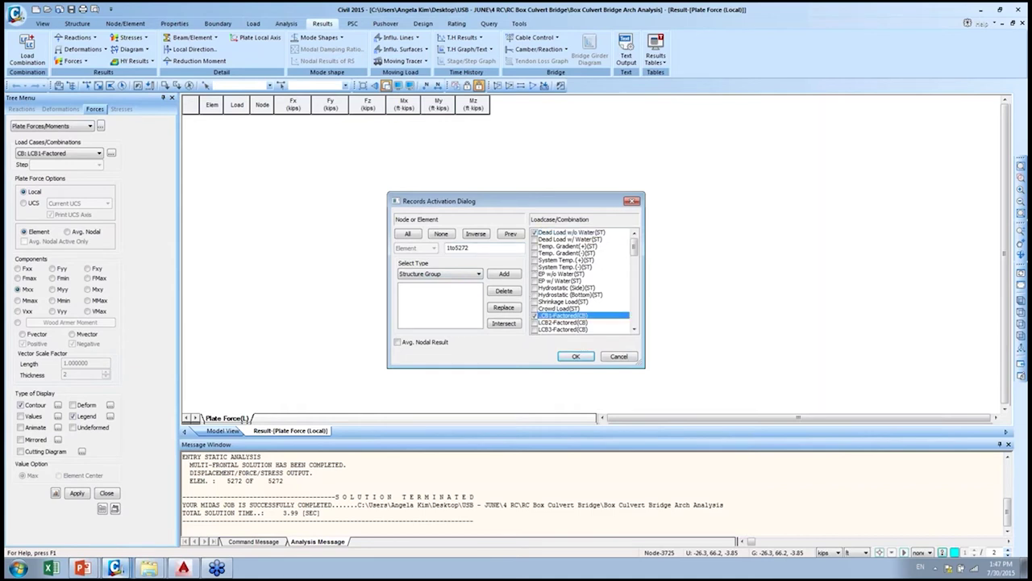
pyautogui.click(575, 356)
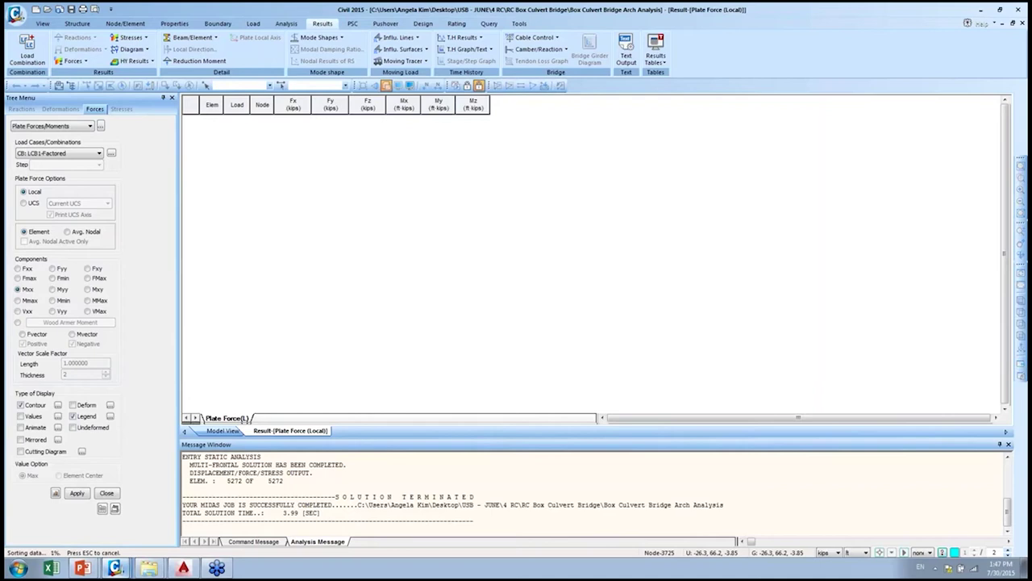
# - Enlarge the local plate force table and examine the nodal forces and moments of the first elements under dead load
pyautogui.click(288, 178)
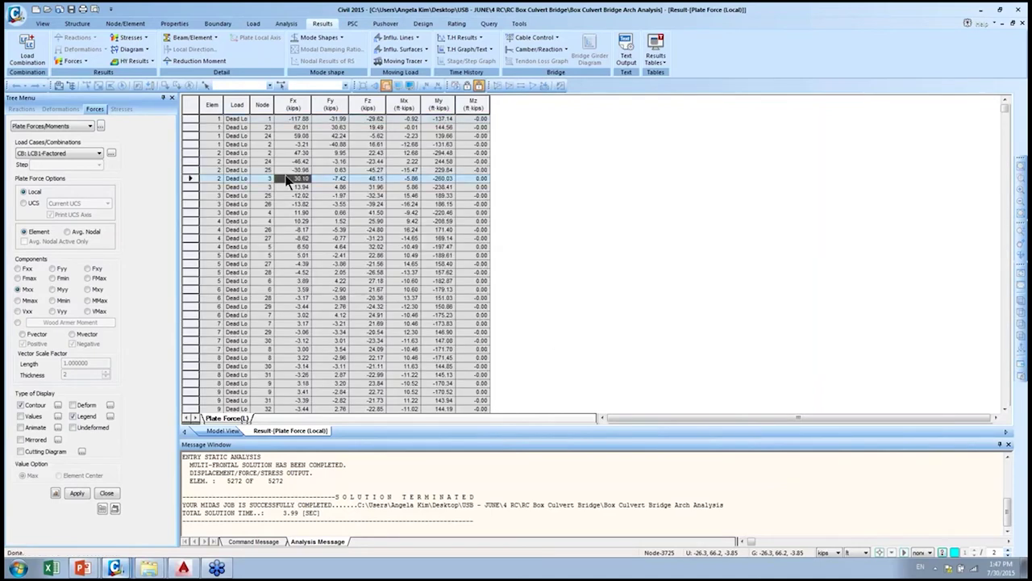
pyautogui.keyDown('ctrl'); pyautogui.scroll(4, 307, 189); pyautogui.keyUp('ctrl')
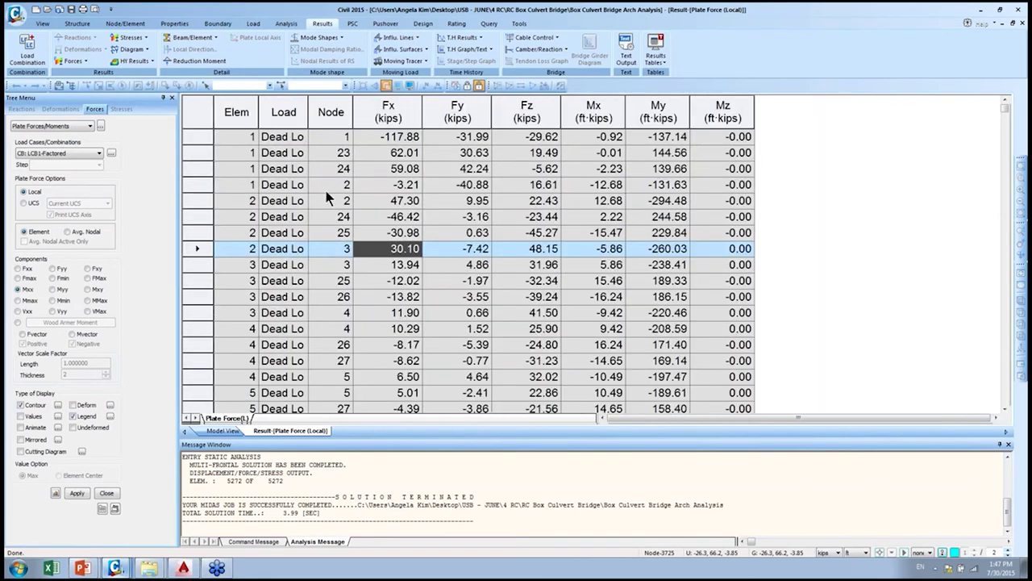
pyautogui.scroll(-3, 742, 232)
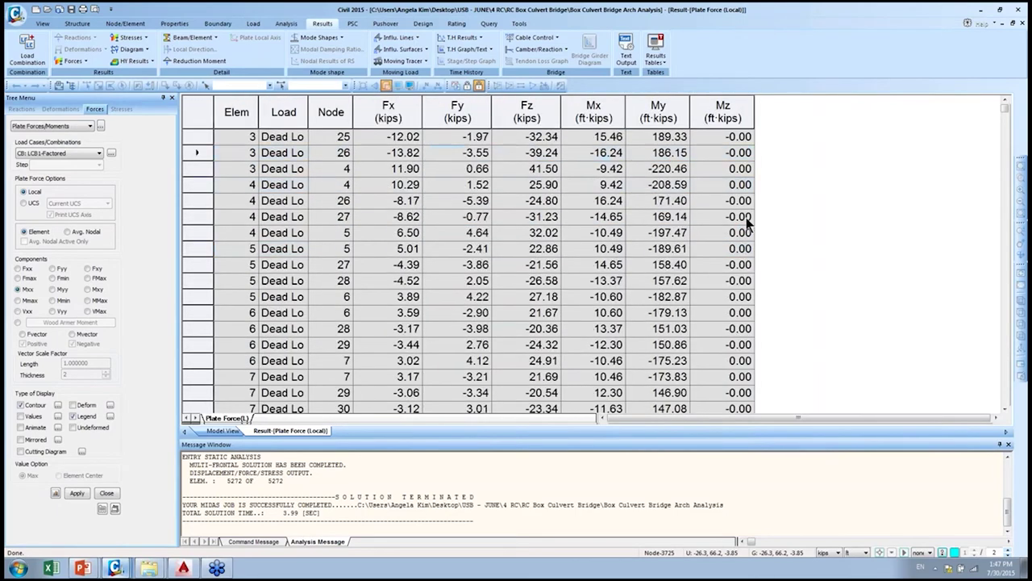
pyautogui.scroll(-6, 747, 217)
pyautogui.scroll(-15, 749, 211)
pyautogui.scroll(-12, 750, 216)
pyautogui.scroll(-3, 751, 215)
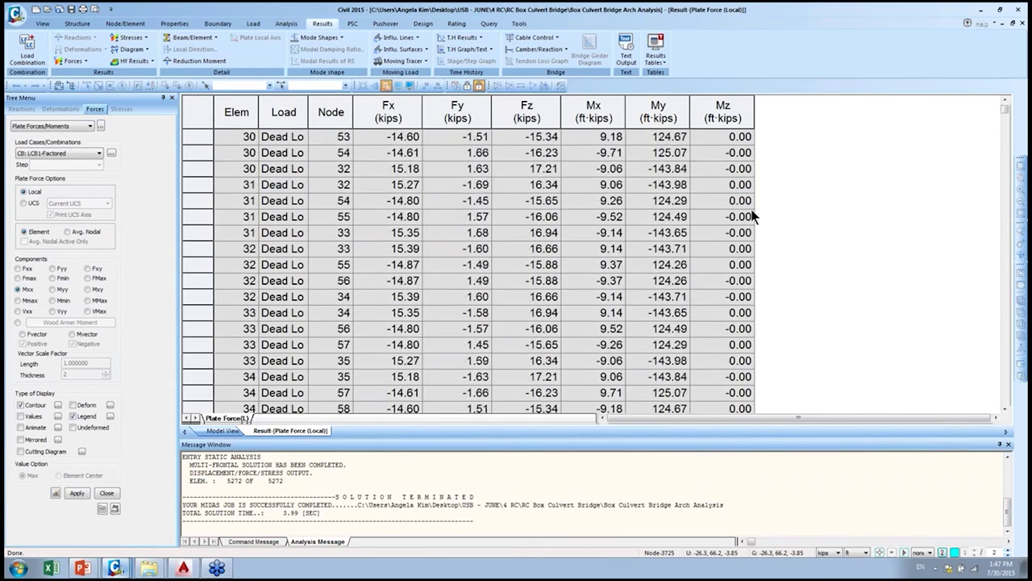
# - Generate the global plate stress table for elements 1to5272 under the Dead Load w/o Water case
pyautogui.click(226, 430)
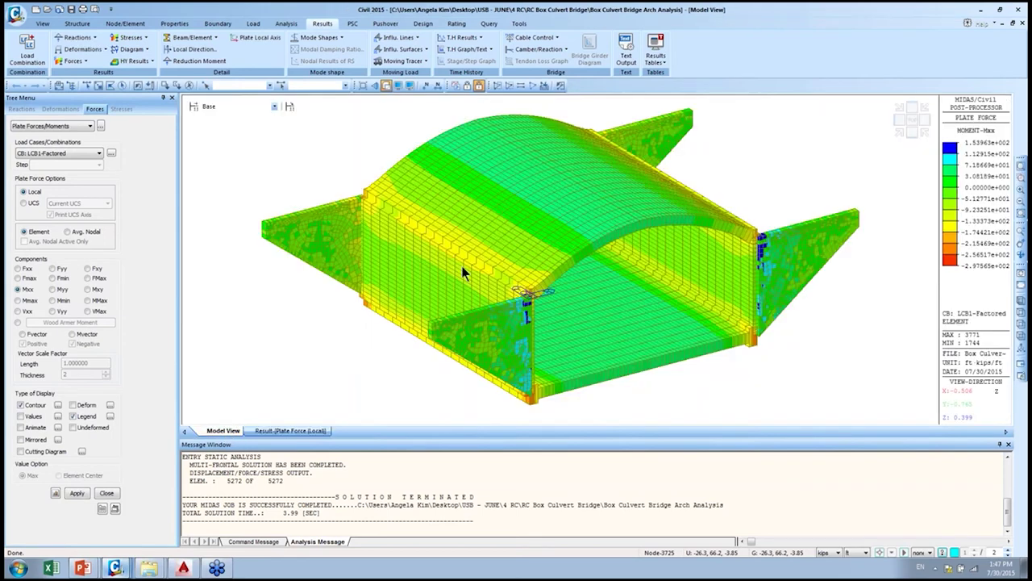
pyautogui.click(660, 64)
pyautogui.moveTo(673, 148)
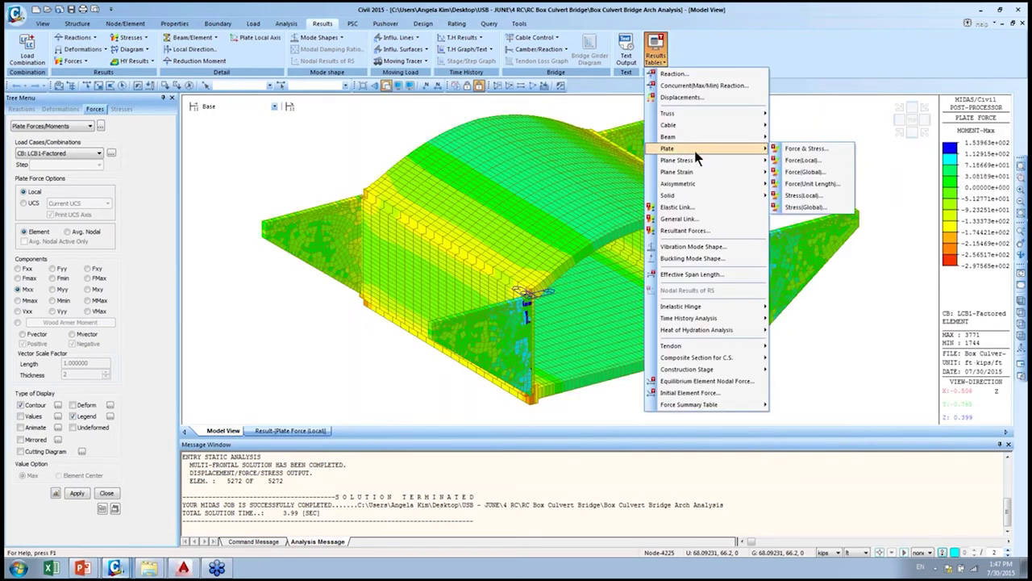
pyautogui.click(819, 207)
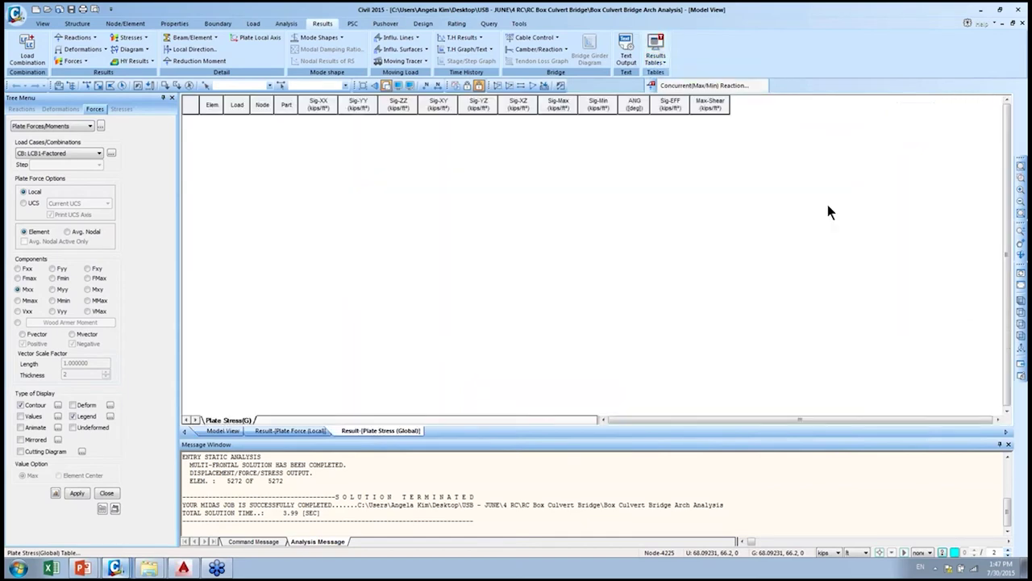
pyautogui.click(510, 233)
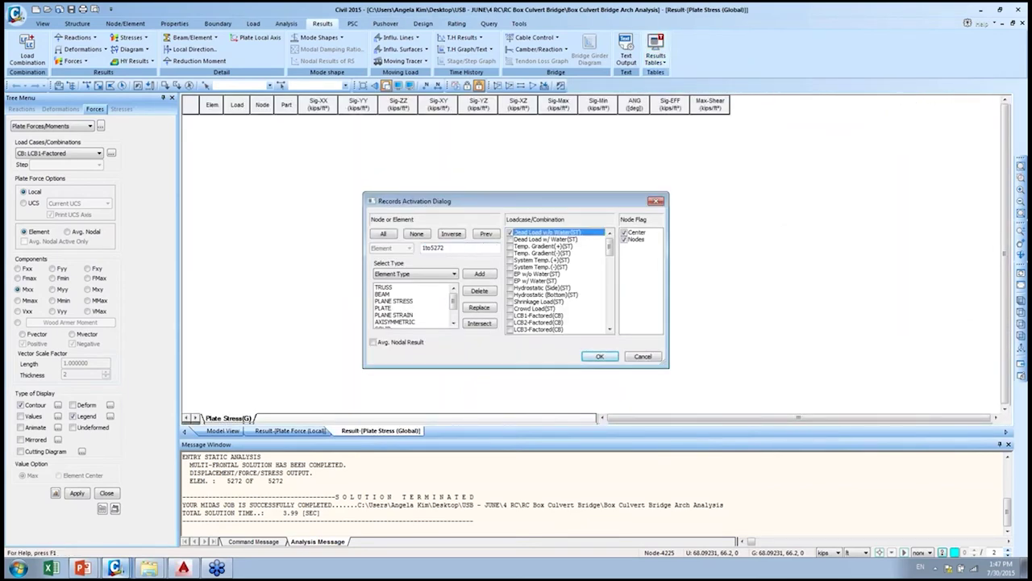
pyautogui.click(597, 354)
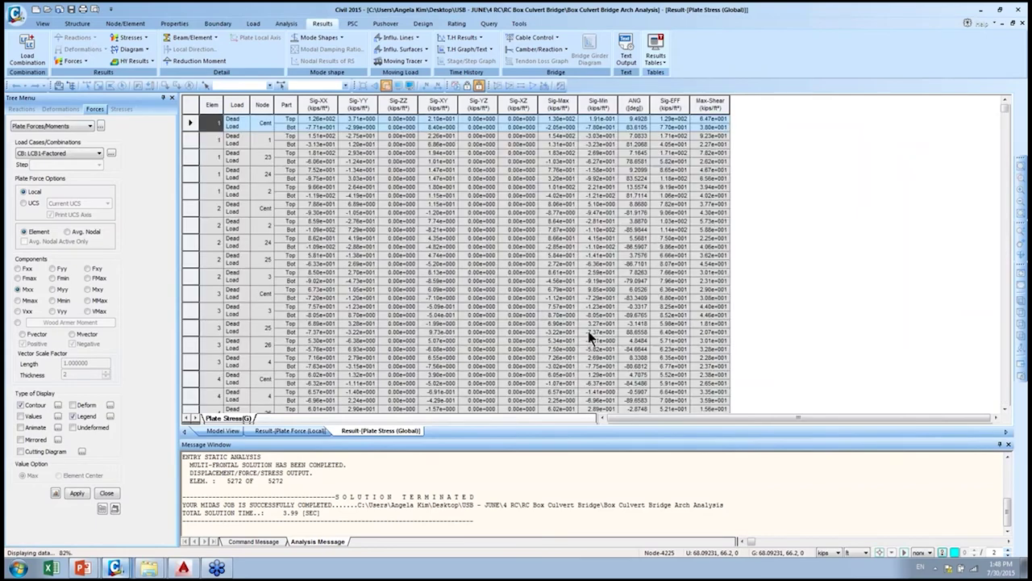
# - Enlarge the global plate stress table and examine the top and bottom stresses of the first elements
pyautogui.click(520, 230)
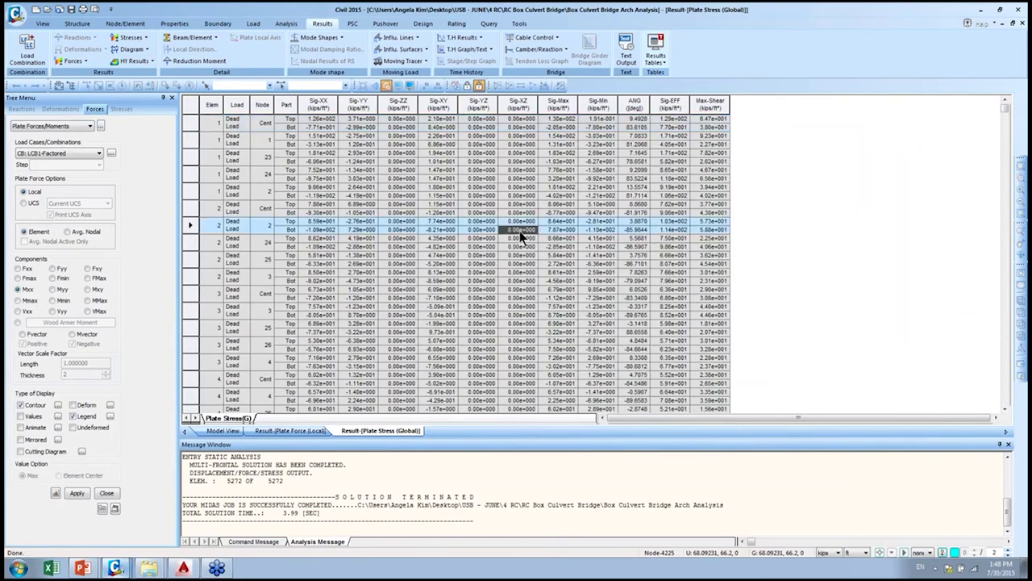
pyautogui.keyDown('ctrl'); pyautogui.scroll(4, 520, 233); pyautogui.keyUp('ctrl')
pyautogui.scroll(-15, 524, 235)
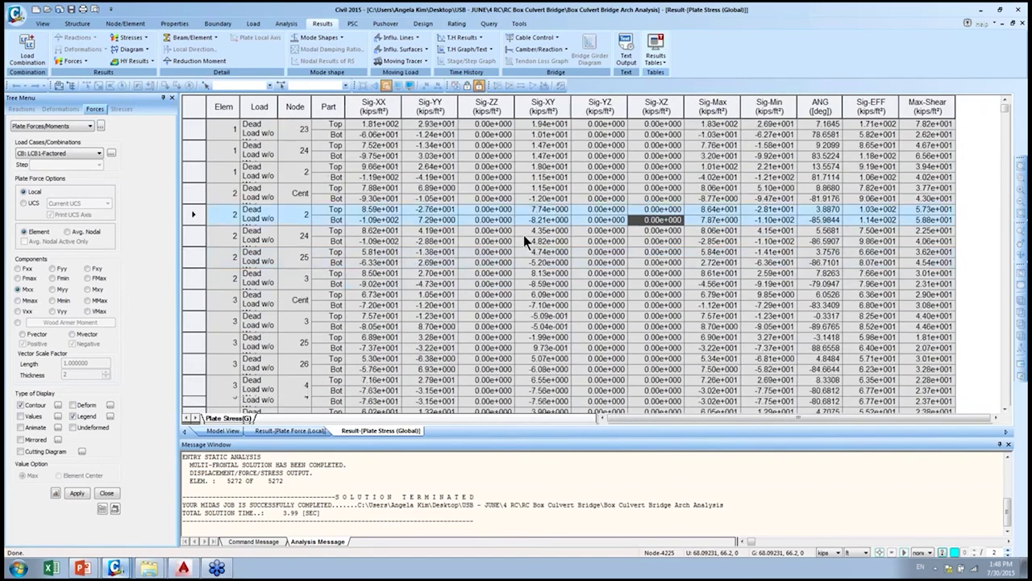
pyautogui.scroll(-3, 522, 232)
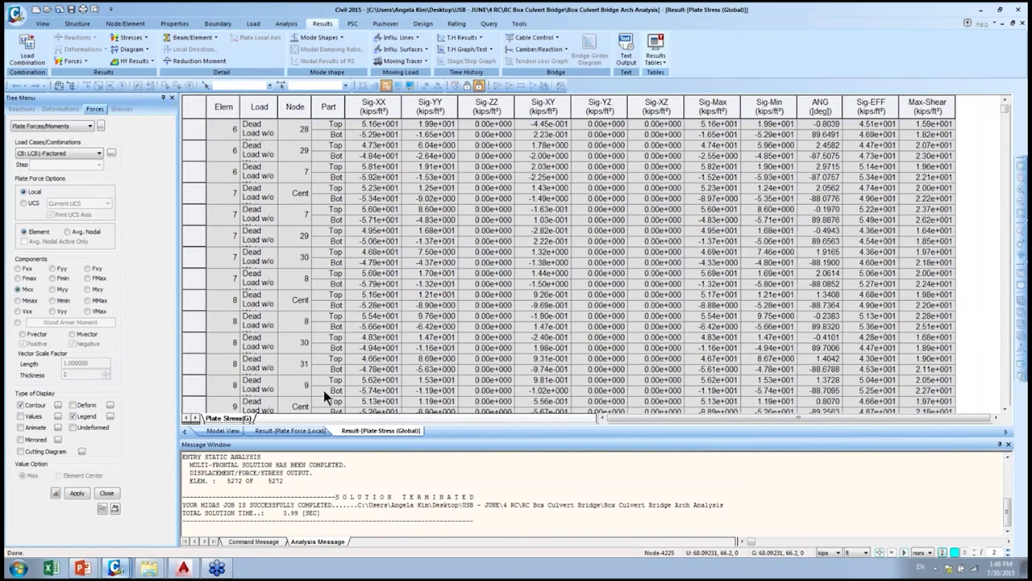
# - Switch to the 2D Box Culvert Bridge model and open the Beam Diagrams force results
pyautogui.moveTo(119, 569)
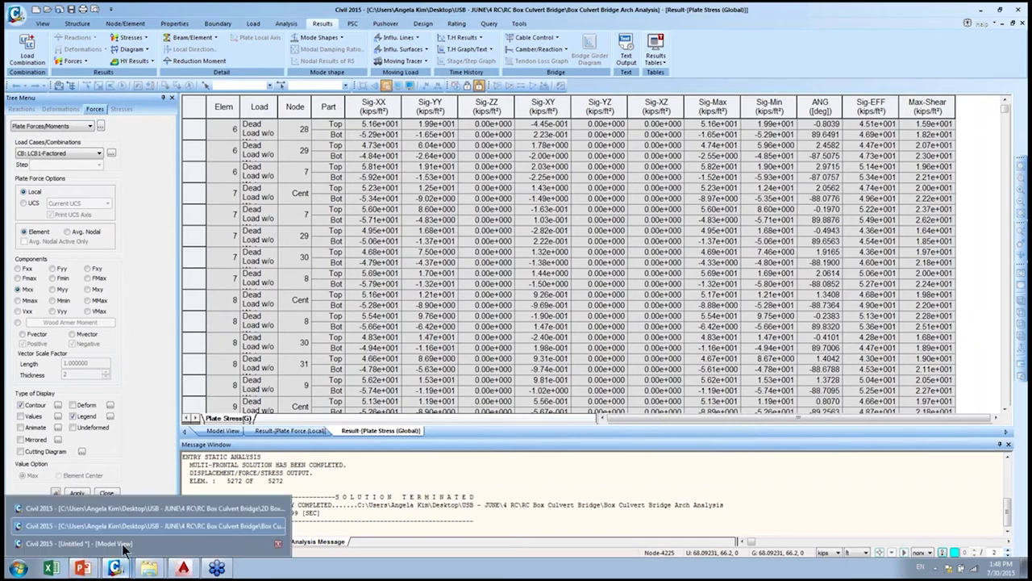
pyautogui.click(121, 509)
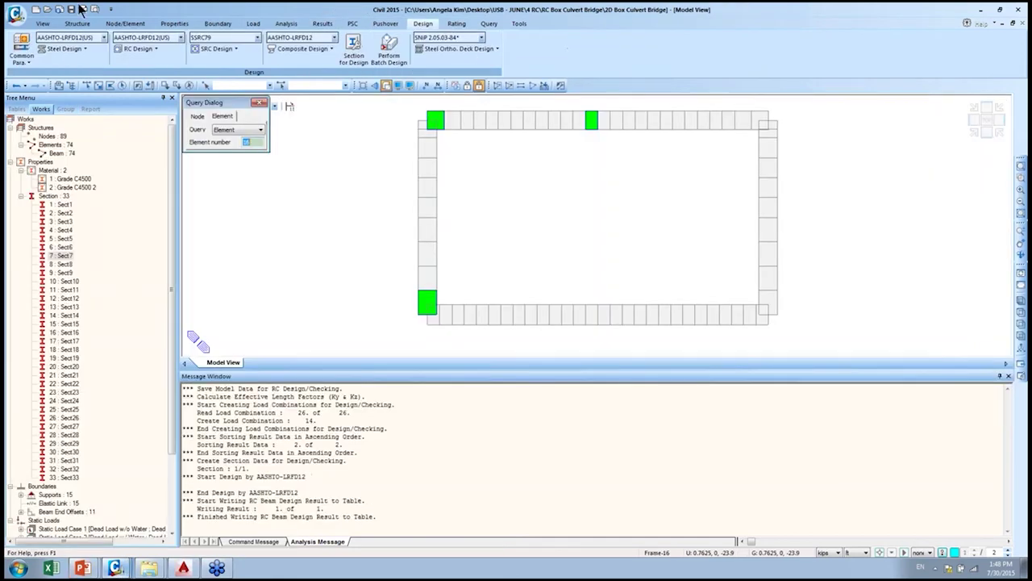
pyautogui.click(335, 24)
pyautogui.click(335, 24)
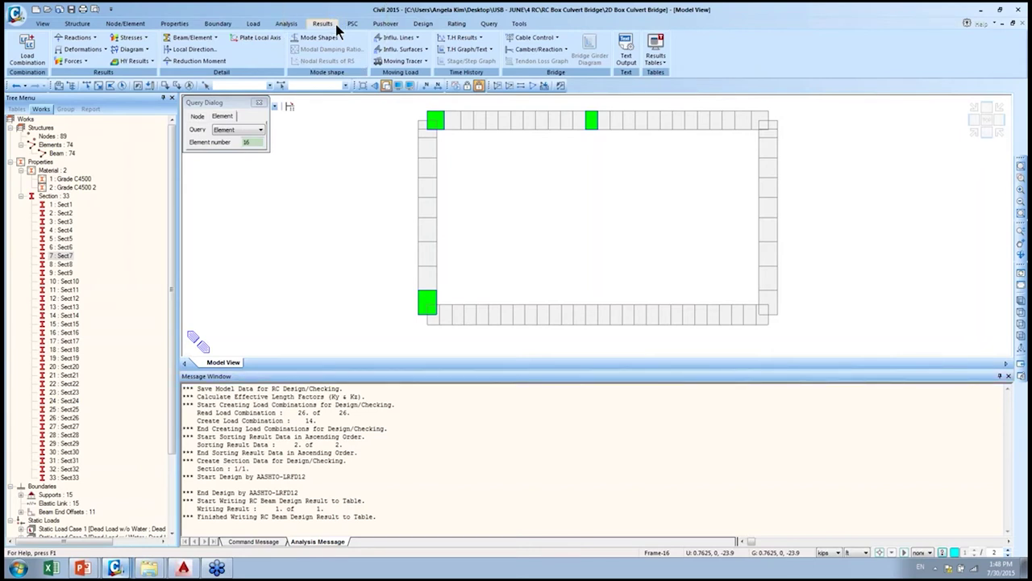
pyautogui.click(85, 62)
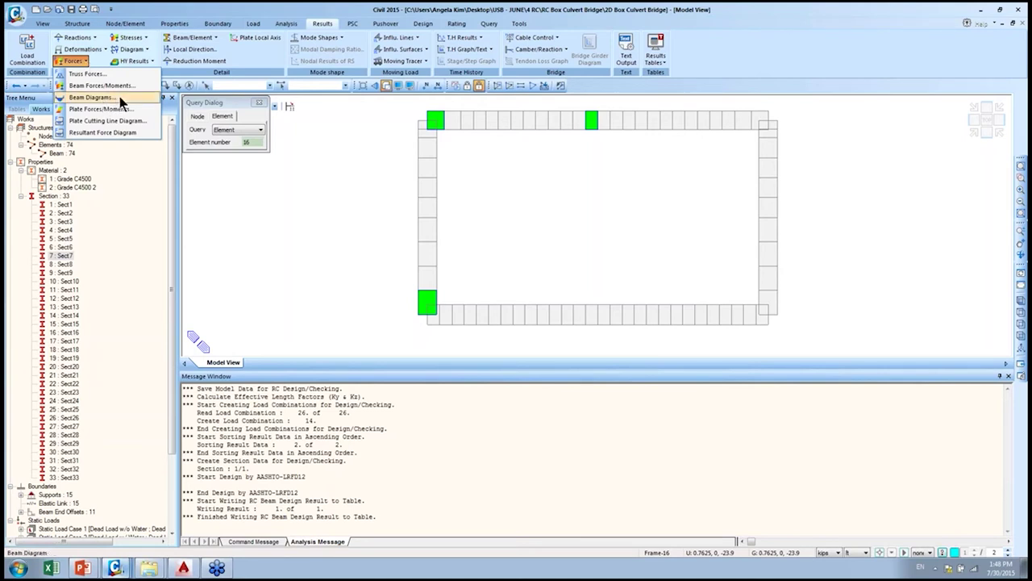
pyautogui.click(91, 97)
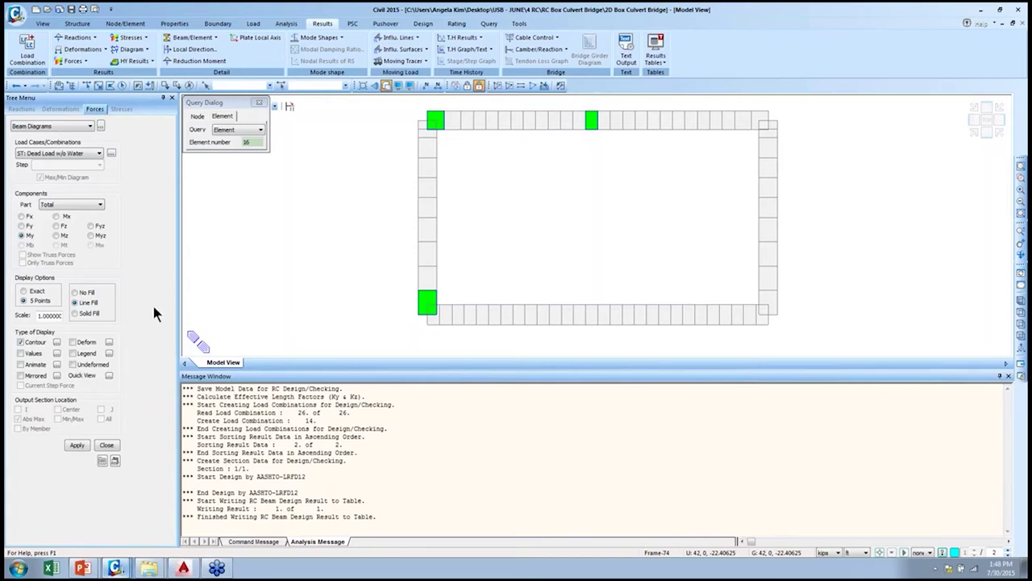
# - Display the My beam moment diagram for the LCB1-Factored combination with contour and legend
pyautogui.click(71, 153)
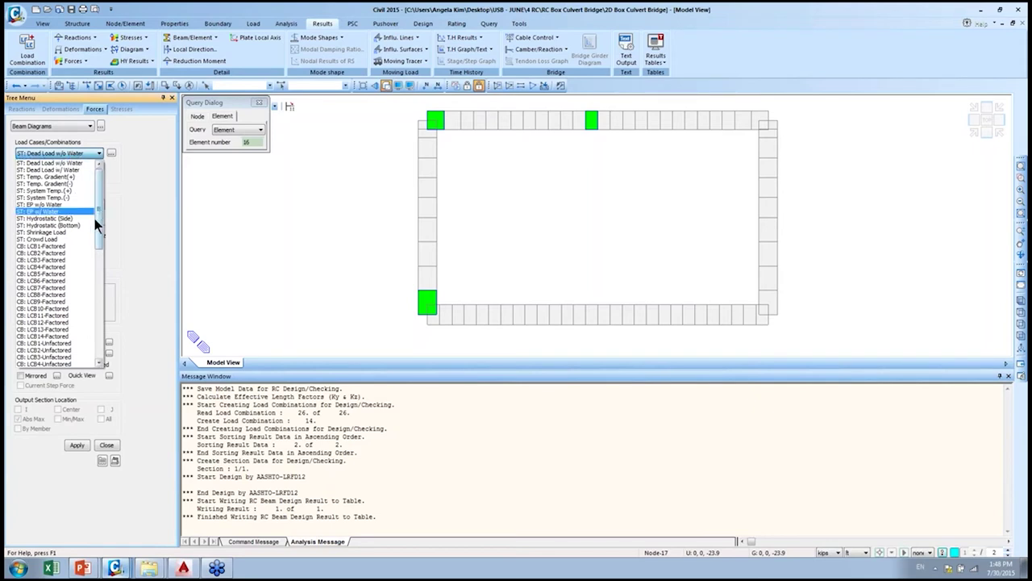
pyautogui.click(74, 246)
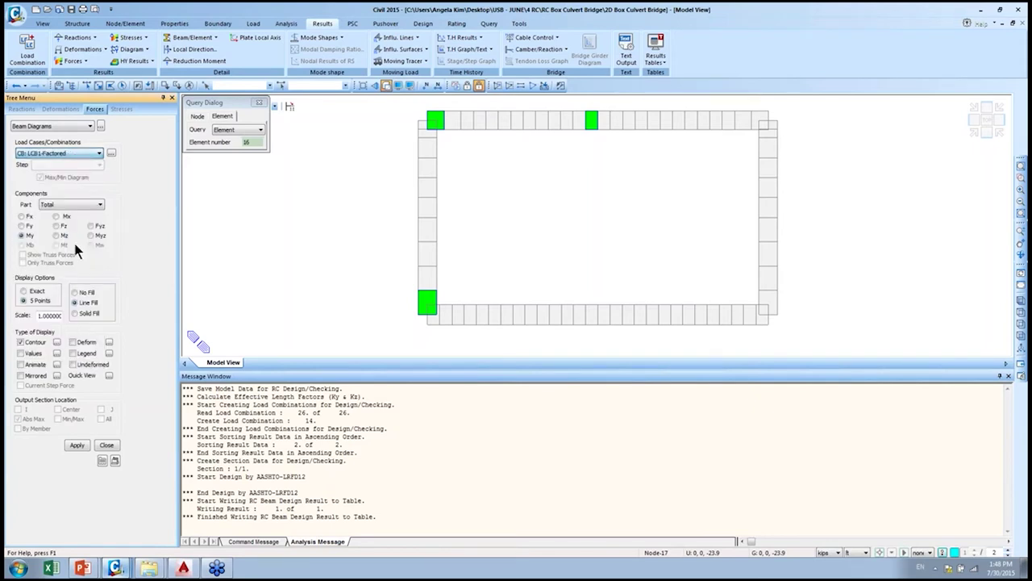
pyautogui.click(30, 238)
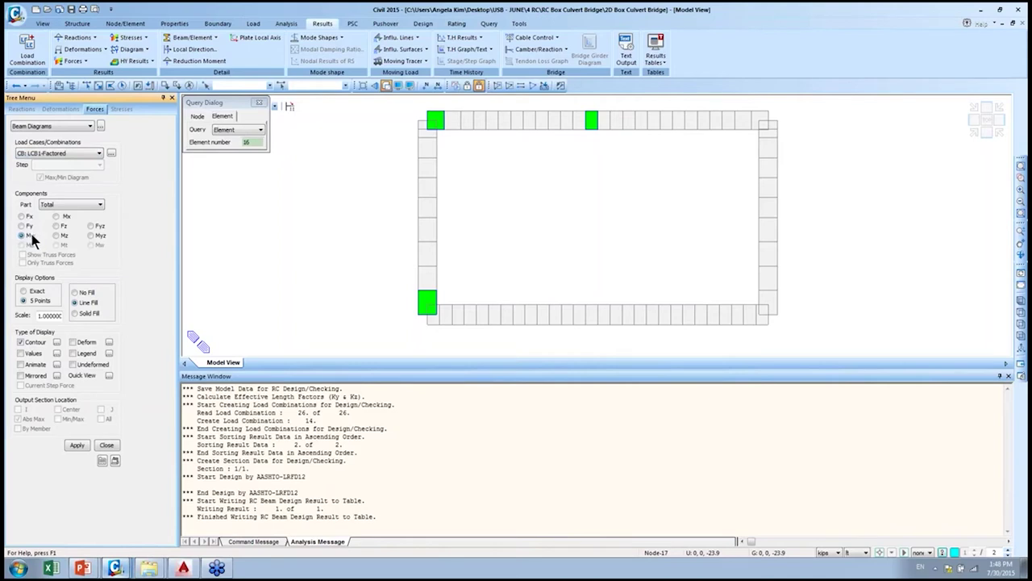
pyautogui.click(74, 352)
pyautogui.click(76, 444)
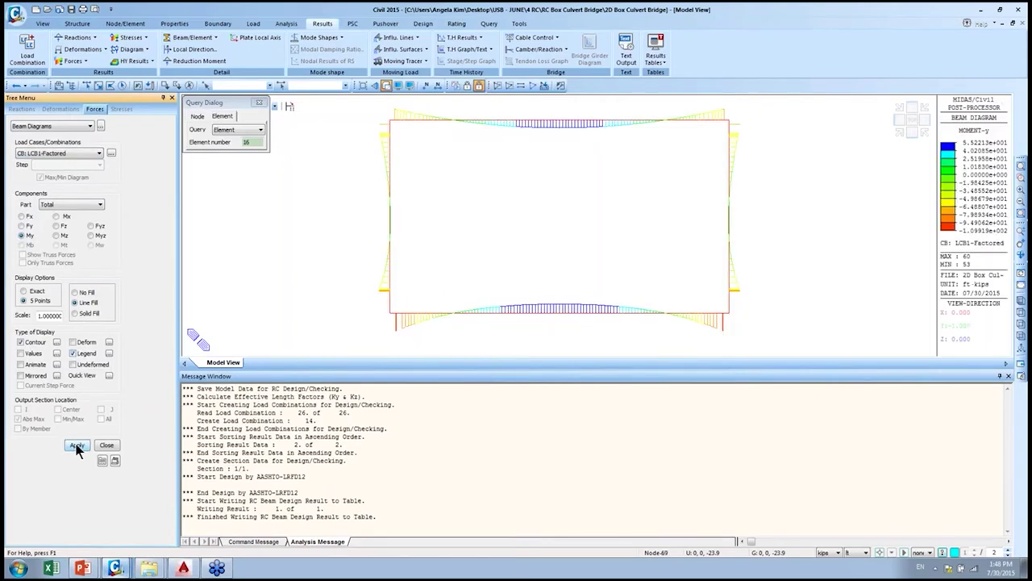
# - Redisplay the beam moment diagram with solid fill and show its values along the frame
pyautogui.click(95, 313)
pyautogui.click(77, 445)
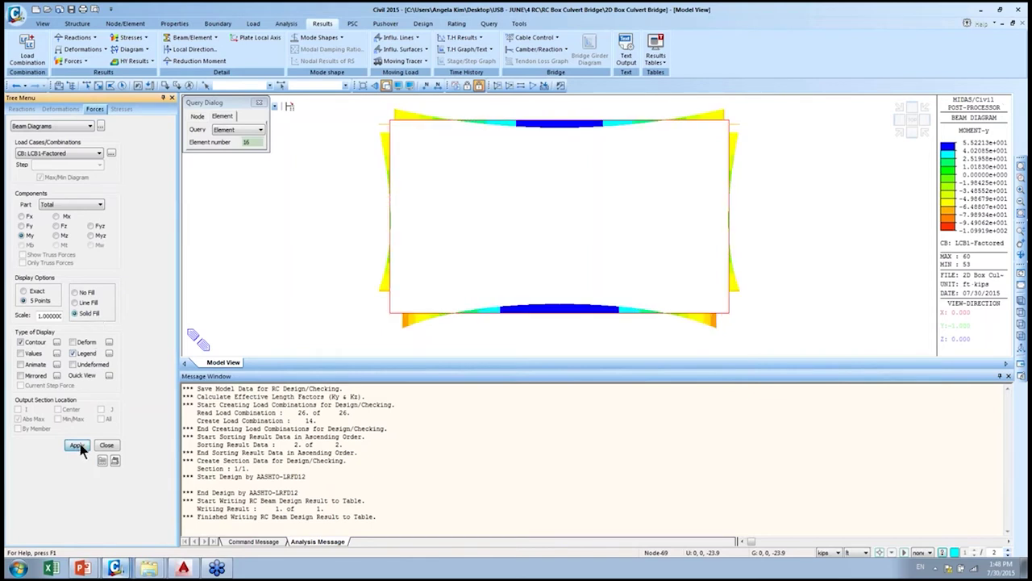
pyautogui.moveTo(530, 226); pyautogui.dragTo(484, 225, button='middle')
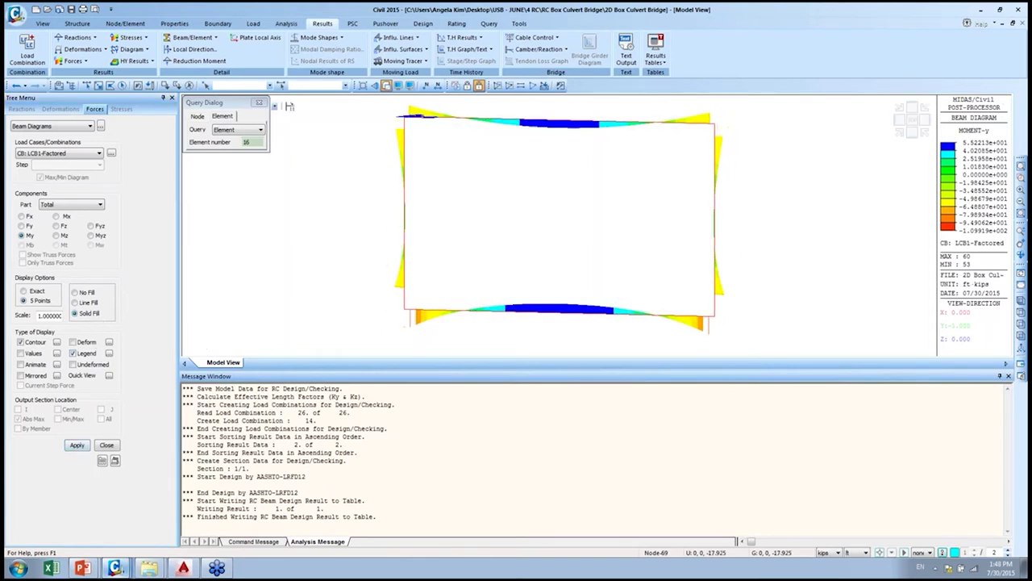
pyautogui.click(20, 353)
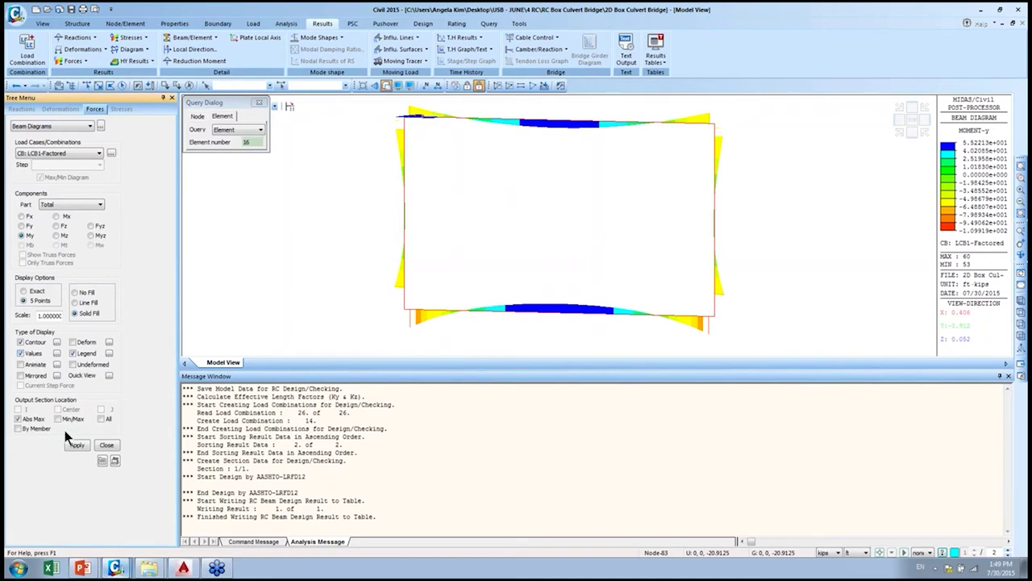
pyautogui.click(77, 446)
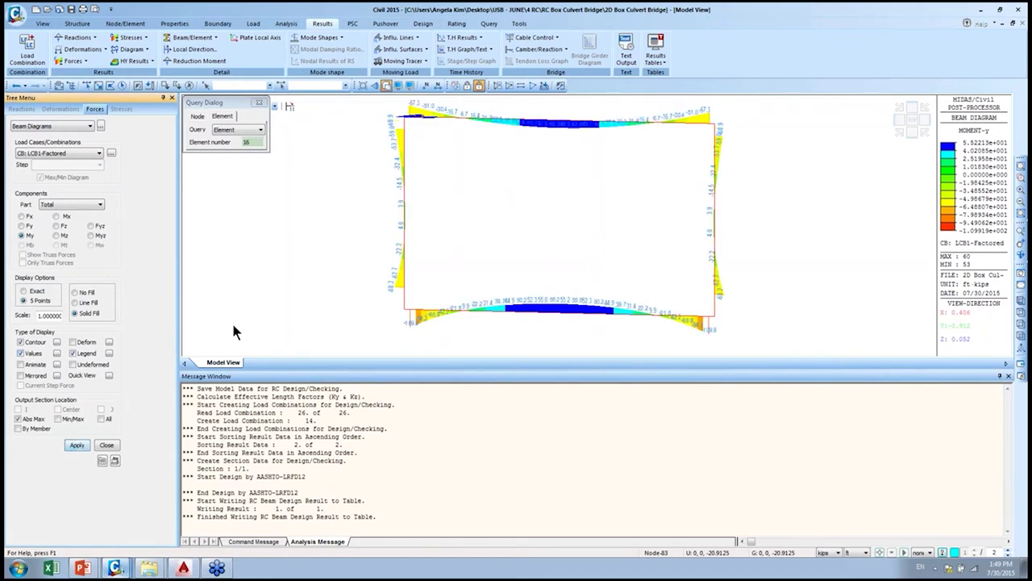
# - Inspect the moment values close up at the frame's upper right corner and along the top slab
pyautogui.click(1021, 177)
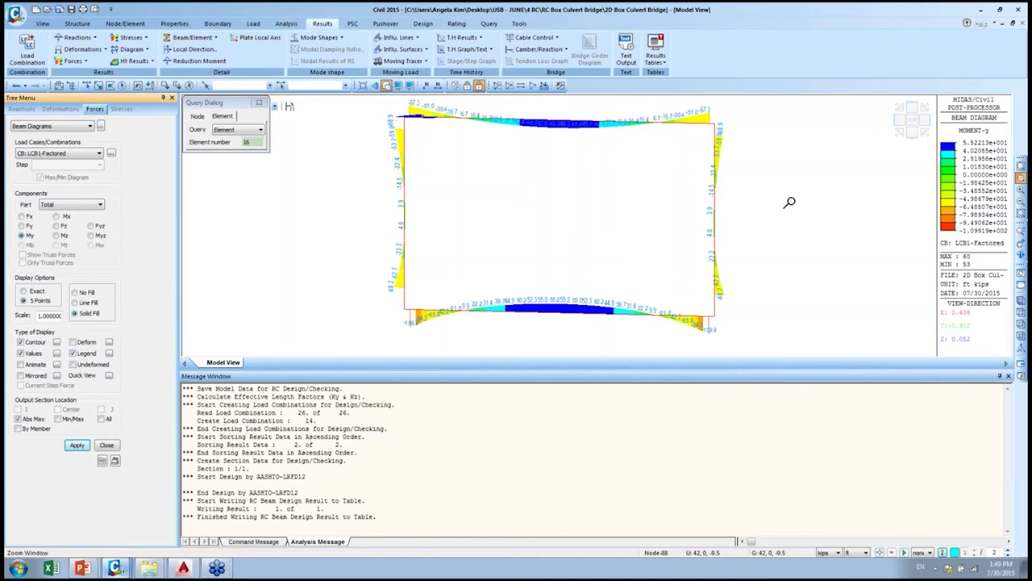
pyautogui.moveTo(789, 201); pyautogui.dragTo(641, 105)
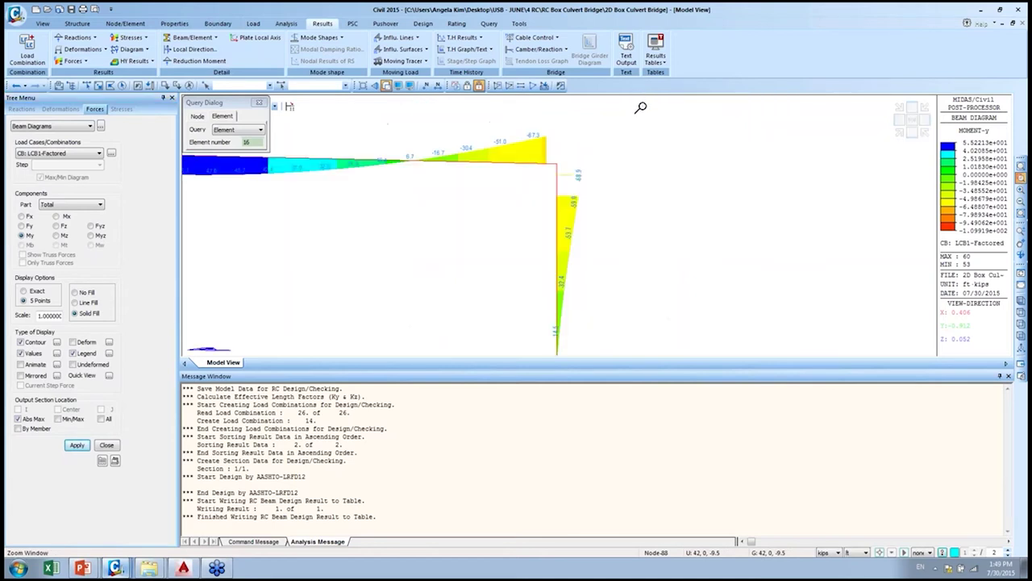
pyautogui.moveTo(649, 273); pyautogui.dragTo(433, 127)
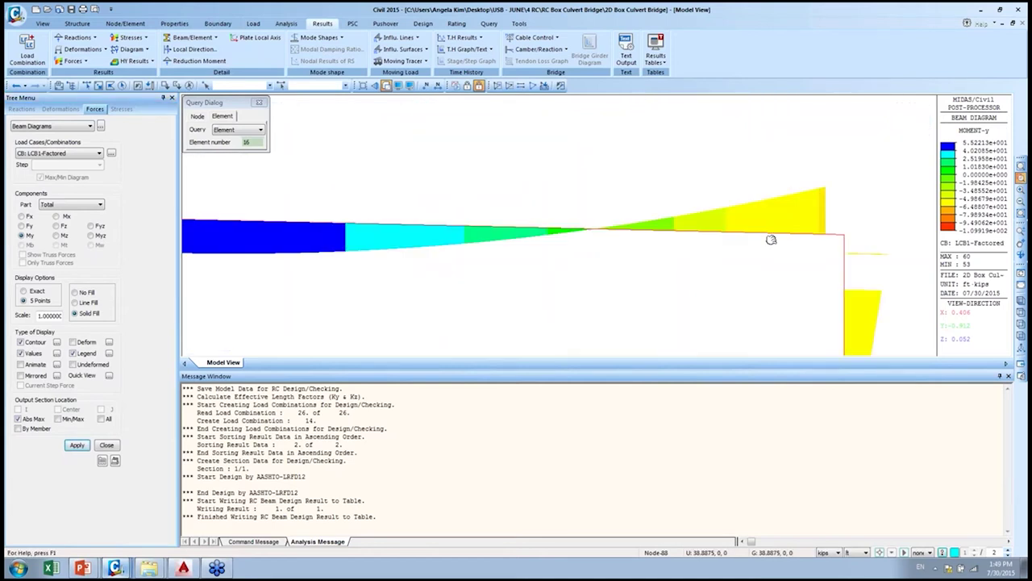
pyautogui.click(655, 53)
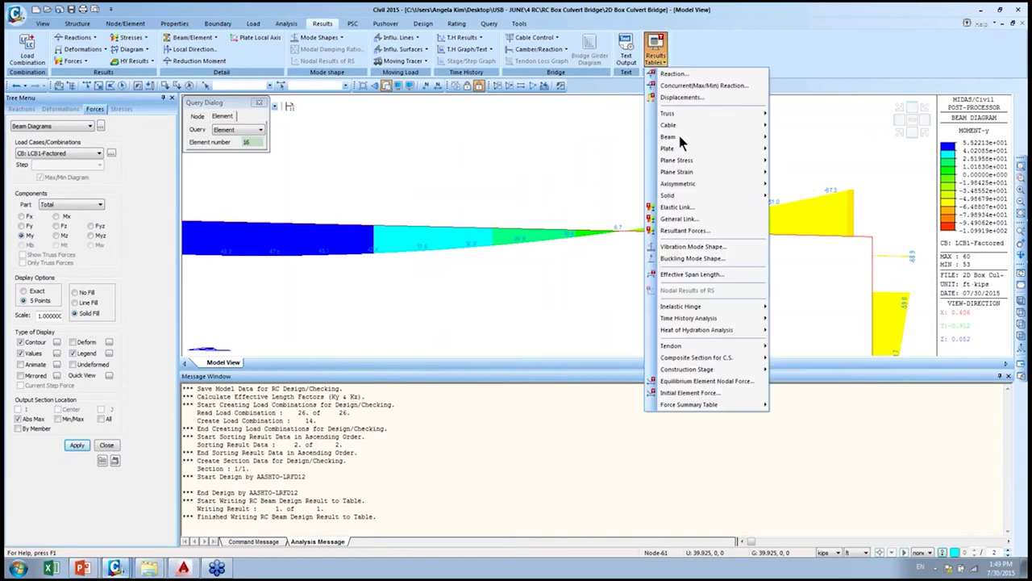
pyautogui.moveTo(699, 146)
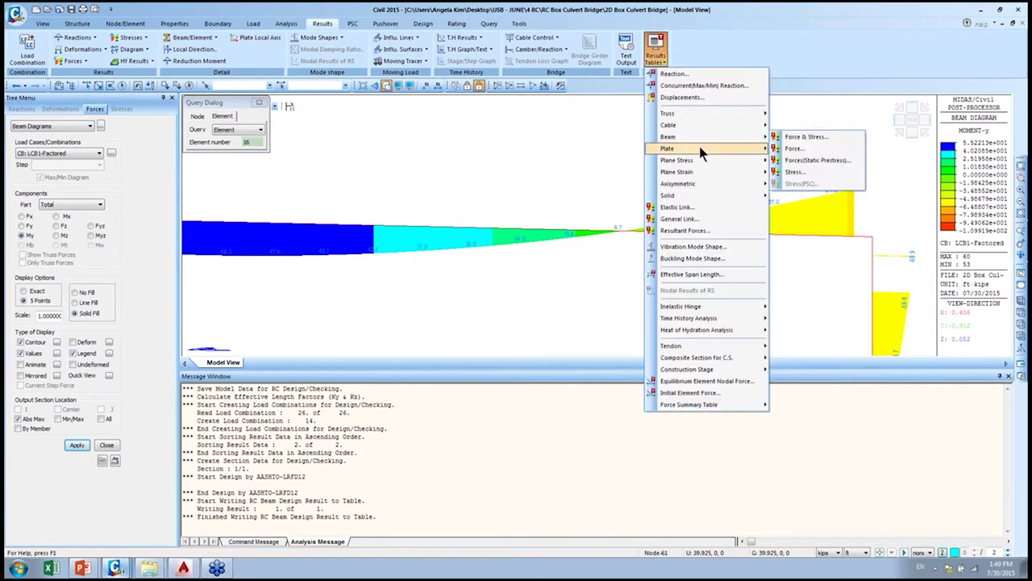
pyautogui.click(864, 39)
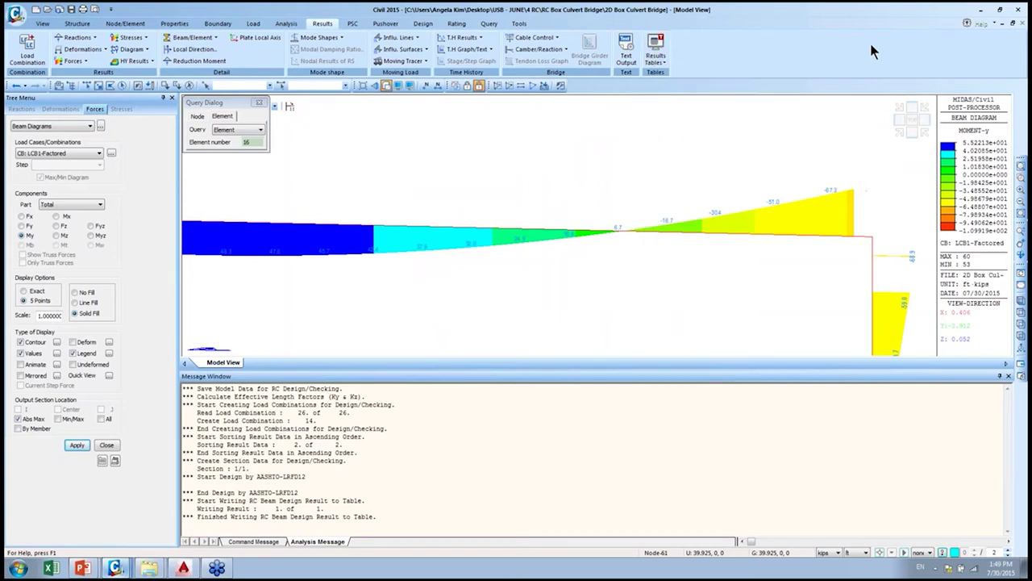
# - Enlarge the model view area and view the frame's moment diagram from different isometric directions
pyautogui.click(899, 133)
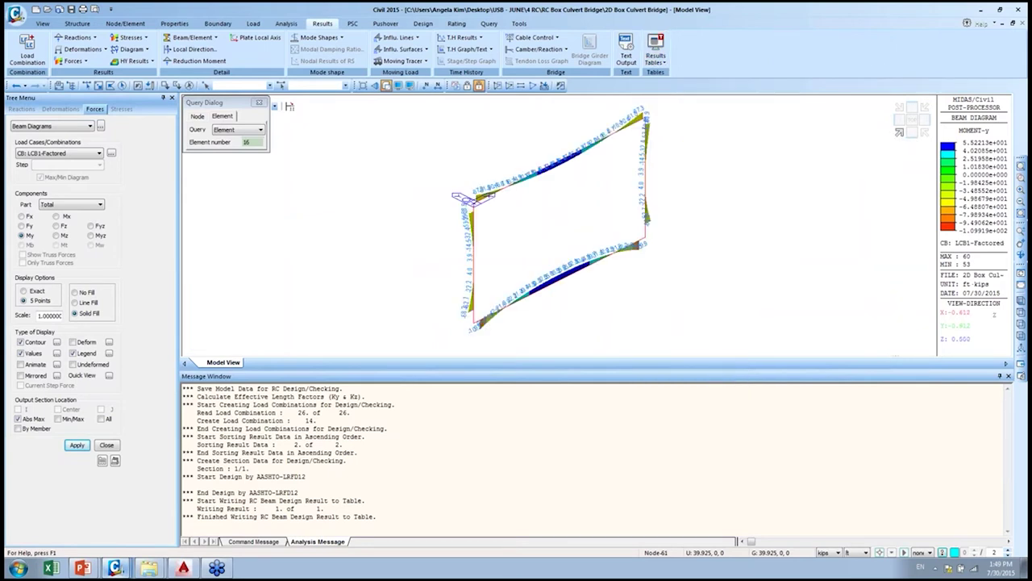
pyautogui.moveTo(697, 211); pyautogui.dragTo(585, 274, button='middle')
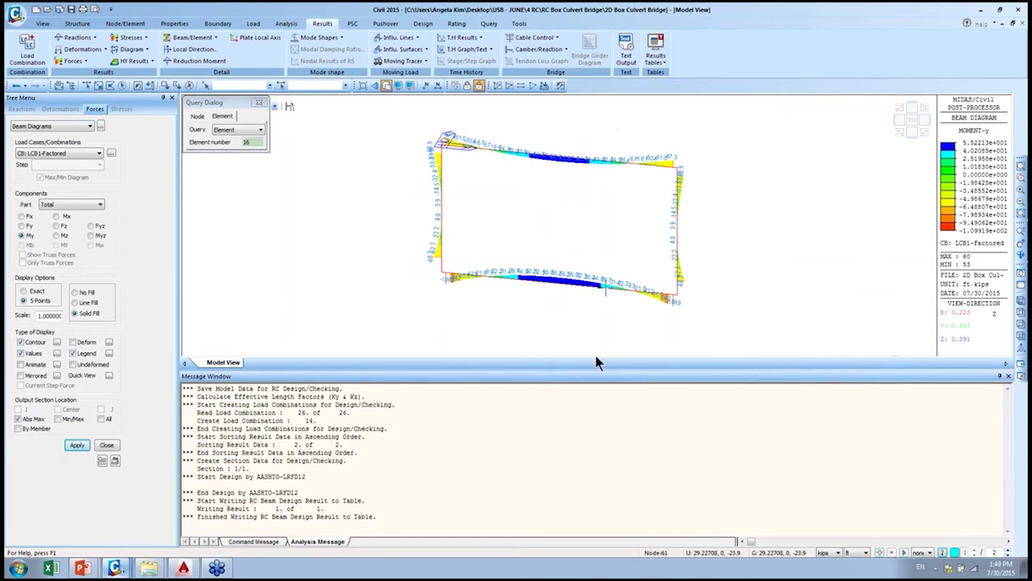
pyautogui.moveTo(595, 370); pyautogui.dragTo(595, 476)
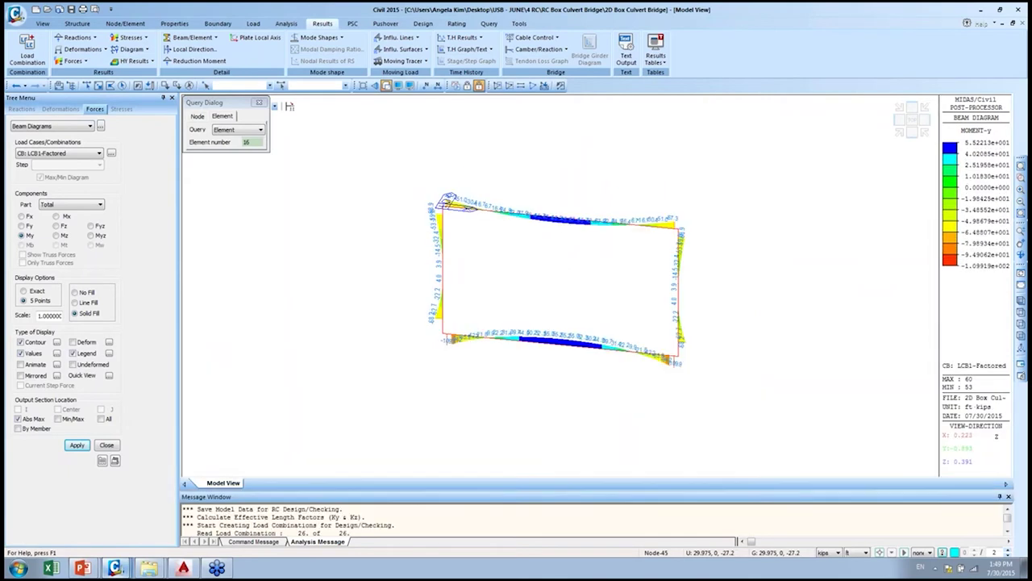
pyautogui.click(900, 132)
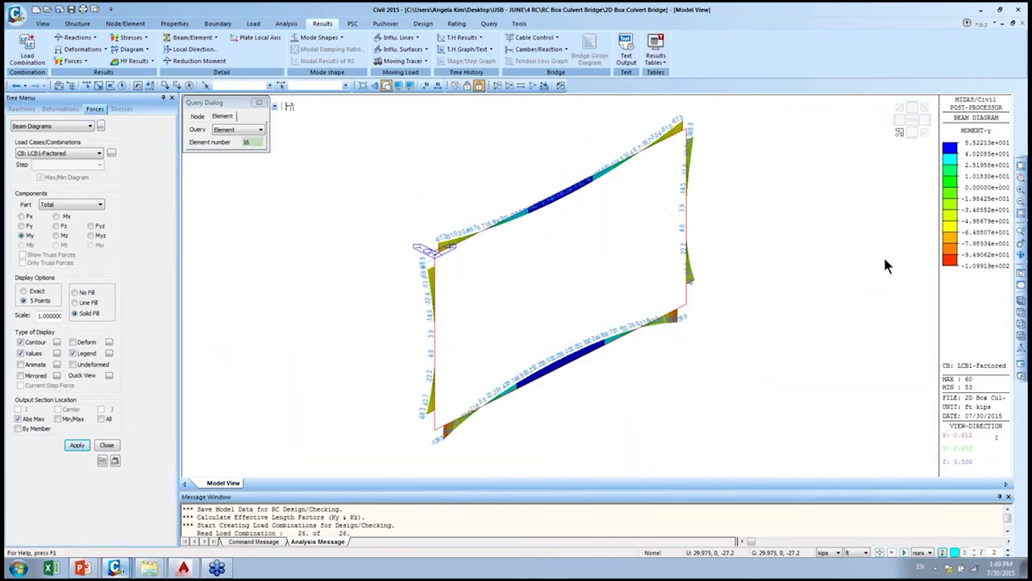
pyautogui.click(924, 132)
# - Switch back to the Box Culvert Bridge Arch Analysis model and show its plate moment contour in the model view
pyautogui.moveTo(114, 567)
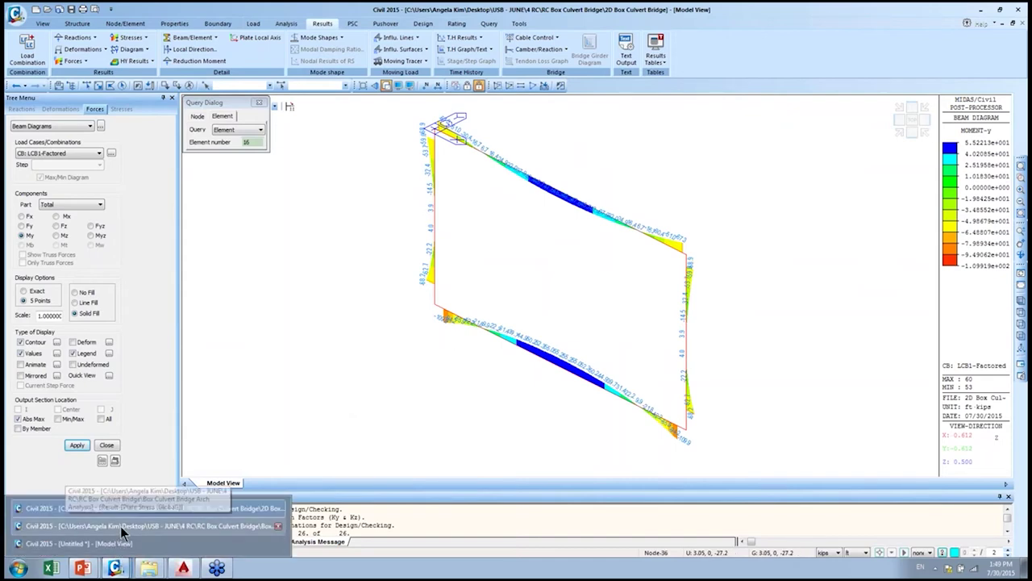
pyautogui.click(122, 527)
pyautogui.click(216, 432)
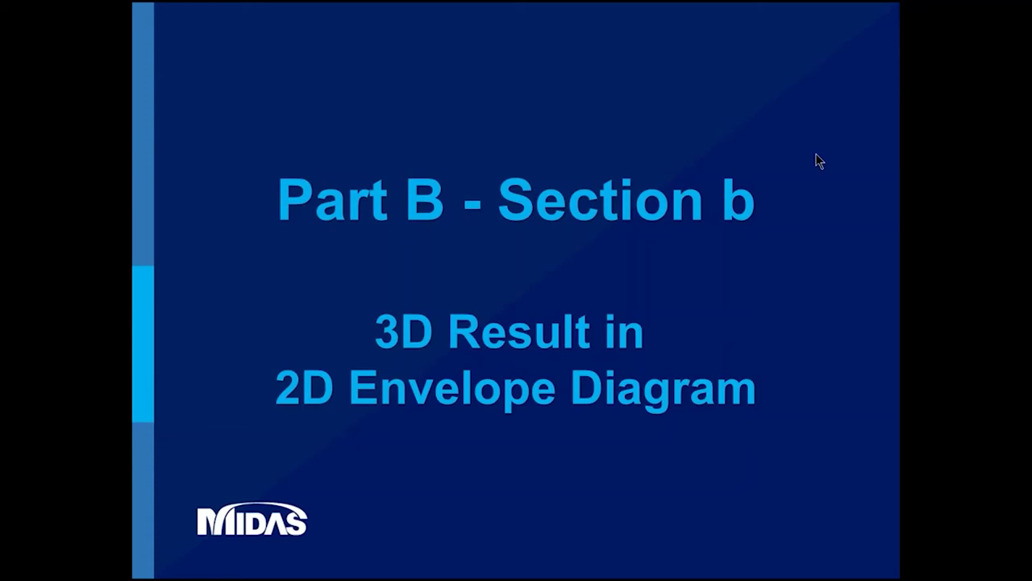
pyautogui.click(513, 133)
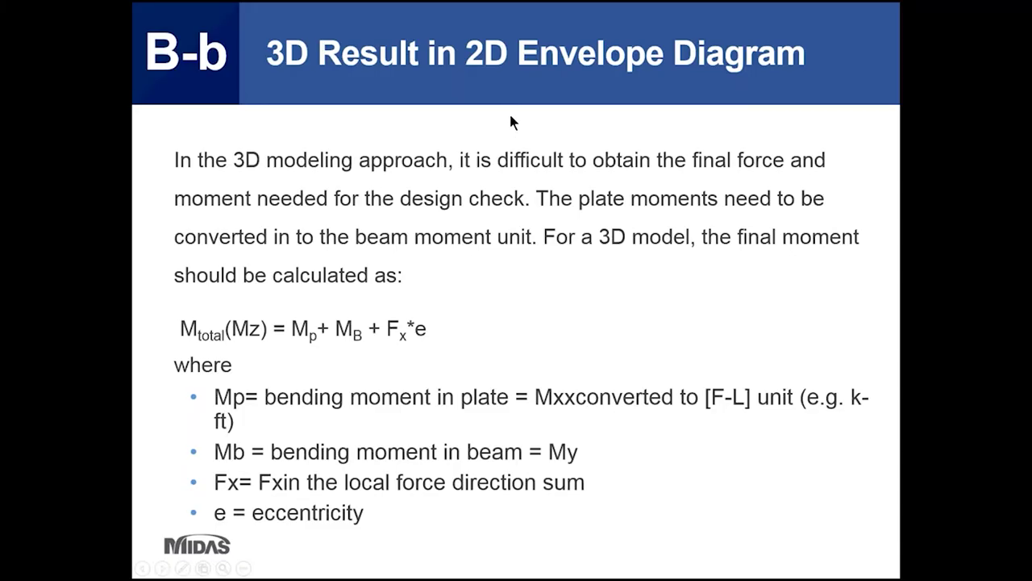
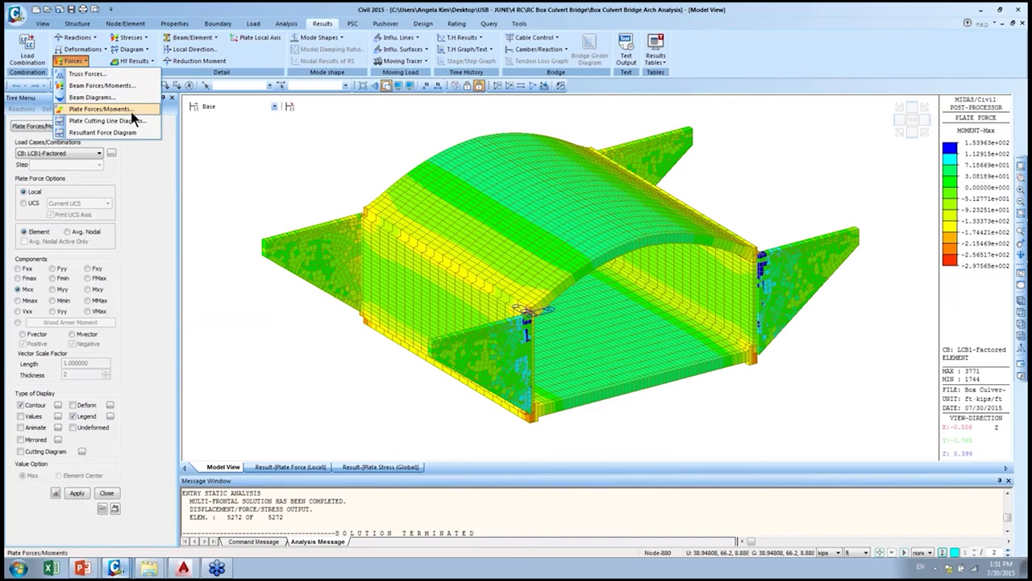
# - Display the plate cutting line diagram for the Depth Plane, Width Plane and Length Plane using the Fxx component
pyautogui.click(132, 120)
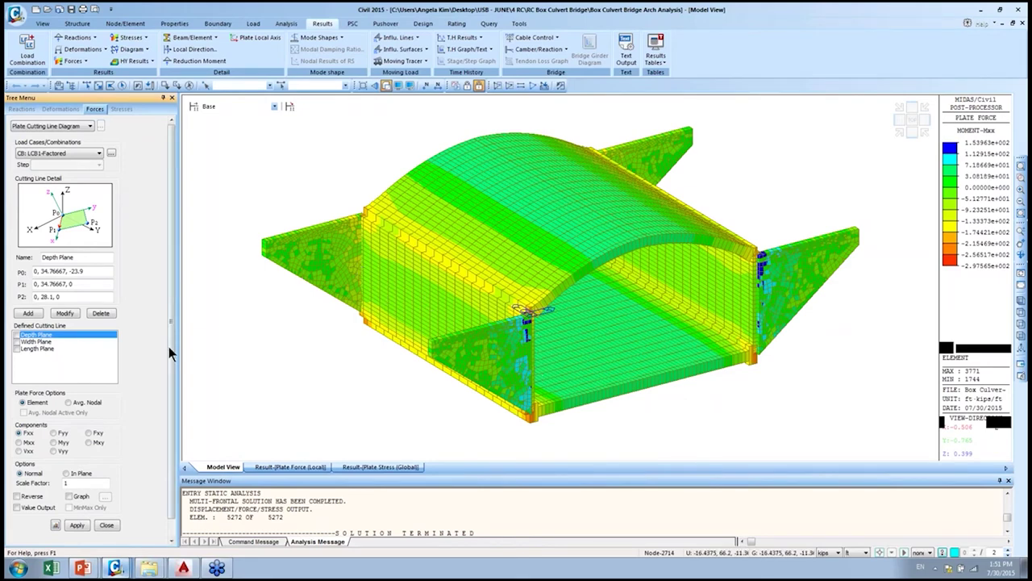
pyautogui.click(17, 335)
pyautogui.click(17, 341)
pyautogui.click(17, 349)
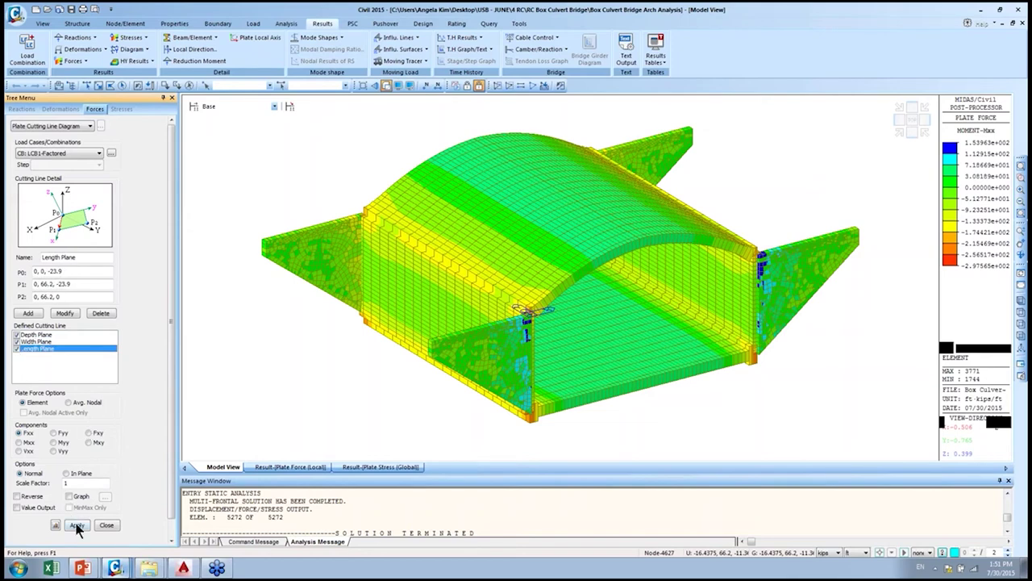
pyautogui.click(77, 525)
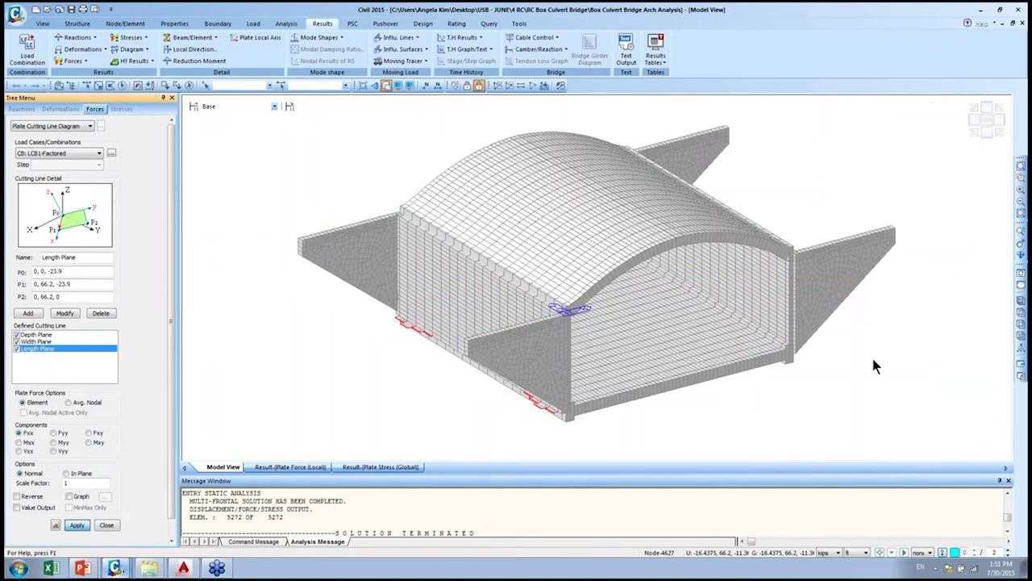
# - Show the cutting line diagrams on a wireframe model using the Myy component with value output turned on
pyautogui.click(390, 83)
pyautogui.click(76, 525)
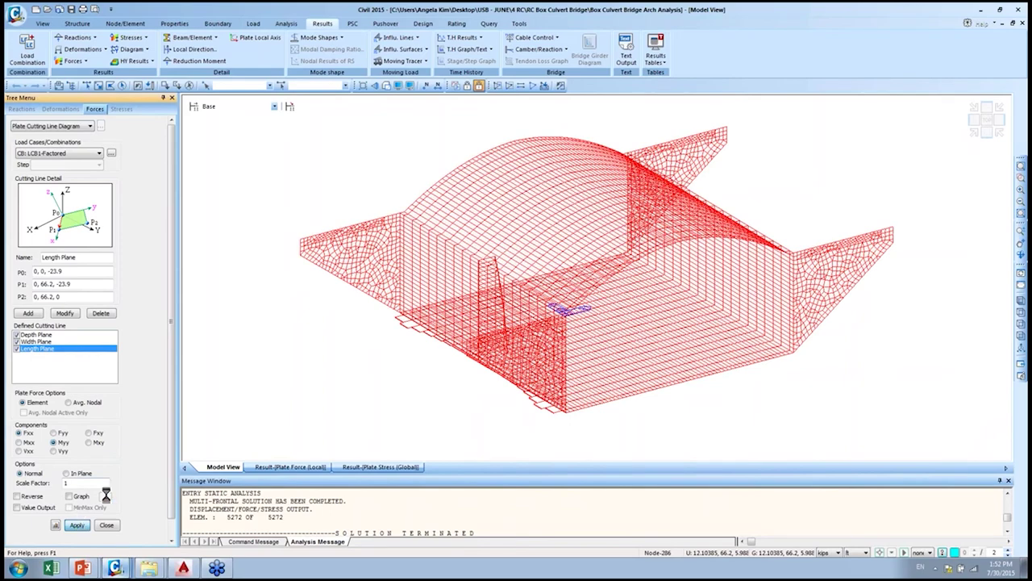
pyautogui.moveTo(685, 323)
pyautogui.keyDown('ctrl'); pyautogui.mouseDown(button='middle')
pyautogui.moveTo(645, 318)
pyautogui.moveTo(674, 305)
pyautogui.moveTo(705, 330)
pyautogui.moveTo(618, 352)
pyautogui.moveTo(716, 325)
pyautogui.moveTo(722, 335)
pyautogui.moveTo(636, 346)
pyautogui.moveTo(666, 320)
pyautogui.moveTo(685, 321)
pyautogui.mouseUp(button='middle'); pyautogui.keyUp('ctrl')
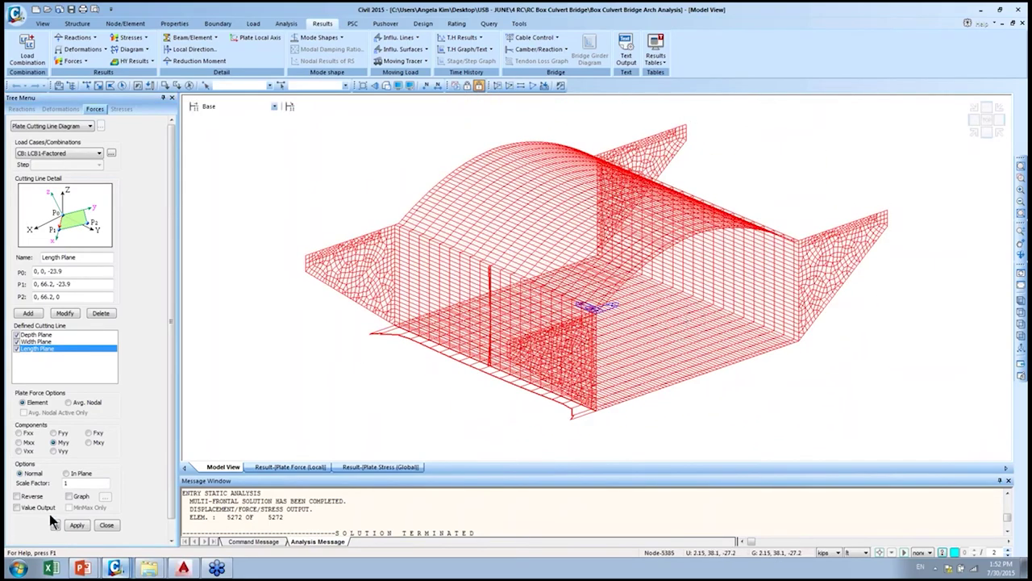
pyautogui.click(75, 525)
pyautogui.click(16, 506)
pyautogui.click(76, 524)
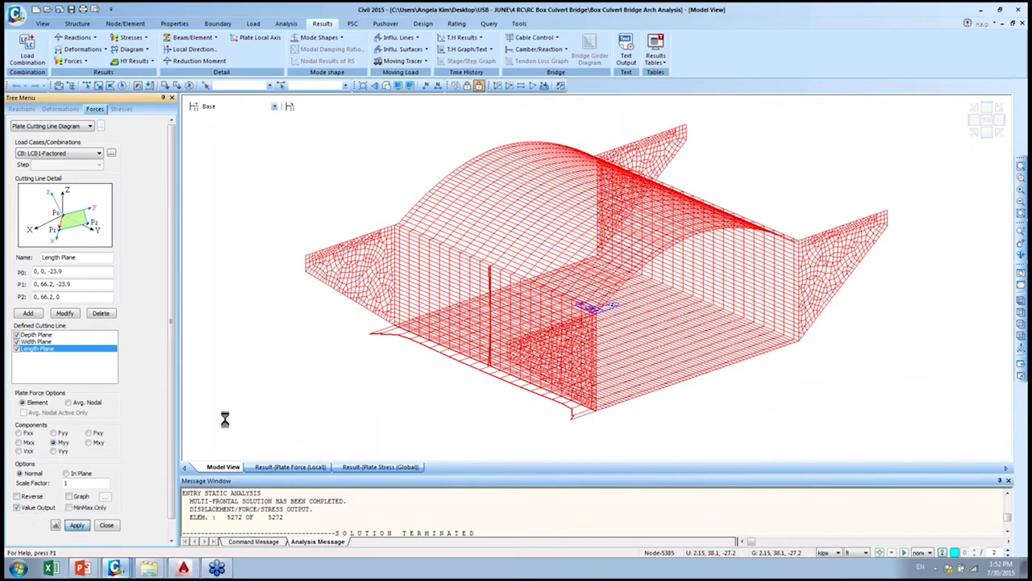
# - Examine the Myy values along the wall's cutting lines and check where the Depth, Width and Length planes lie on the model
pyautogui.click(1024, 178)
pyautogui.moveTo(624, 443); pyautogui.dragTo(291, 287)
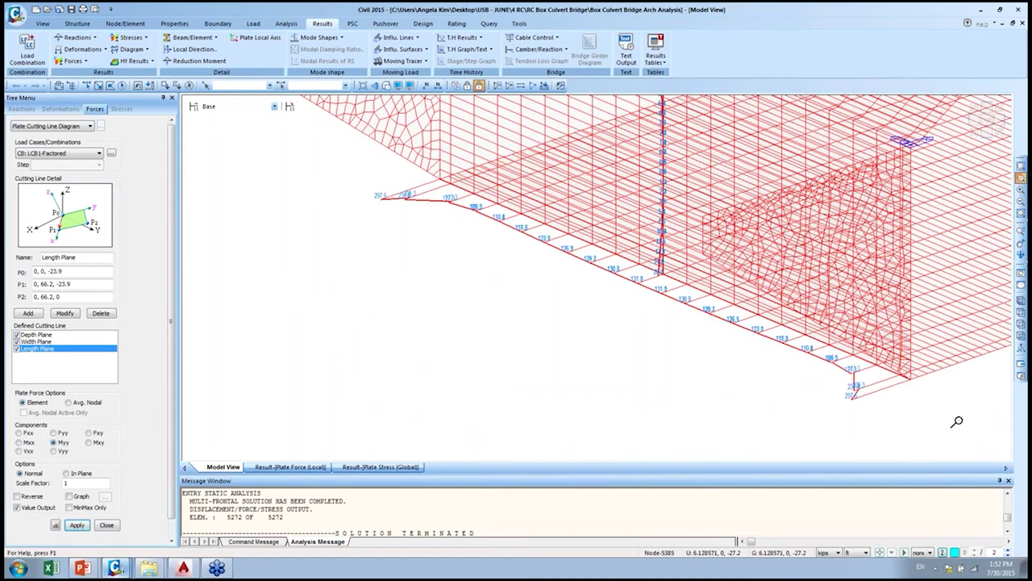
pyautogui.moveTo(963, 419); pyautogui.dragTo(361, 159)
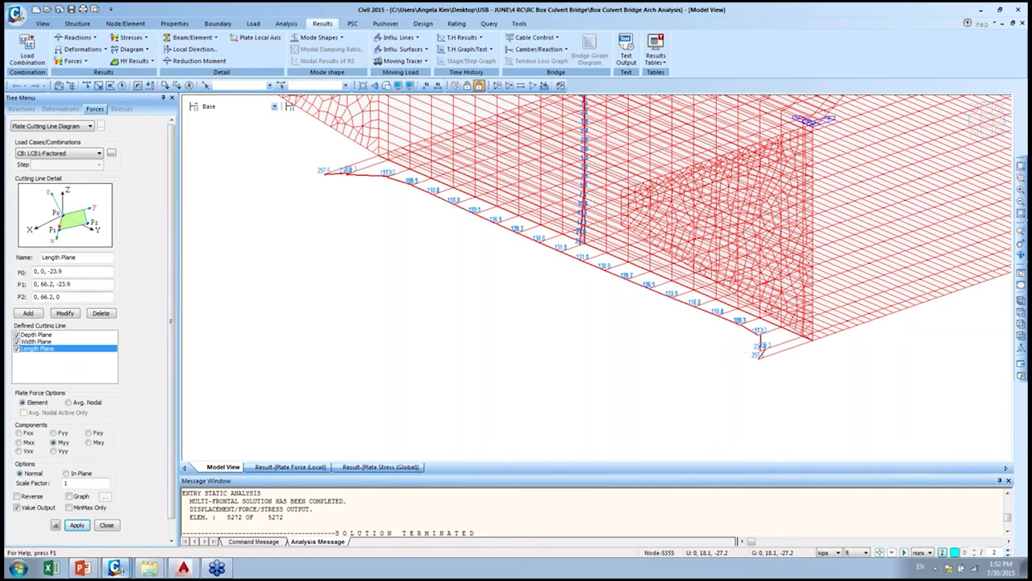
pyautogui.click(973, 133)
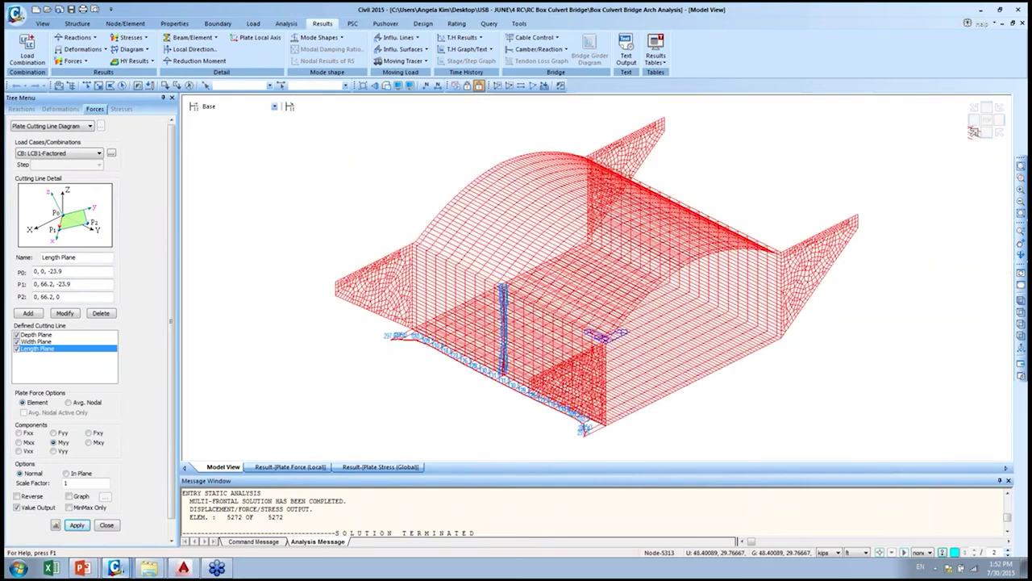
pyautogui.moveTo(631, 306); pyautogui.dragTo(544, 305, button='middle')
pyautogui.click(37, 334)
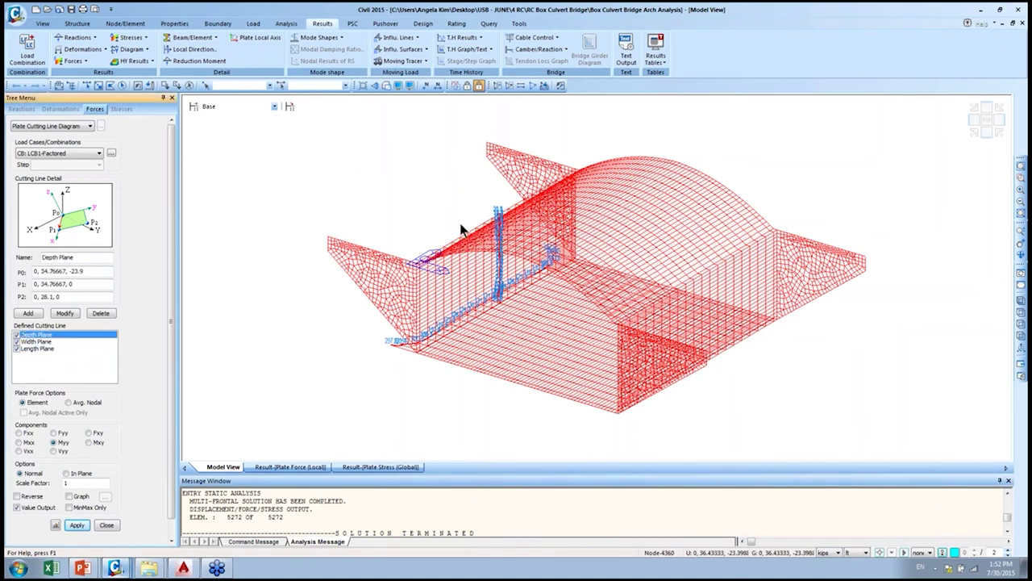
pyautogui.click(88, 340)
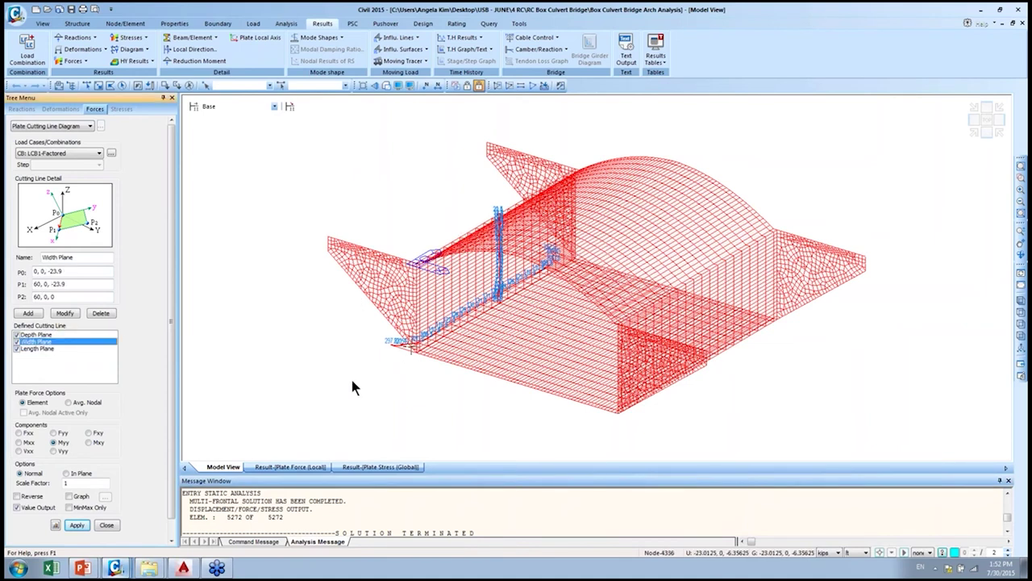
pyautogui.click(37, 349)
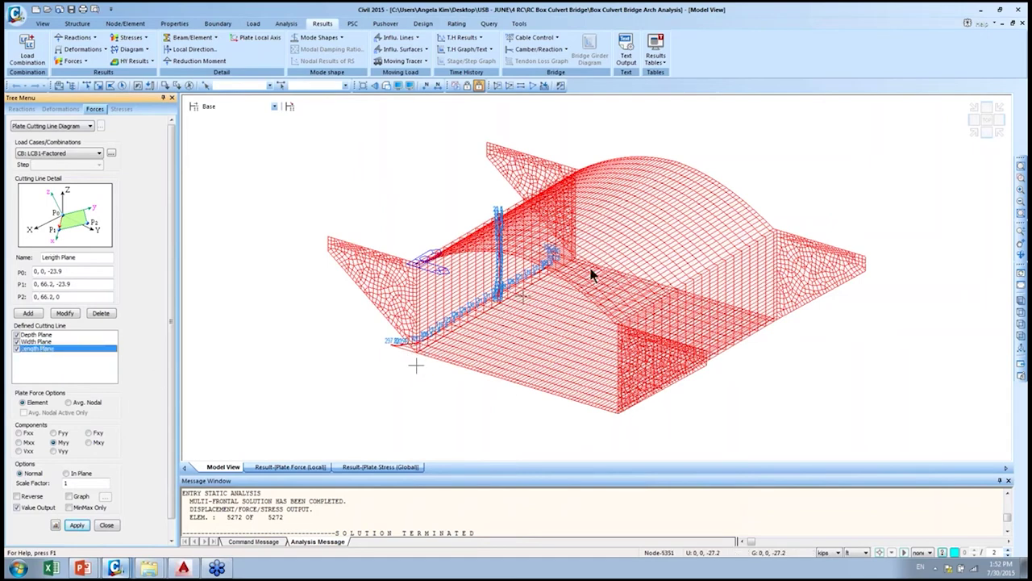
pyautogui.moveTo(627, 292); pyautogui.dragTo(583, 281, button='middle')
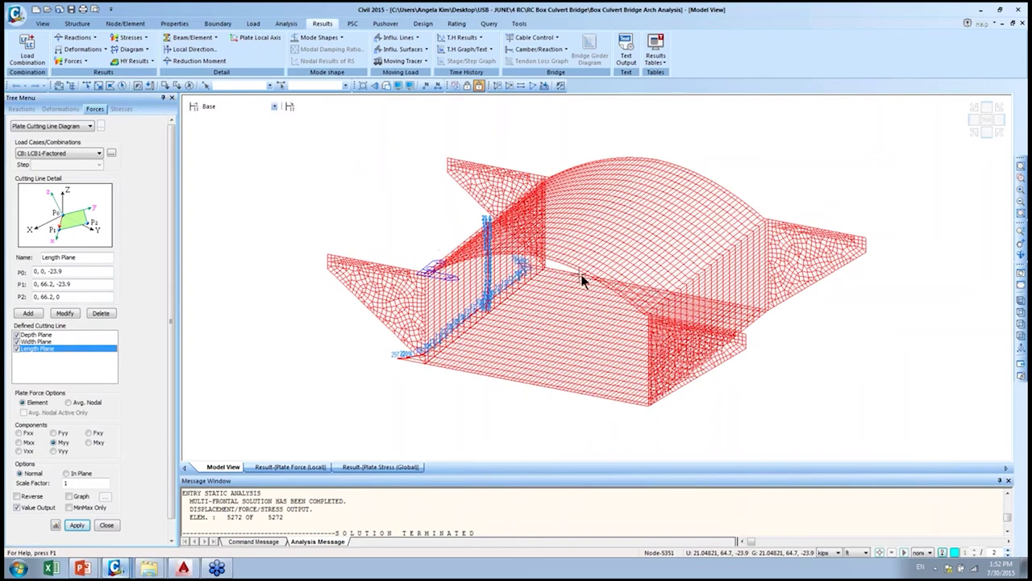
# - Isolate the bottom slab and the side wall farthest along the X axis, and show them in an isometric view
pyautogui.click(1020, 201)
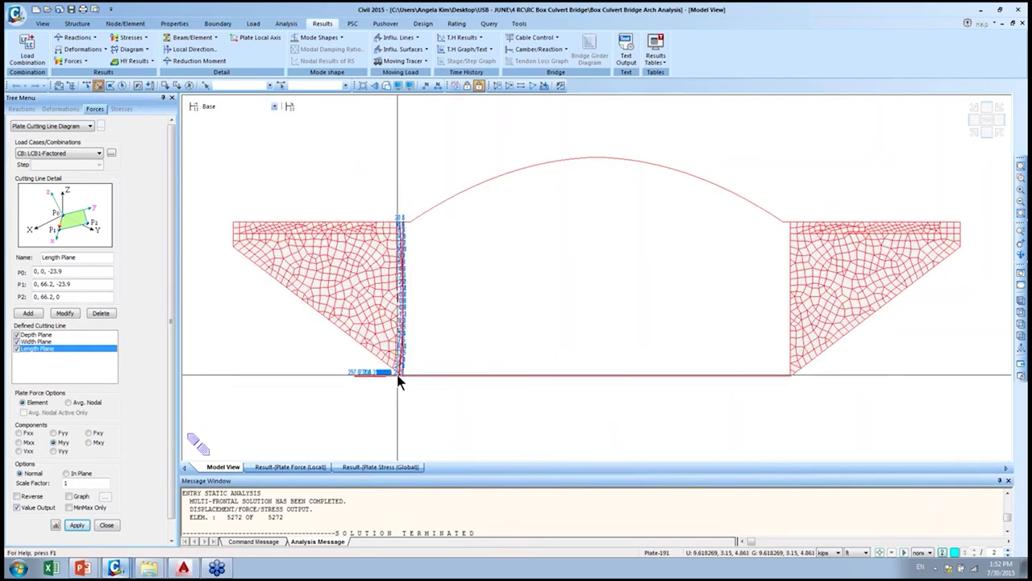
pyautogui.moveTo(399, 377); pyautogui.dragTo(805, 382)
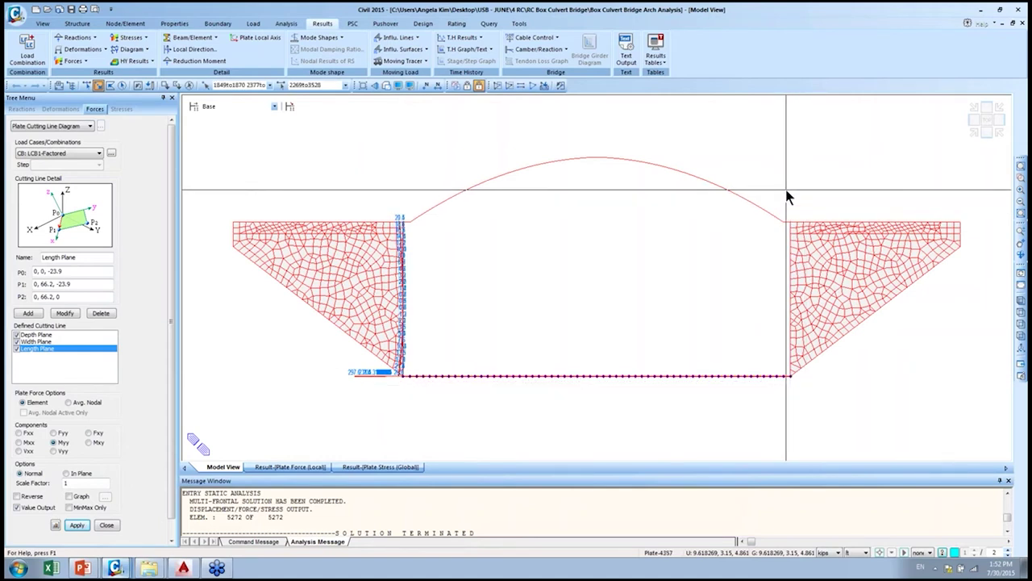
pyautogui.moveTo(784, 196); pyautogui.dragTo(791, 434)
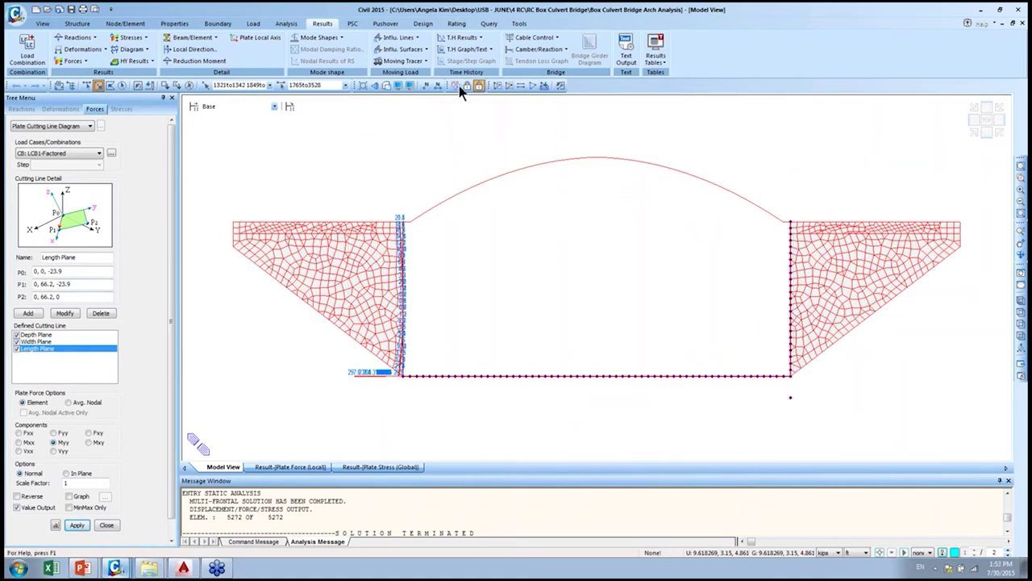
pyautogui.scroll(5, 622, 173)
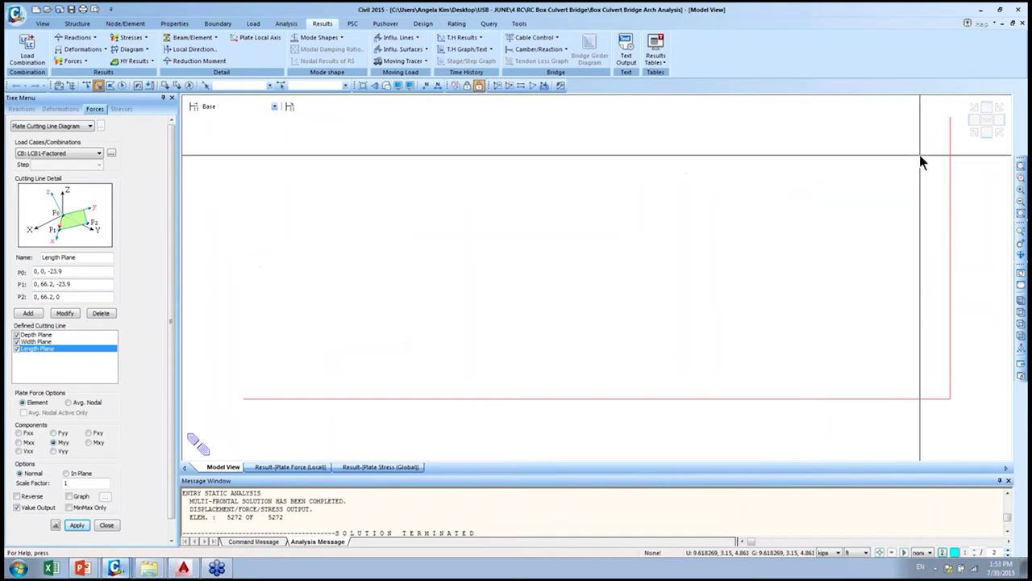
pyautogui.click(974, 142)
pyautogui.keyDown('ctrl'); pyautogui.moveTo(841, 281); pyautogui.dragTo(785, 261, button='middle'); pyautogui.keyUp('ctrl')
pyautogui.keyDown('ctrl'); pyautogui.moveTo(14, 223); pyautogui.dragTo(778, 223, button='middle'); pyautogui.keyUp('ctrl')
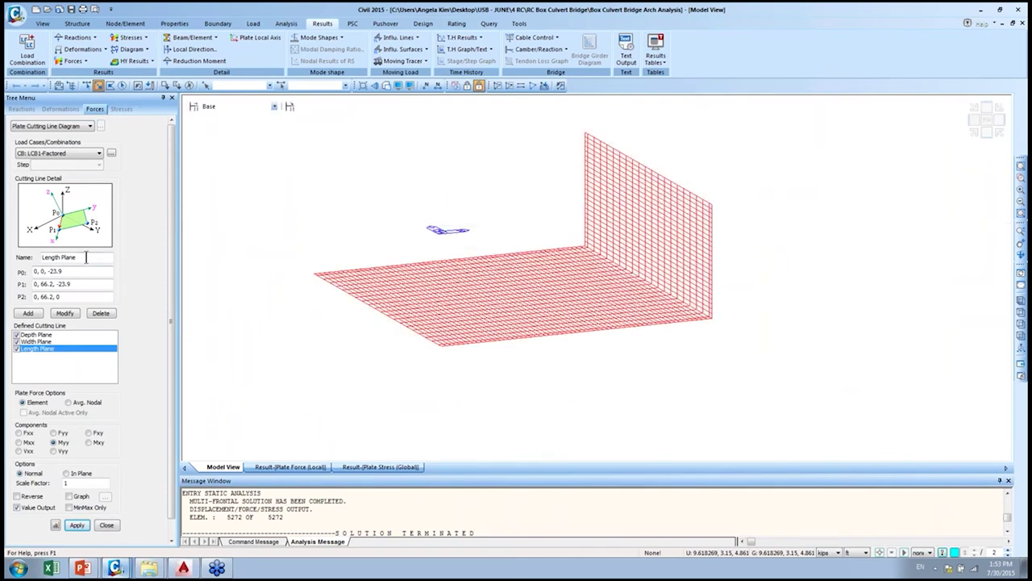
# - Add a cutting line named Longitudinal Plane with P0 60, 0, -22.89773, P1 60, 66.2, -22.89773 and P2 60, 66.2, -21.89545
pyautogui.moveTo(86, 257); pyautogui.dragTo(35, 257)
pyautogui.press('BackSpace')
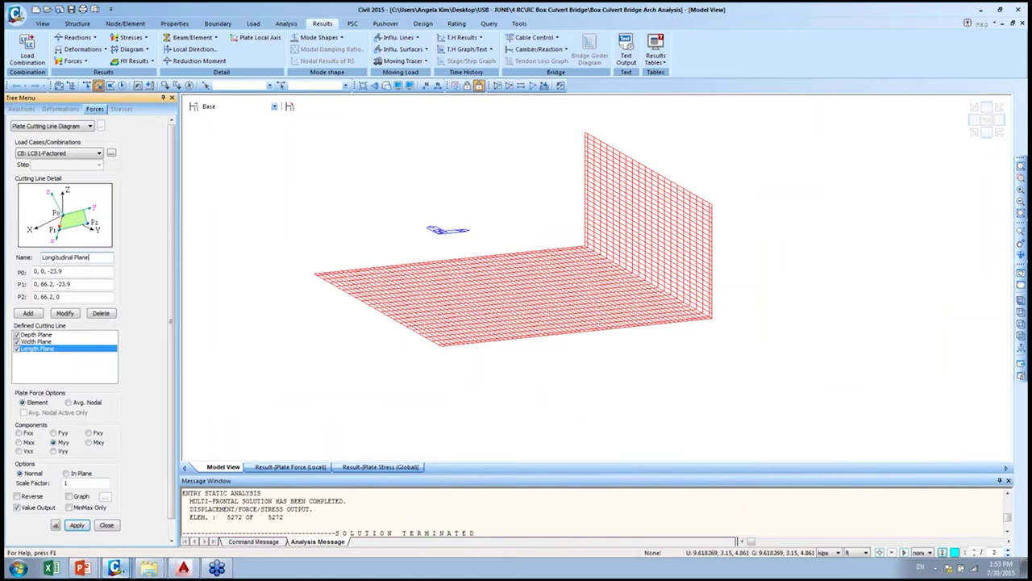
pyautogui.click(84, 271)
pyautogui.click(718, 314)
pyautogui.click(713, 313)
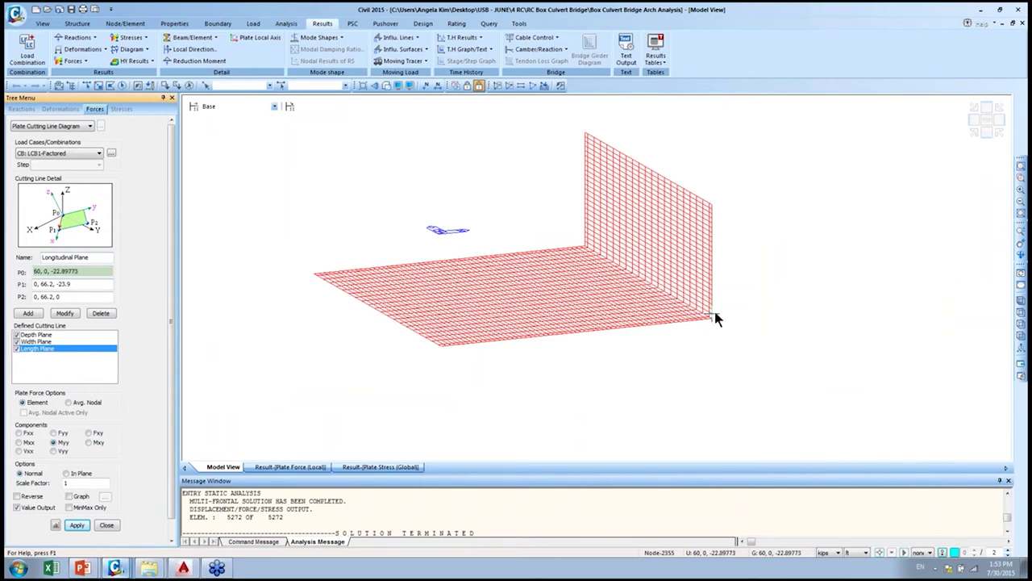
pyautogui.click(714, 313)
pyautogui.click(591, 255)
pyautogui.click(585, 248)
pyautogui.click(584, 247)
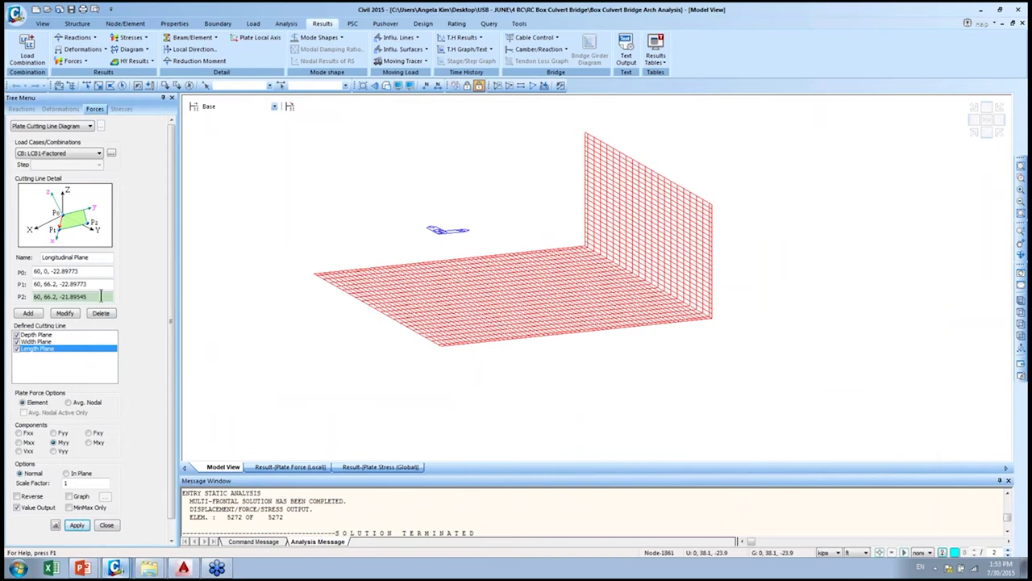
pyautogui.click(29, 313)
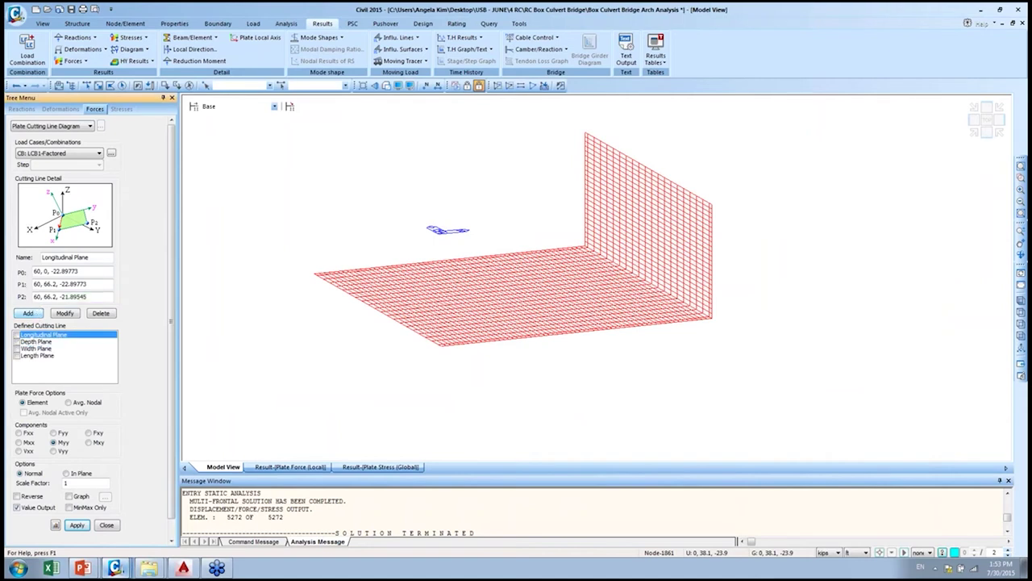
# - Add a cutting line named Vertical Plane with P0 60, 0, -23.9, P1 60, 0, 0 and P2 60, 4.8, 0
pyautogui.moveTo(96, 256); pyautogui.dragTo(41, 256)
pyautogui.write('Vertic')
pyautogui.press('Tab')
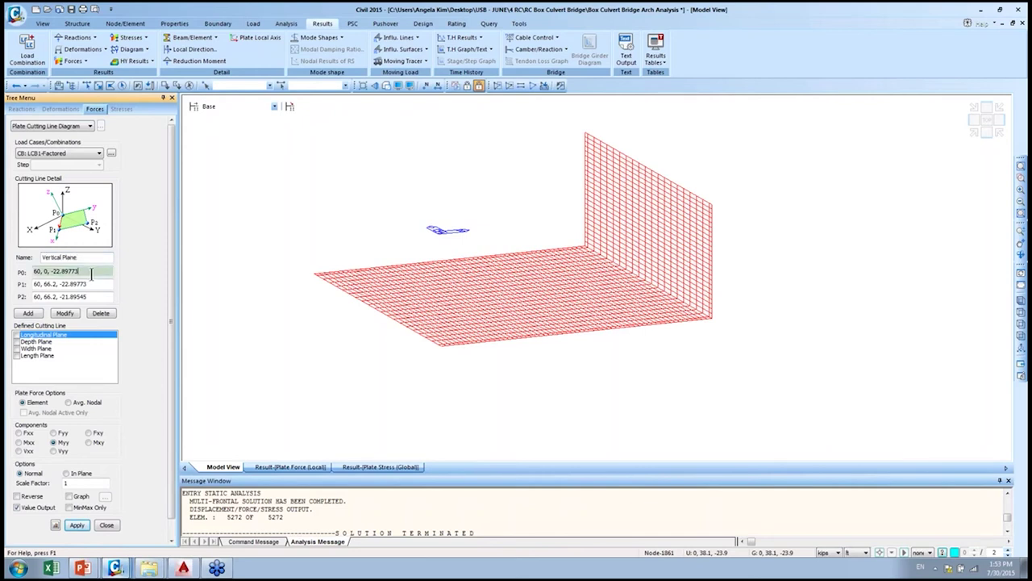
pyautogui.click(638, 278)
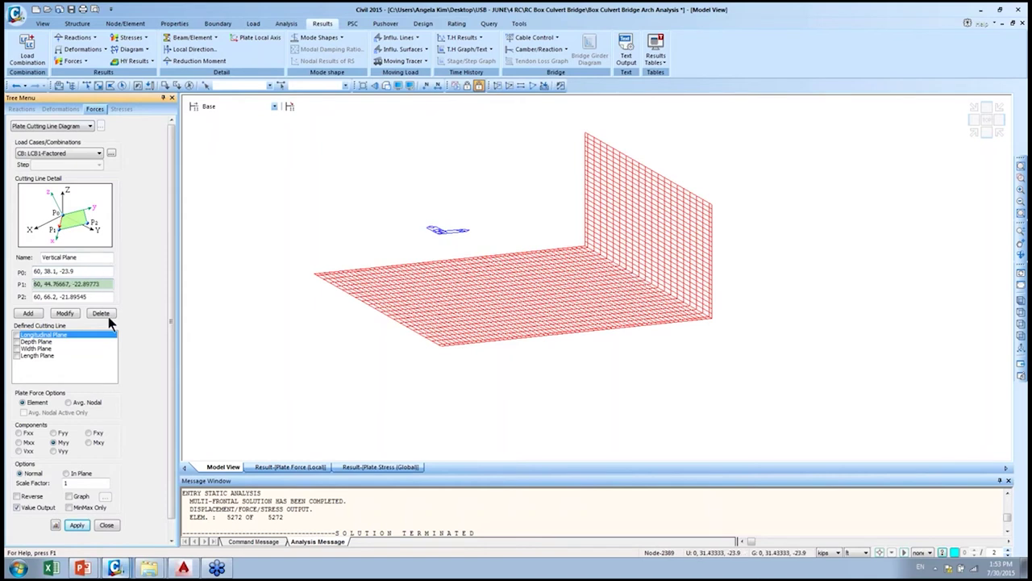
pyautogui.click(389, 317)
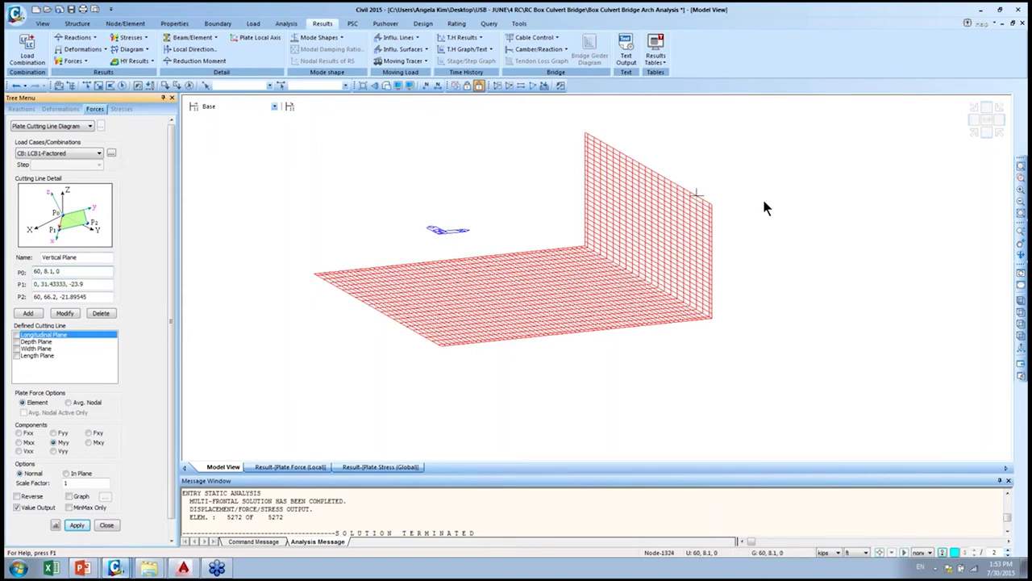
pyautogui.keyDown('ctrl'); pyautogui.moveTo(795, 222); pyautogui.dragTo(831, 250, button='middle'); pyautogui.keyUp('ctrl')
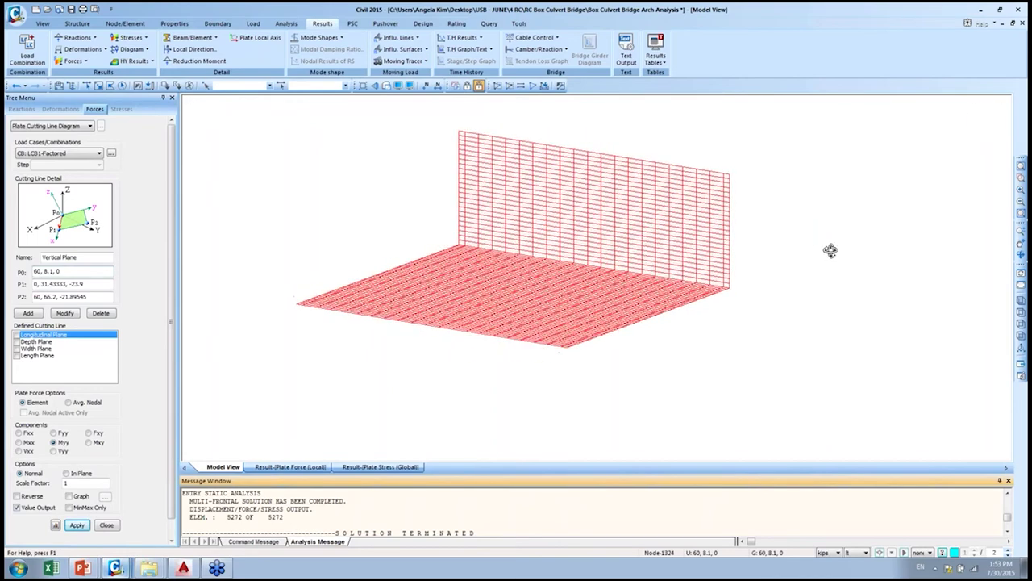
pyautogui.click(112, 269)
pyautogui.click(740, 273)
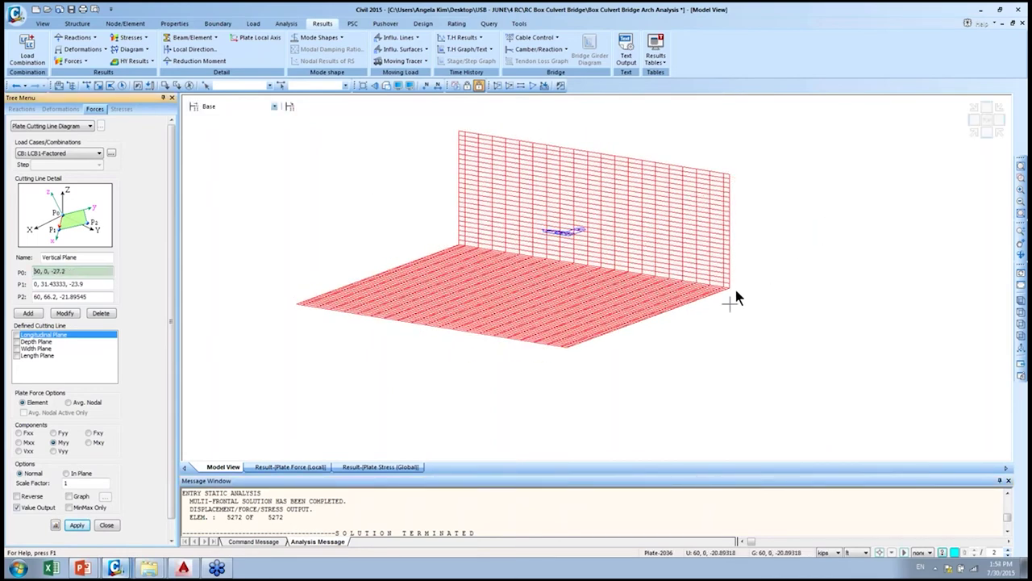
pyautogui.click(735, 291)
pyautogui.click(739, 171)
pyautogui.click(711, 172)
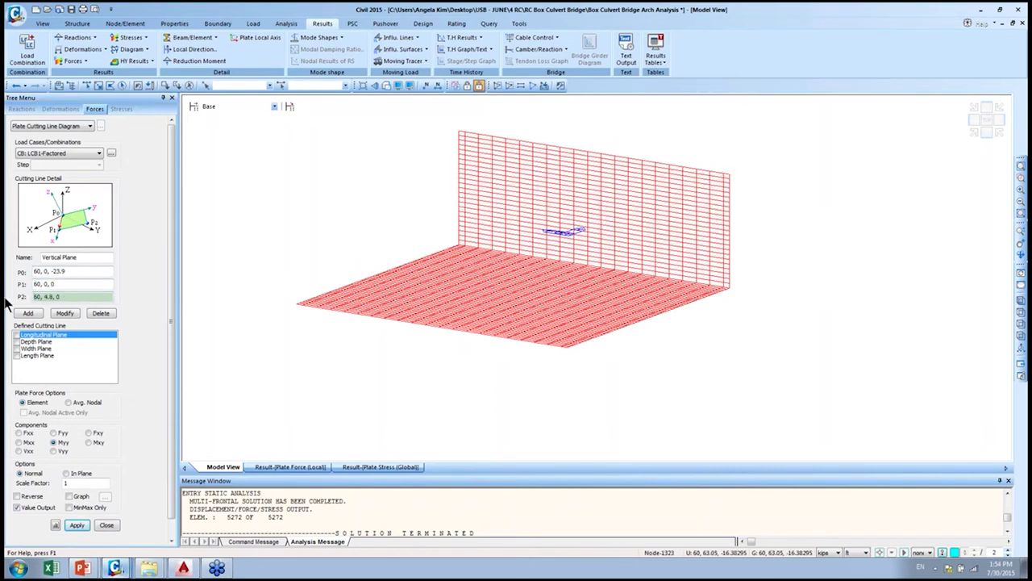
pyautogui.click(29, 314)
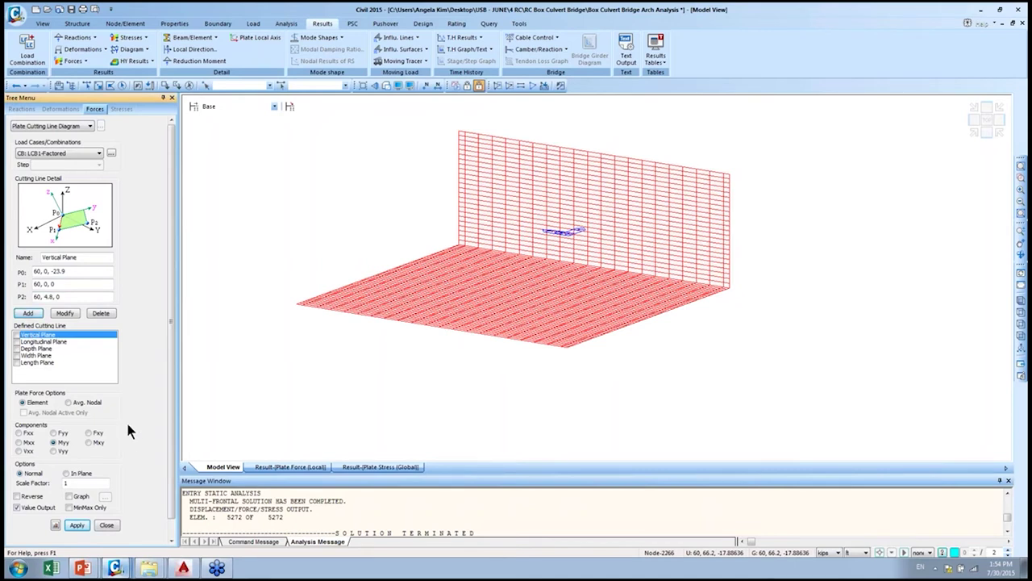
# - Display the Myy cutting diagrams with values for the Vertical Plane and Longitudinal Plane
pyautogui.click(17, 335)
pyautogui.click(17, 342)
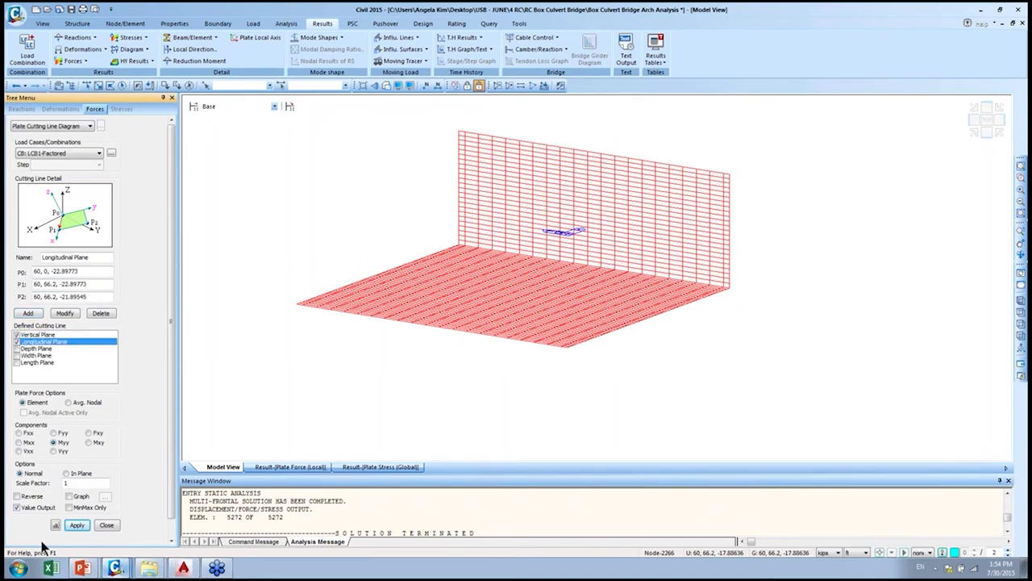
pyautogui.click(76, 524)
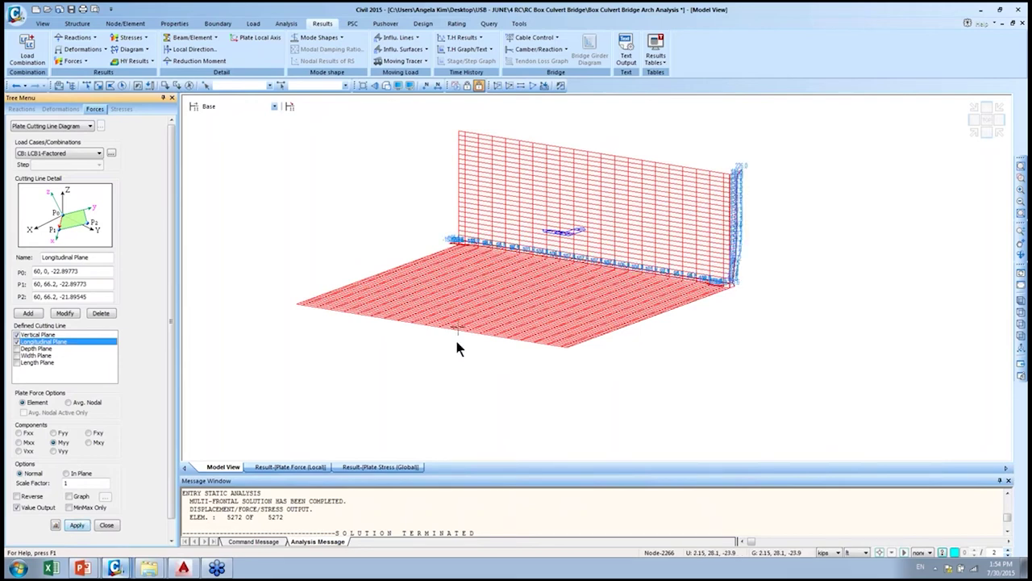
# - Inspect the moment diagrams where the slab meets the wall and plot both cutting lines as graphs
pyautogui.moveTo(682, 306)
pyautogui.mouseDown(button='middle')
pyautogui.moveTo(691, 316)
pyautogui.moveTo(661, 320)
pyautogui.moveTo(704, 295)
pyautogui.moveTo(652, 317)
pyautogui.moveTo(758, 317)
pyautogui.moveTo(728, 306)
pyautogui.moveTo(764, 283)
pyautogui.moveTo(652, 318)
pyautogui.moveTo(686, 309)
pyautogui.mouseUp(button='middle')
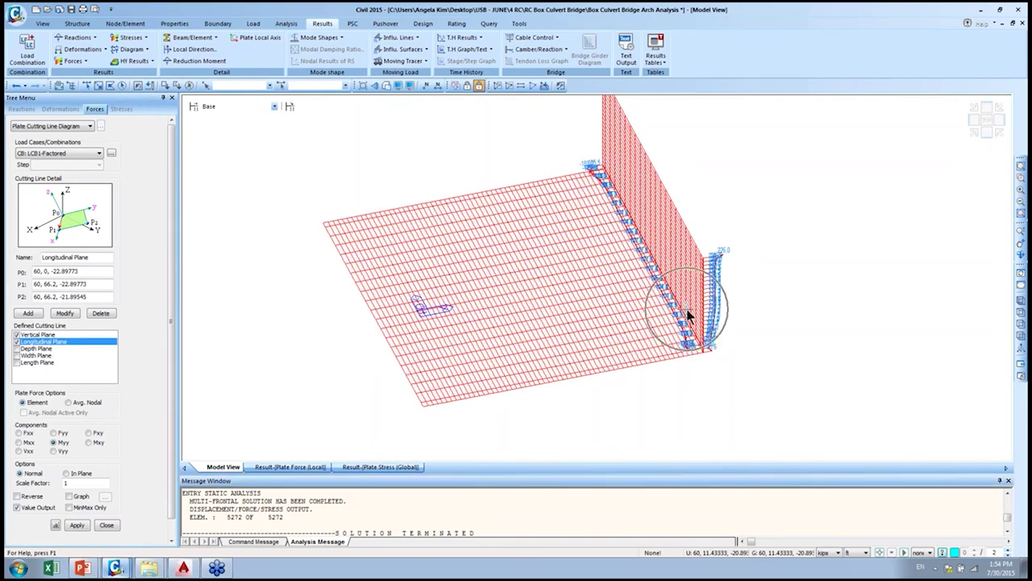
pyautogui.scroll(5, 700, 300)
pyautogui.scroll(6, 711, 305)
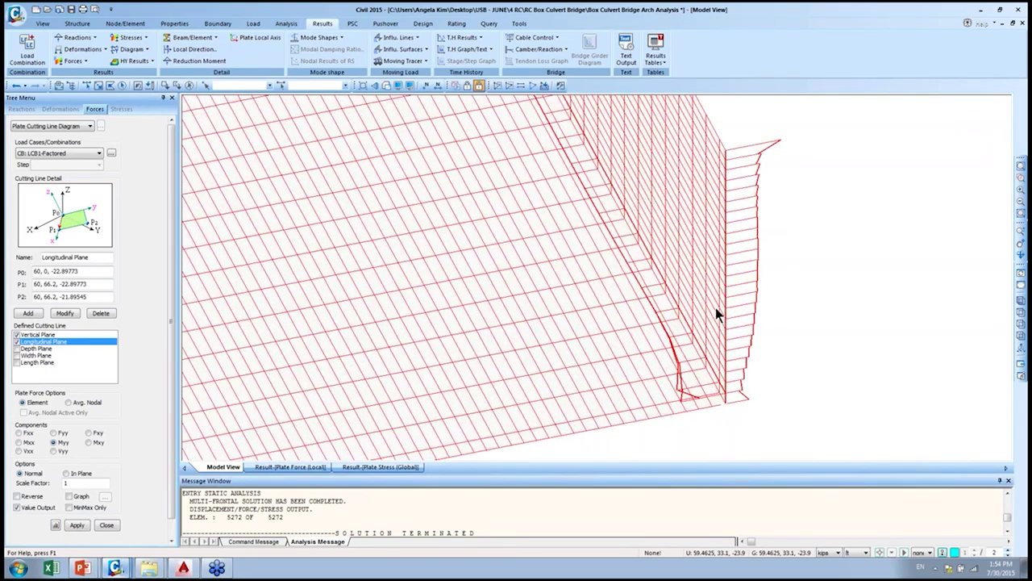
pyautogui.scroll(-6, 798, 355)
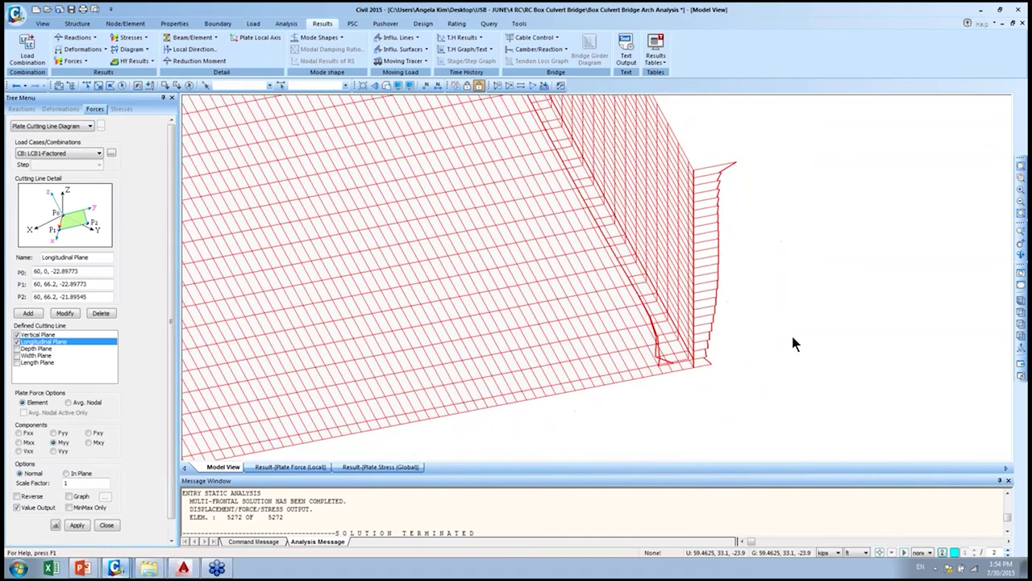
pyautogui.click(70, 496)
pyautogui.click(76, 524)
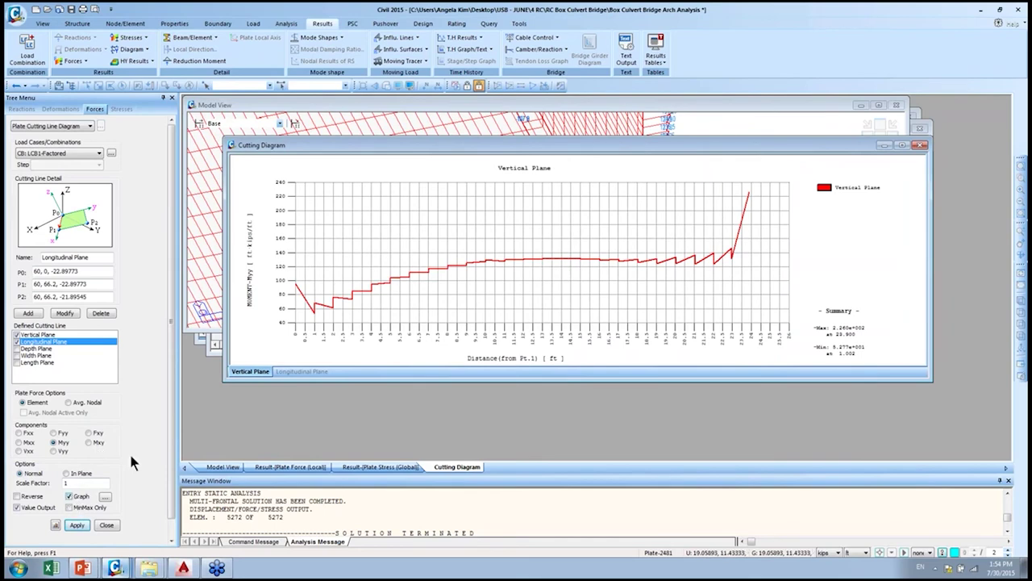
# - Enlarge the Vertical Plane moment graph for review, and return to the model in isometric view
pyautogui.click(900, 146)
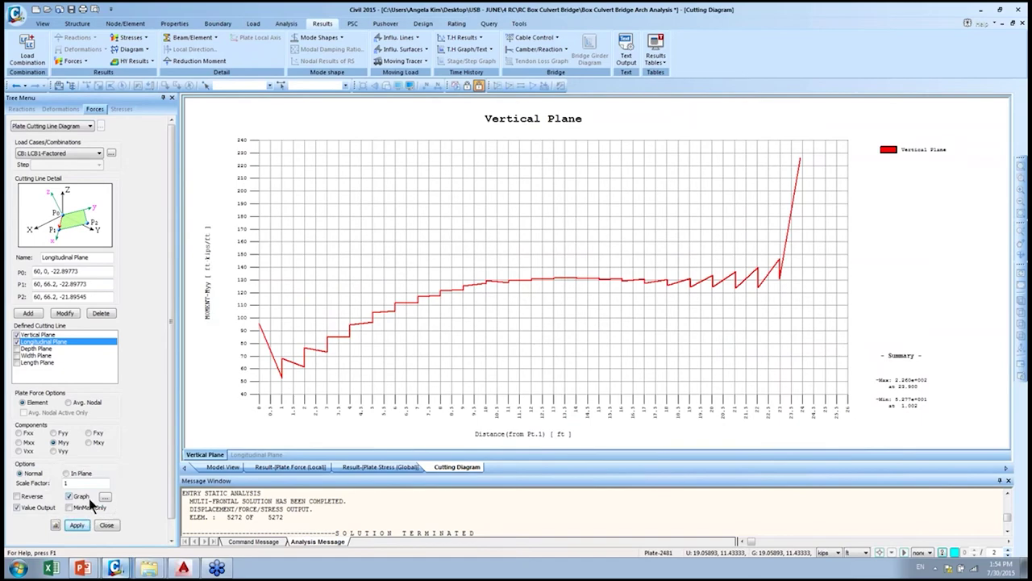
pyautogui.click(226, 467)
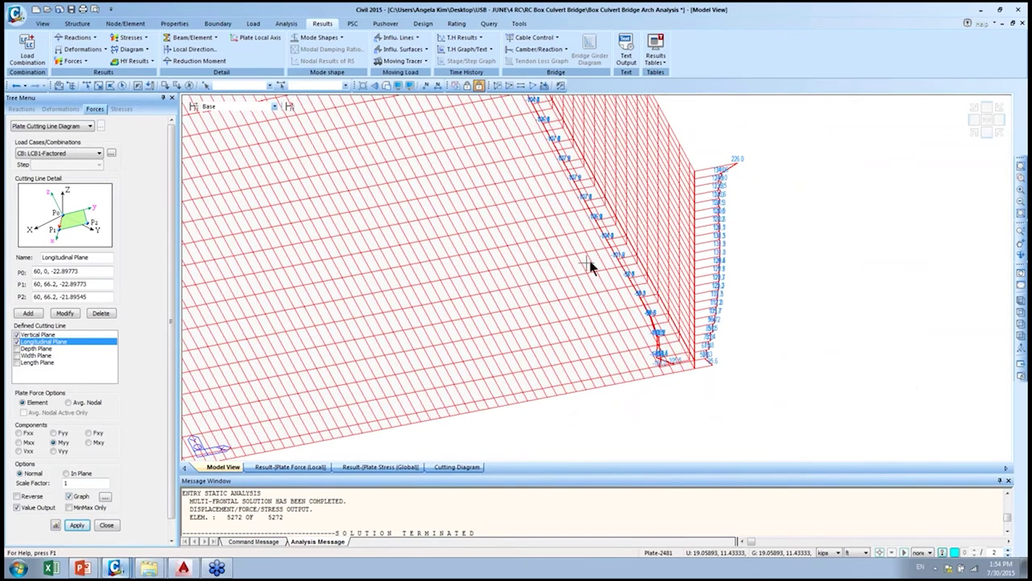
pyautogui.click(1001, 139)
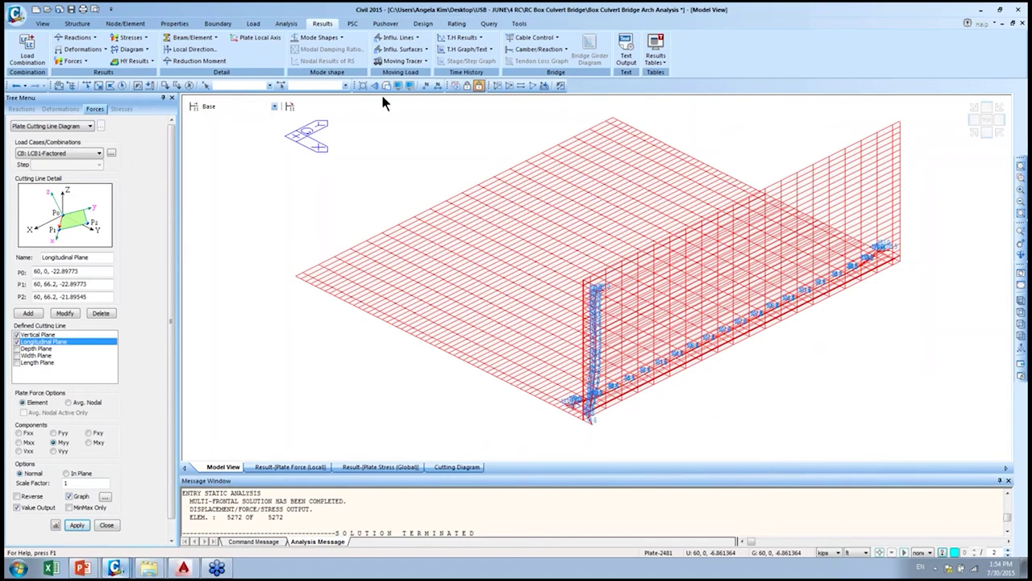
# - Open the Local Direction Force Sum tool and clear the cutting diagrams from the full model
pyautogui.click(194, 50)
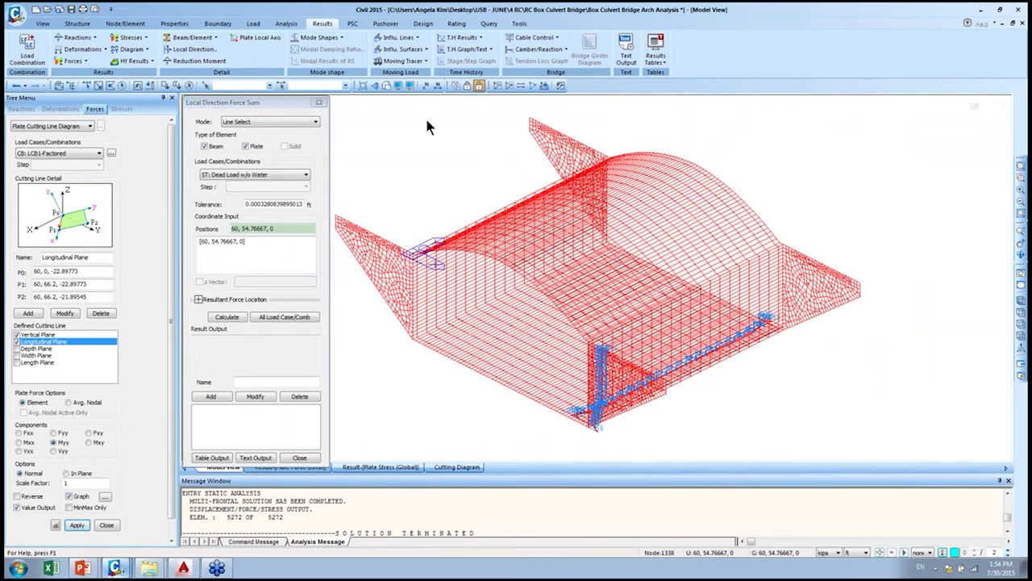
pyautogui.click(42, 24)
pyautogui.click(49, 39)
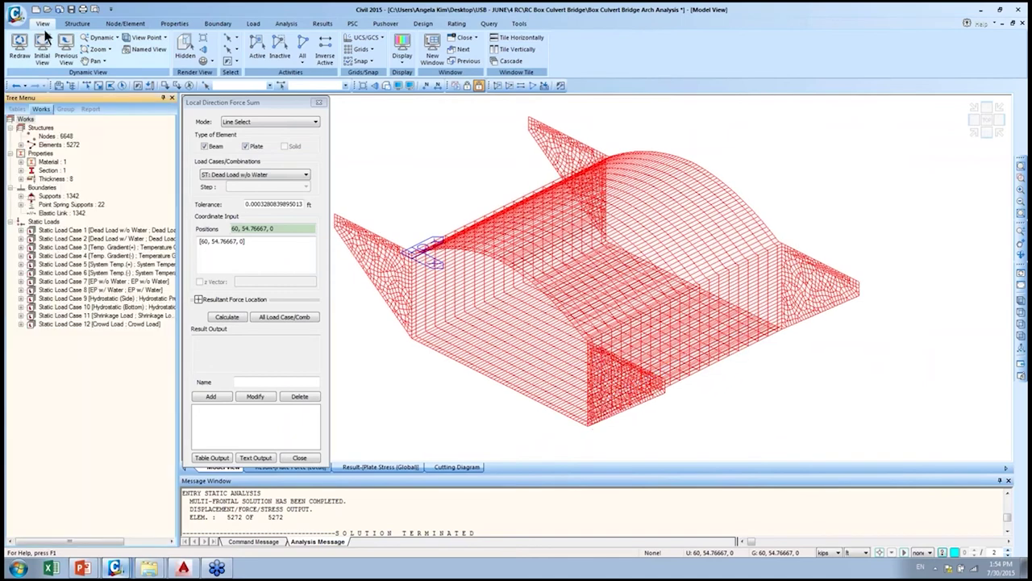
pyautogui.click(316, 26)
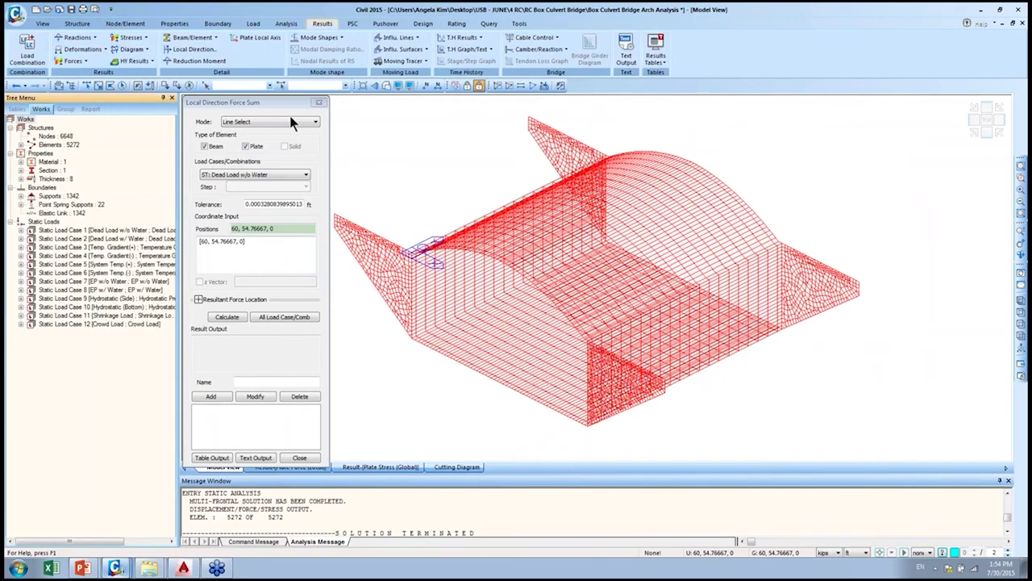
pyautogui.click(259, 104)
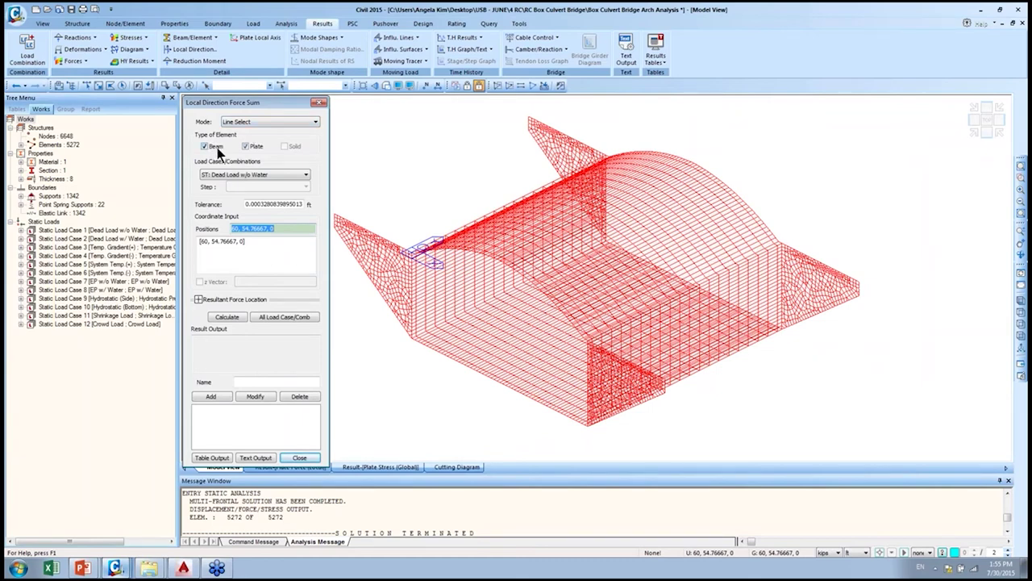
pyautogui.click(262, 247)
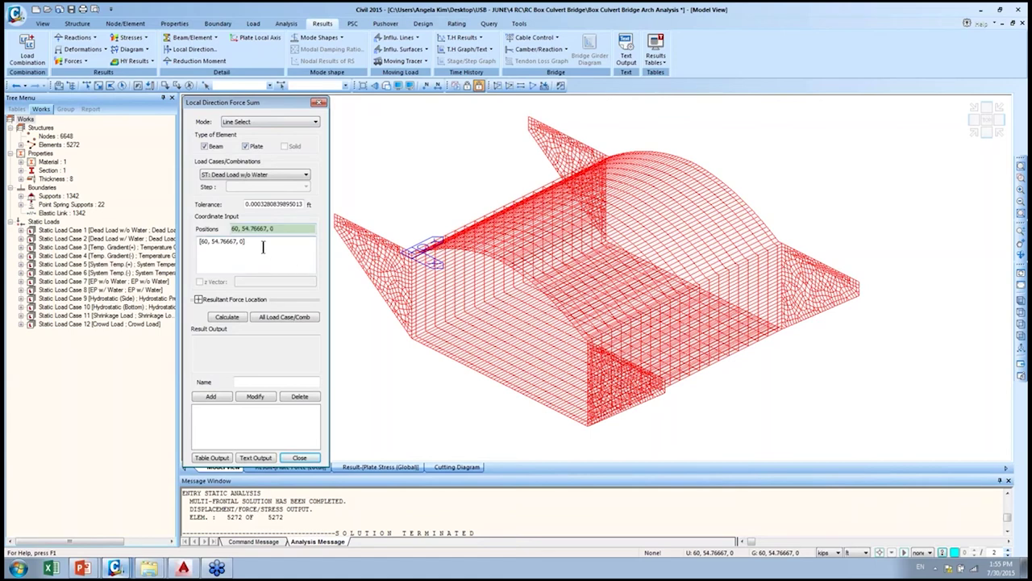
# - Activate only the bottom slab and one side wall, selecting them in the front view, and show them in isometric view
pyautogui.click(987, 127)
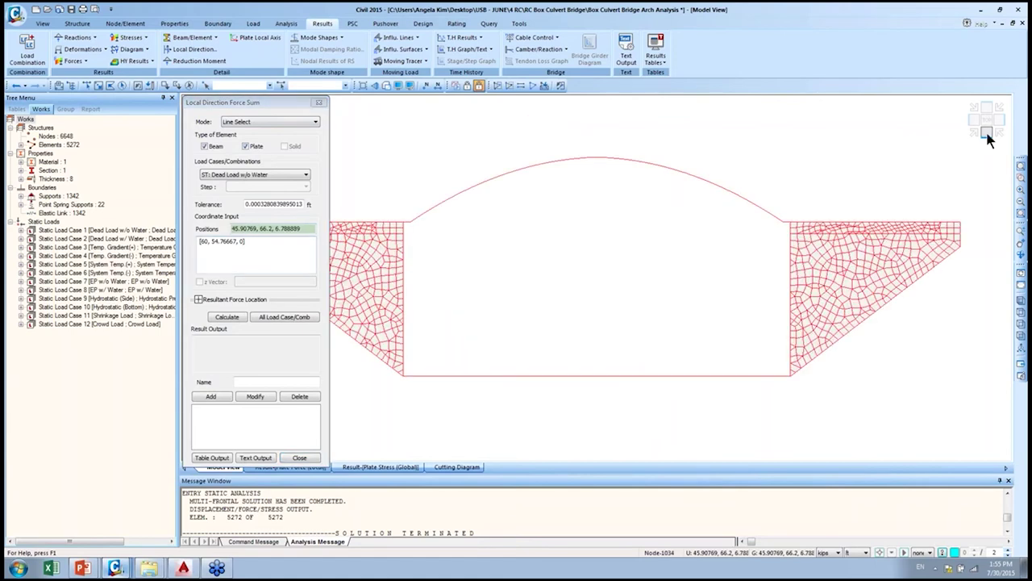
pyautogui.click(98, 86)
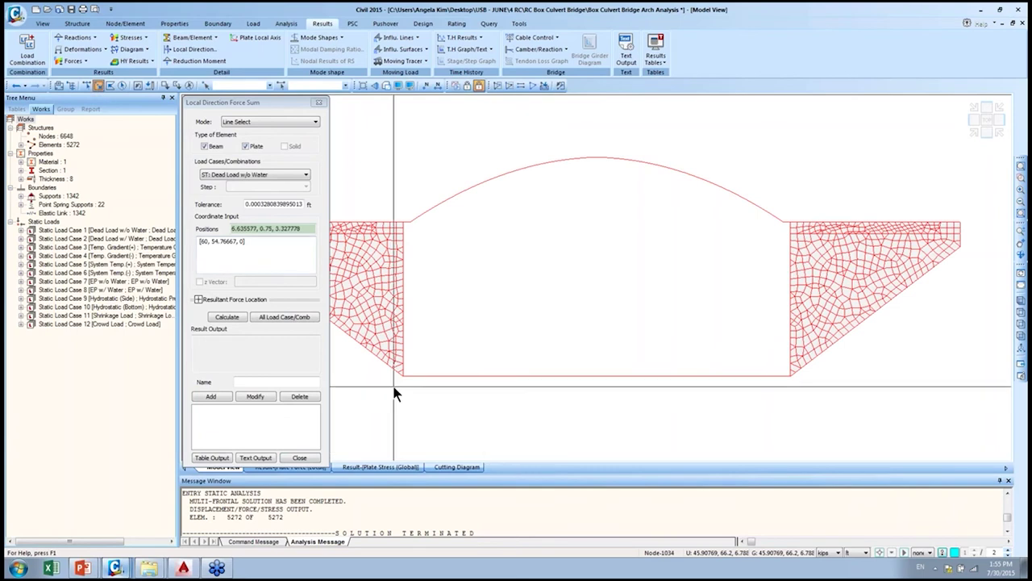
pyautogui.click(401, 397)
pyautogui.click(790, 398)
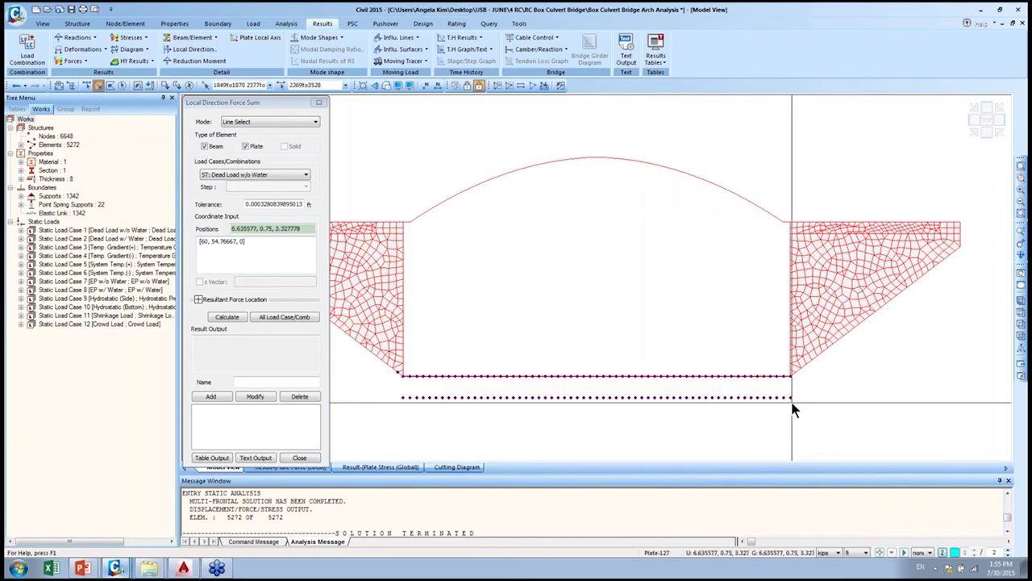
pyautogui.click(786, 212)
pyautogui.click(791, 409)
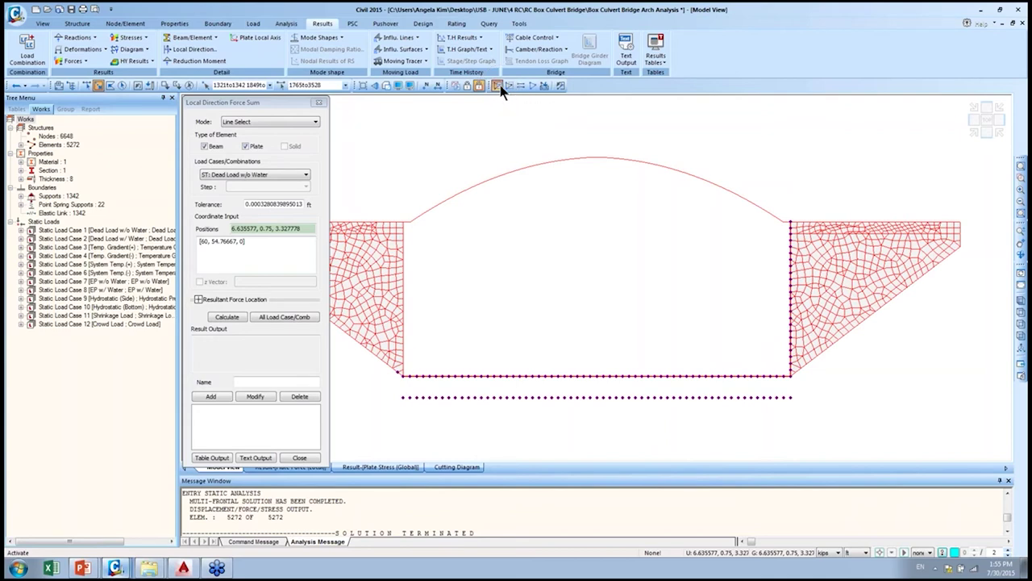
pyautogui.click(500, 85)
pyautogui.click(972, 132)
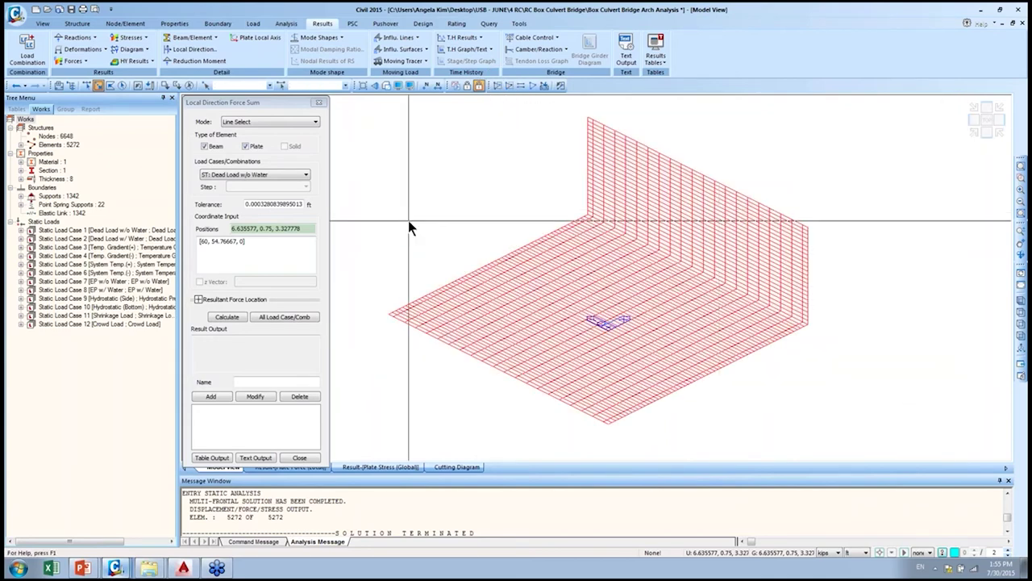
# - Set the force sum to Line Select mode and load combination CB: LCB1-Factored
pyautogui.click(276, 121)
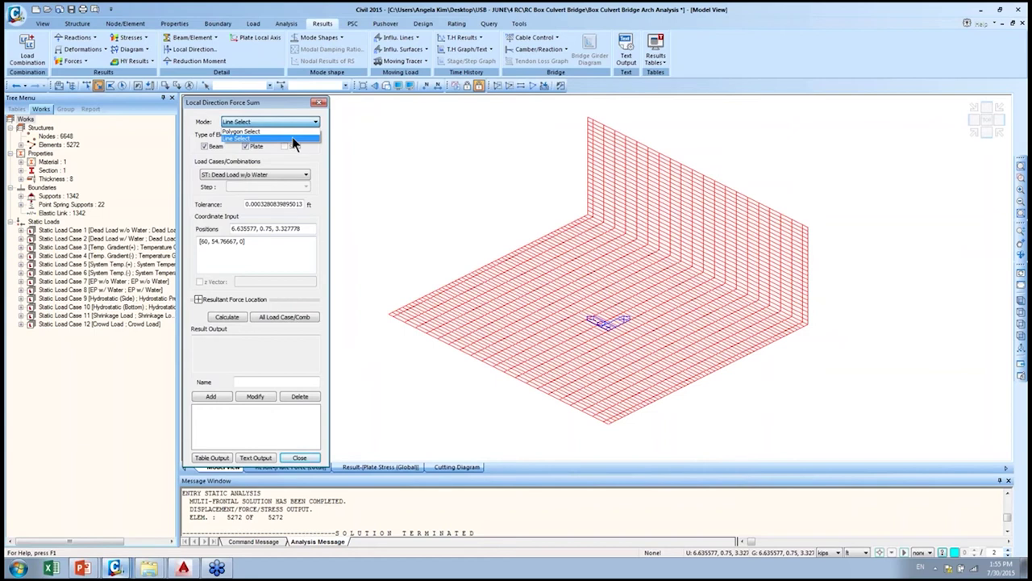
pyautogui.click(292, 137)
pyautogui.click(307, 121)
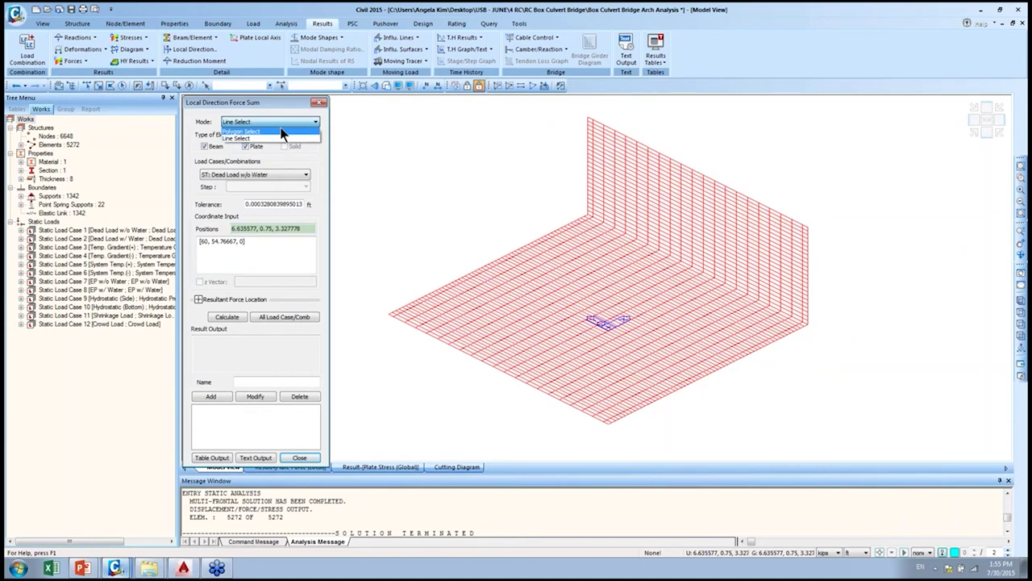
pyautogui.click(281, 131)
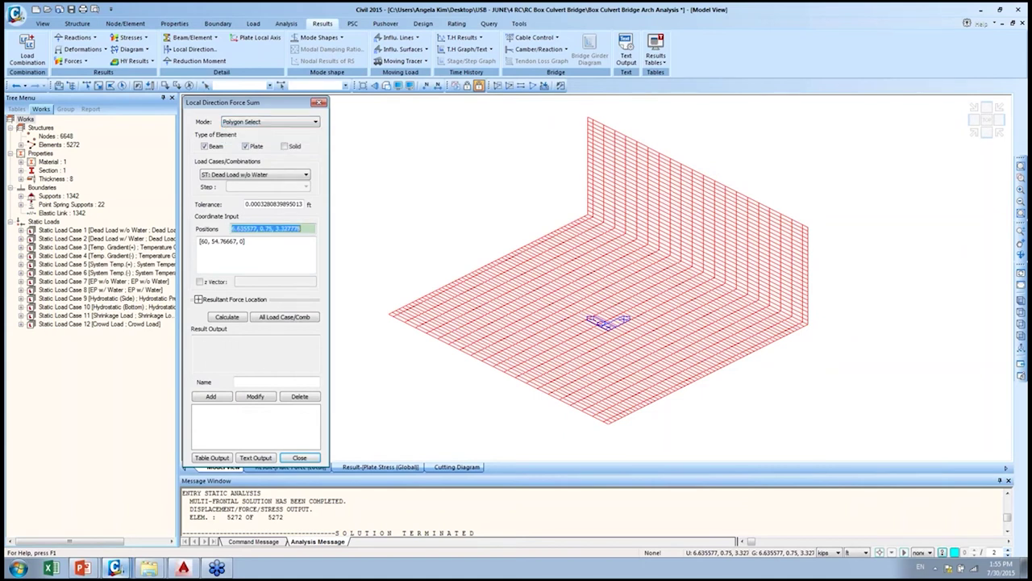
pyautogui.click(282, 121)
pyautogui.click(288, 139)
pyautogui.click(258, 174)
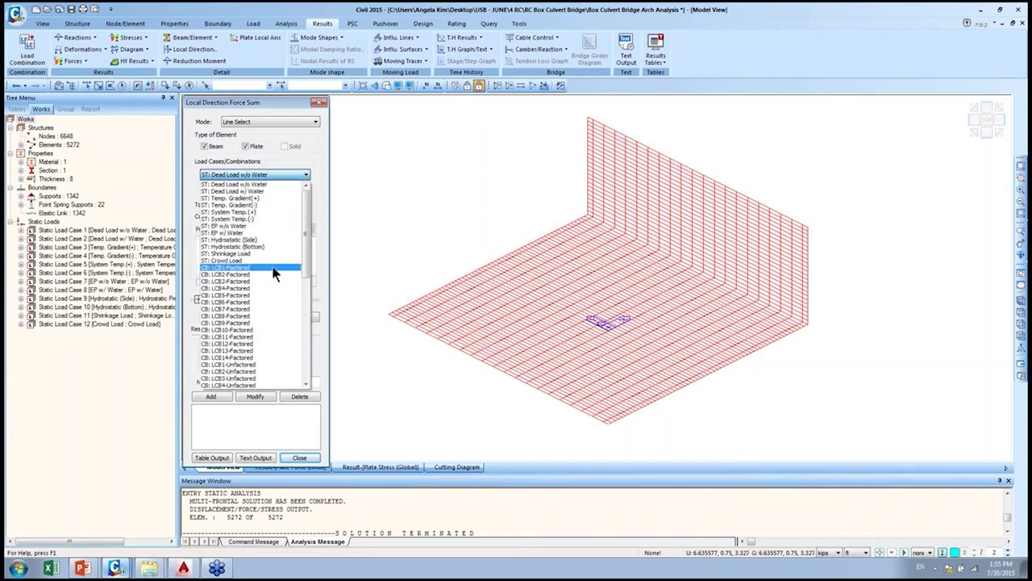
pyautogui.click(276, 267)
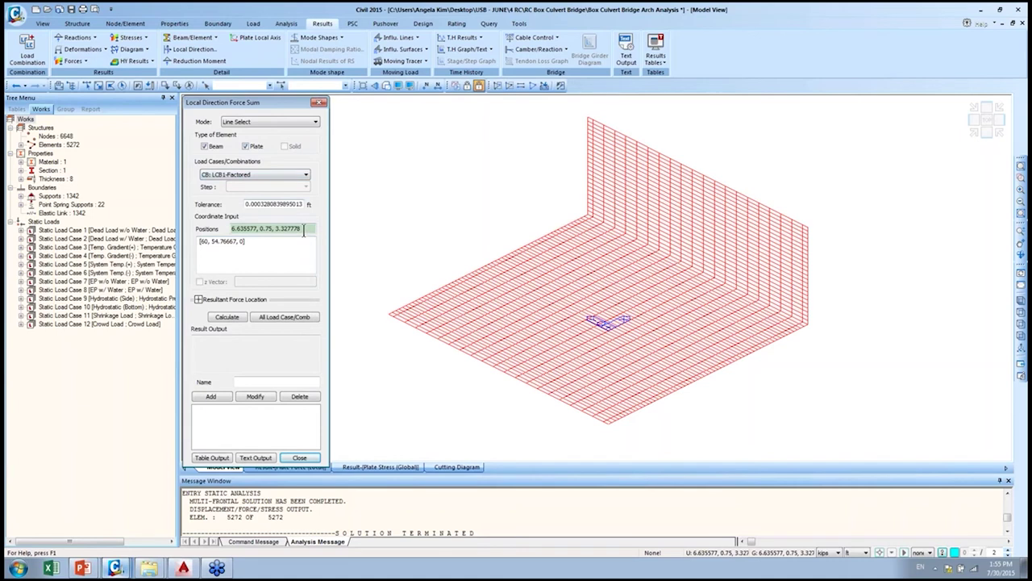
pyautogui.click(305, 229)
pyautogui.click(603, 421)
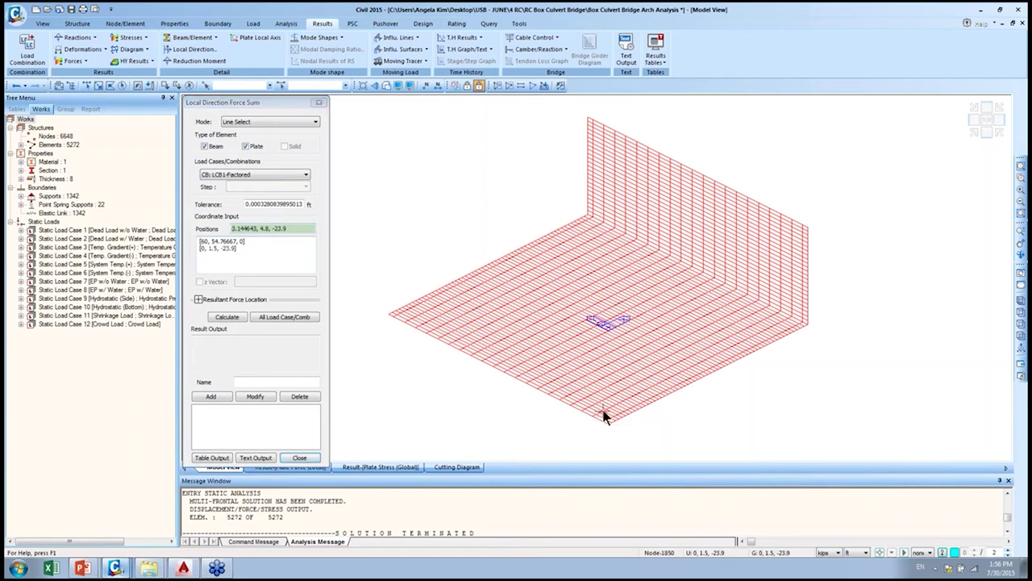
pyautogui.click(792, 321)
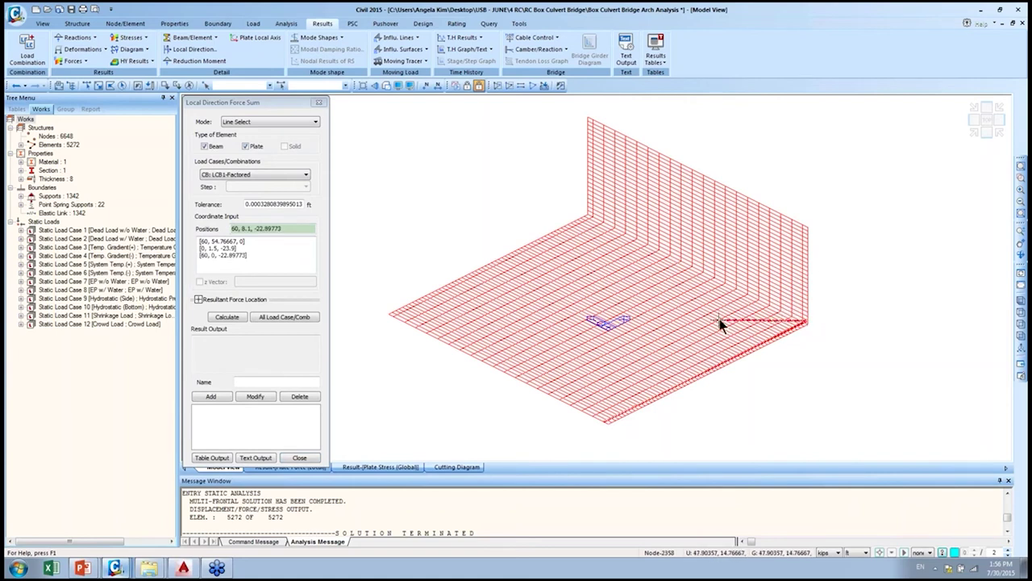
pyautogui.click(279, 229)
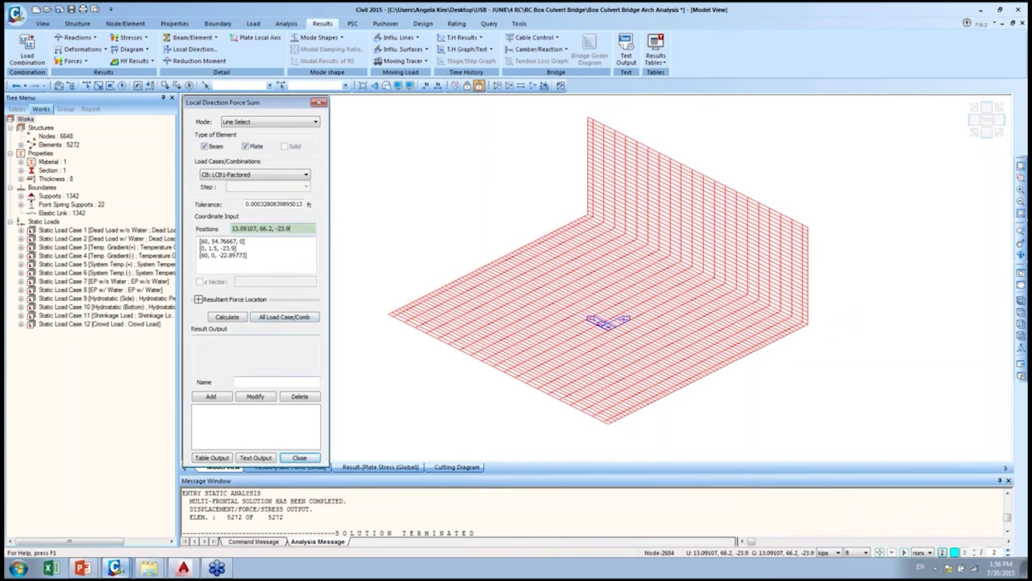
pyautogui.click(298, 457)
# - Calculate the LCB1-Factored force sum along the slab edge from 0, 1.5, -23.9 to 60, 1.5, -23.9, with third point 60, 4.8, -23.9
pyautogui.click(194, 49)
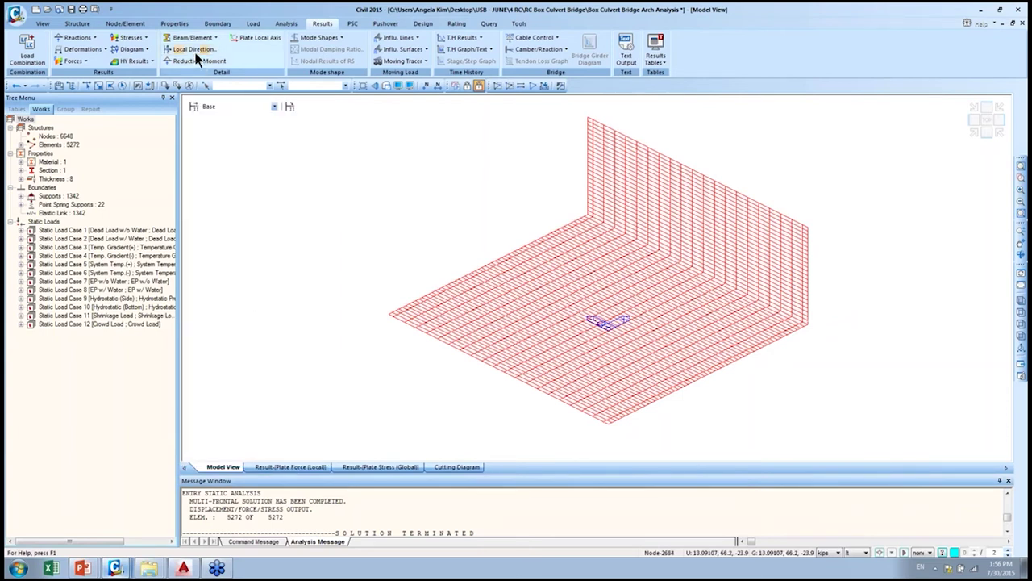
pyautogui.click(266, 174)
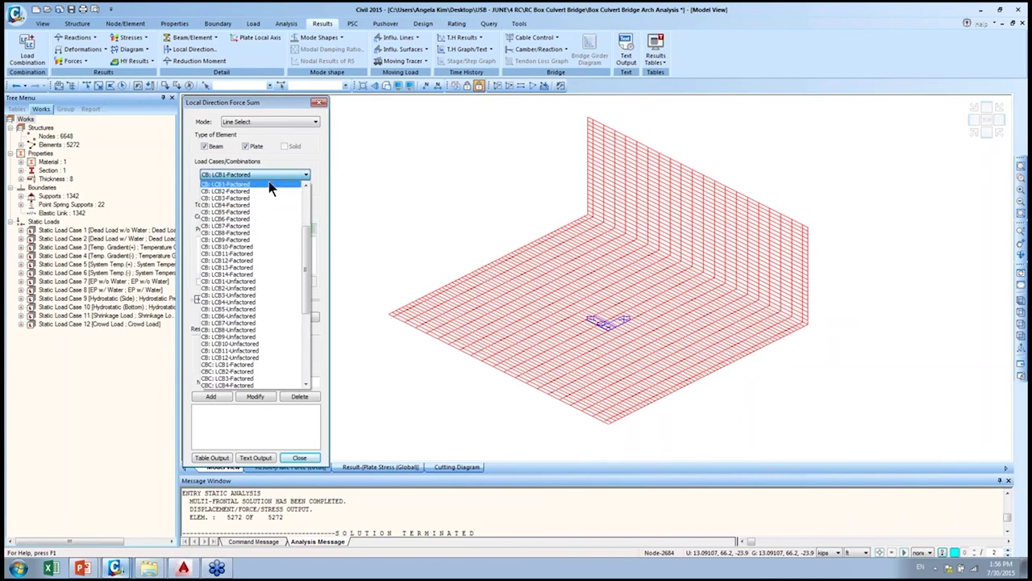
pyautogui.click(269, 183)
pyautogui.click(604, 421)
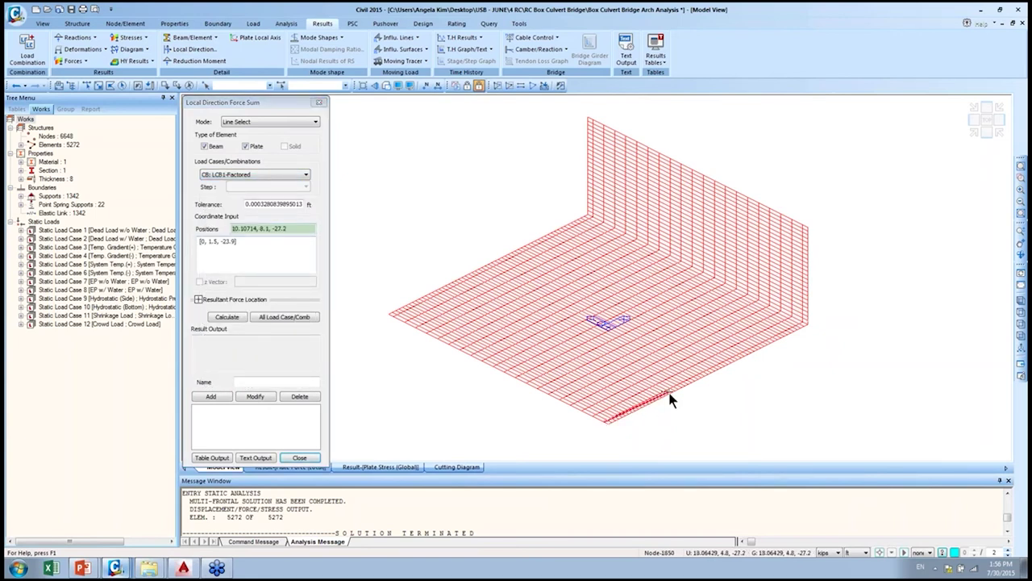
pyautogui.click(802, 325)
pyautogui.click(802, 322)
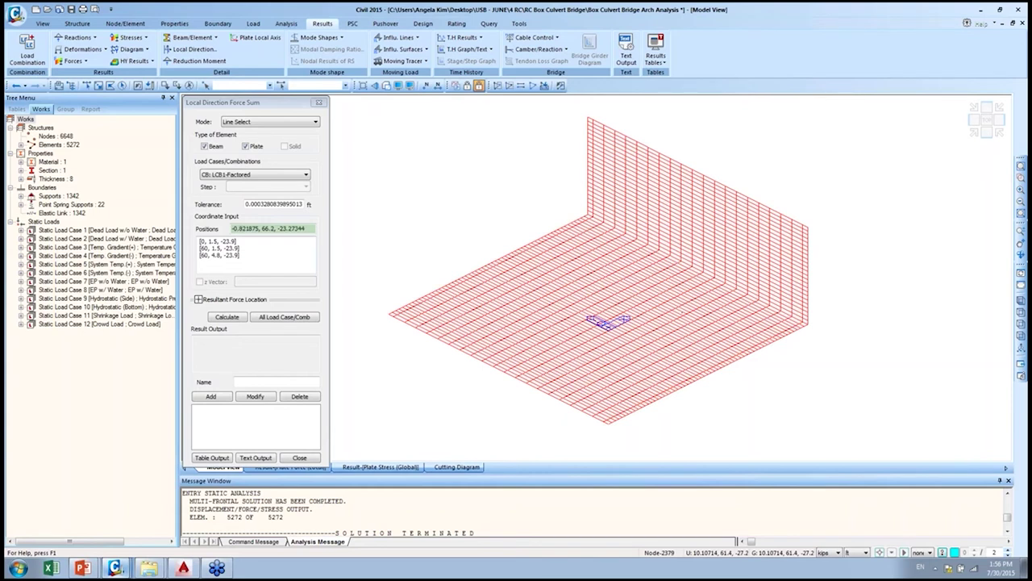
pyautogui.click(227, 316)
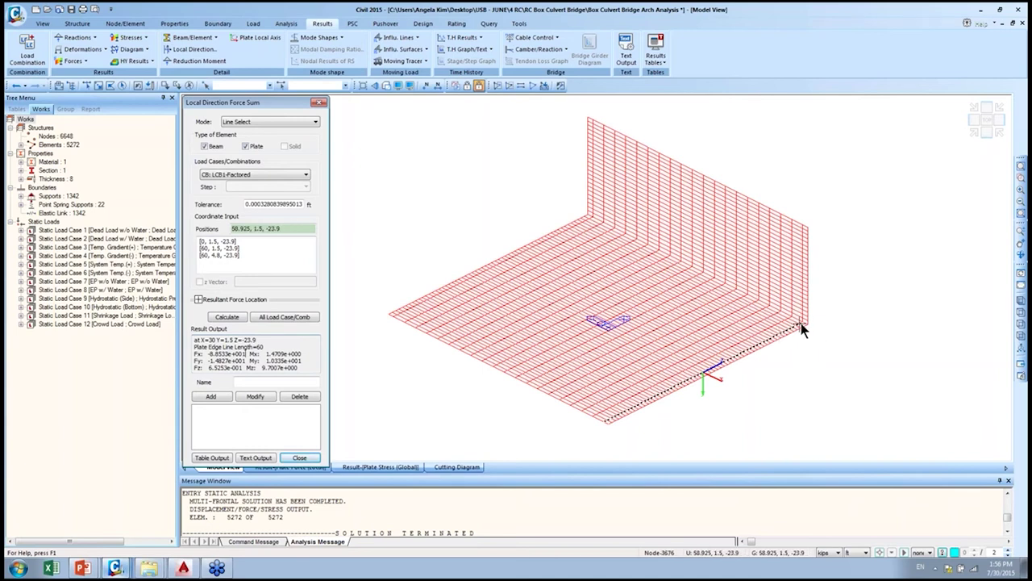
# - Review the force and moment results for the slab edge line and add it to the list as Transverse
pyautogui.moveTo(801, 326)
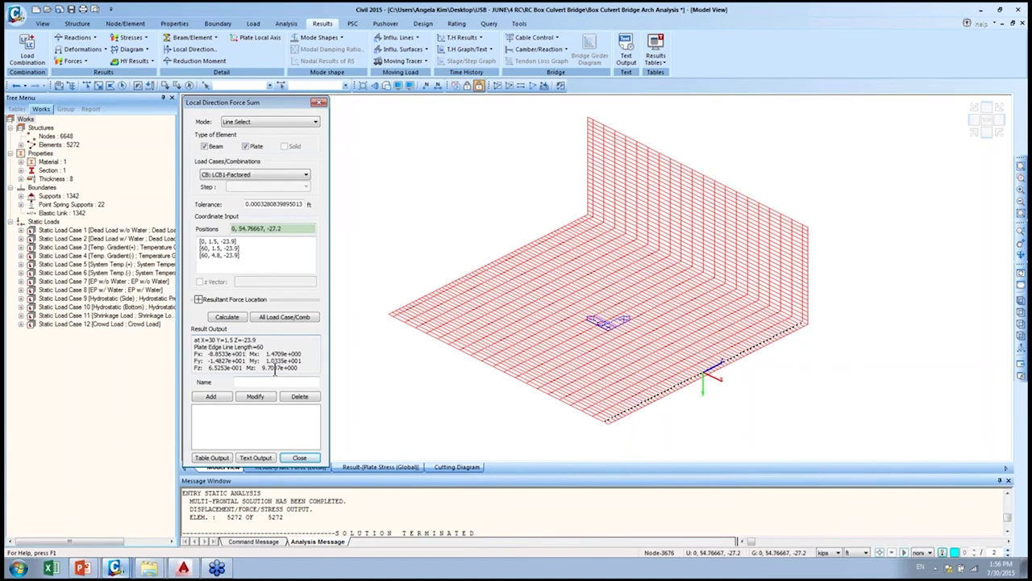
pyautogui.moveTo(298, 368); pyautogui.dragTo(208, 354)
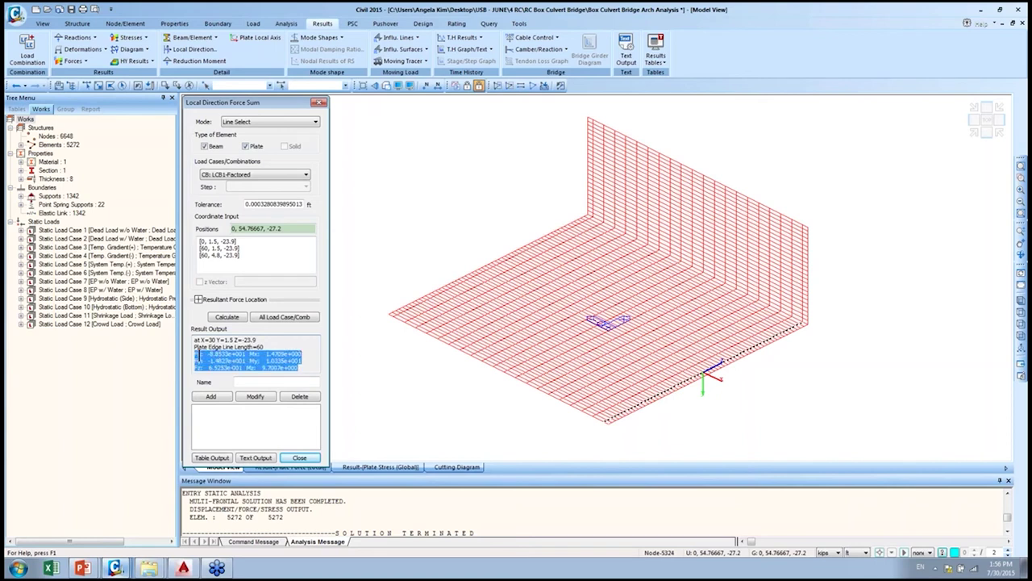
pyautogui.click(199, 355)
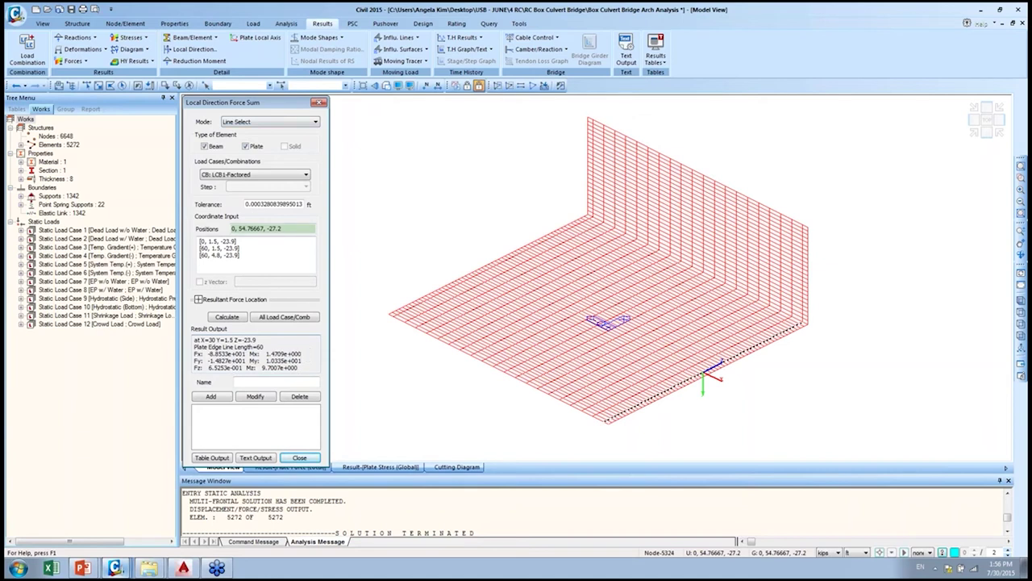
pyautogui.moveTo(303, 367)
pyautogui.mouseDown()
pyautogui.moveTo(189, 348)
pyautogui.moveTo(302, 368)
pyautogui.mouseUp()
pyautogui.click(242, 381)
pyautogui.write('Transverse')
pyautogui.click(210, 397)
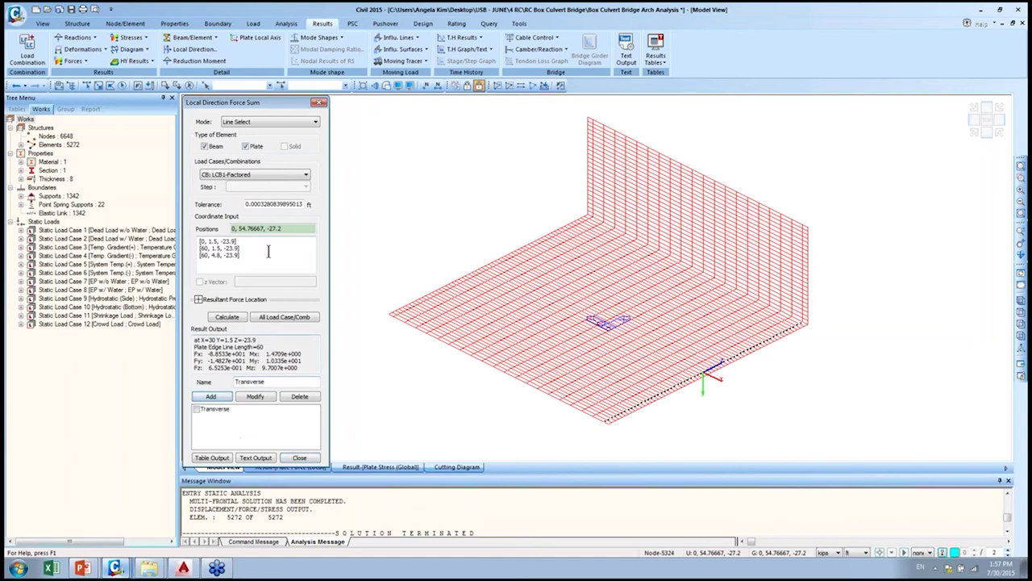
# - Calculate the force sum along the wall edge from 60, 1.5, -23.9 to 60, 1.5, 0, with third point 60, 4.8, 0
pyautogui.click(791, 317)
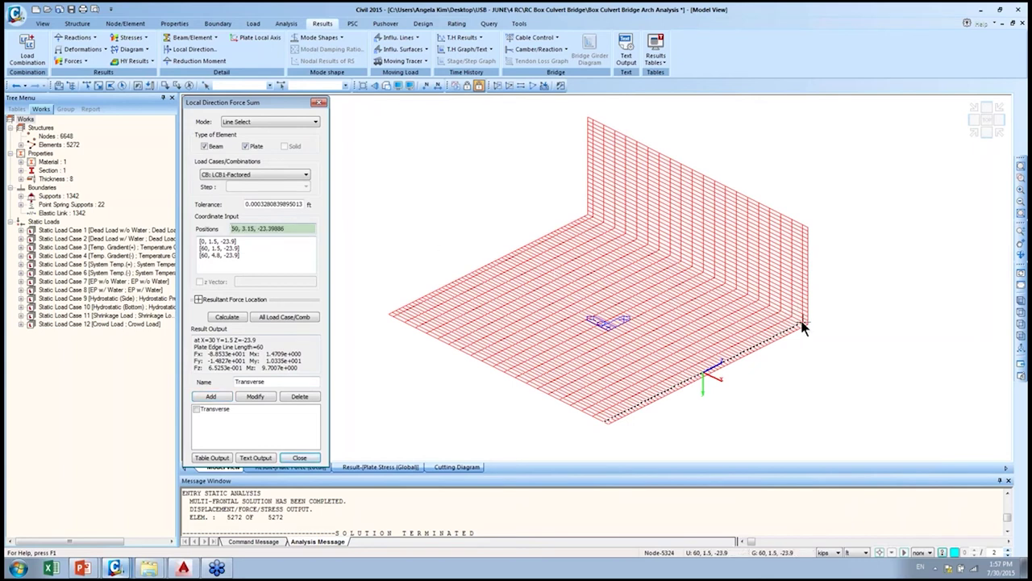
pyautogui.click(802, 326)
pyautogui.click(805, 218)
pyautogui.click(792, 213)
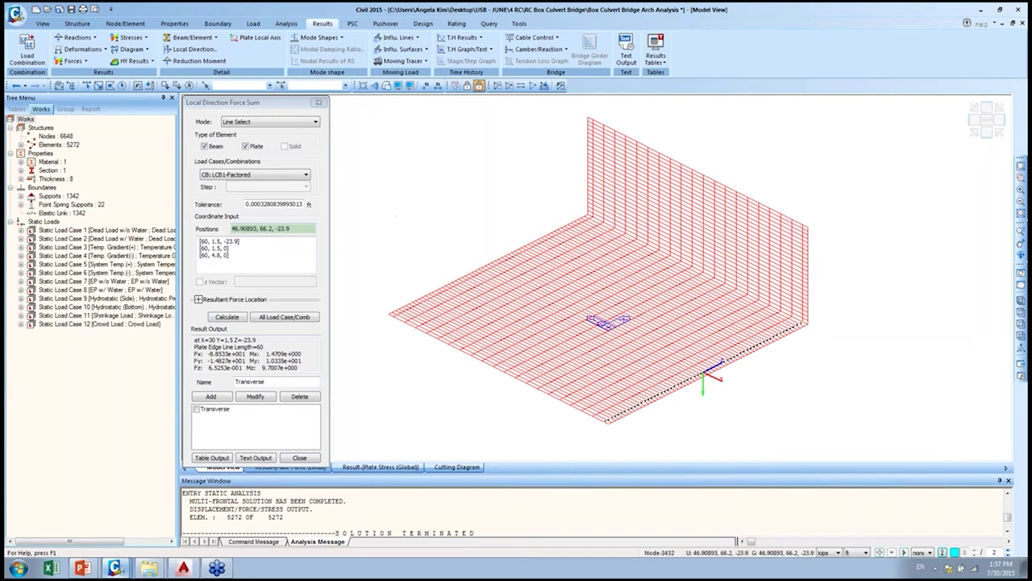
pyautogui.click(227, 317)
# - Name the wall edge force sum line Vertical and add it to the list
pyautogui.doubleClick(250, 381)
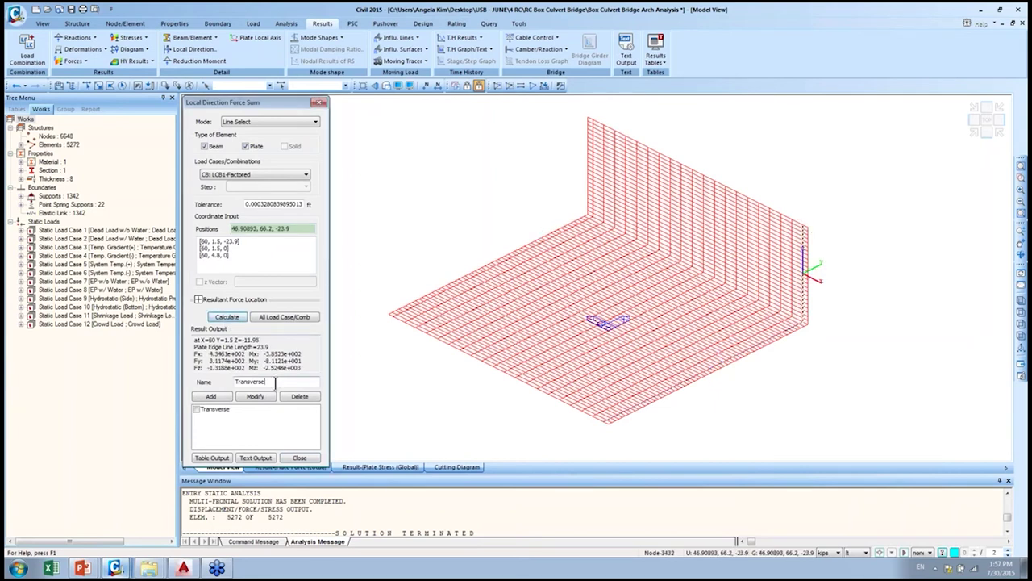
pyautogui.write('Vertic')
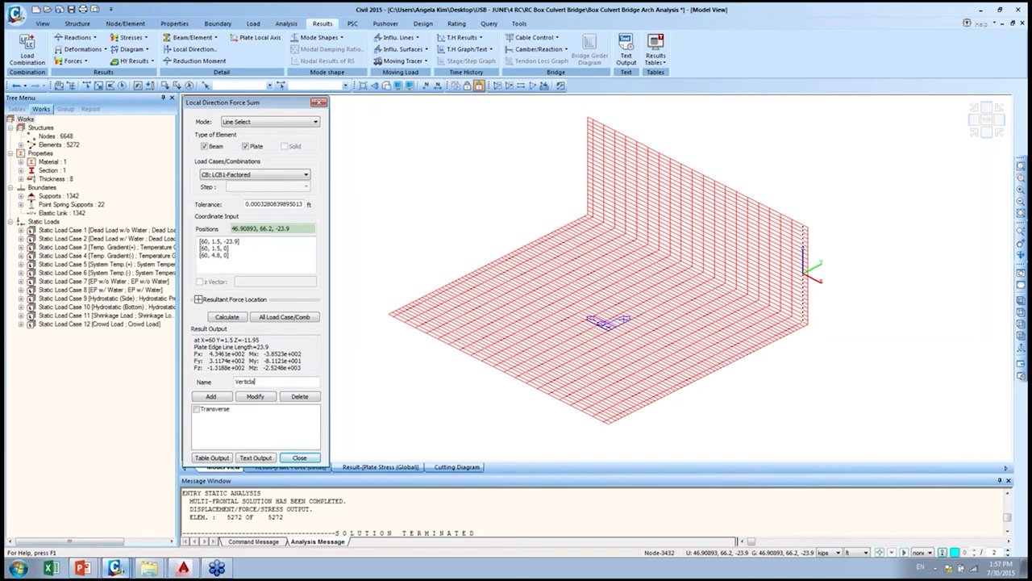
pyautogui.write('al')
pyautogui.click(208, 398)
# - Calculate the LCB1-Factored force sum along the wall-slab junction from 60, 0, -22.89773 to 60, 66.2, -22.89773, with third point 60, 66.2, -20.89318
pyautogui.click(814, 316)
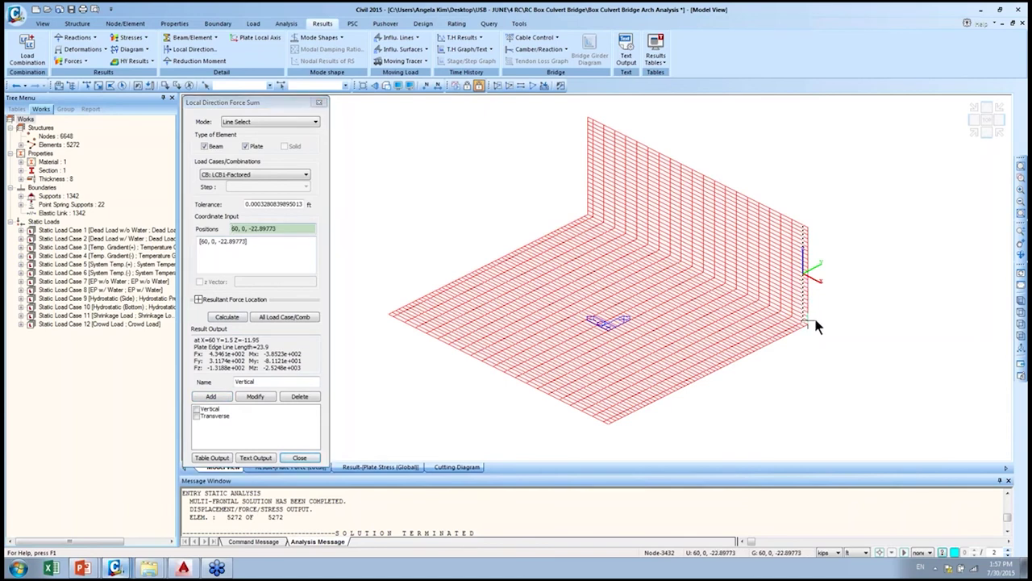
pyautogui.click(586, 208)
pyautogui.click(588, 202)
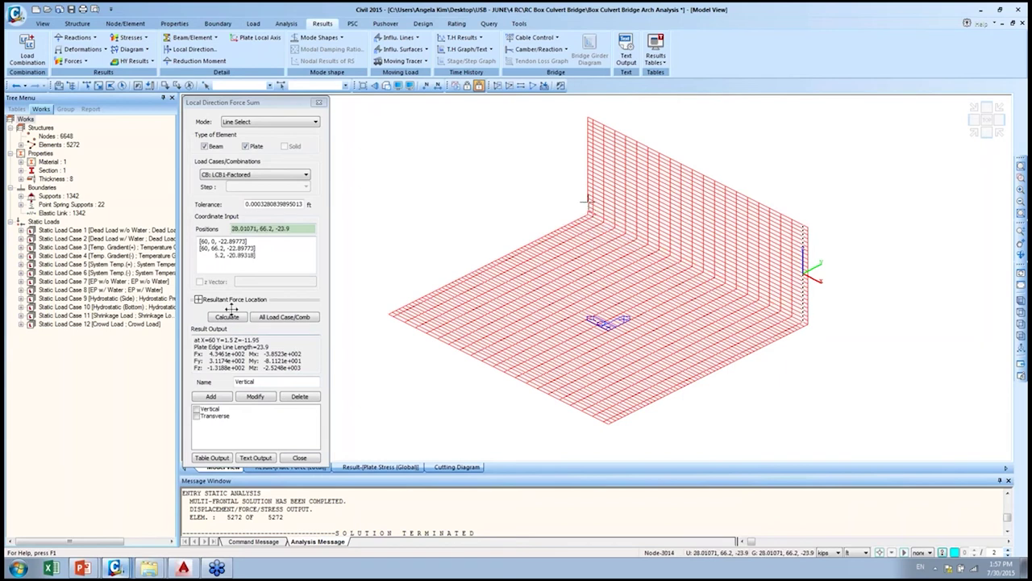
pyautogui.click(228, 317)
# - Name the junction force sum line Longitudinal, add it to the list, and close the Local Direction Force Sum dialog after reviewing its results
pyautogui.doubleClick(250, 382)
pyautogui.write('L')
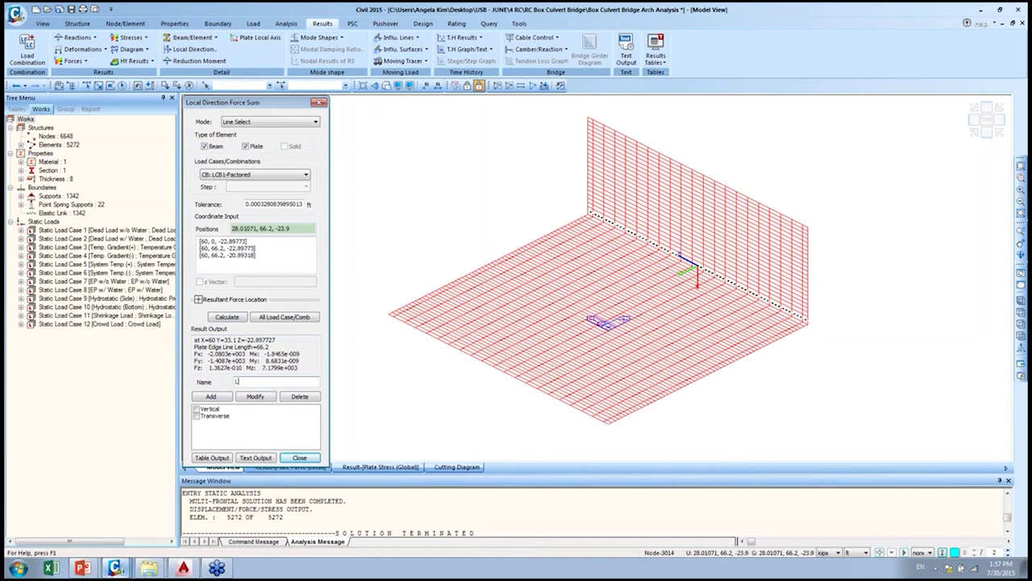
pyautogui.write('ongitudinal')
pyautogui.click(210, 396)
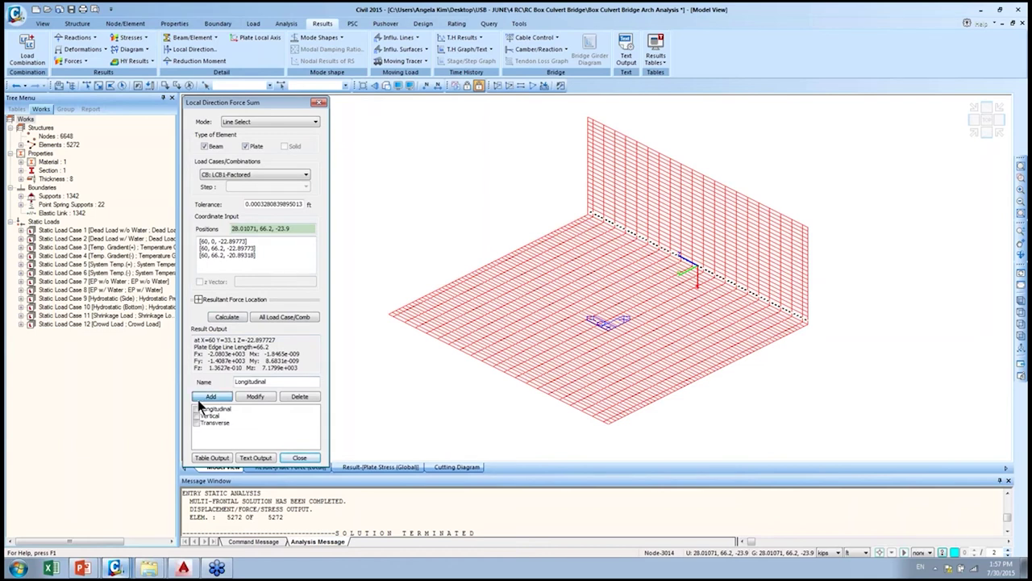
pyautogui.moveTo(194, 354); pyautogui.dragTo(304, 367)
pyautogui.click(307, 368)
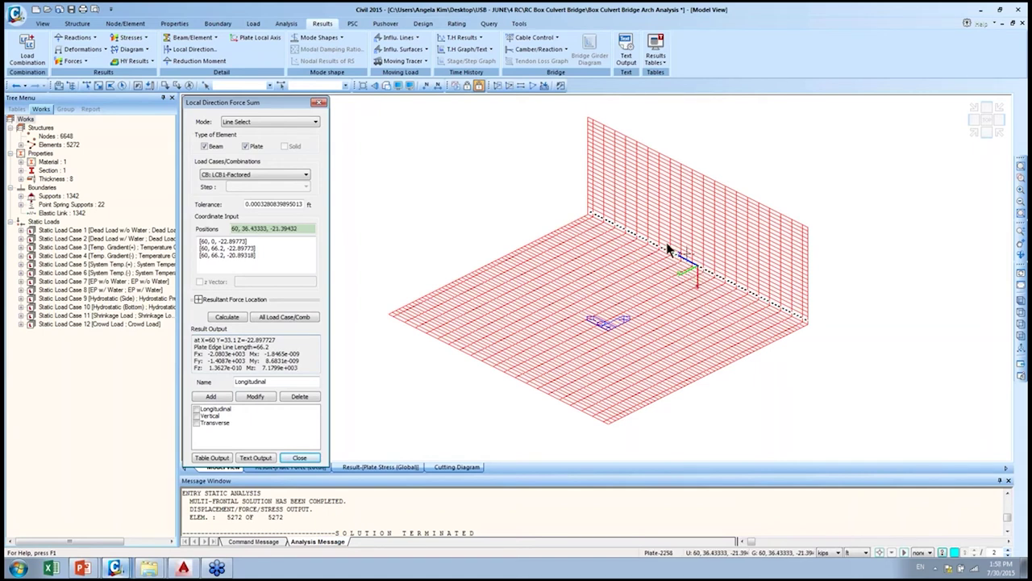
pyautogui.click(299, 457)
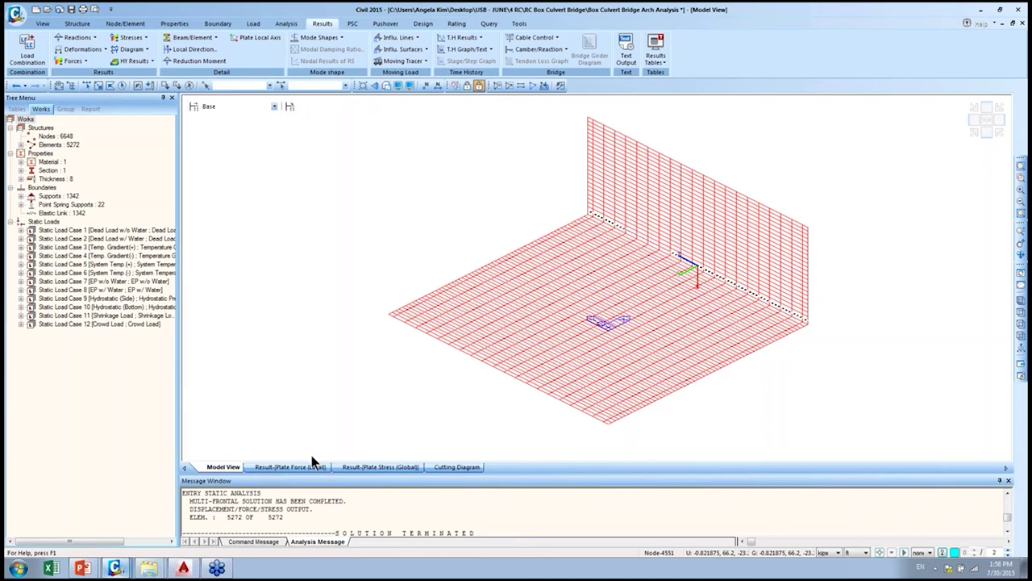
# - Switch to a new Civil 2015 window and open the start page article on diagram and table results for LDFS results
pyautogui.click(119, 568)
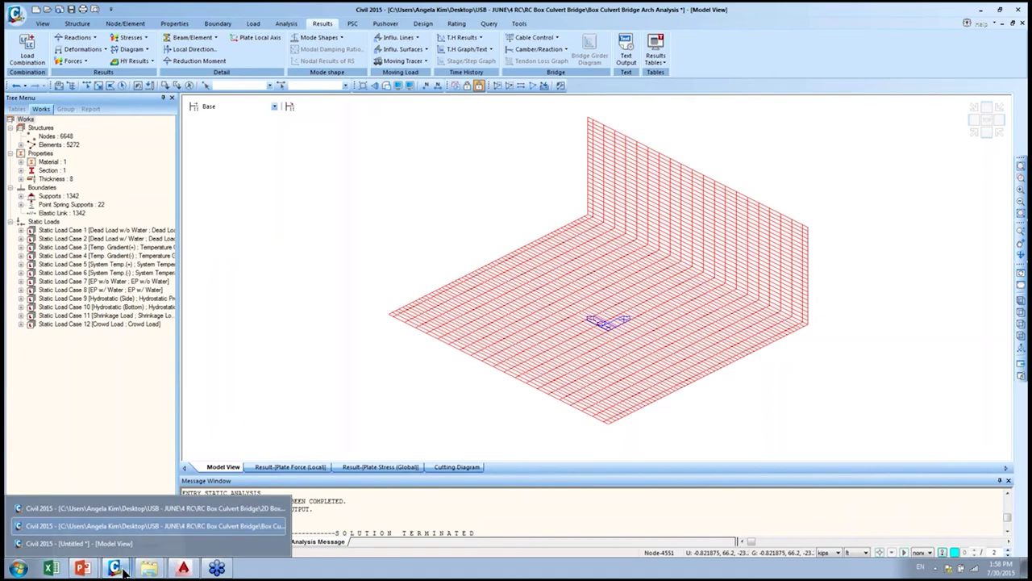
pyautogui.rightClick(119, 568)
pyautogui.click(125, 520)
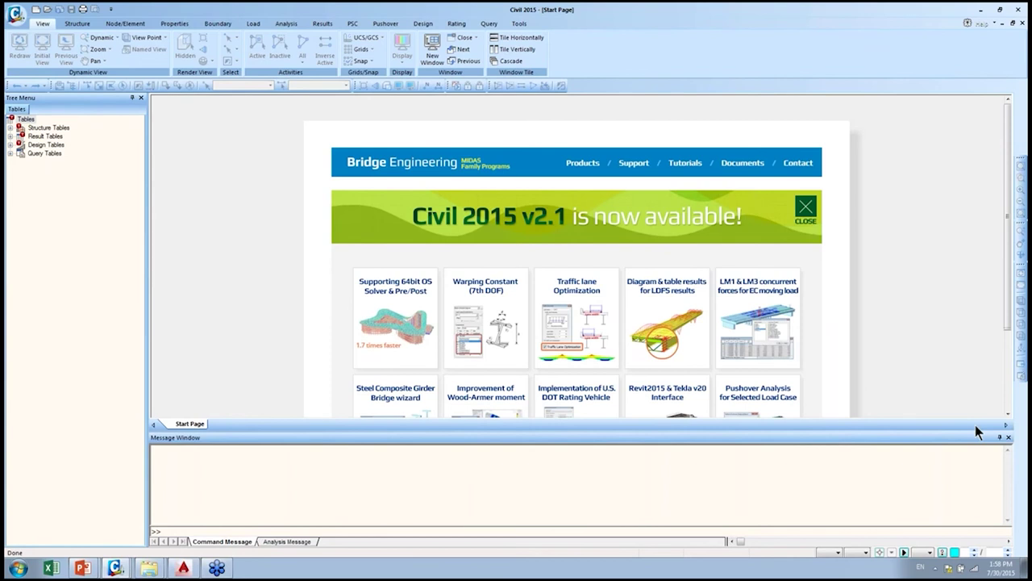
pyautogui.moveTo(973, 430); pyautogui.dragTo(975, 516)
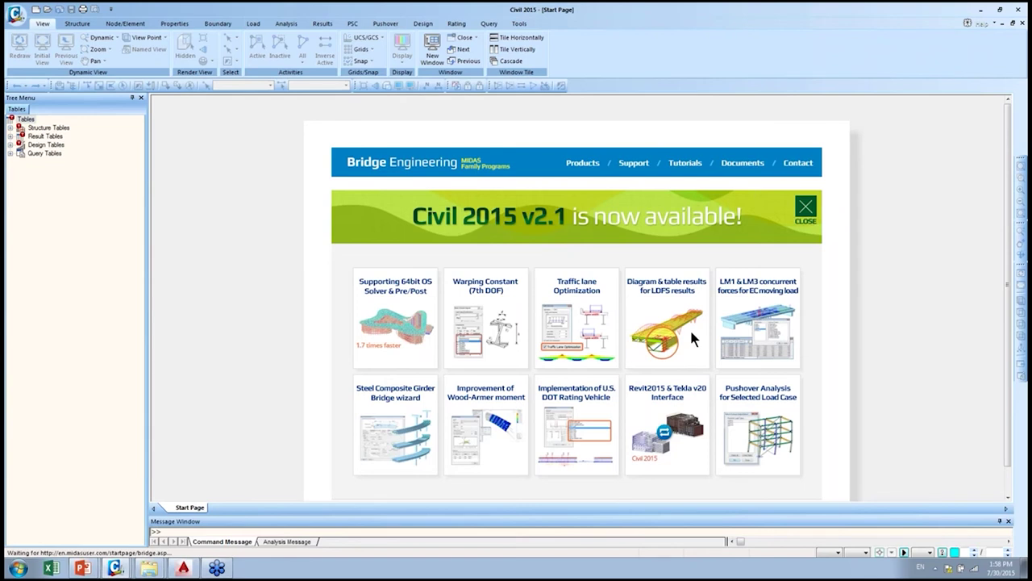
pyautogui.click(681, 300)
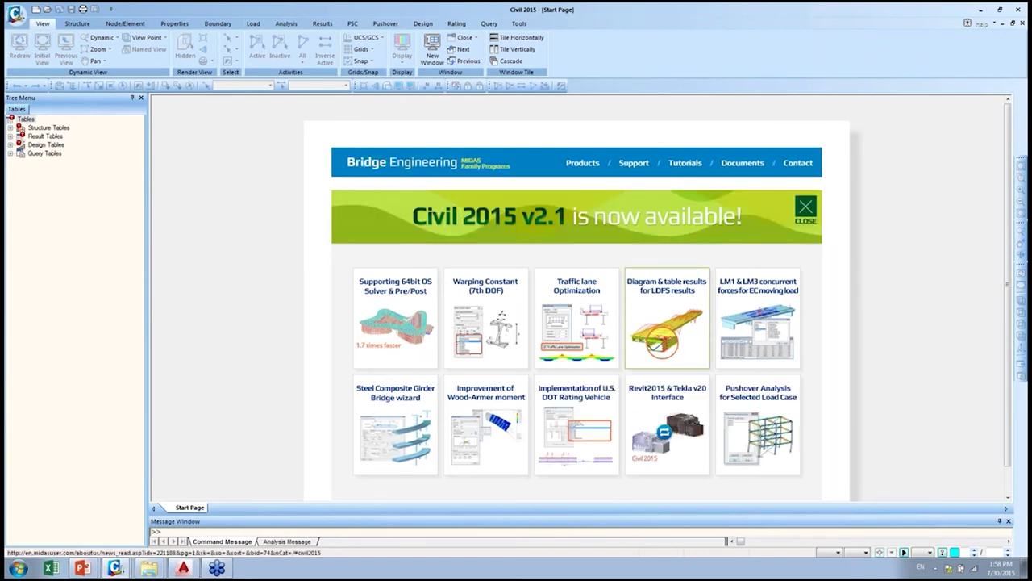
pyautogui.click(700, 352)
pyautogui.click(689, 355)
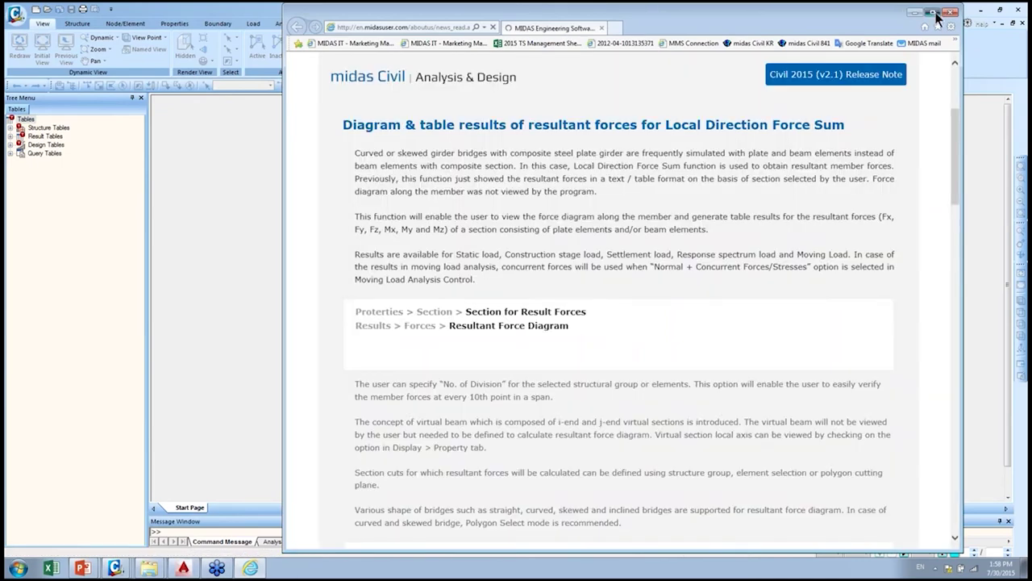
# - Read the article on resultant force diagrams and tables for Local Direction Force Sum in an enlarged browser window
pyautogui.click(929, 13)
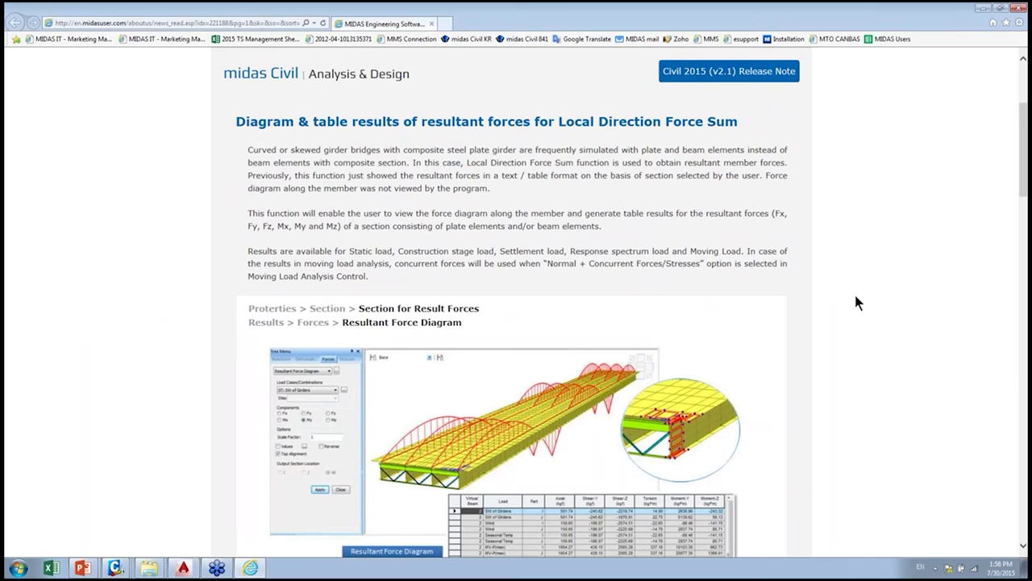
pyautogui.keyDown('ctrl'); pyautogui.scroll(1, 856, 300); pyautogui.keyUp('ctrl')
pyautogui.keyDown('ctrl'); pyautogui.scroll(2, 784, 266); pyautogui.keyUp('ctrl')
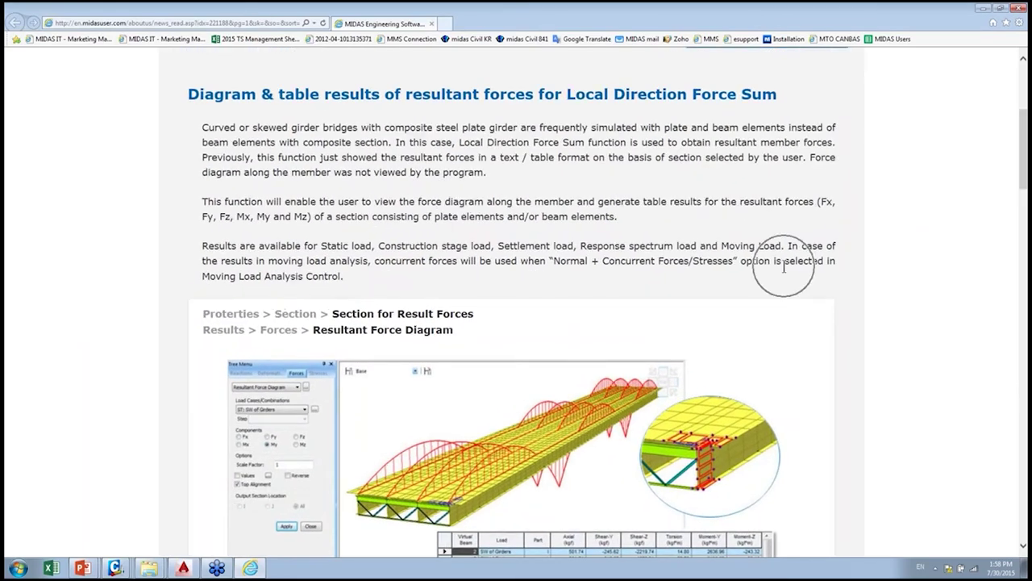
pyautogui.scroll(-3, 837, 276)
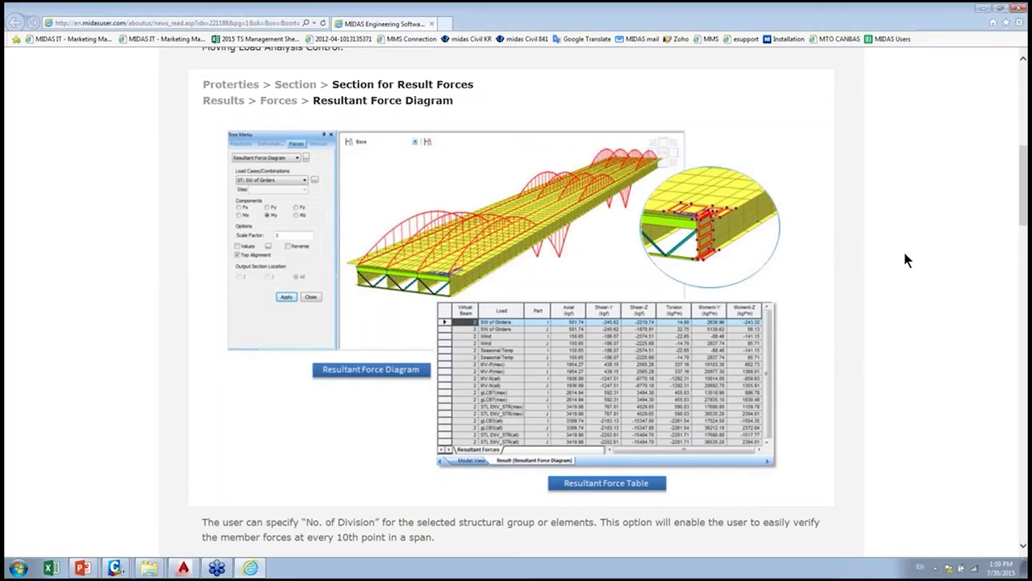
pyautogui.scroll(5, 905, 258)
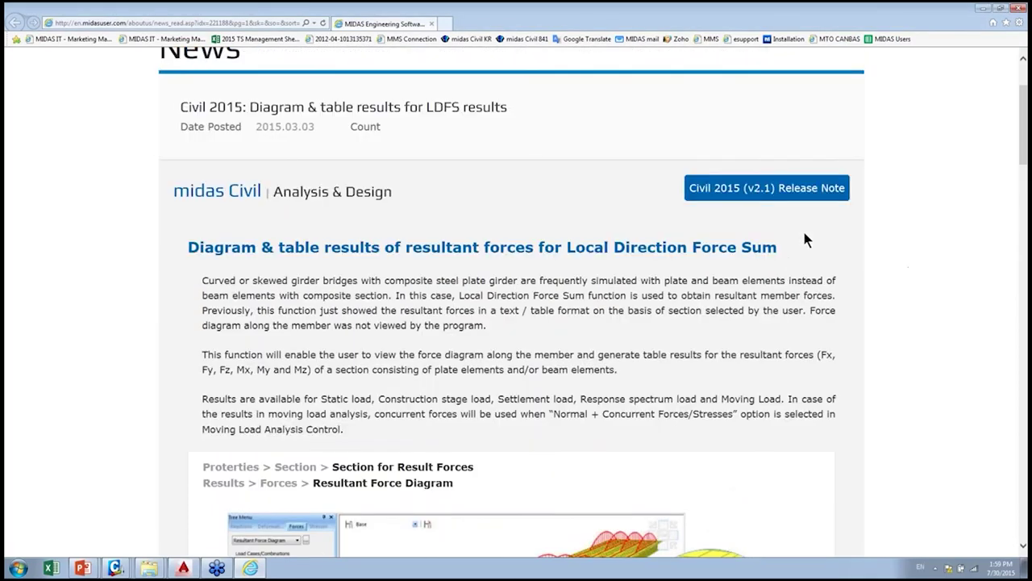
pyautogui.scroll(-10, 871, 209)
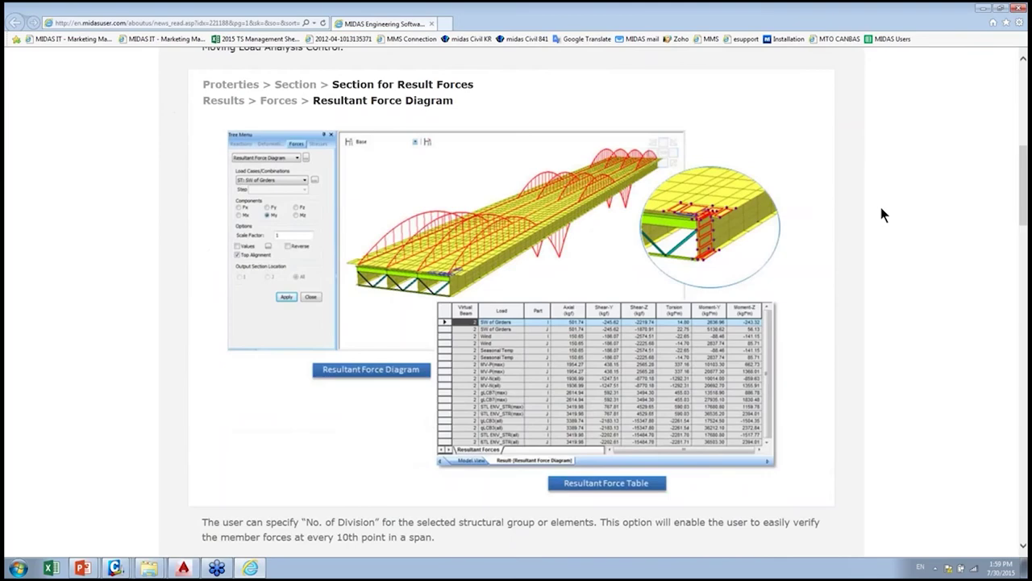
pyautogui.scroll(-2, 885, 207)
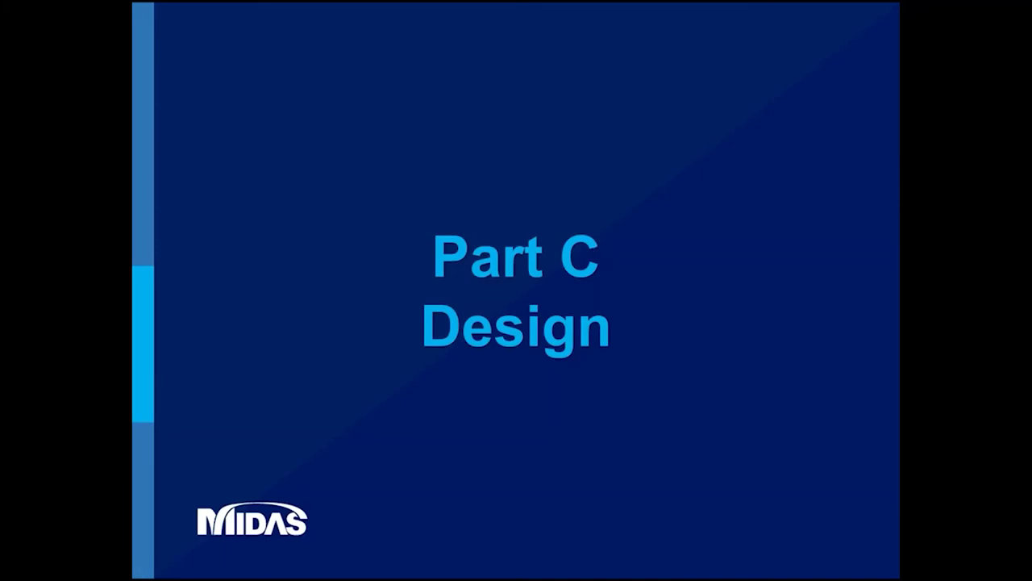
pyautogui.press('Right')
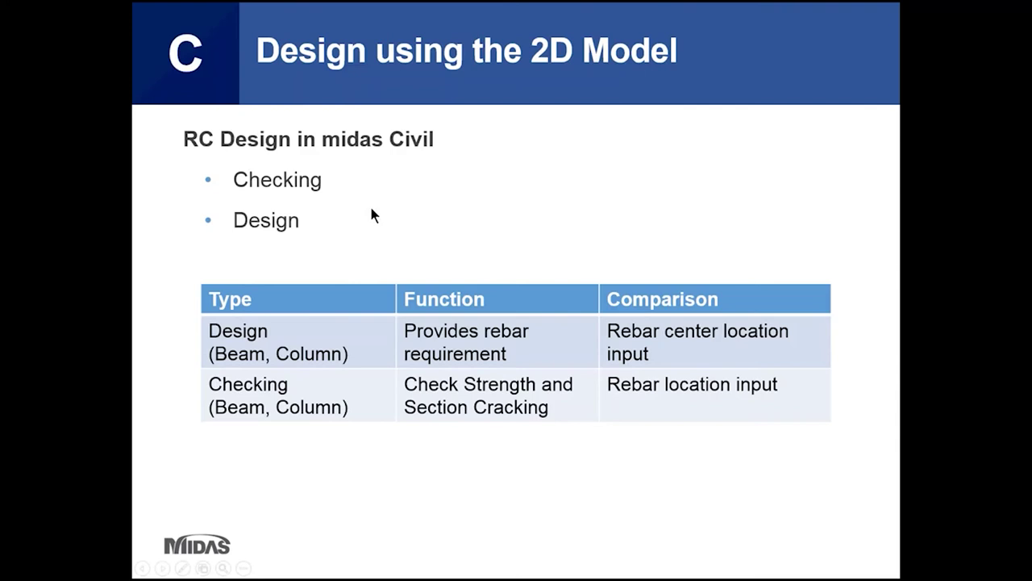
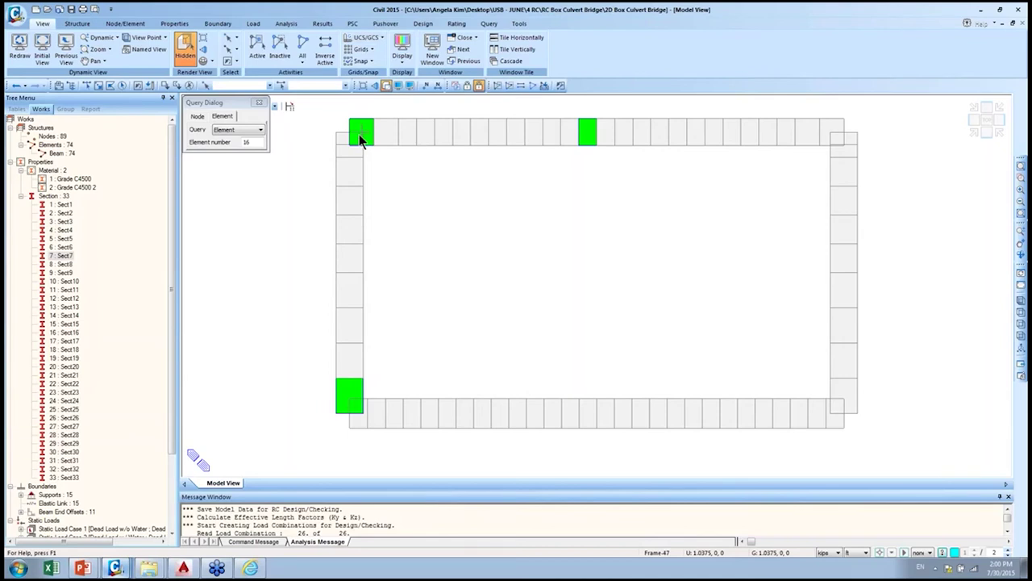
# - Switch to the Box Culvert Bridge Arch Analysis model and examine the full structure in a shaded perspective view from the opposite side
pyautogui.moveTo(114, 567)
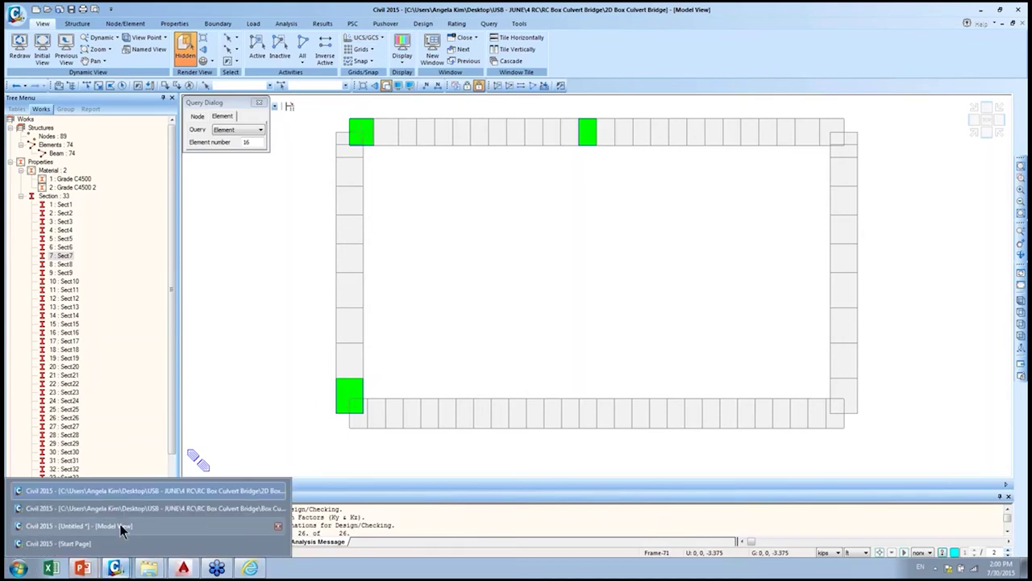
pyautogui.click(116, 509)
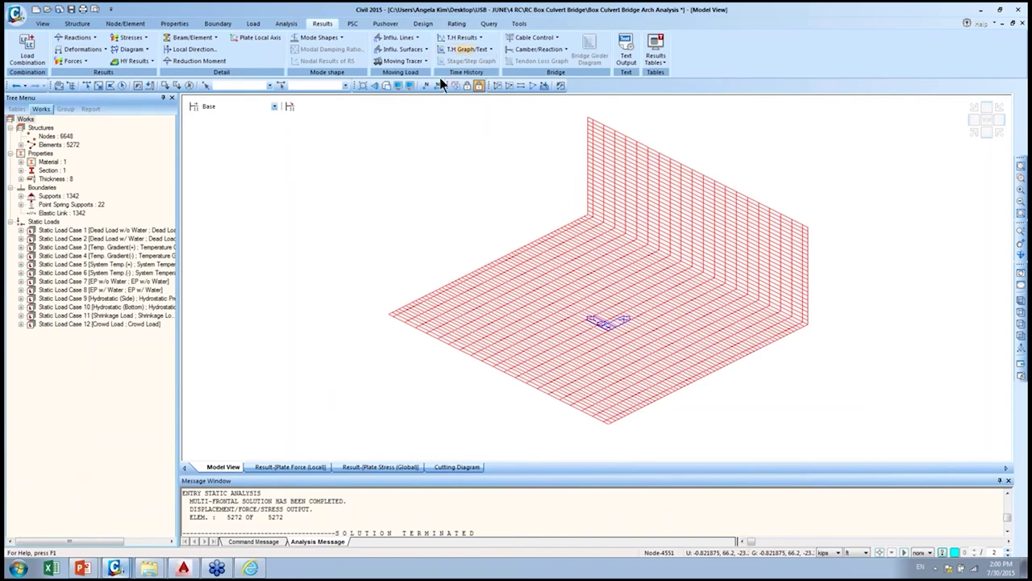
pyautogui.click(387, 85)
pyautogui.click(375, 86)
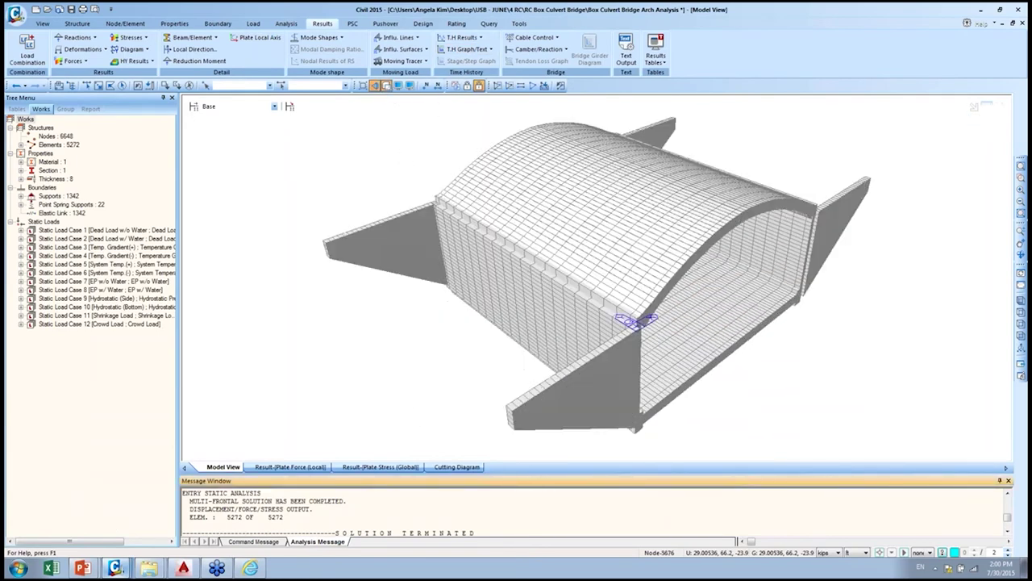
pyautogui.click(1001, 137)
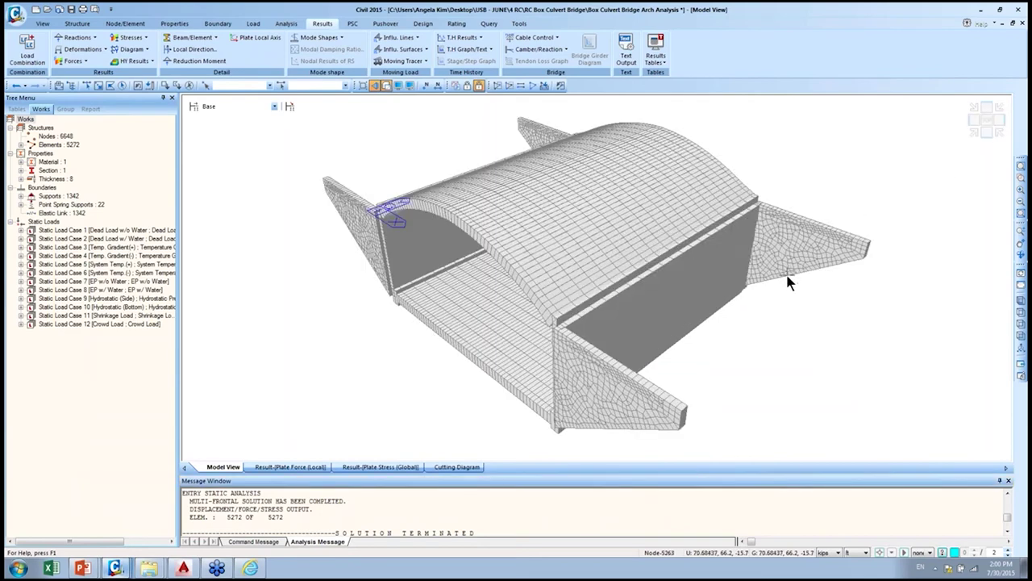
pyautogui.moveTo(789, 282)
pyautogui.click(76, 62)
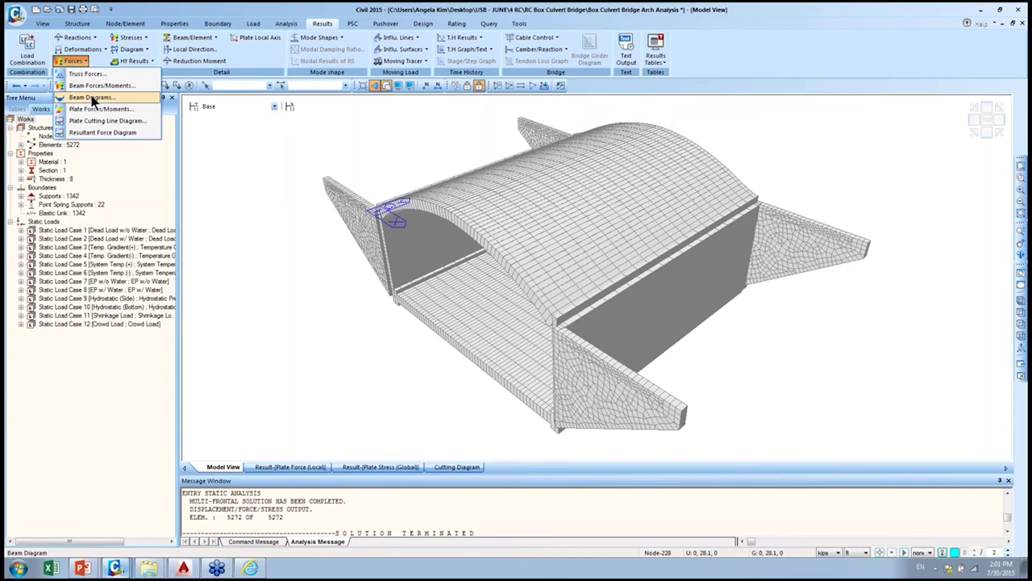
# - Switch to the 2D Box Culvert Bridge model and examine its solid frame from the front and two isometric directions
pyautogui.click(116, 567)
pyautogui.click(151, 490)
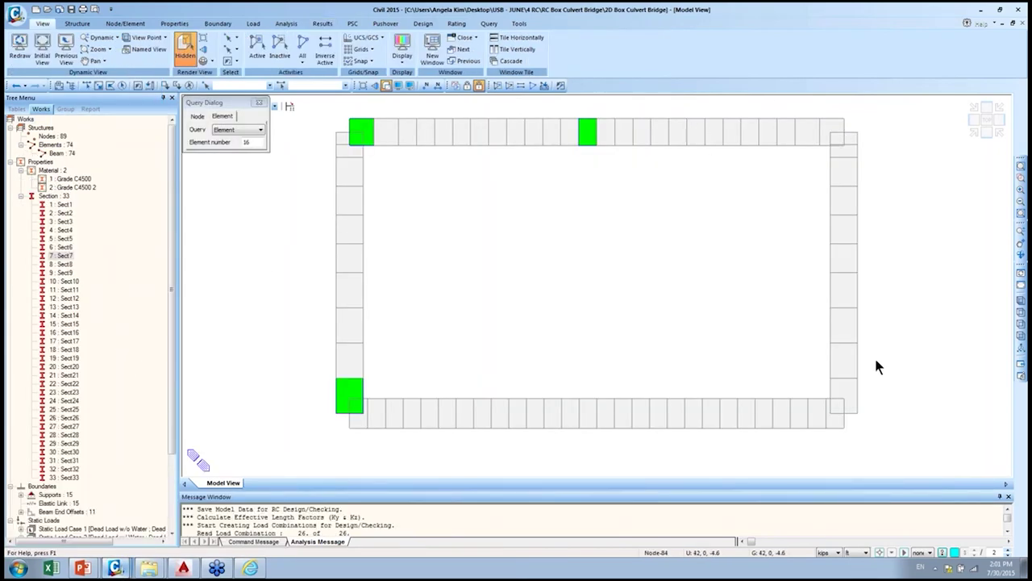
pyautogui.click(421, 24)
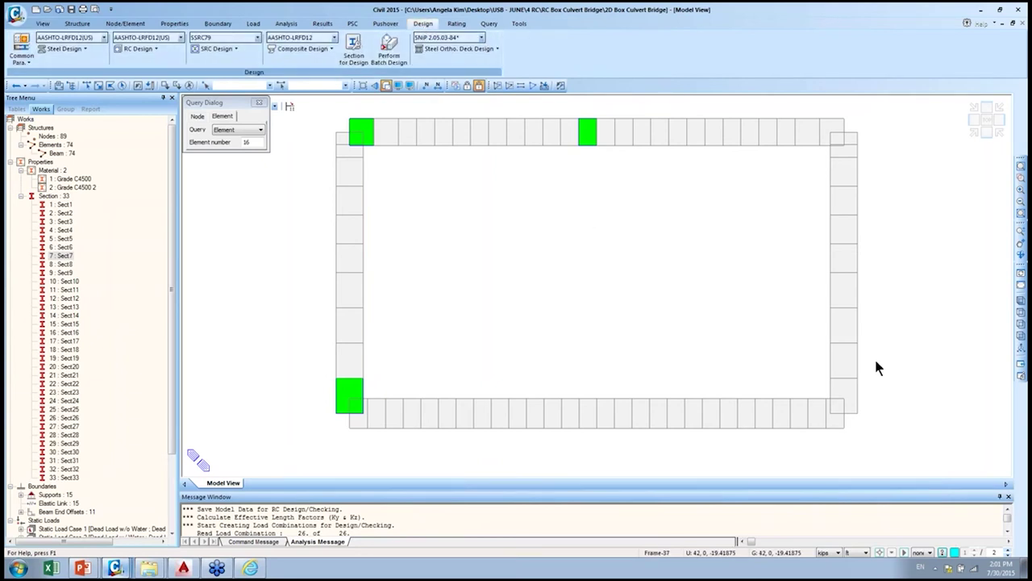
pyautogui.click(976, 124)
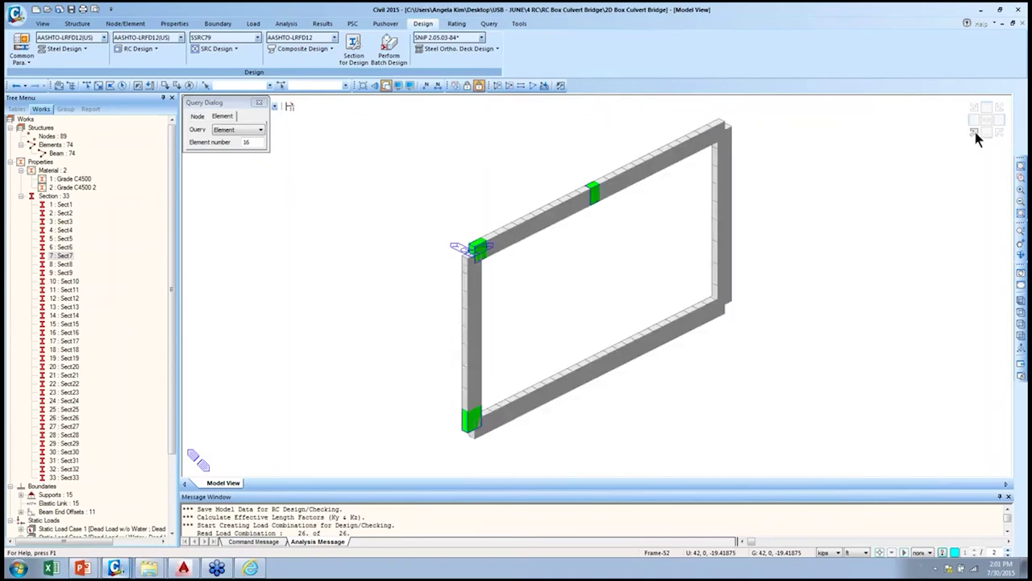
pyautogui.click(987, 134)
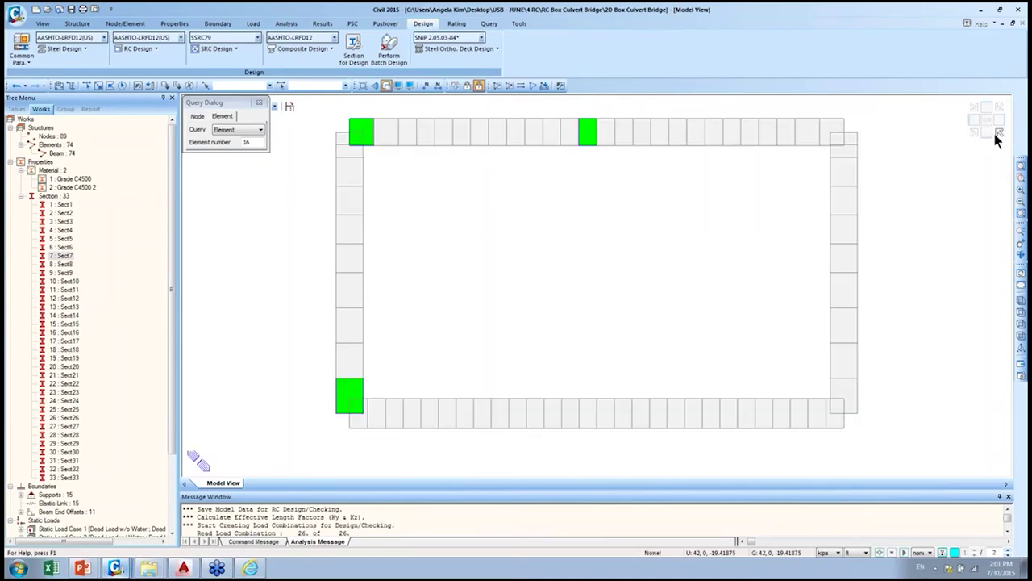
pyautogui.click(997, 134)
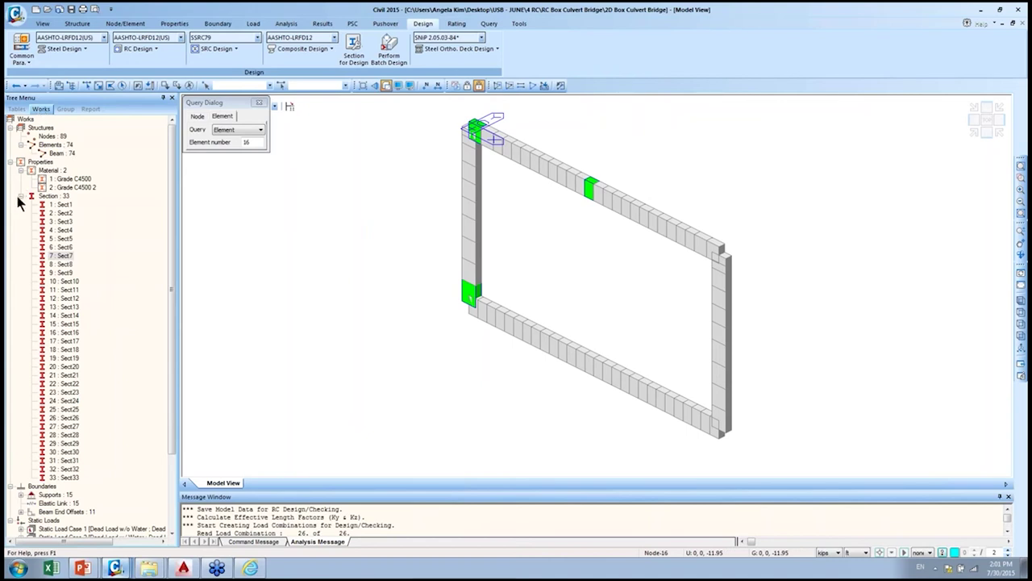
# - Highlight all beam elements of the 2D frame and show them in the front view
pyautogui.click(58, 154)
pyautogui.click(59, 156)
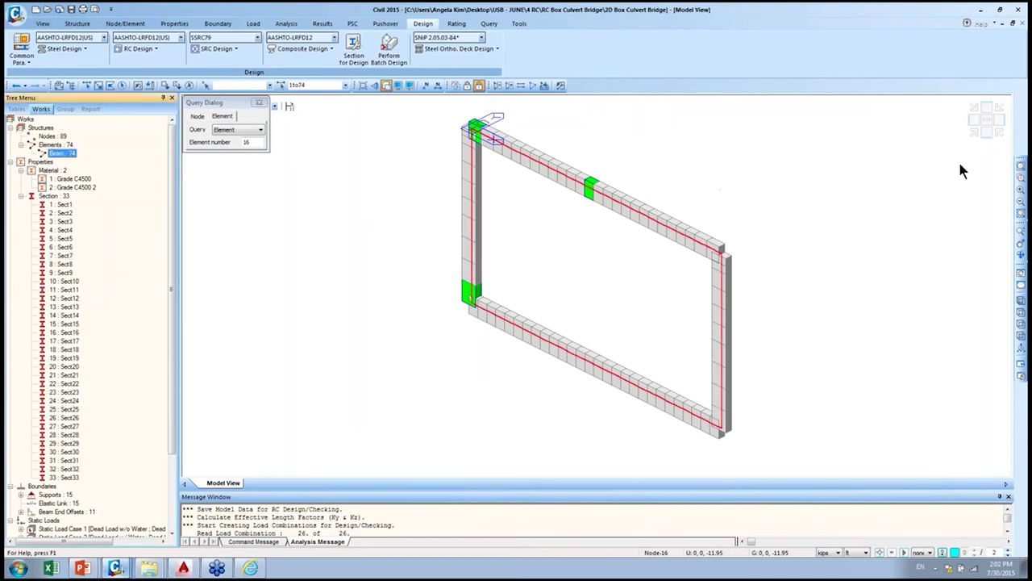
pyautogui.click(988, 134)
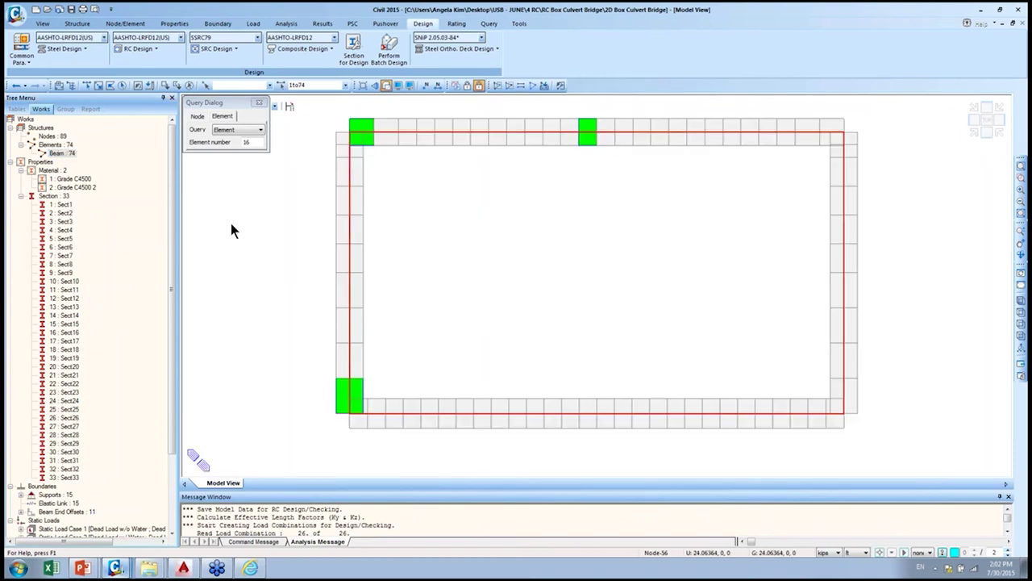
# - Highlight the elements of individual sections between Sect1 and Sect20 in turn, returning to Sect1, to see where each section is assigned
pyautogui.click(63, 206)
pyautogui.click(64, 214)
pyautogui.click(67, 222)
pyautogui.click(65, 230)
pyautogui.click(65, 240)
pyautogui.click(63, 247)
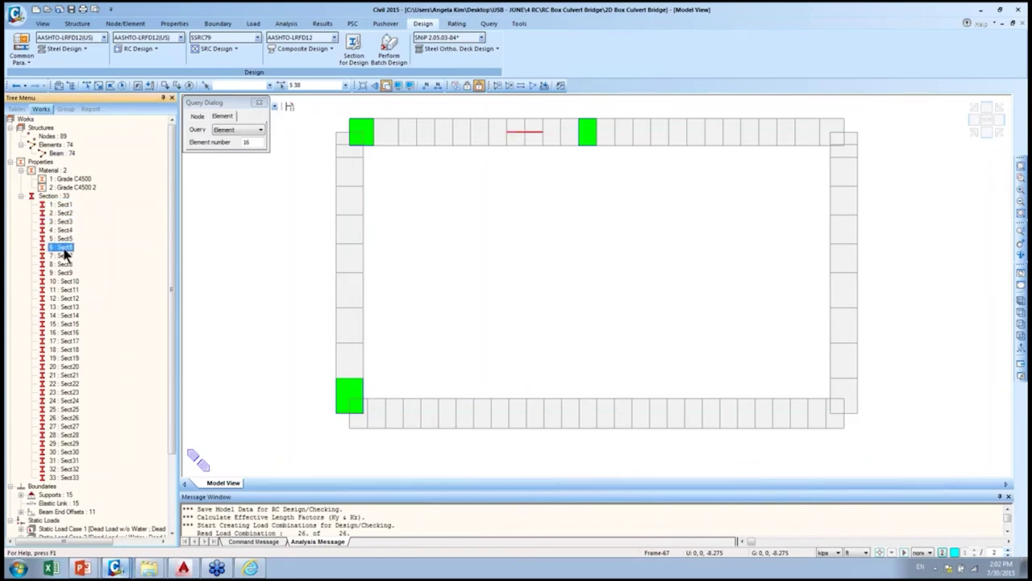
pyautogui.click(66, 255)
pyautogui.click(68, 264)
pyautogui.click(70, 281)
pyautogui.click(72, 291)
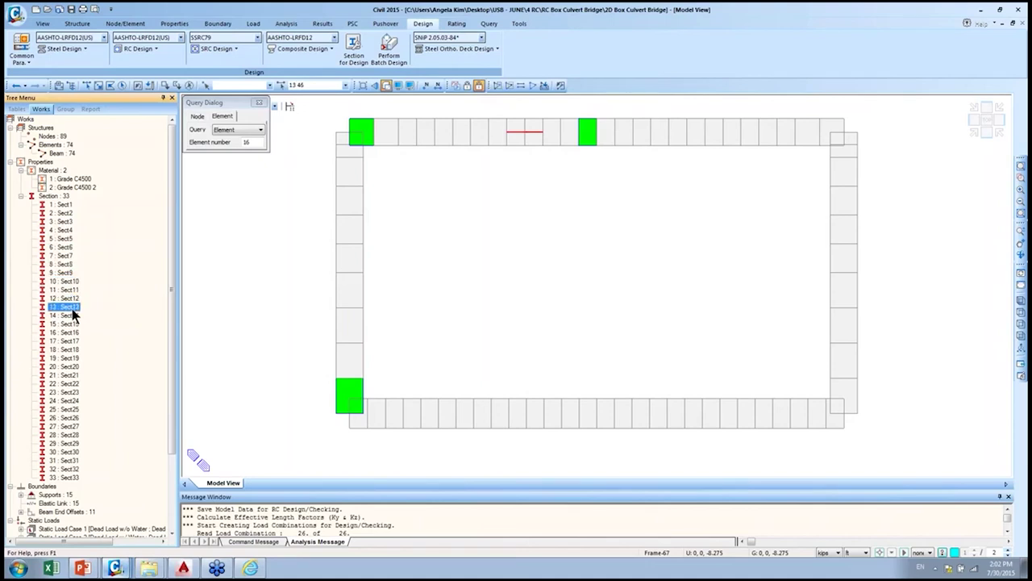
pyautogui.click(72, 315)
pyautogui.click(72, 325)
pyautogui.click(70, 341)
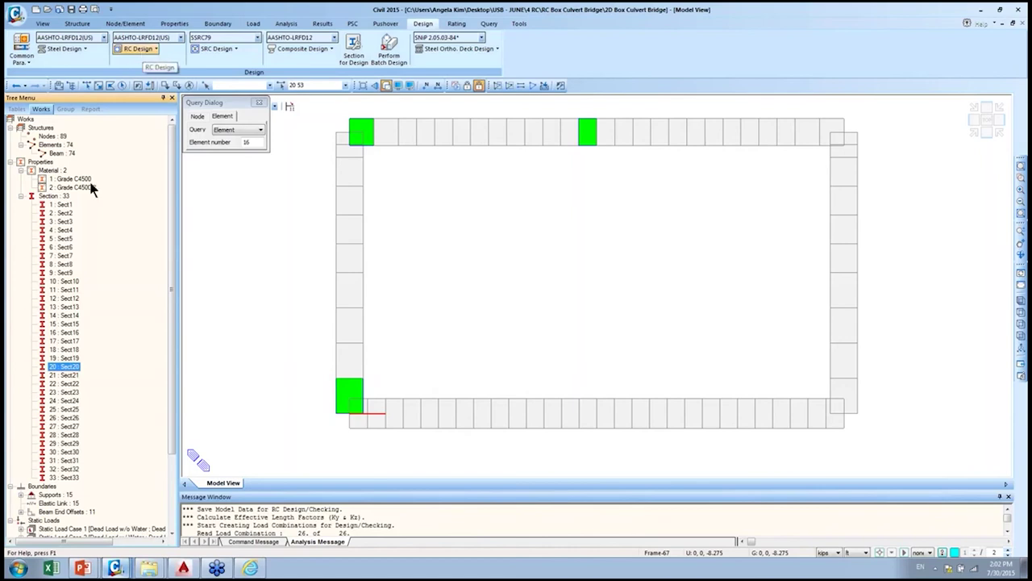
pyautogui.click(62, 206)
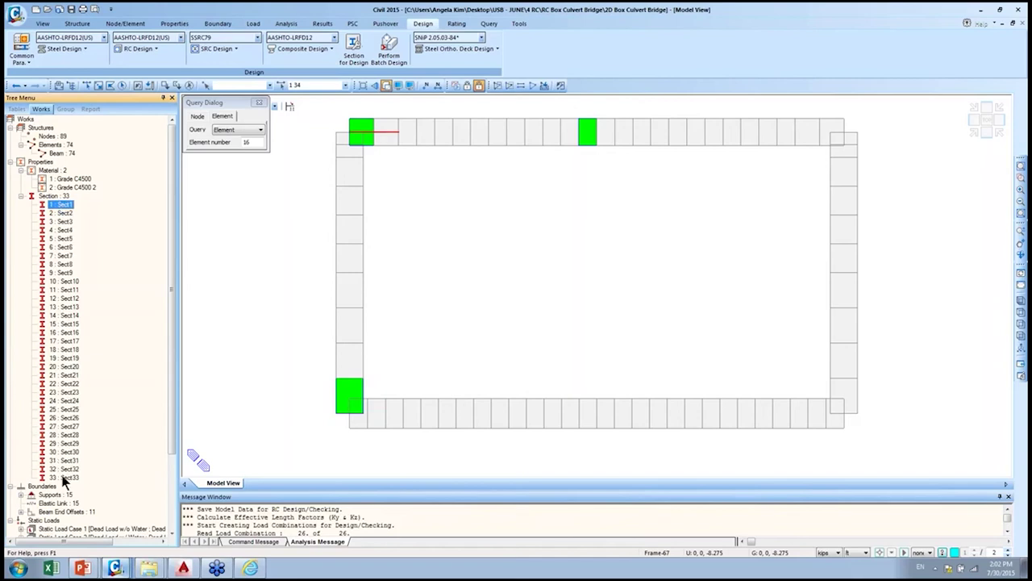
# - Highlight the elements of Sect2, Sect3 and Sect4 in turn to see where each section is assigned
pyautogui.click(66, 214)
pyautogui.click(66, 222)
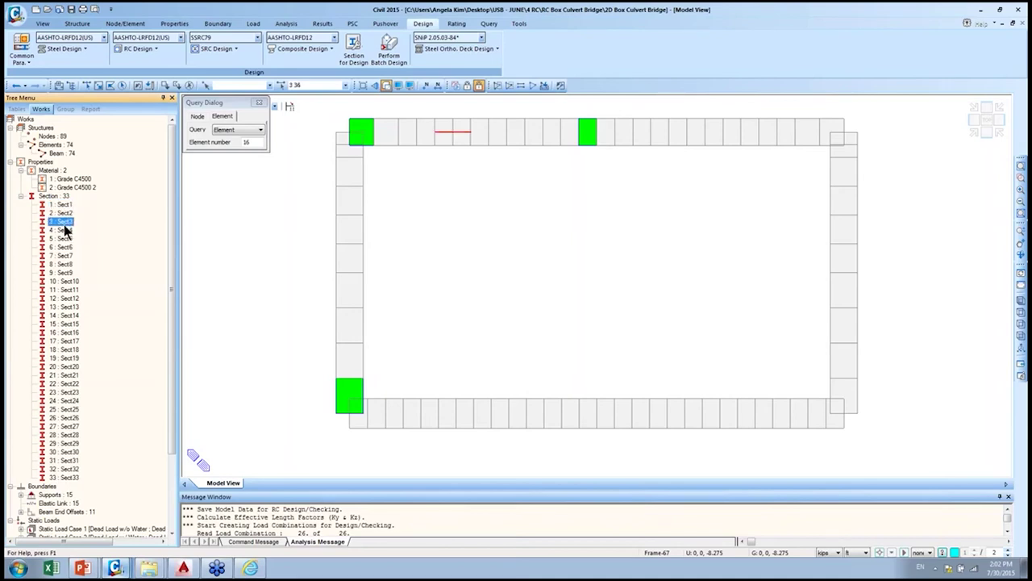
pyautogui.click(64, 232)
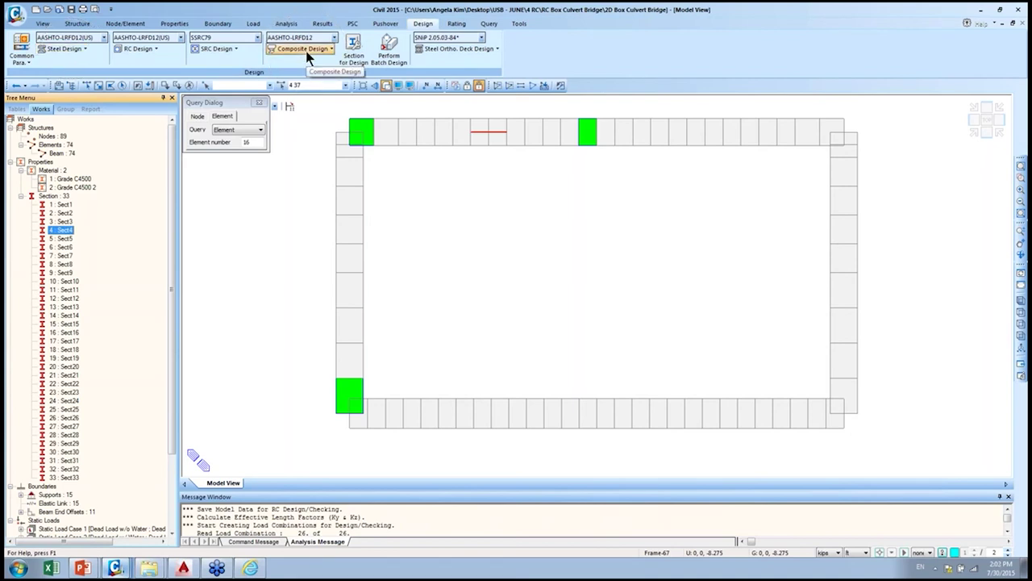
# - Examine the design codes offered for RC design and for steel design, keeping the current code selections
pyautogui.click(151, 51)
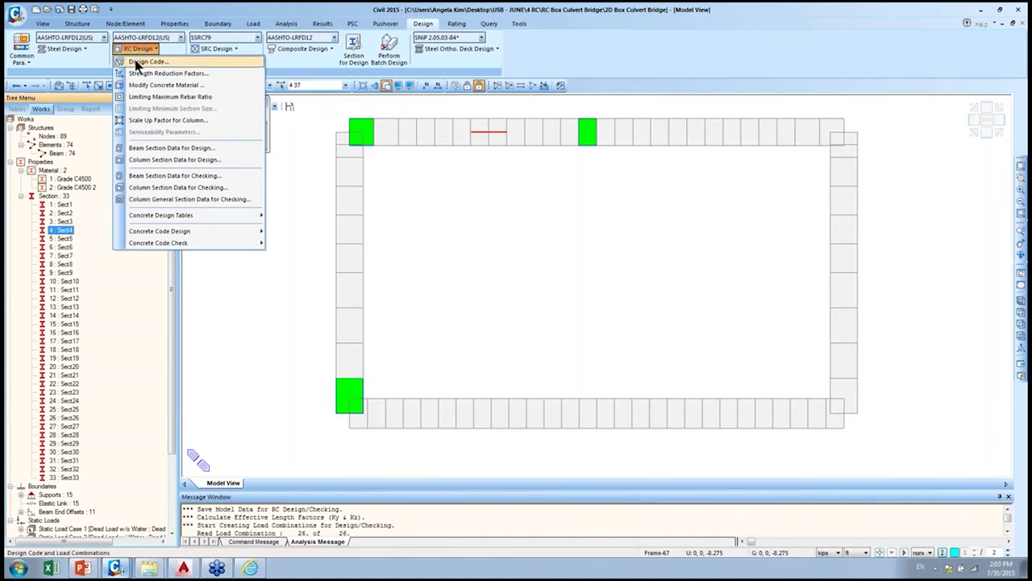
pyautogui.click(180, 37)
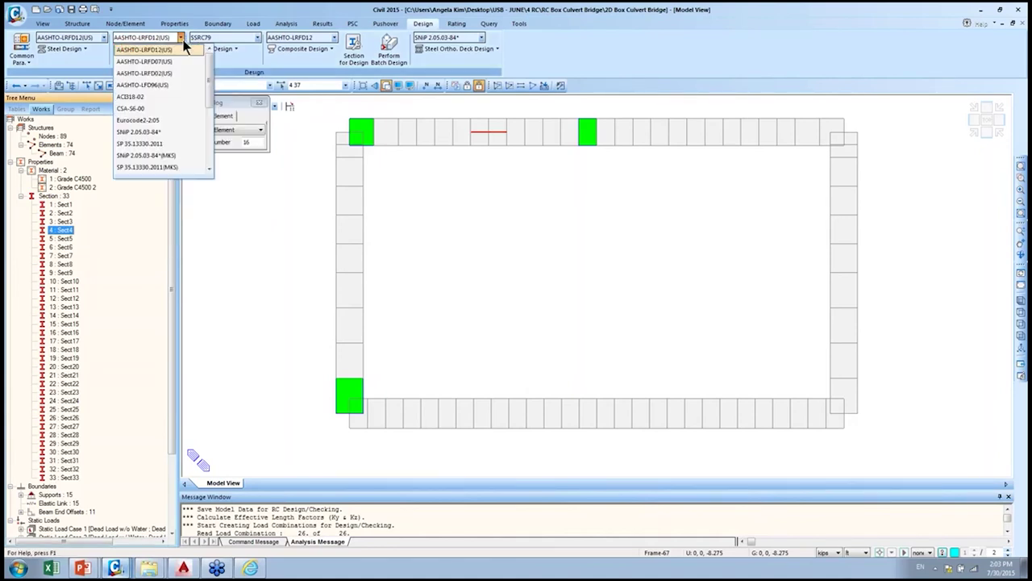
pyautogui.click(177, 87)
pyautogui.click(104, 37)
pyautogui.click(103, 37)
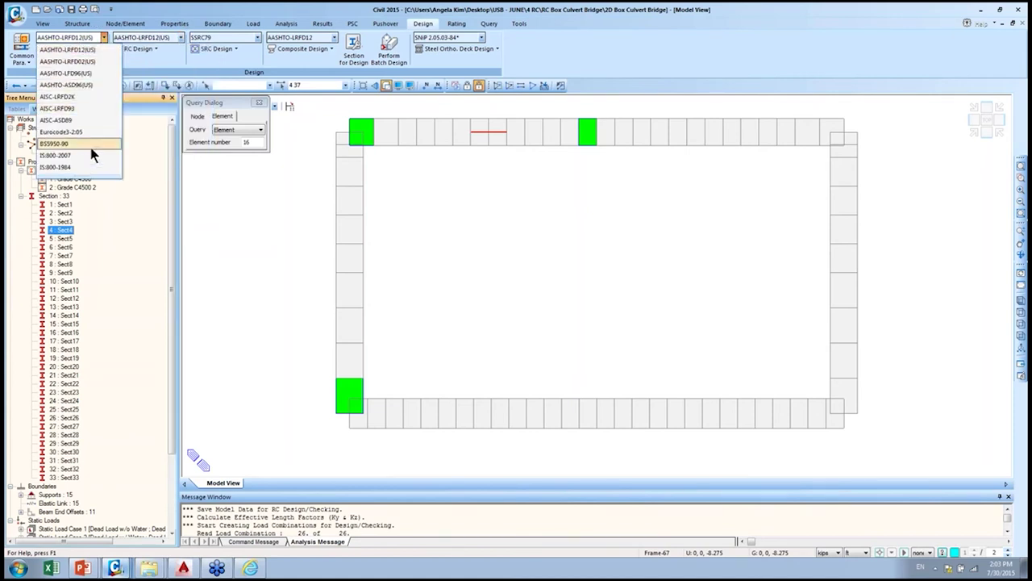
pyautogui.click(103, 37)
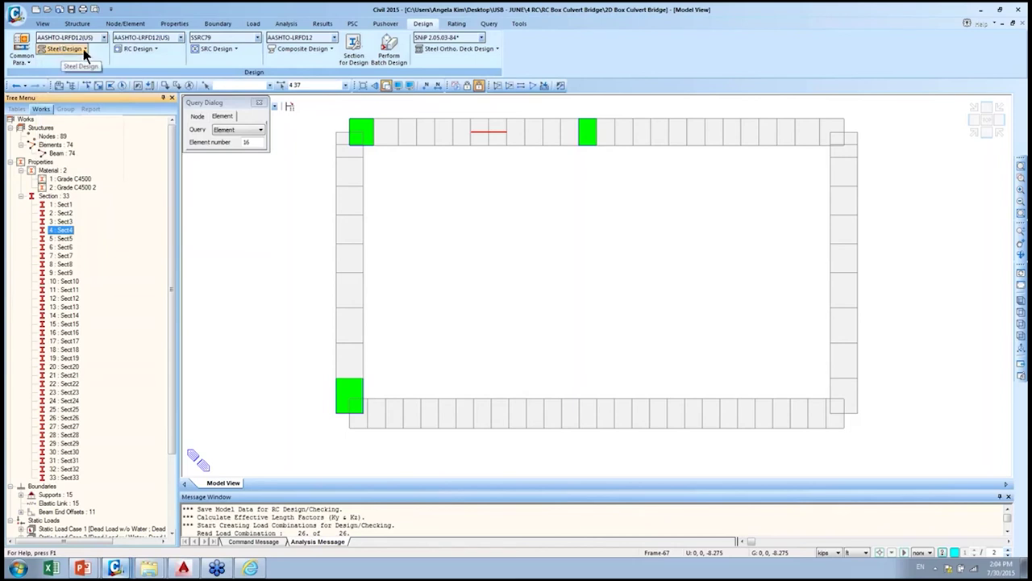
# - Confirm AASHTO-LRFD12(US) as the concrete design code, without special seismic provisions and with a beam moment redistribution factor of 1
pyautogui.click(157, 50)
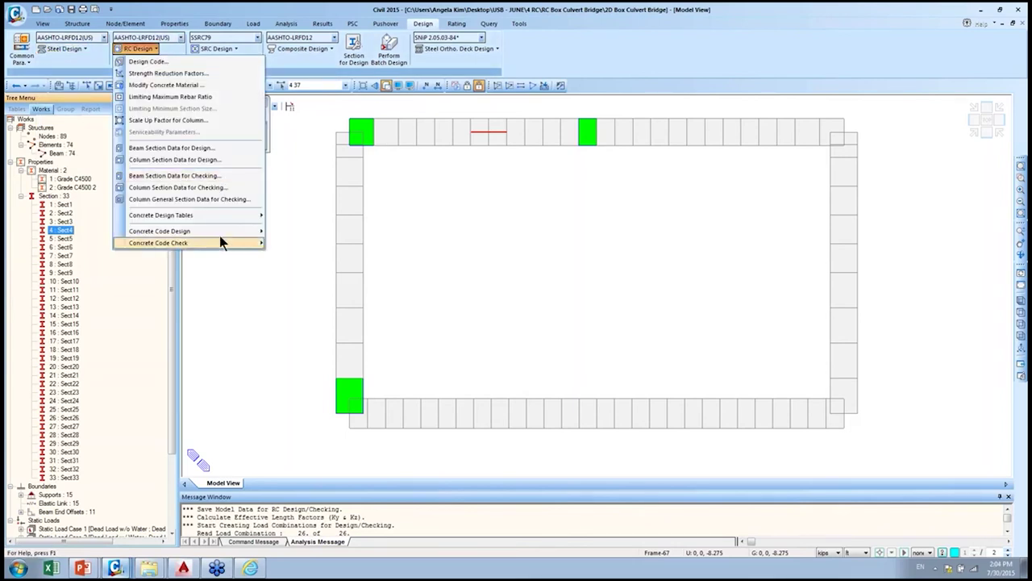
pyautogui.moveTo(220, 235)
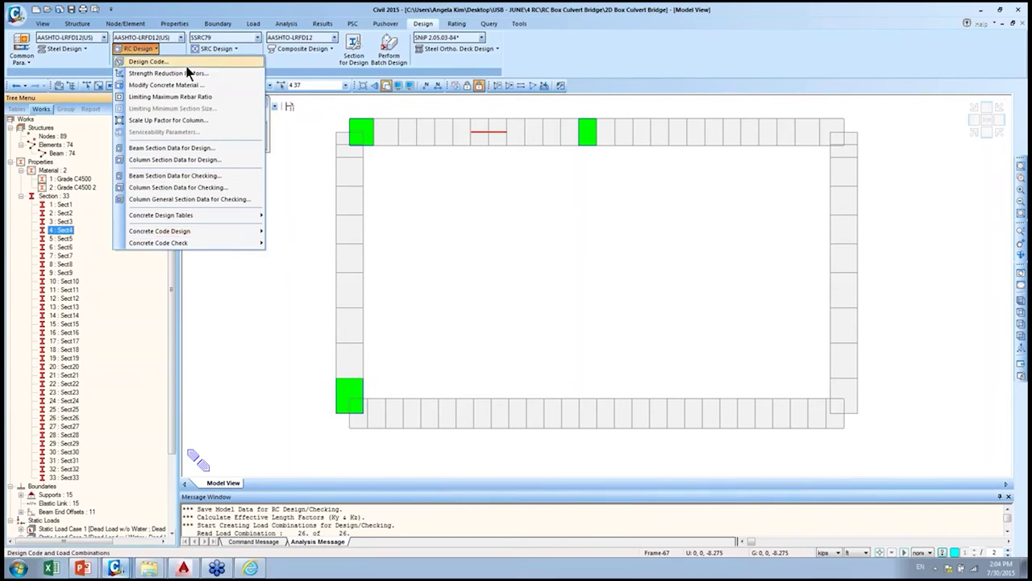
pyautogui.click(153, 61)
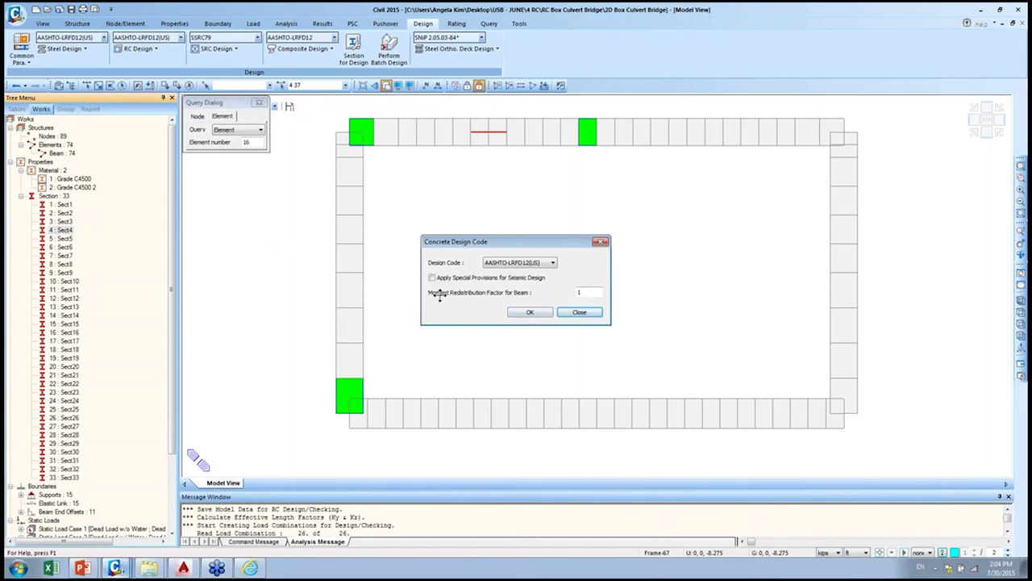
pyautogui.click(529, 313)
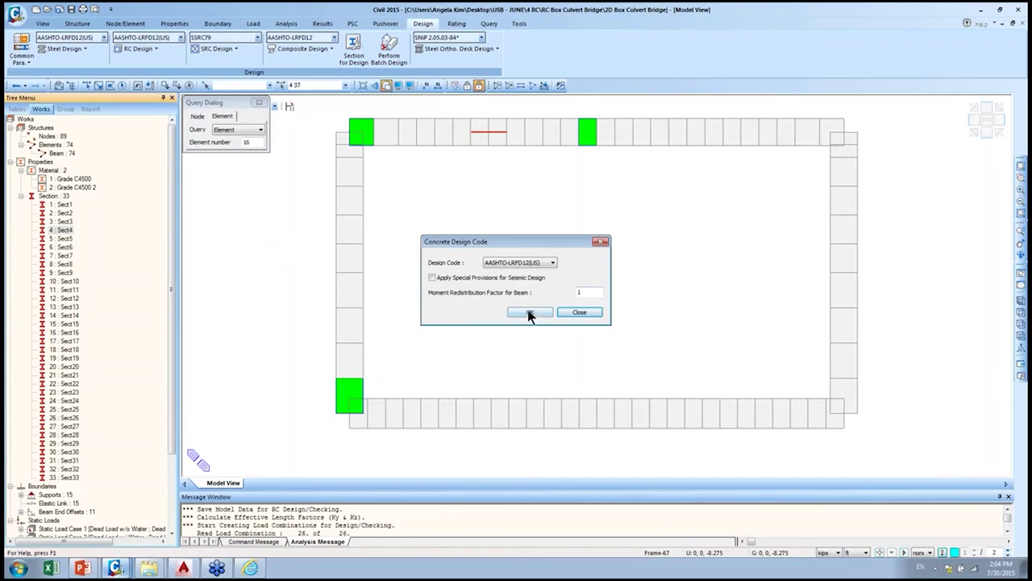
# - Update the RC strength reduction factors to the AASHTO-LRFD12 code values and accept them
pyautogui.click(129, 48)
pyautogui.click(208, 74)
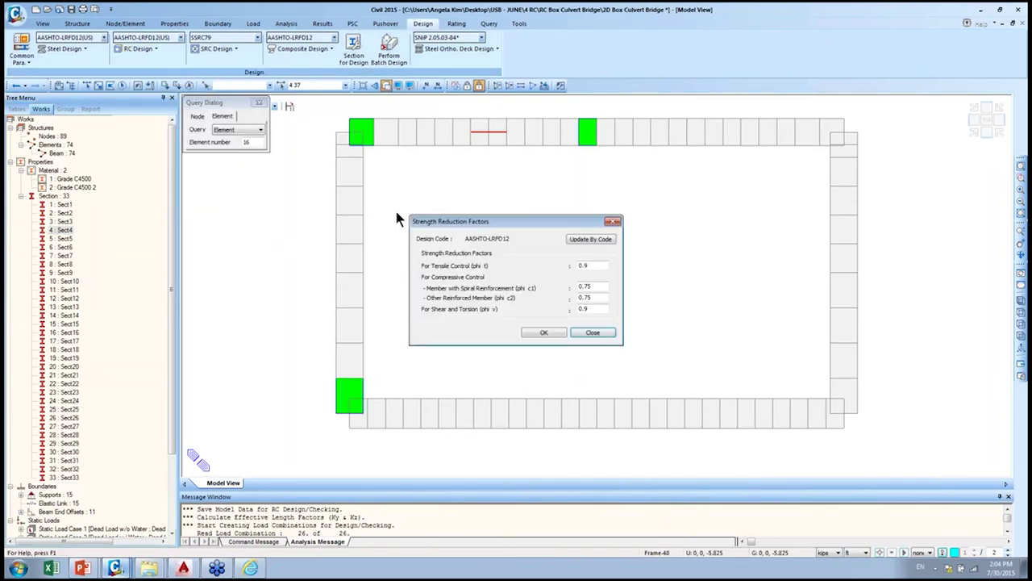
pyautogui.click(584, 239)
pyautogui.click(1017, 364)
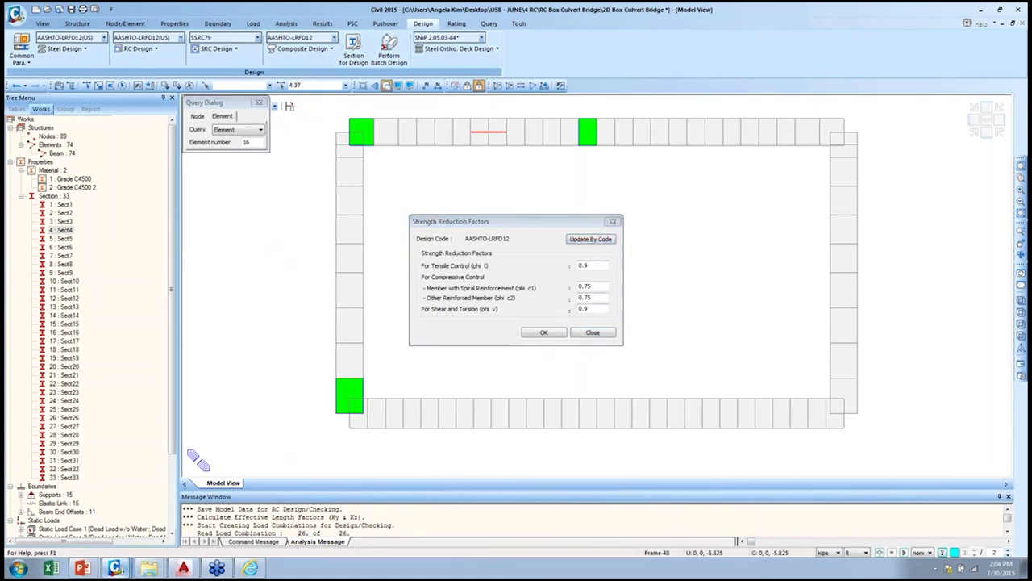
pyautogui.click(595, 265)
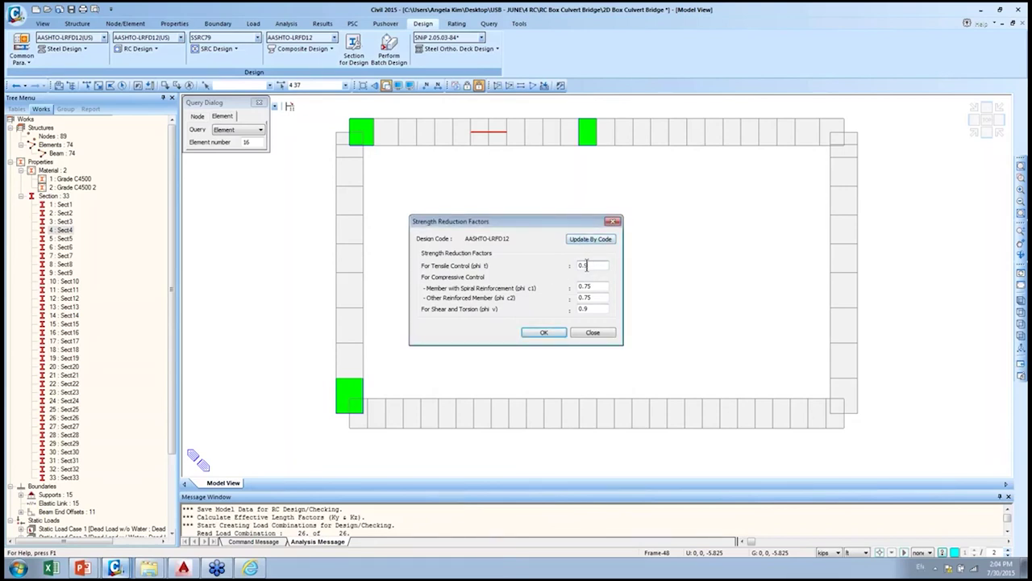
pyautogui.click(560, 331)
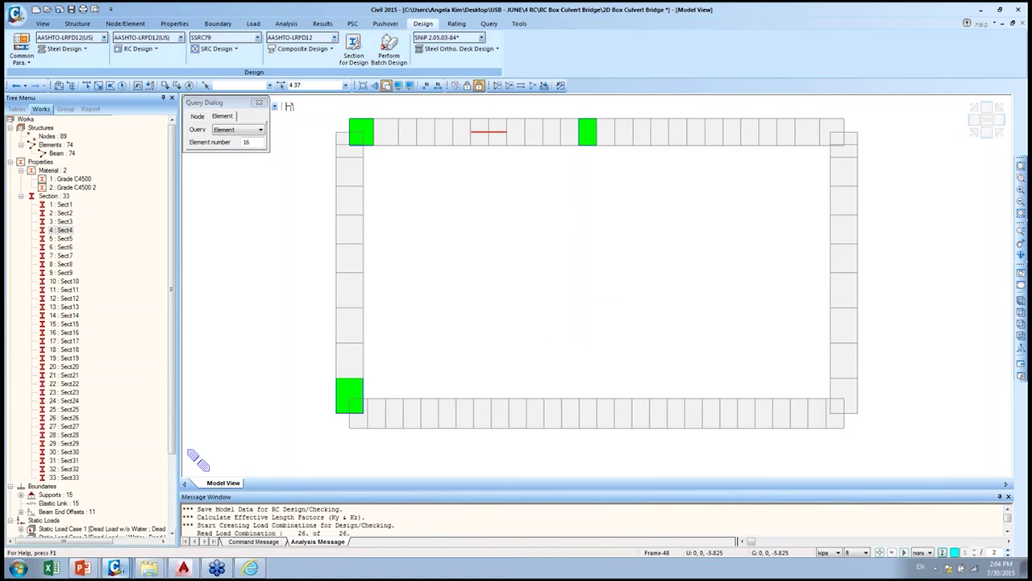
# - Open the concrete material modification for RC design and compare the rebar data of Grade C4500 and Grade C4500 2
pyautogui.click(149, 49)
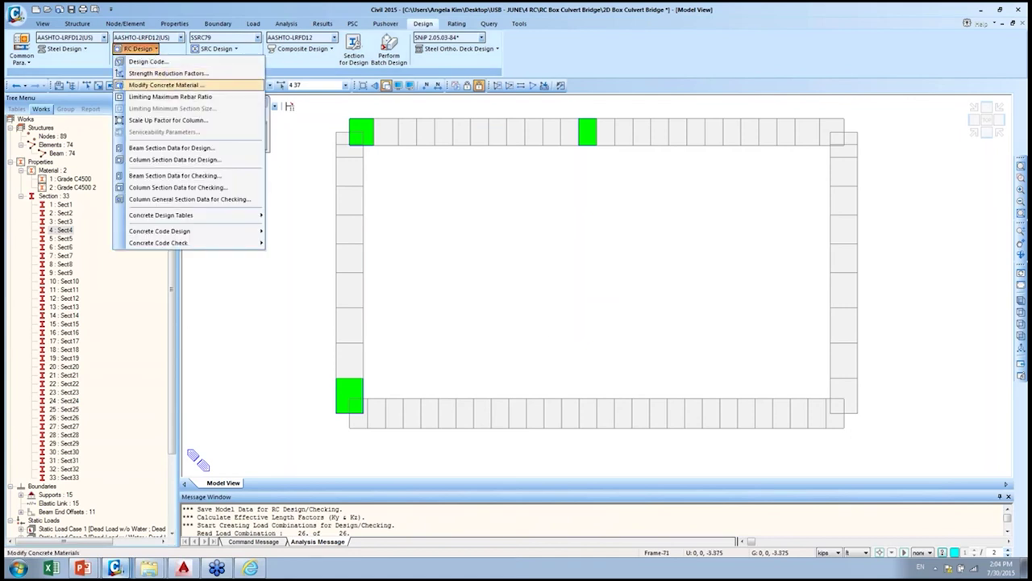
pyautogui.click(165, 85)
pyautogui.click(442, 216)
pyautogui.moveTo(450, 173); pyautogui.dragTo(508, 163)
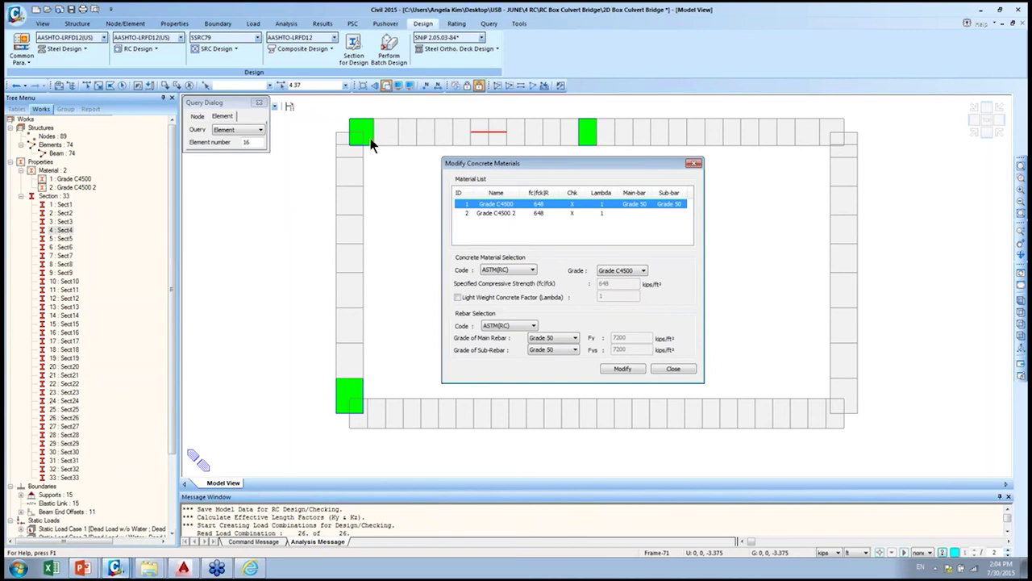
pyautogui.click(506, 213)
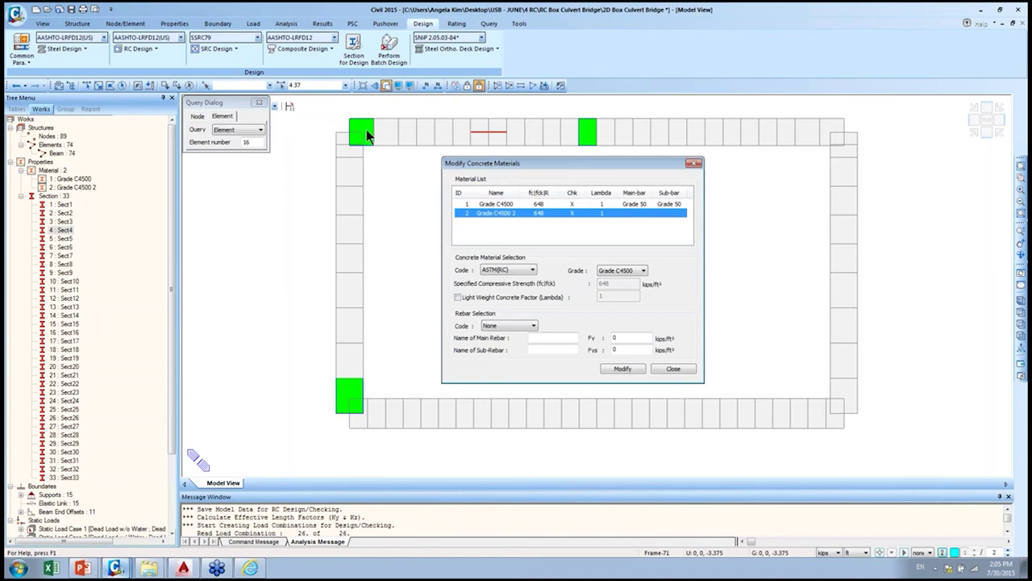
pyautogui.click(563, 206)
pyautogui.click(563, 212)
pyautogui.click(409, 84)
pyautogui.click(506, 205)
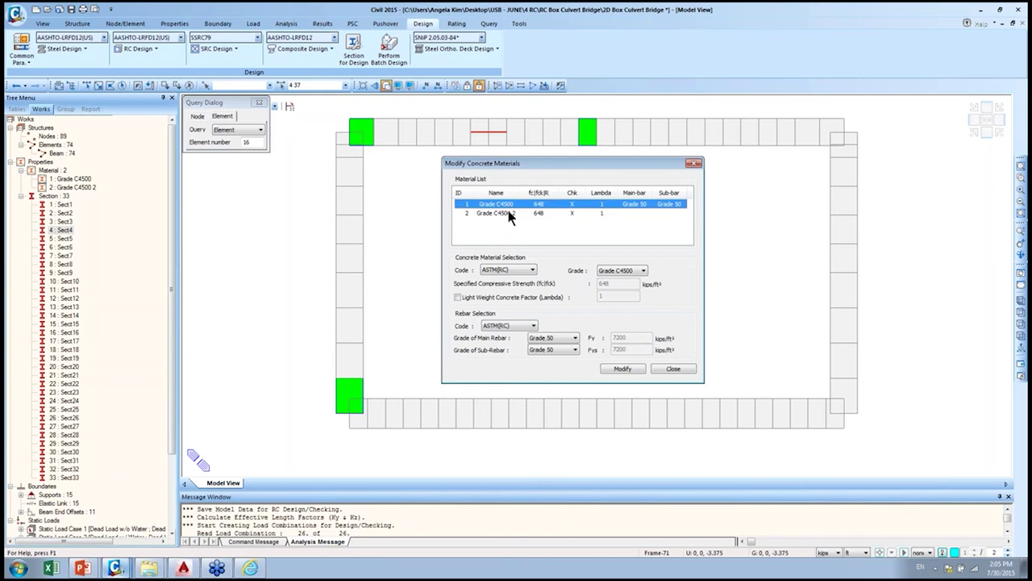
pyautogui.click(508, 212)
pyautogui.click(508, 203)
# - For material Grade C4500 2, set the rebar code to ASTM(RC) with Grade 50 for both main rebar and sub-rebar
pyautogui.click(513, 215)
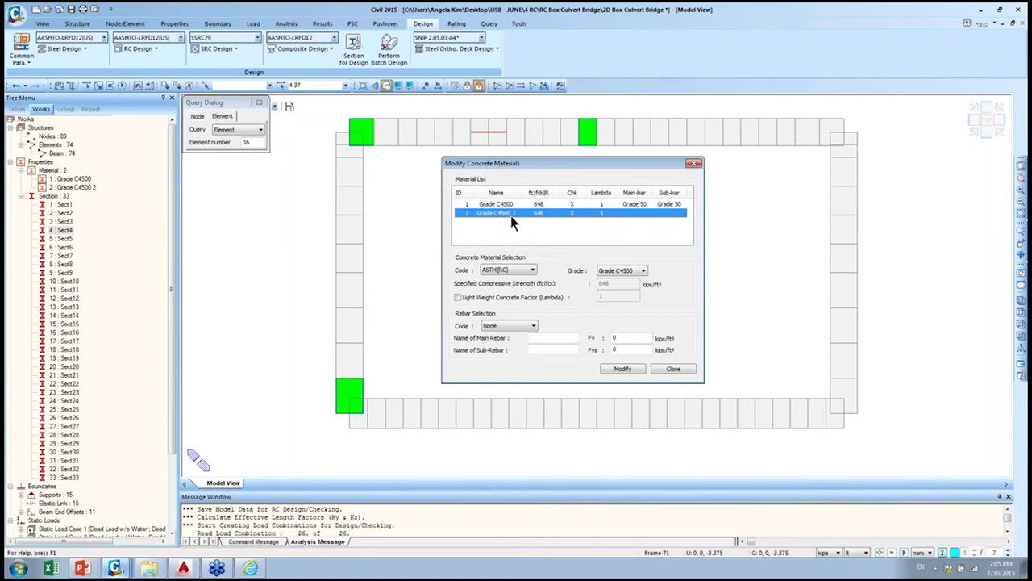
pyautogui.click(527, 326)
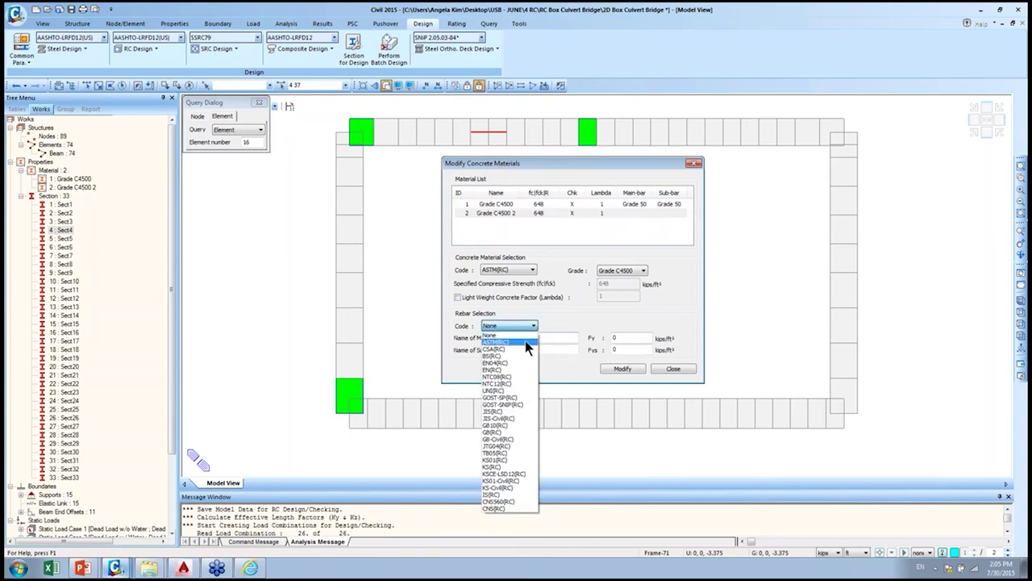
pyautogui.click(525, 342)
pyautogui.click(556, 338)
pyautogui.click(557, 346)
pyautogui.click(570, 350)
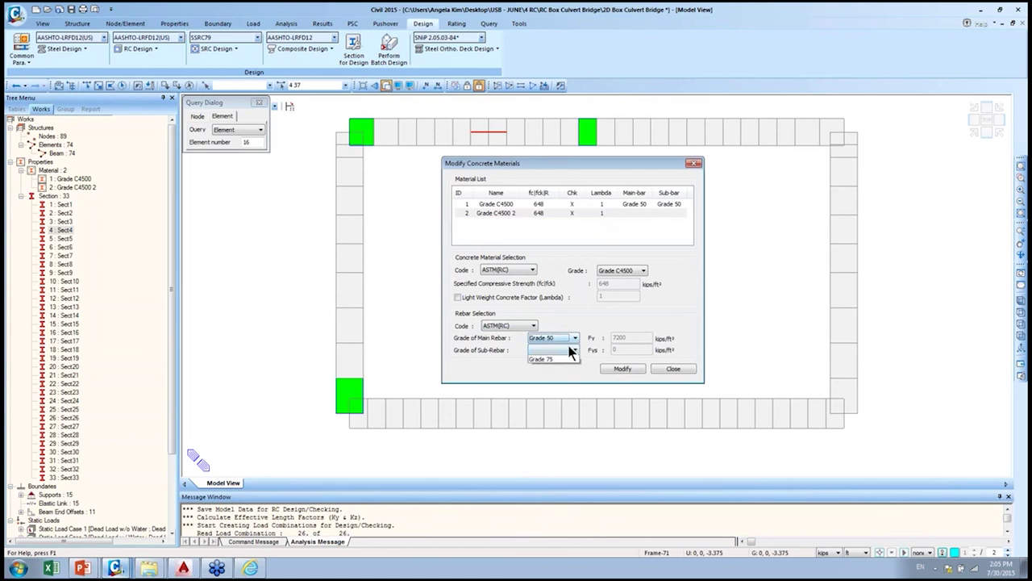
pyautogui.click(556, 362)
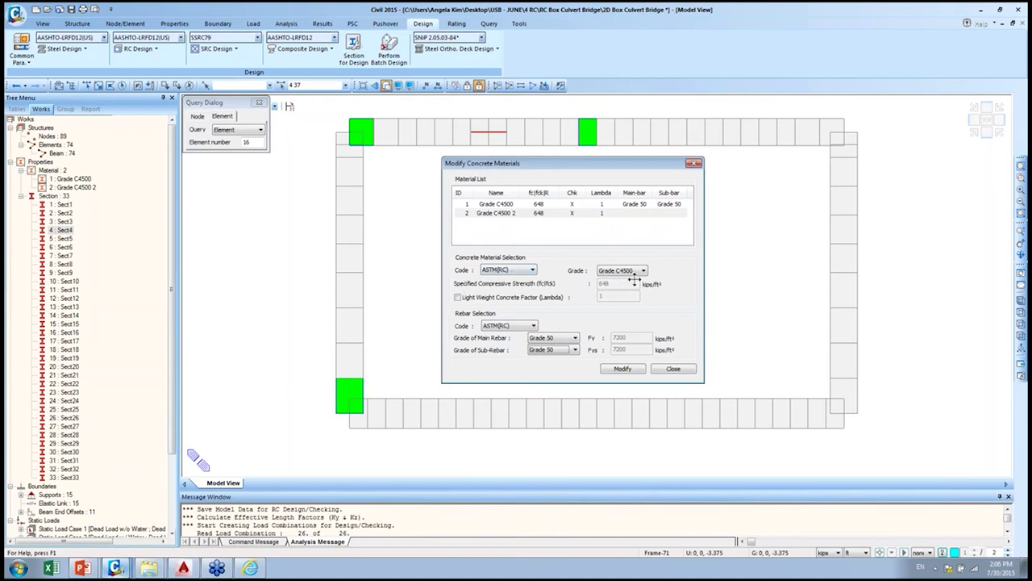
# - Try the concrete code None for Grade C4500 2 so its compressive strength can be entered manually
pyautogui.click(510, 270)
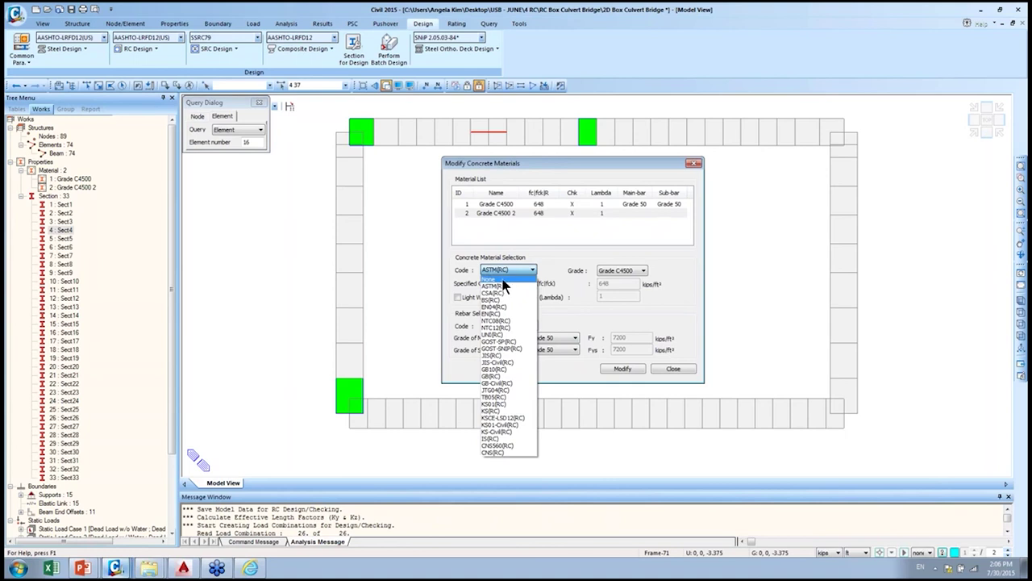
pyautogui.click(493, 279)
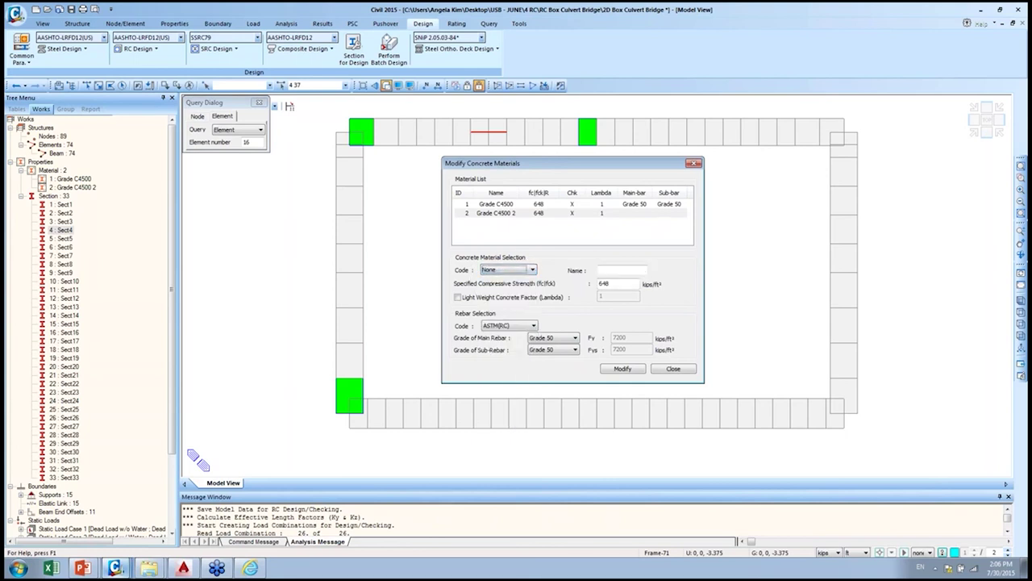
pyautogui.click(619, 284)
# - Set the concrete code back to ASTM(RC) with Grade C4500 and apply the modification to Grade C4500 2
pyautogui.click(516, 270)
pyautogui.click(519, 291)
pyautogui.click(631, 270)
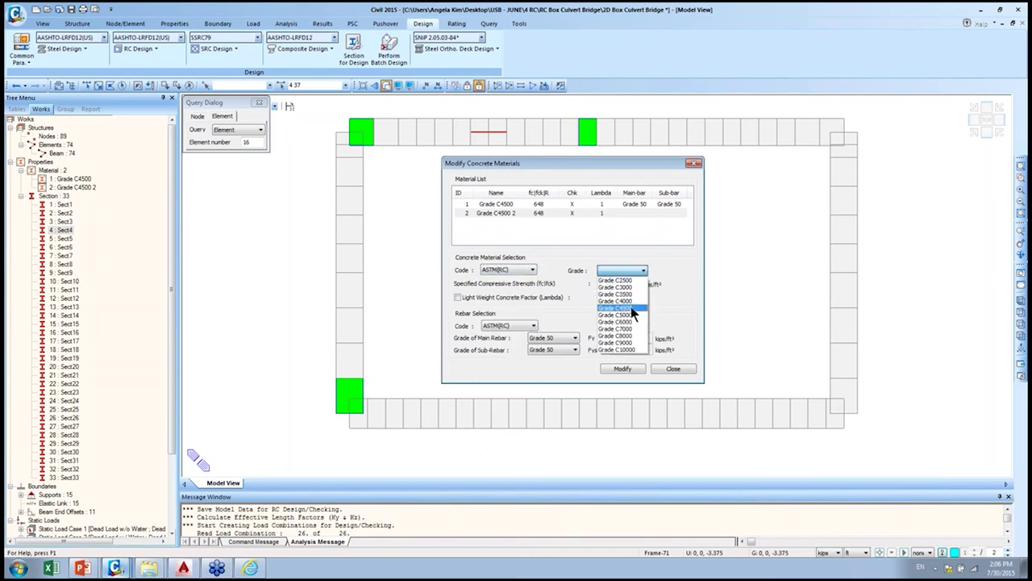
pyautogui.click(630, 307)
pyautogui.click(629, 371)
pyautogui.click(672, 369)
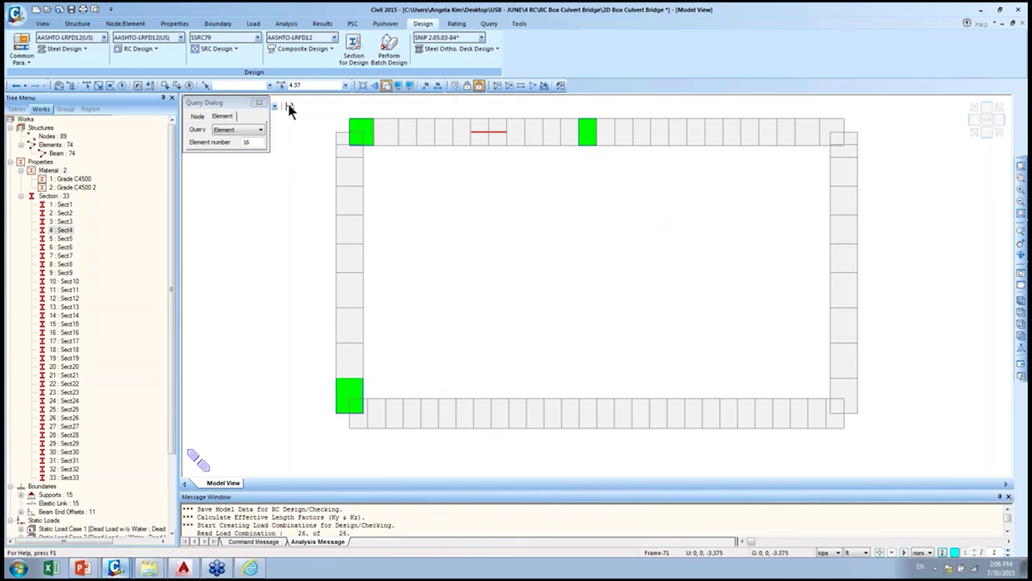
# - Confirm a limiting maximum rebar ratio of 0.08 for column design
pyautogui.click(142, 44)
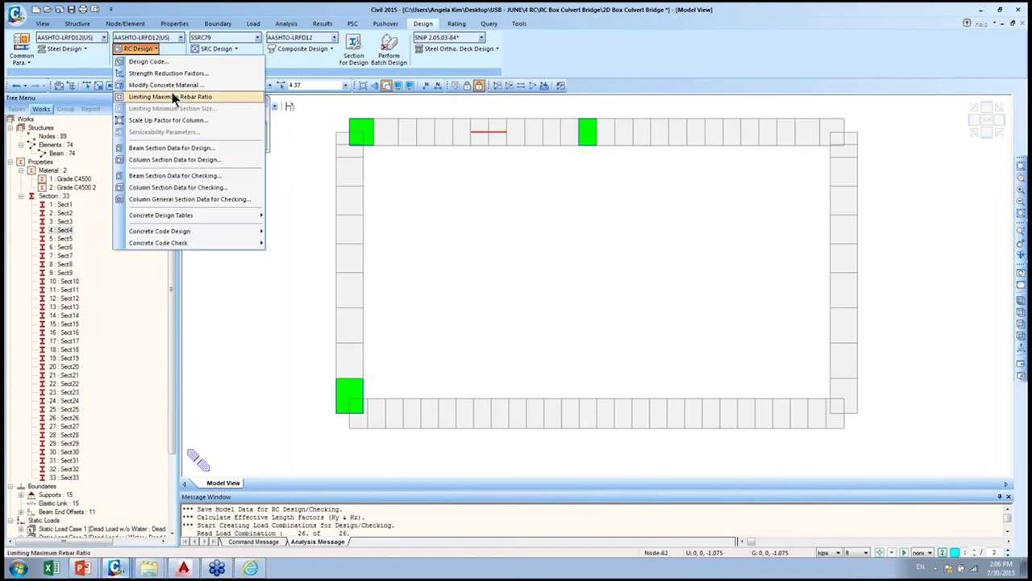
pyautogui.click(213, 96)
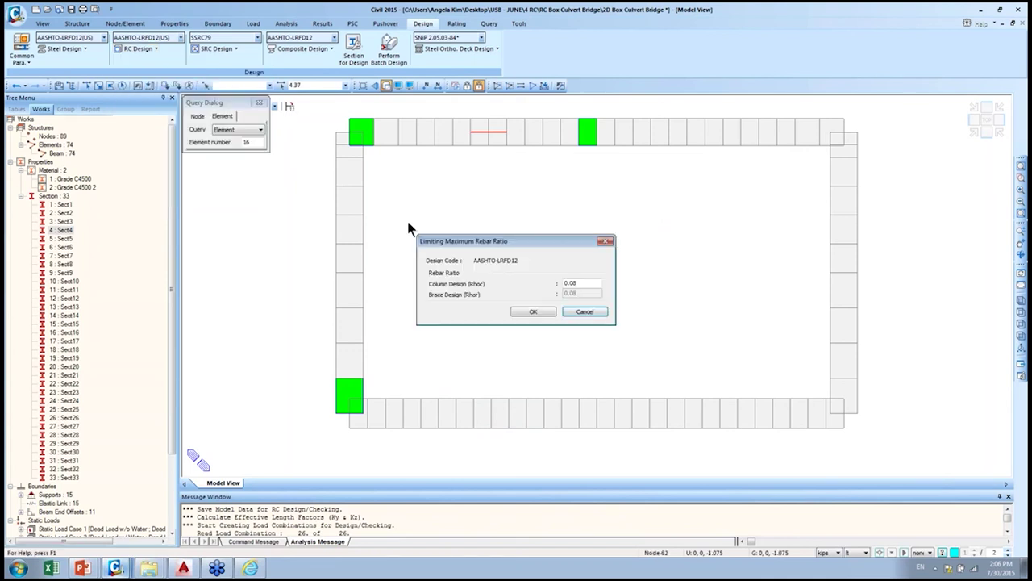
pyautogui.click(547, 312)
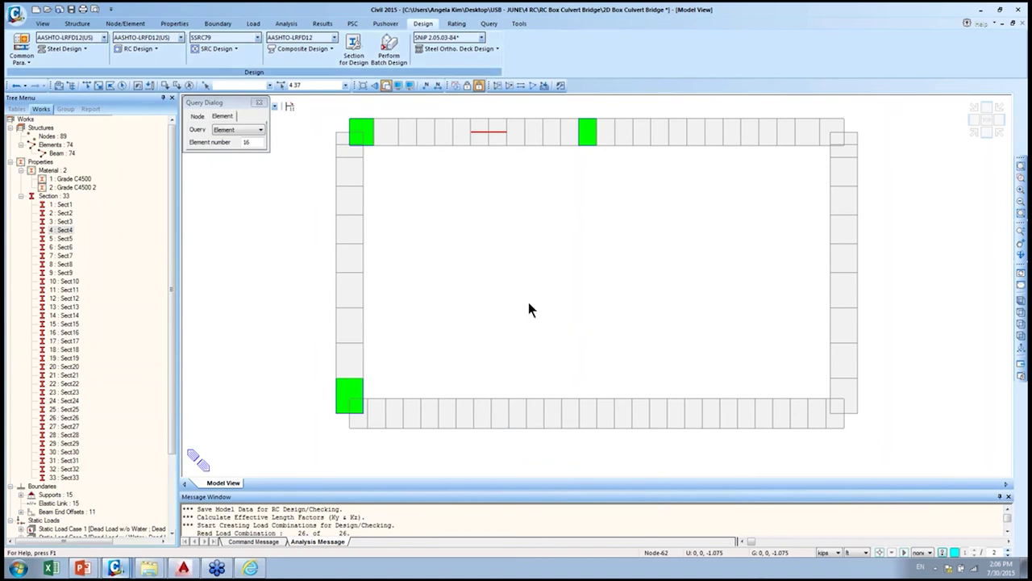
# - Apply a column scale up factor of 1 to all elements of both vertical side walls, displayed as a wireframe
pyautogui.click(135, 48)
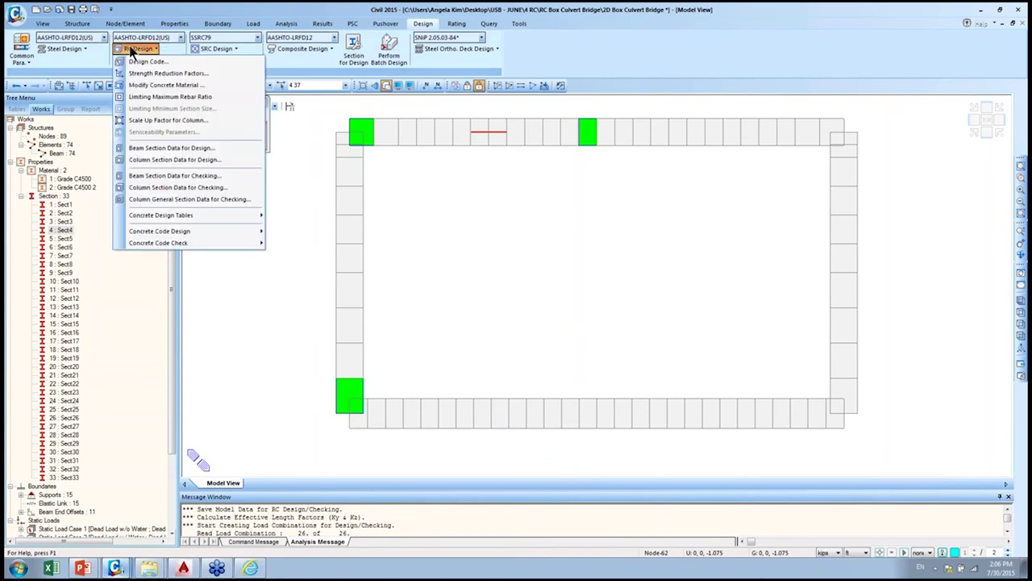
pyautogui.click(214, 120)
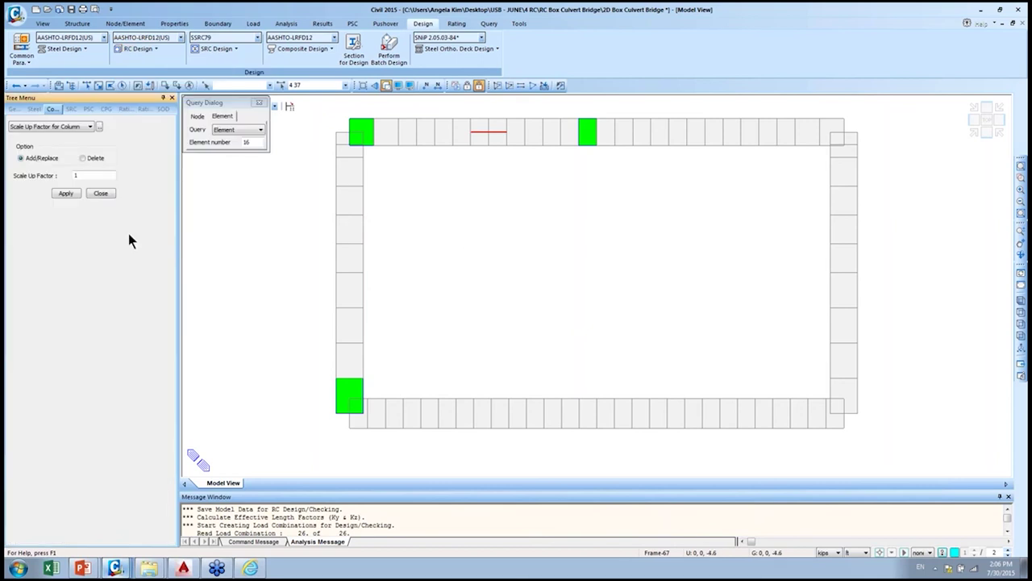
pyautogui.click(65, 193)
pyautogui.moveTo(343, 133); pyautogui.dragTo(357, 415)
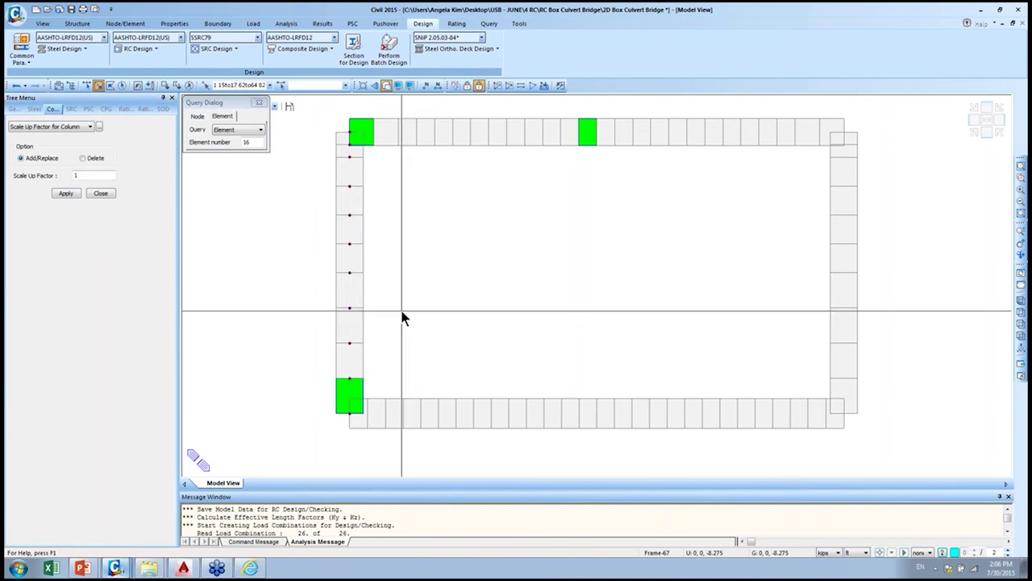
pyautogui.click(397, 84)
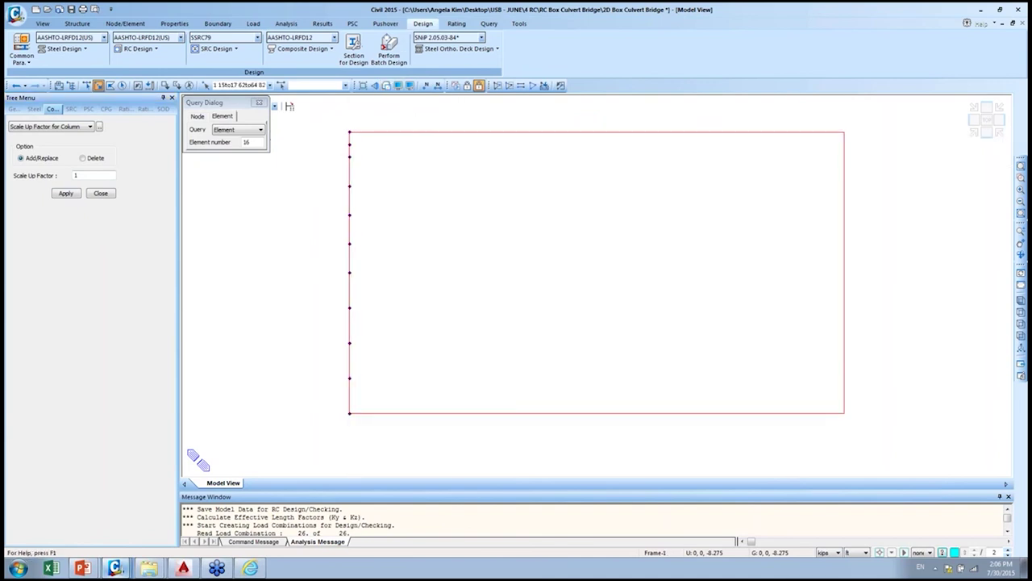
pyautogui.moveTo(342, 129)
pyautogui.mouseDown()
pyautogui.moveTo(363, 283)
pyautogui.moveTo(352, 403)
pyautogui.moveTo(338, 138)
pyautogui.mouseUp()
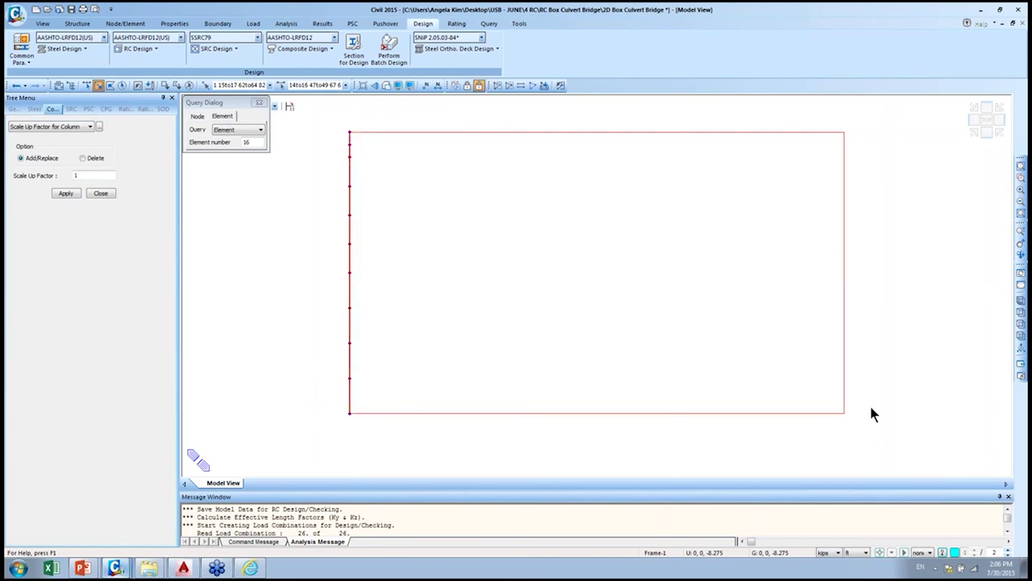
pyautogui.moveTo(850, 406); pyautogui.dragTo(813, 134)
pyautogui.click(66, 195)
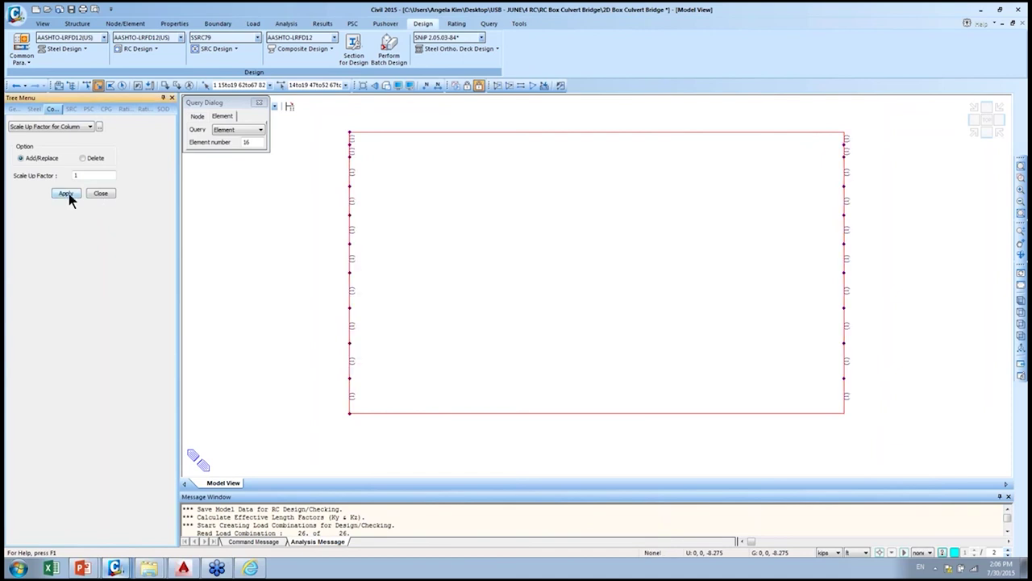
# - Close the scale up factor settings and review the stirrup data of Sect1 in the beam section data for design
pyautogui.click(103, 193)
pyautogui.click(137, 48)
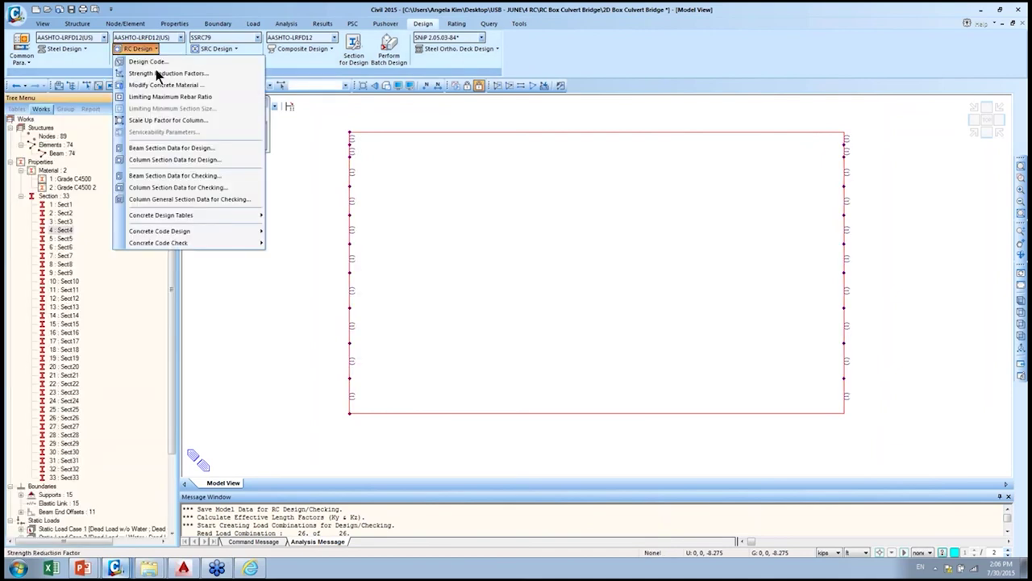
pyautogui.click(242, 148)
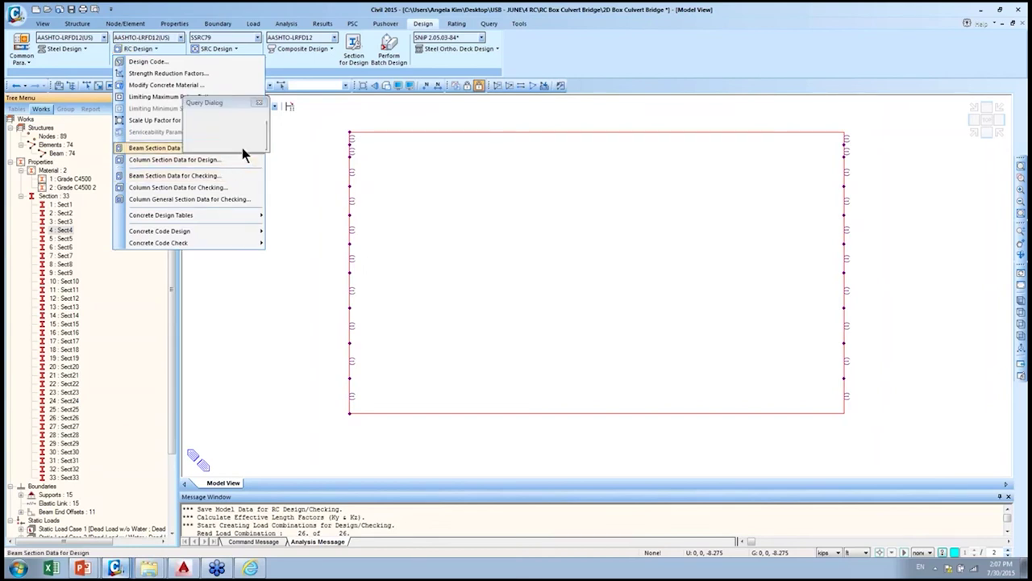
pyautogui.click(385, 195)
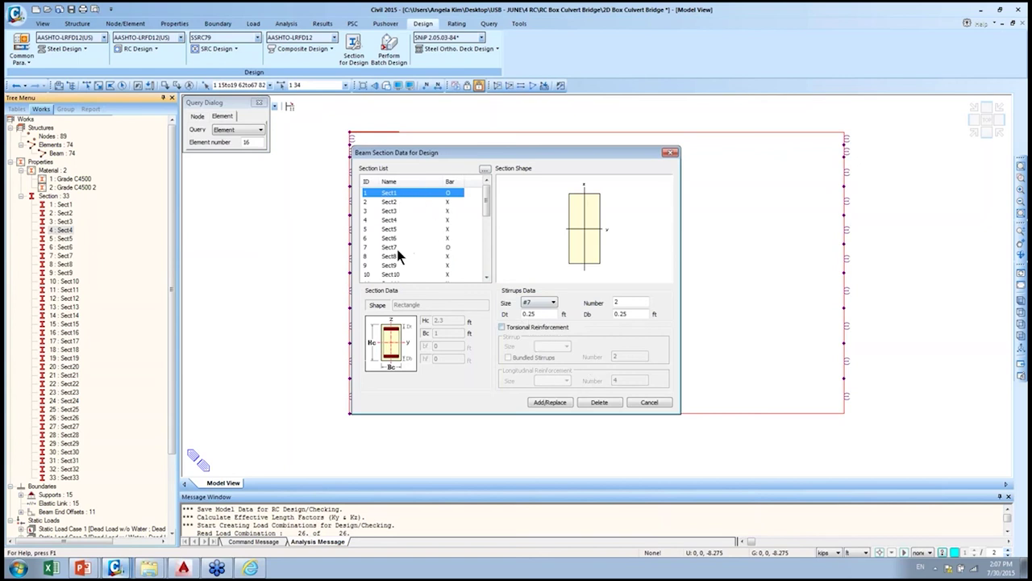
pyautogui.moveTo(400, 148); pyautogui.dragTo(459, 178)
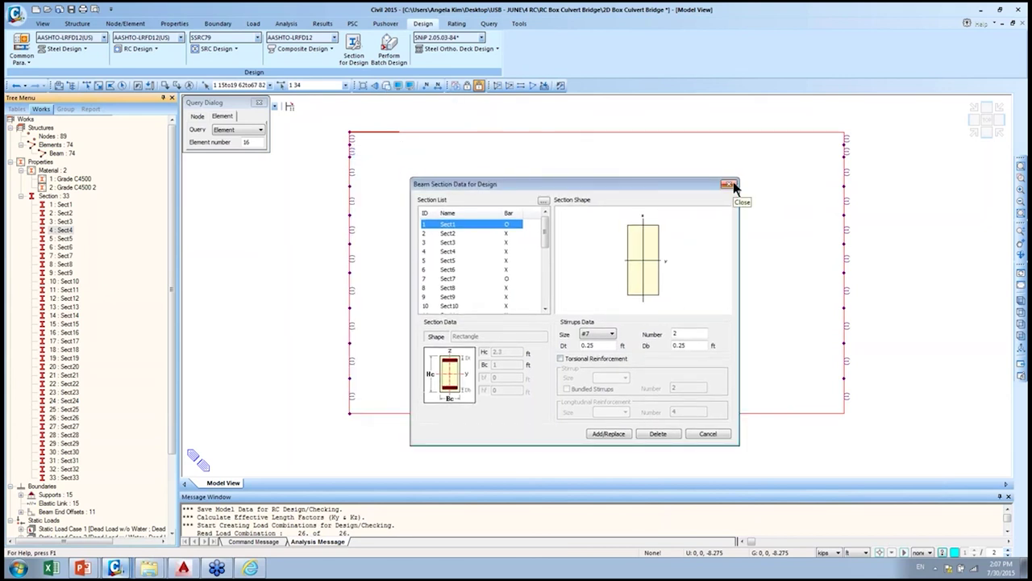
pyautogui.click(733, 182)
# - Restore the hidden-surface display of the culvert, clear the element selection and enlarge the message window
pyautogui.click(387, 86)
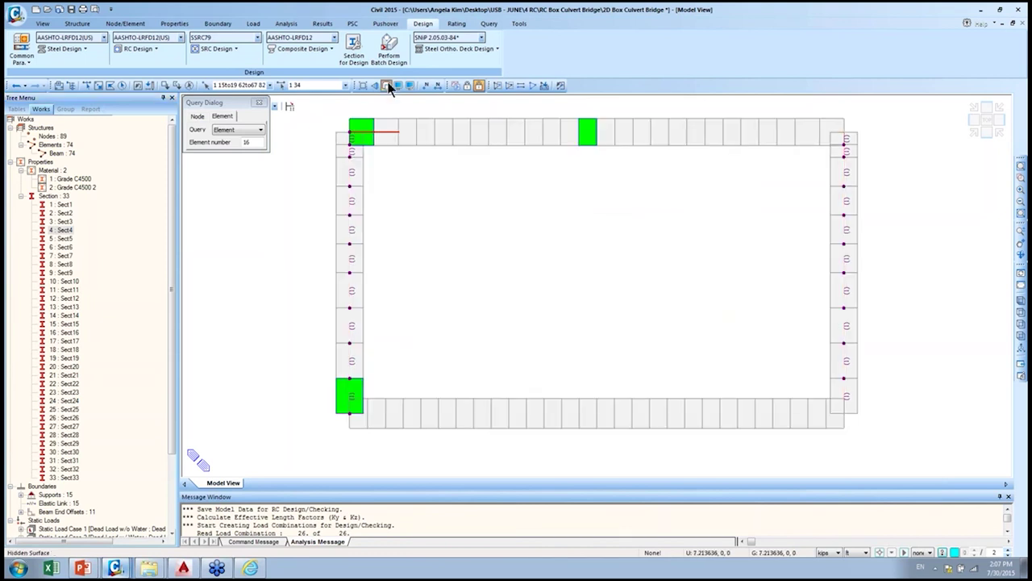
pyautogui.click(192, 87)
pyautogui.click(137, 49)
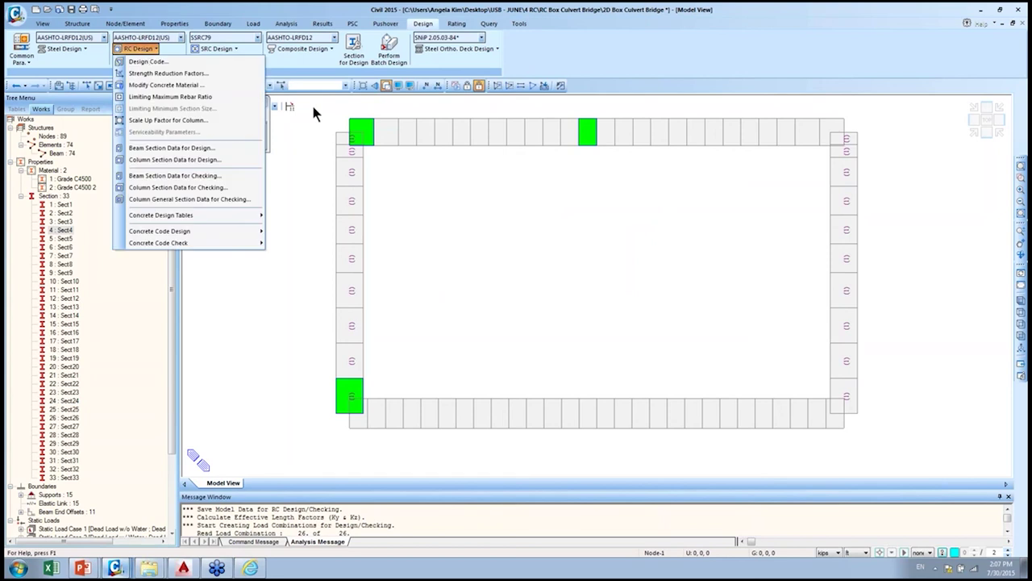
pyautogui.click(449, 169)
pyautogui.moveTo(496, 488); pyautogui.dragTo(497, 440)
# - Query the three green elements at the top slab's left end, the top slab's middle and the left wall's base
pyautogui.click(457, 24)
pyautogui.click(489, 24)
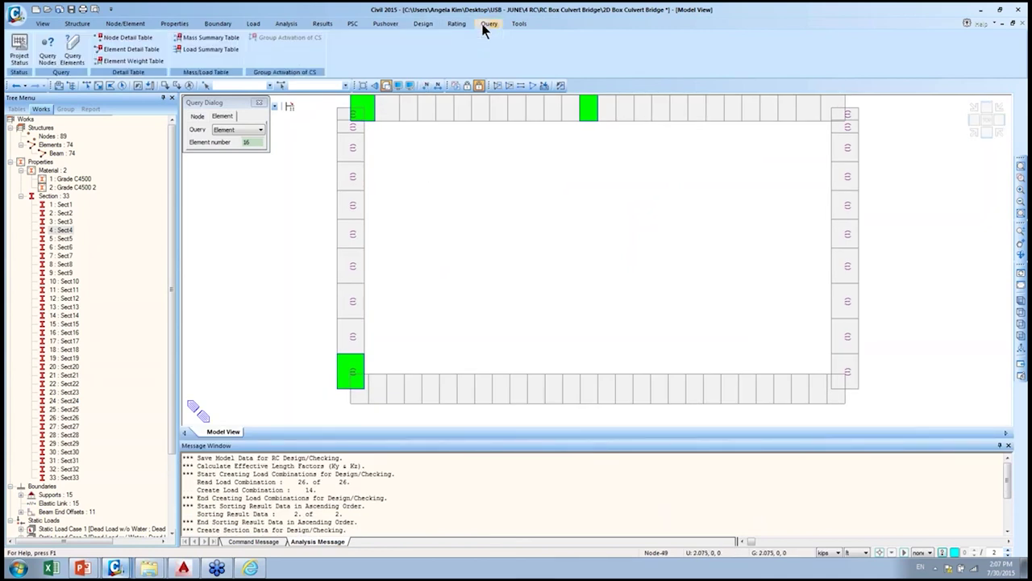
pyautogui.click(81, 52)
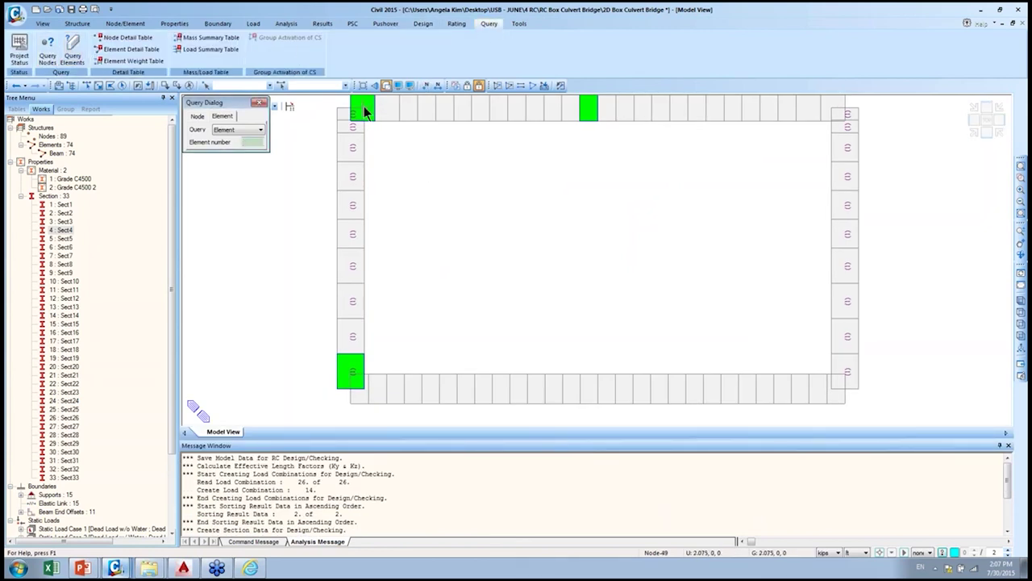
pyautogui.click(364, 106)
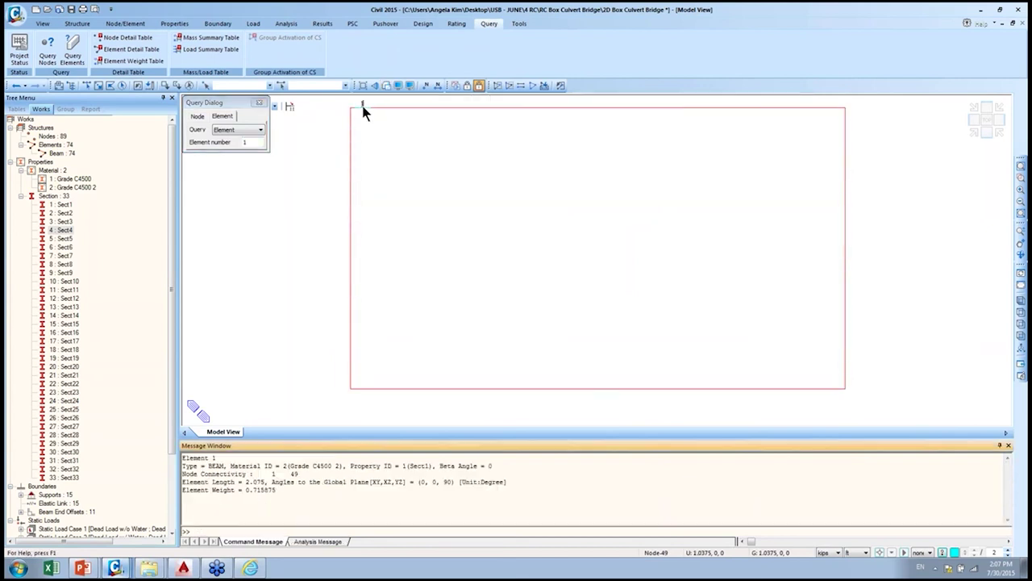
pyautogui.click(386, 85)
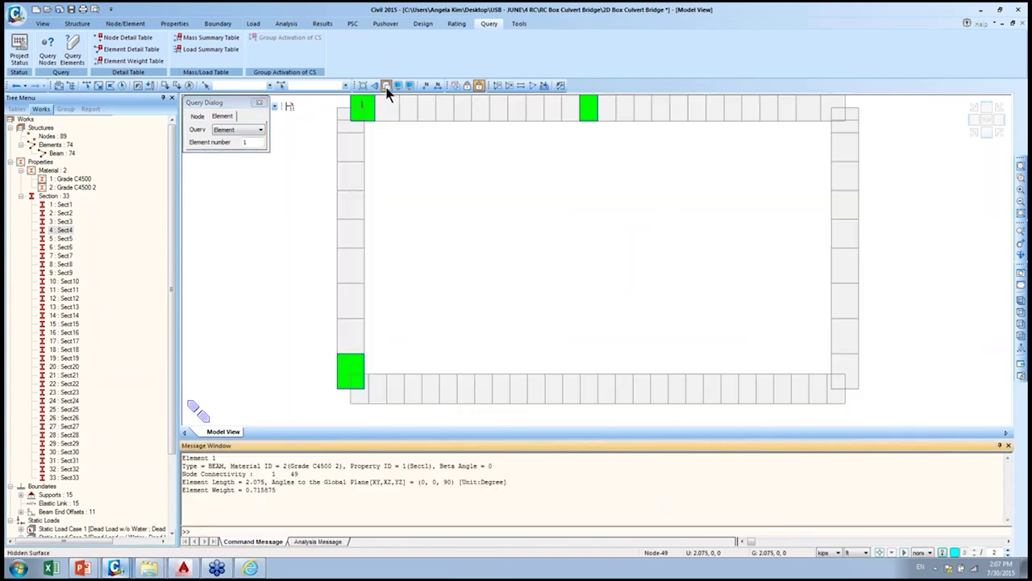
pyautogui.click(591, 115)
pyautogui.click(363, 376)
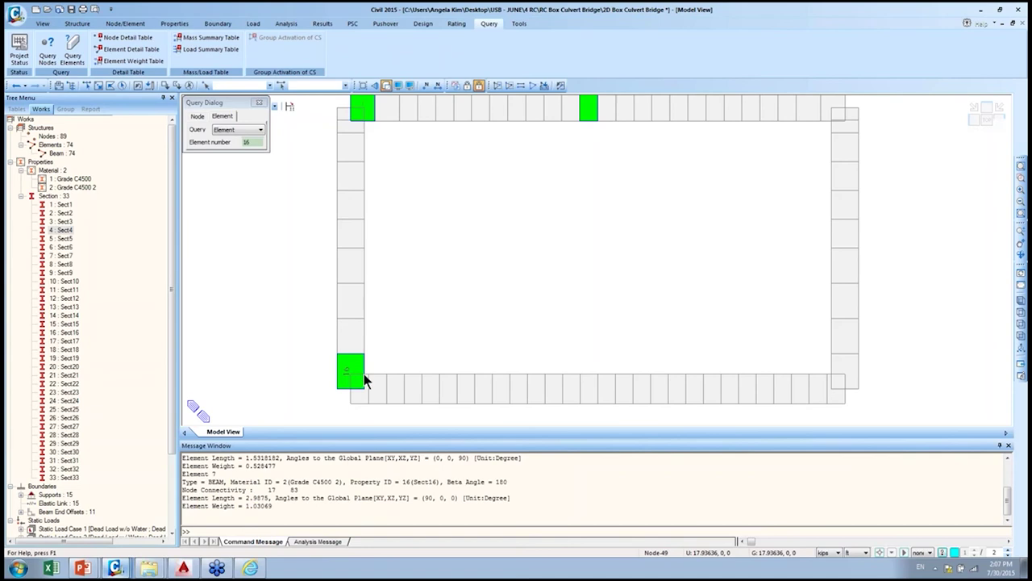
# - Enlarge the message area and its text, examine the section property IDs of the three queried elements, and close the query
pyautogui.moveTo(413, 440); pyautogui.dragTo(427, 365)
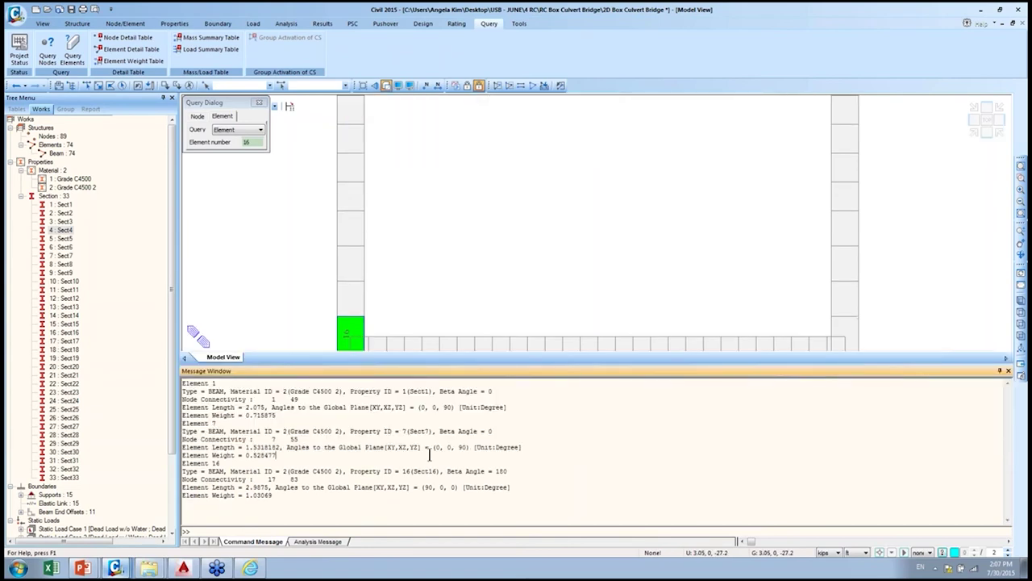
pyautogui.keyDown('ctrl'); pyautogui.scroll(2, 432, 450); pyautogui.keyUp('ctrl')
pyautogui.scroll(-1, 431, 447)
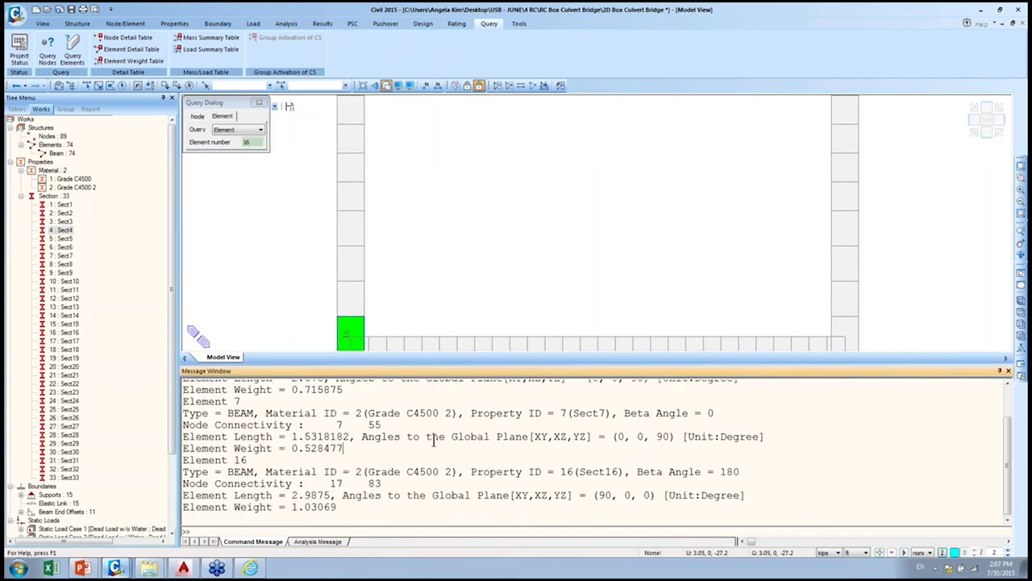
pyautogui.scroll(2, 427, 442)
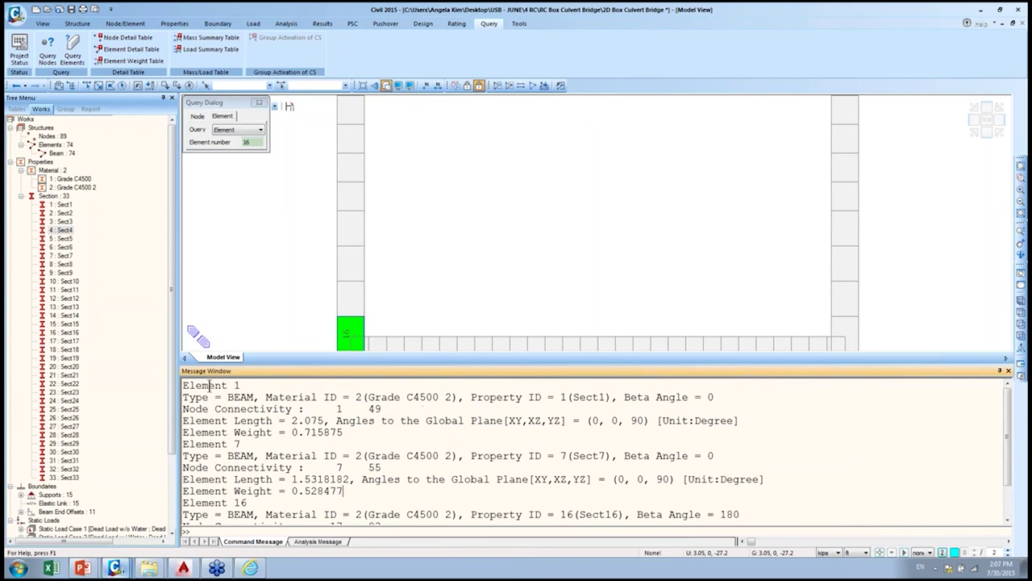
pyautogui.moveTo(562, 397); pyautogui.dragTo(471, 397)
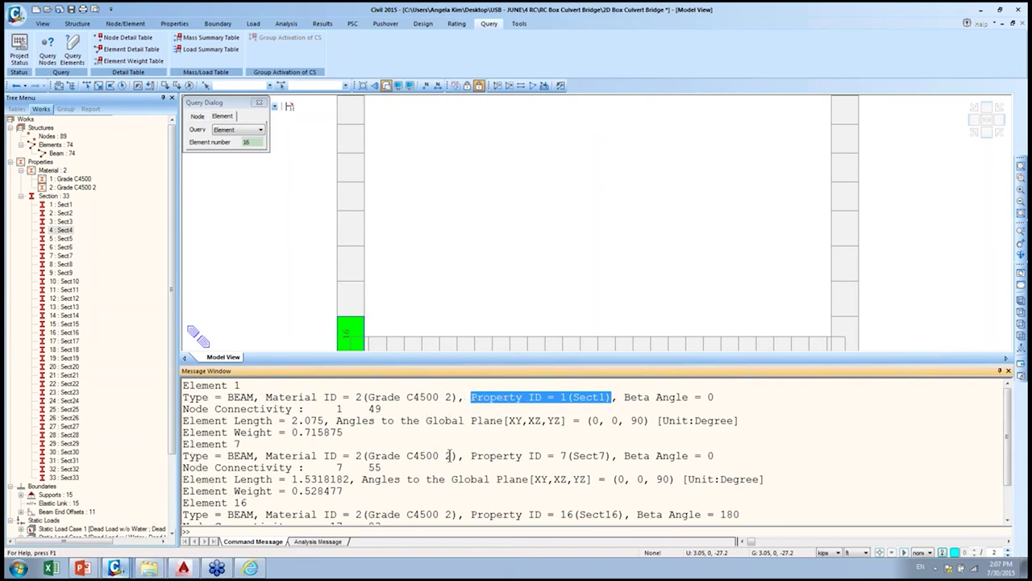
pyautogui.moveTo(471, 455); pyautogui.dragTo(609, 456)
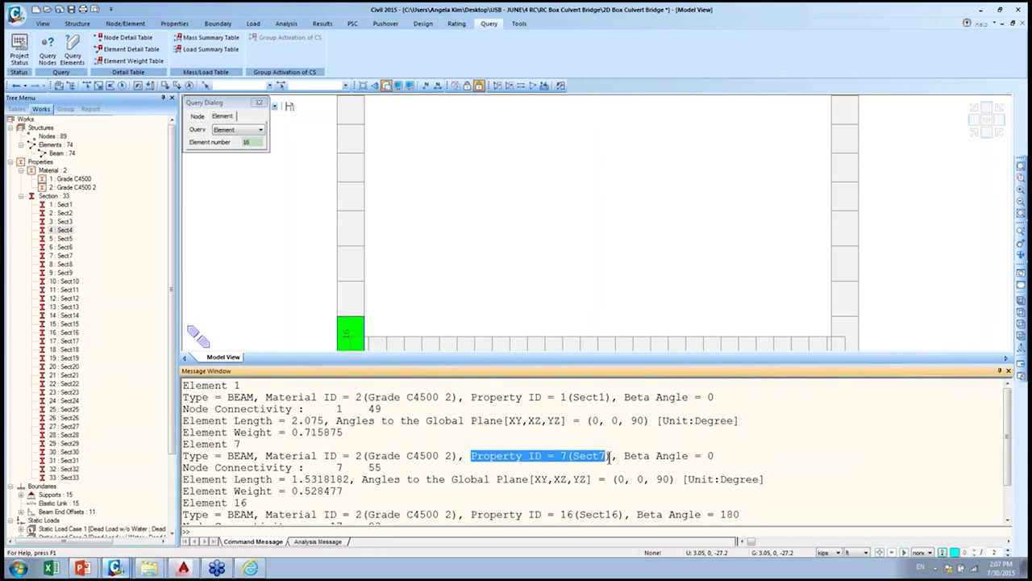
pyautogui.scroll(-2, 605, 460)
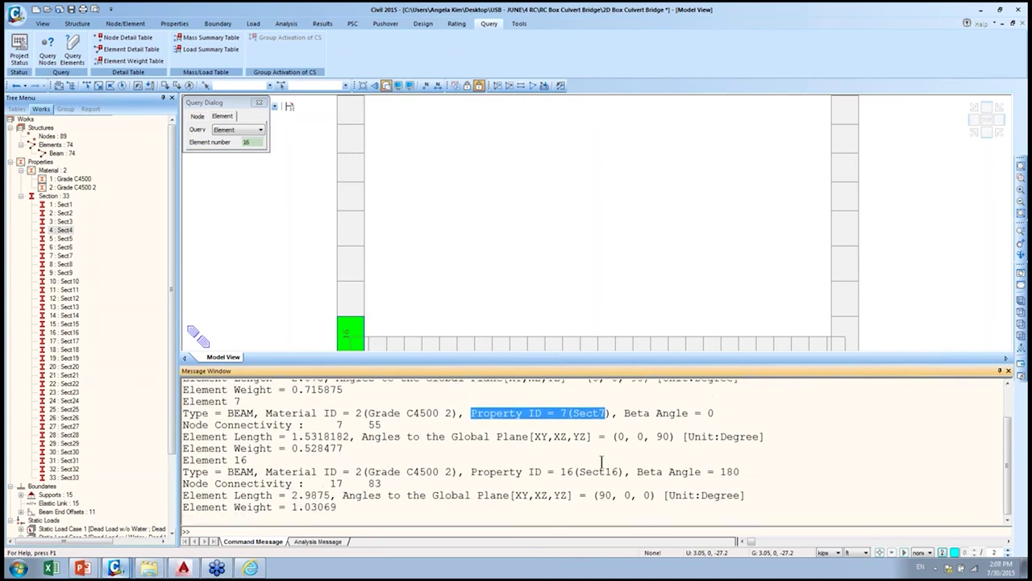
pyautogui.moveTo(253, 460); pyautogui.dragTo(247, 460)
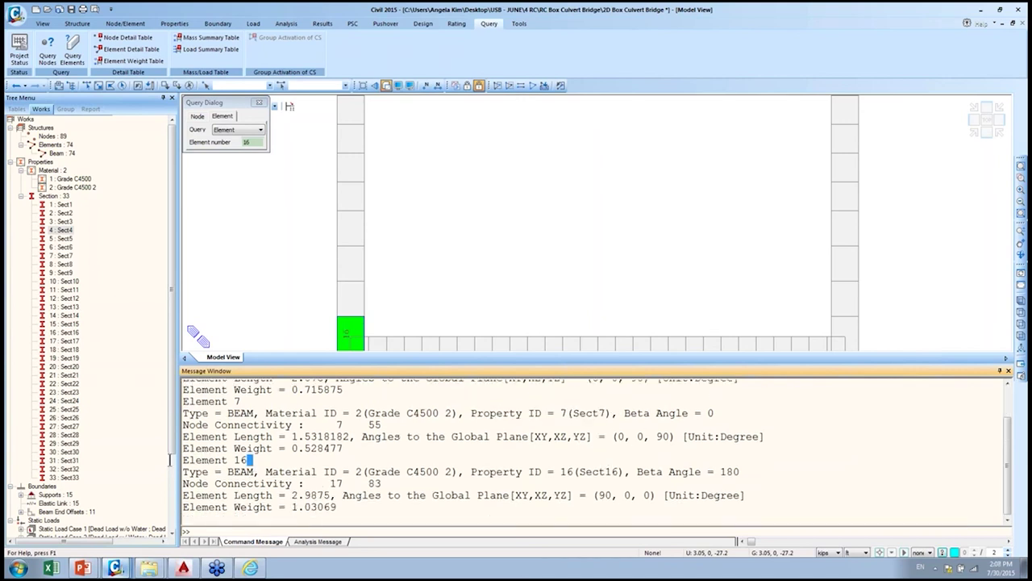
pyautogui.moveTo(477, 471); pyautogui.dragTo(625, 471)
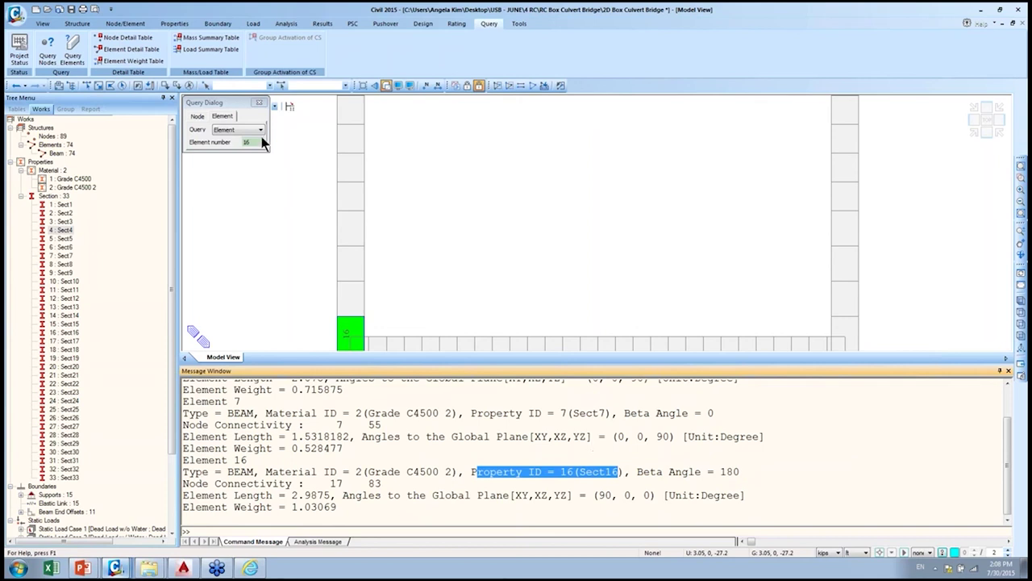
pyautogui.click(247, 142)
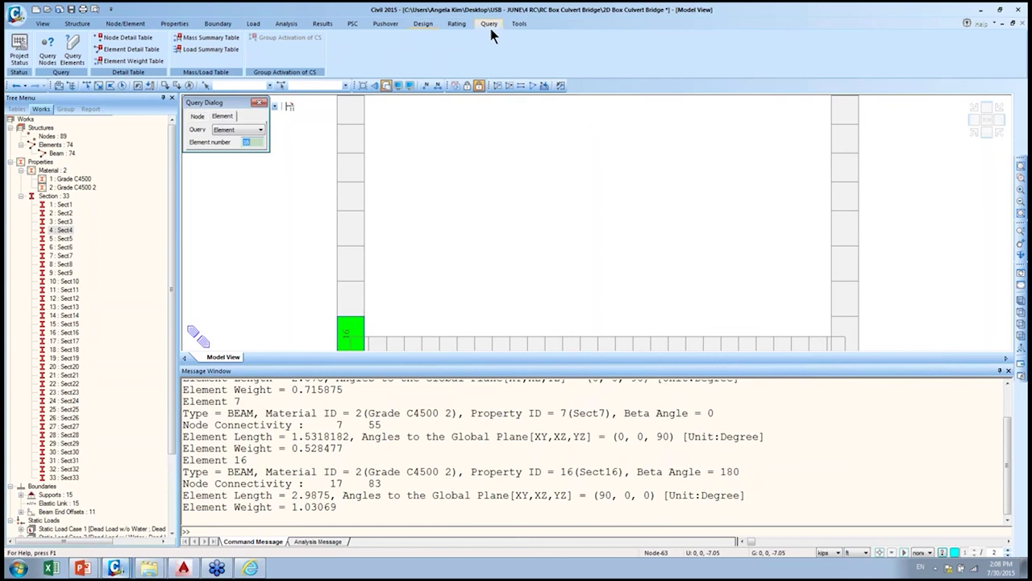
pyautogui.click(260, 105)
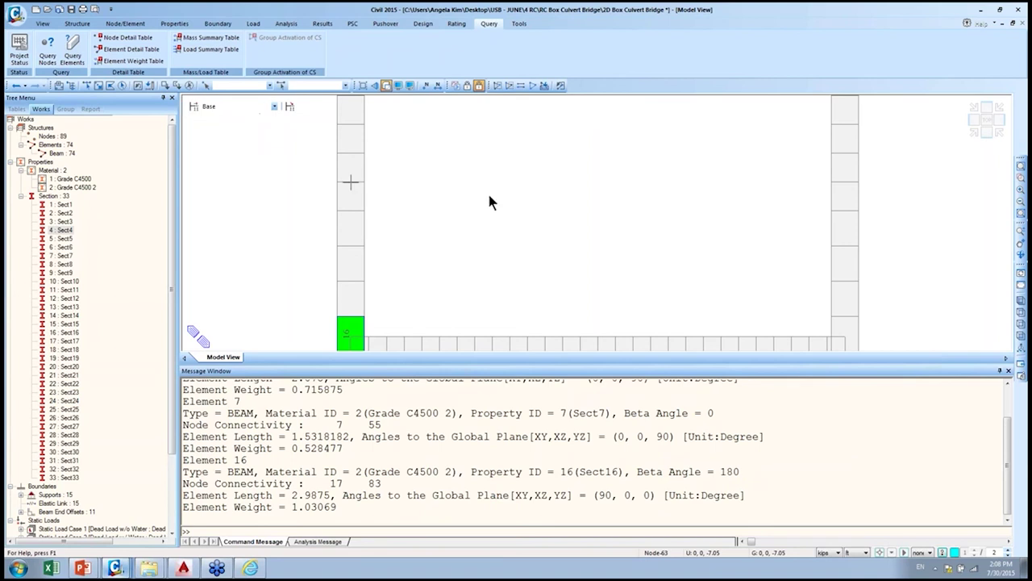
# - Review the stirrup data of Sect7 in the beam section data for design with the whole culvert in view
pyautogui.scroll(-2, 490, 193)
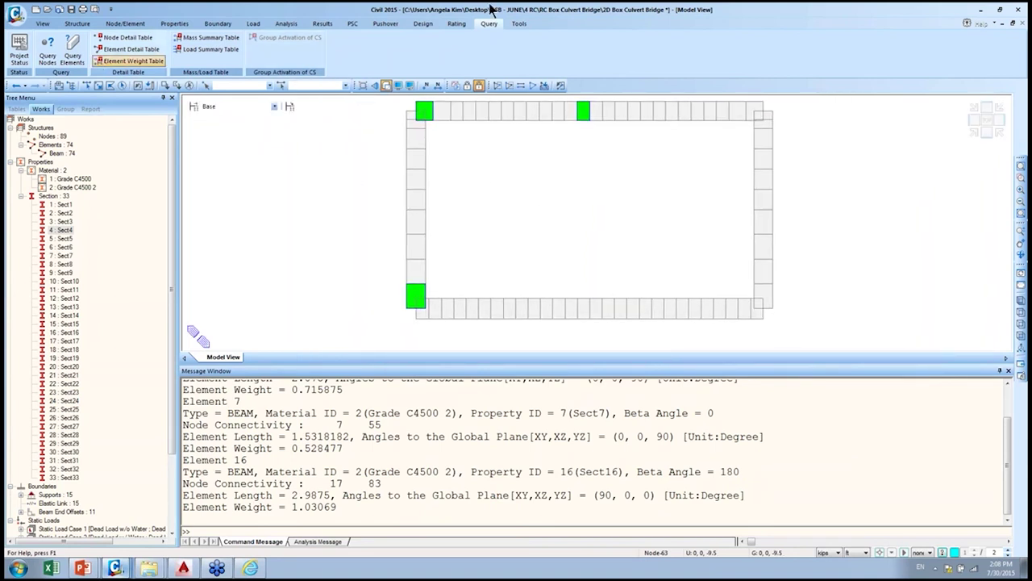
pyautogui.click(425, 24)
pyautogui.click(144, 49)
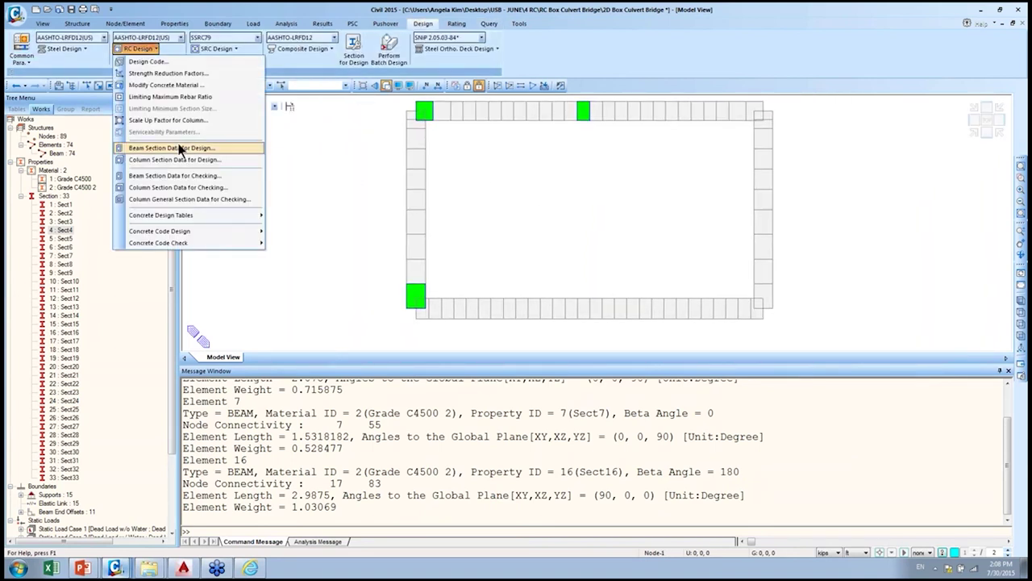
pyautogui.click(231, 148)
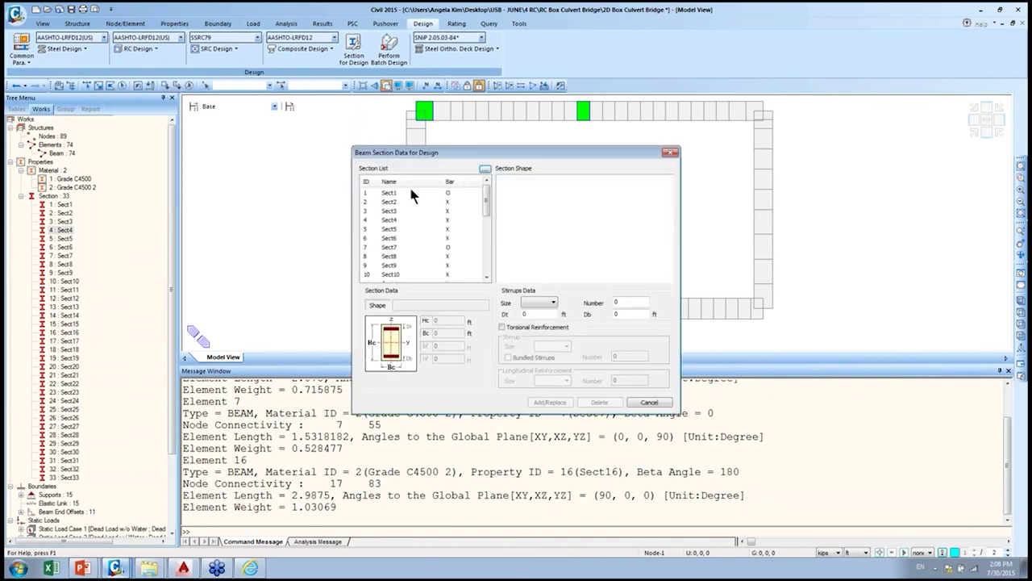
pyautogui.moveTo(486, 197)
pyautogui.mouseDown()
pyautogui.moveTo(487, 258)
pyautogui.moveTo(486, 212)
pyautogui.mouseUp()
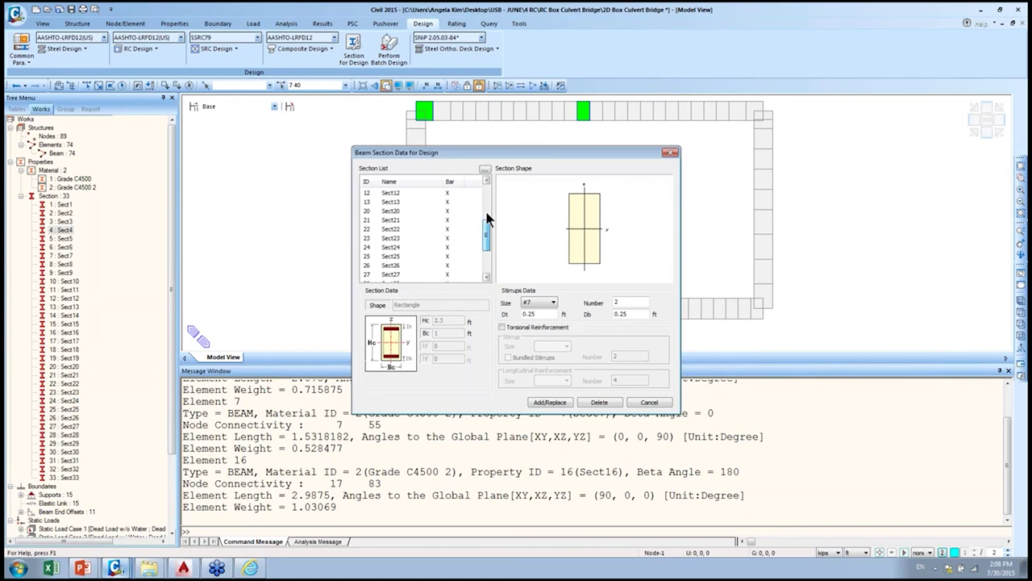
pyautogui.click(413, 201)
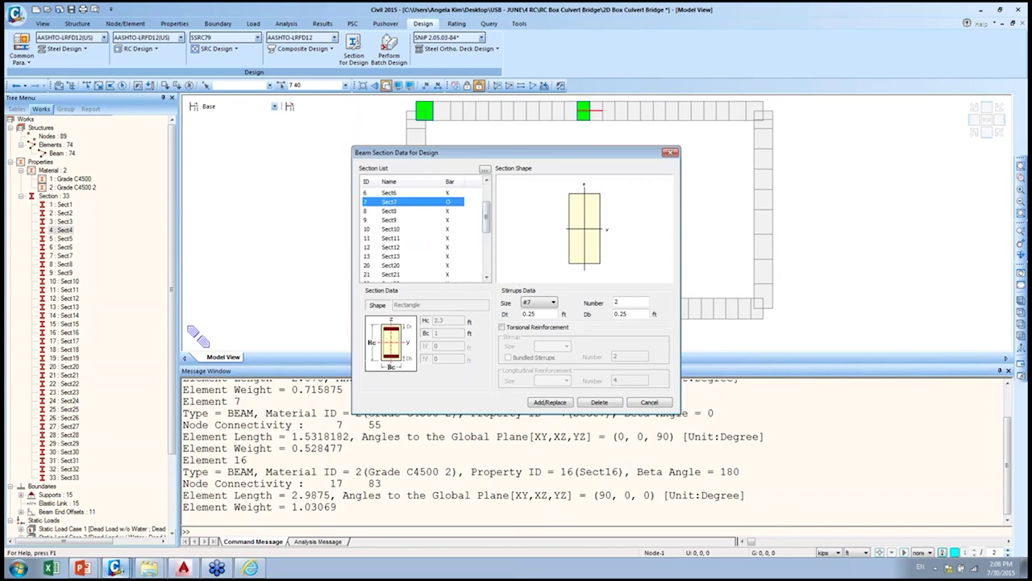
pyautogui.click(649, 401)
# - Add column design data for Sect16 with a covering thickness of 0.2 ft and a tie number of 2
pyautogui.click(149, 49)
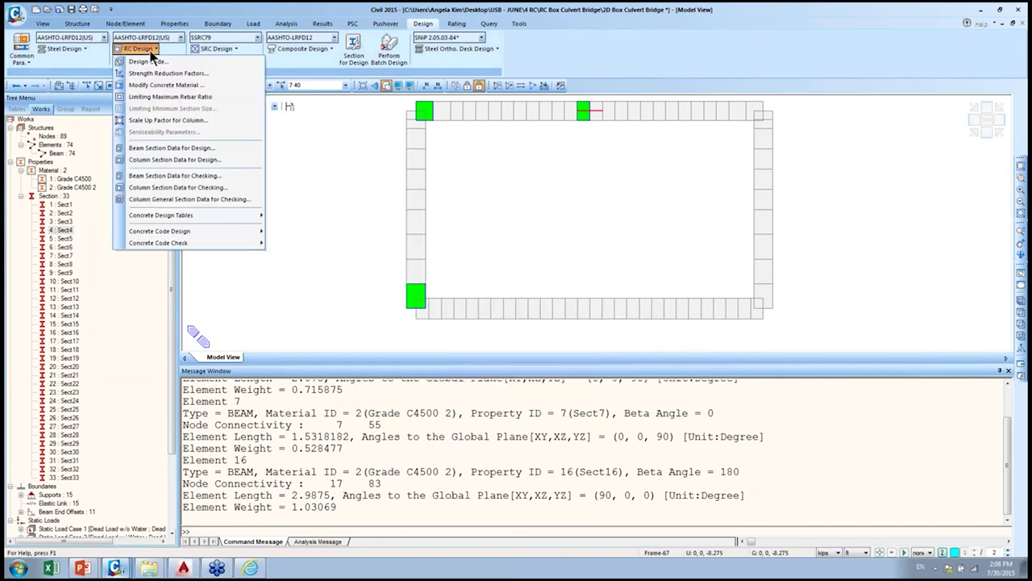
pyautogui.click(218, 159)
pyautogui.click(412, 183)
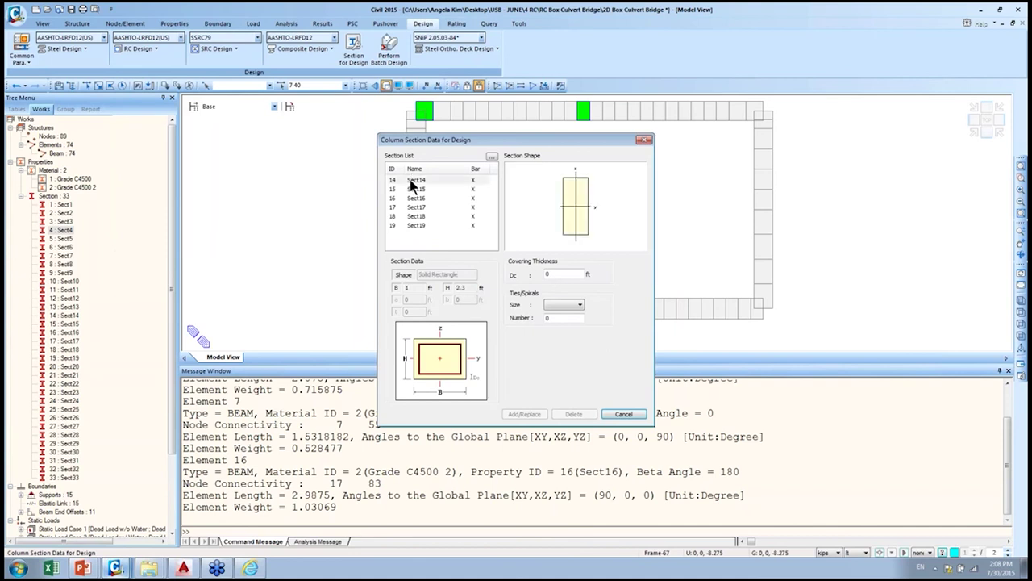
pyautogui.click(416, 198)
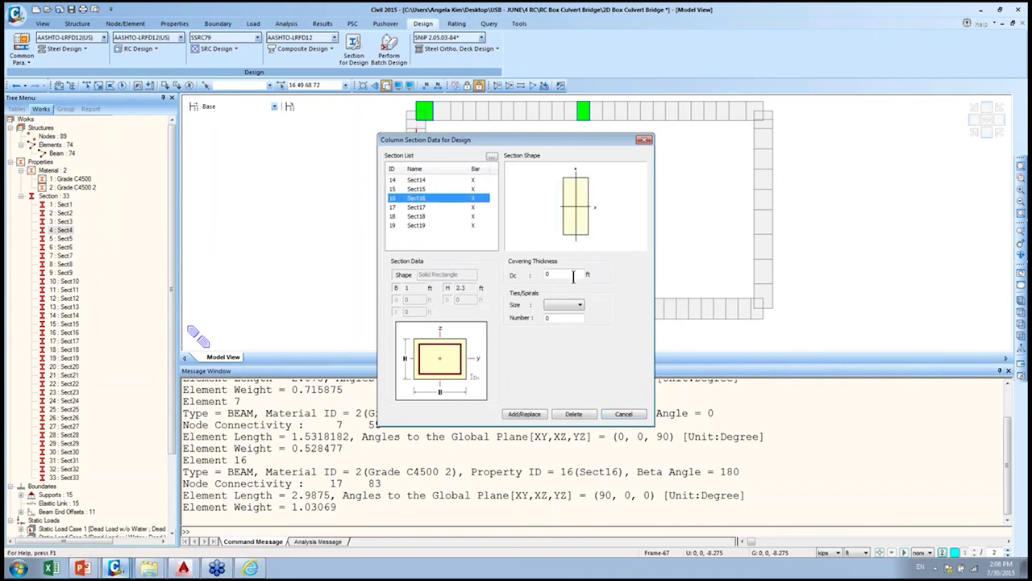
pyautogui.press('Tab')
pyautogui.press('Tab')
pyautogui.write('2')
pyautogui.moveTo(438, 134); pyautogui.dragTo(213, 152)
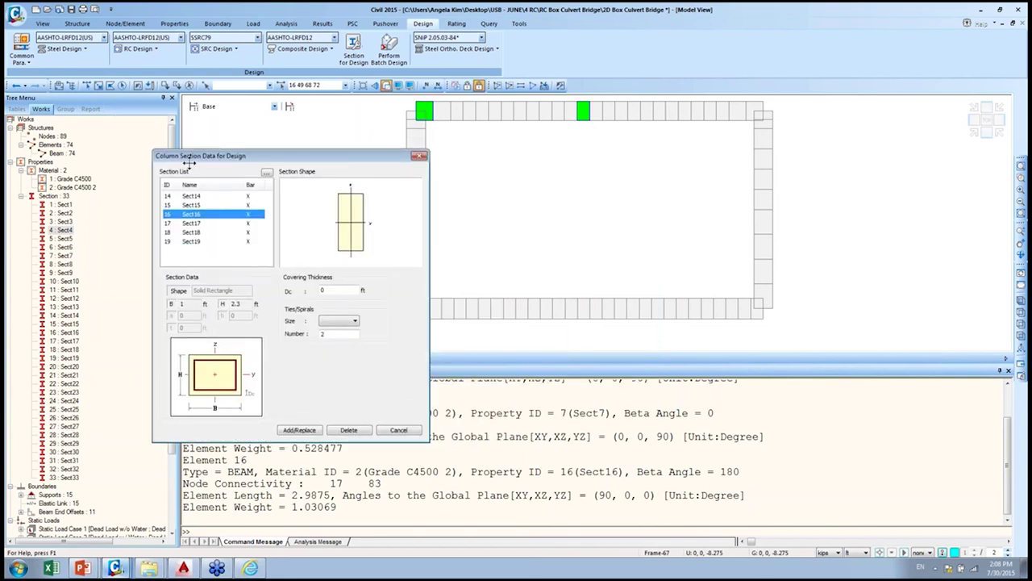
pyautogui.click(907, 118)
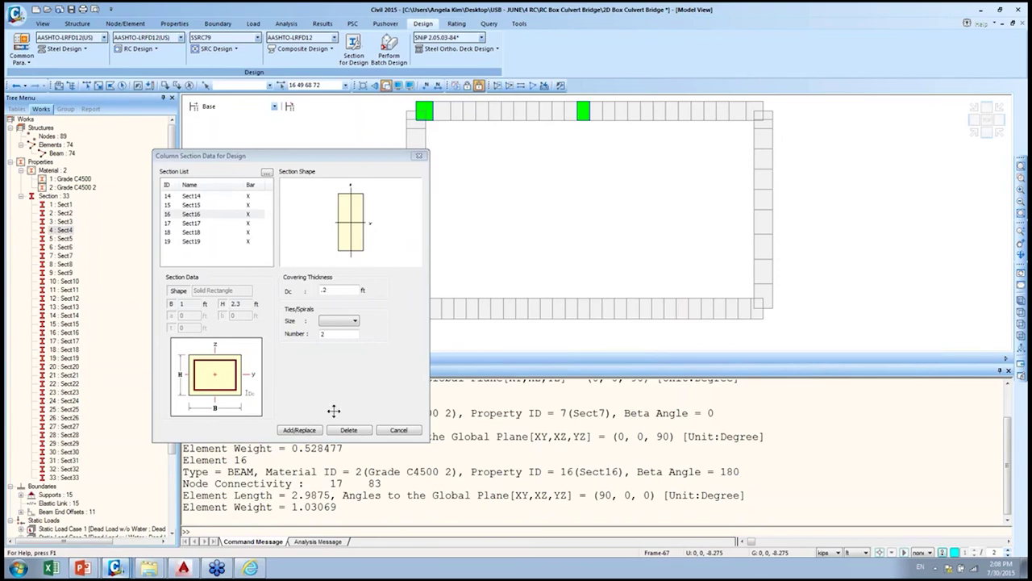
pyautogui.click(313, 429)
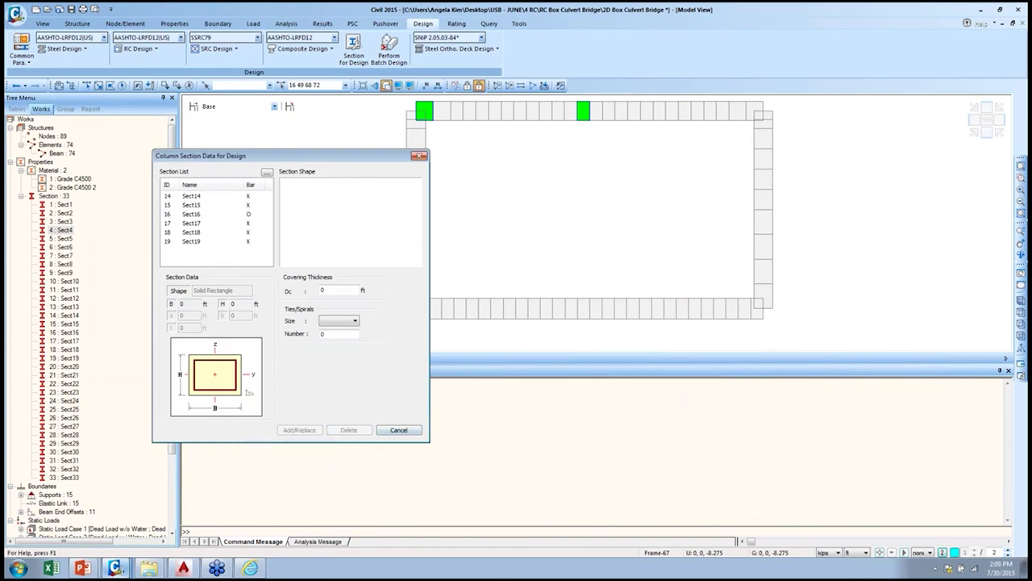
pyautogui.click(418, 156)
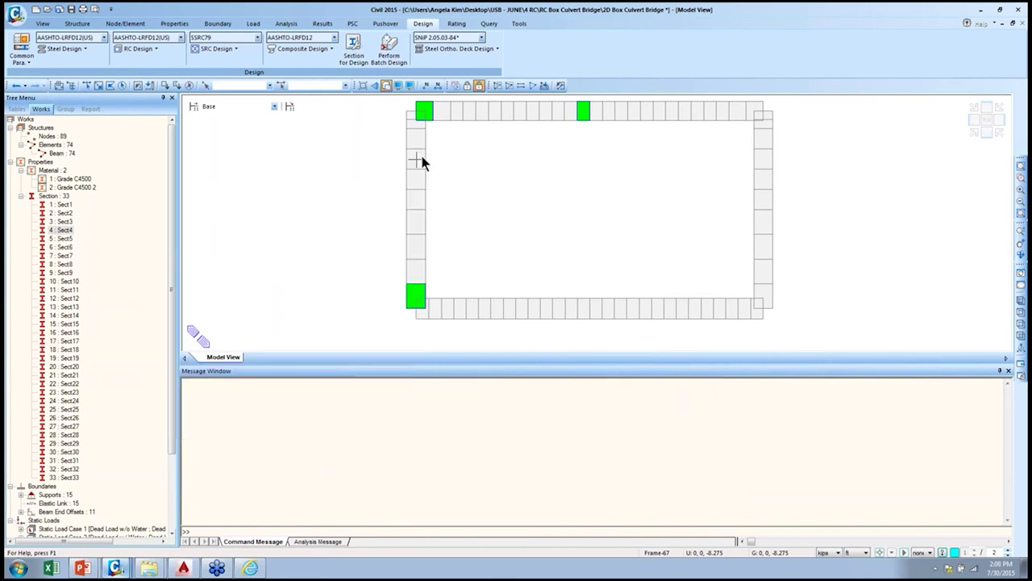
# - Run the RC concrete code design for beams and move the results dialog clear of the tree
pyautogui.click(130, 49)
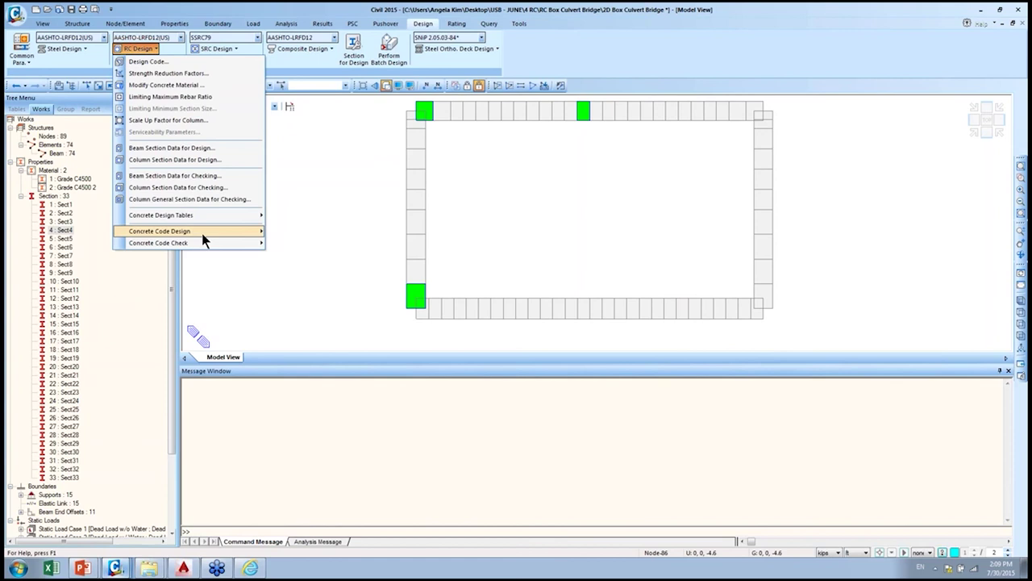
pyautogui.moveTo(216, 230)
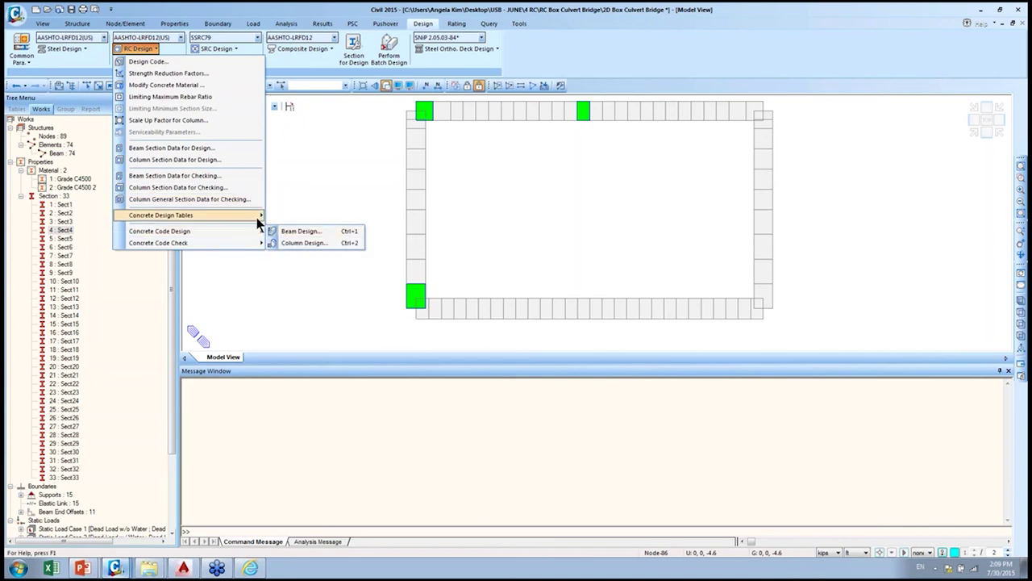
pyautogui.moveTo(257, 217)
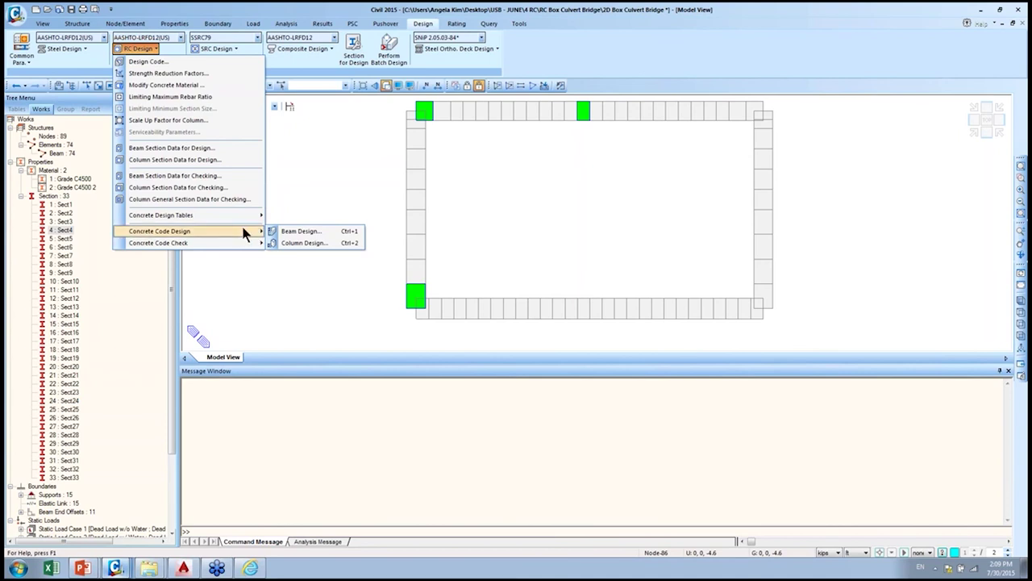
pyautogui.click(320, 233)
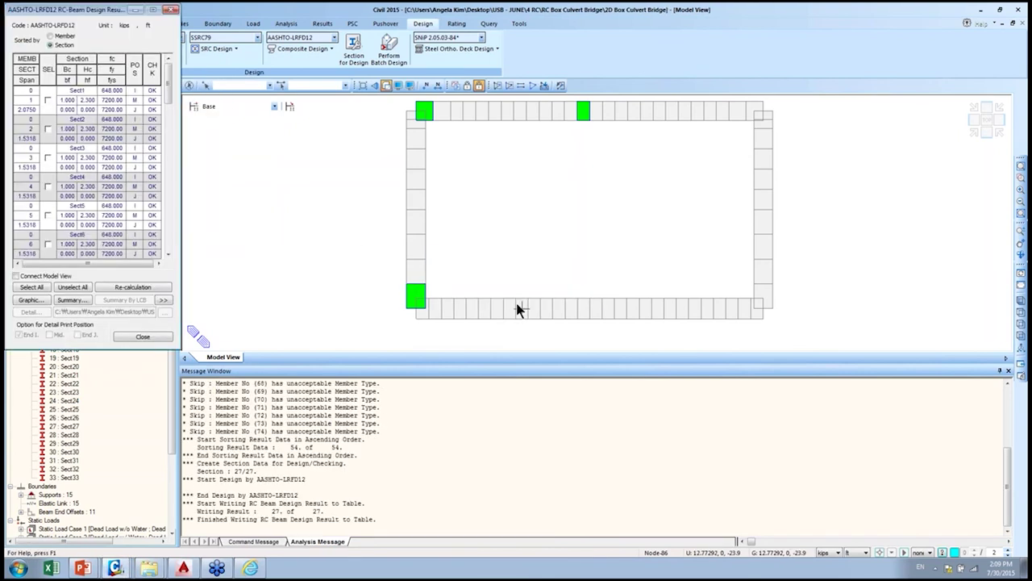
pyautogui.moveTo(47, 12); pyautogui.dragTo(320, 123)
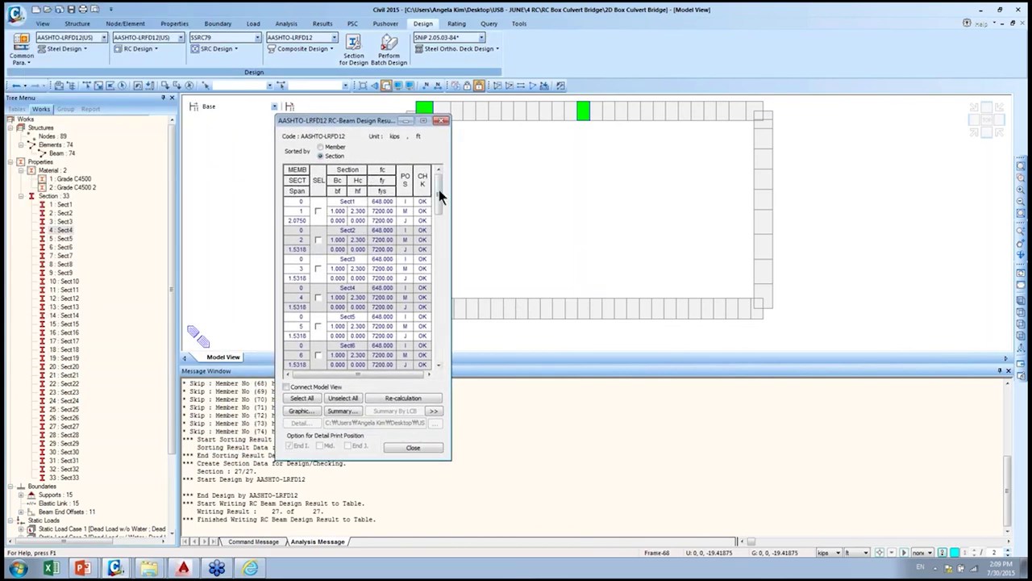
# - Select Sect1 and Sect2 in the beam design results, examine the Sect1 graphic report in an enlarged preview, and close it
pyautogui.moveTo(439, 190)
pyautogui.mouseDown()
pyautogui.moveTo(440, 354)
pyautogui.moveTo(454, 180)
pyautogui.mouseUp()
pyautogui.click(318, 210)
pyautogui.click(318, 239)
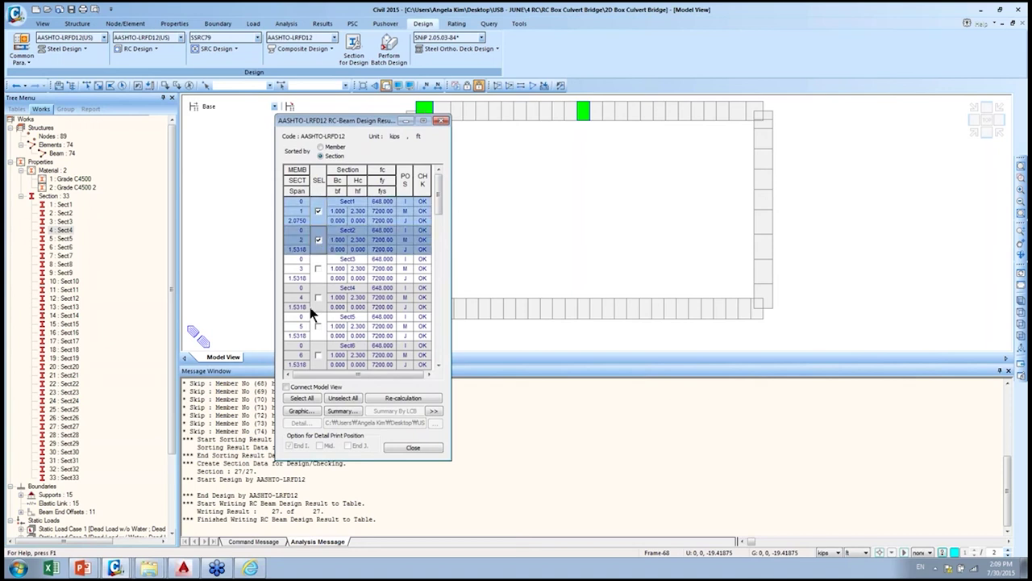
pyautogui.click(301, 411)
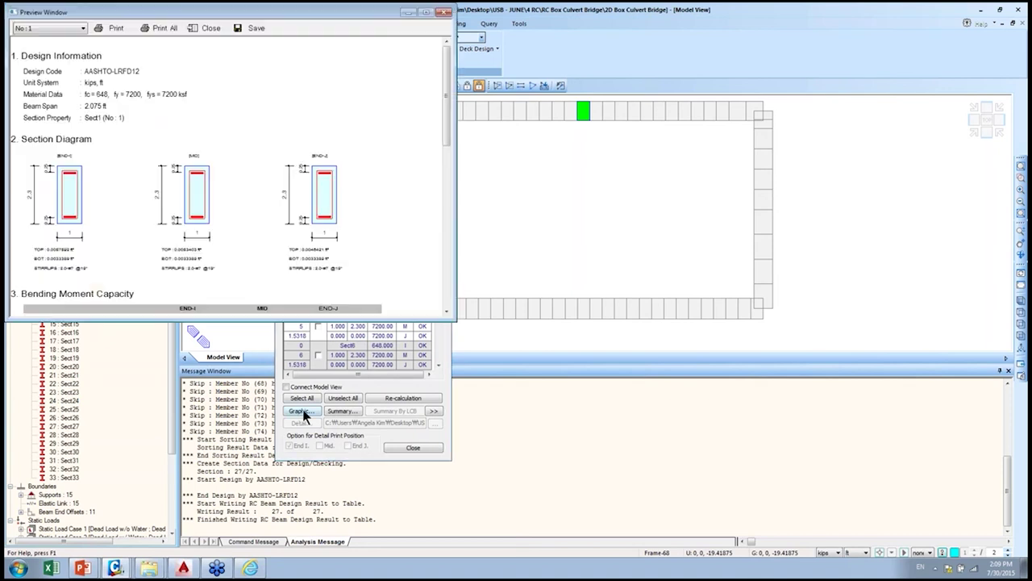
pyautogui.click(446, 310)
pyautogui.moveTo(454, 320); pyautogui.dragTo(514, 557)
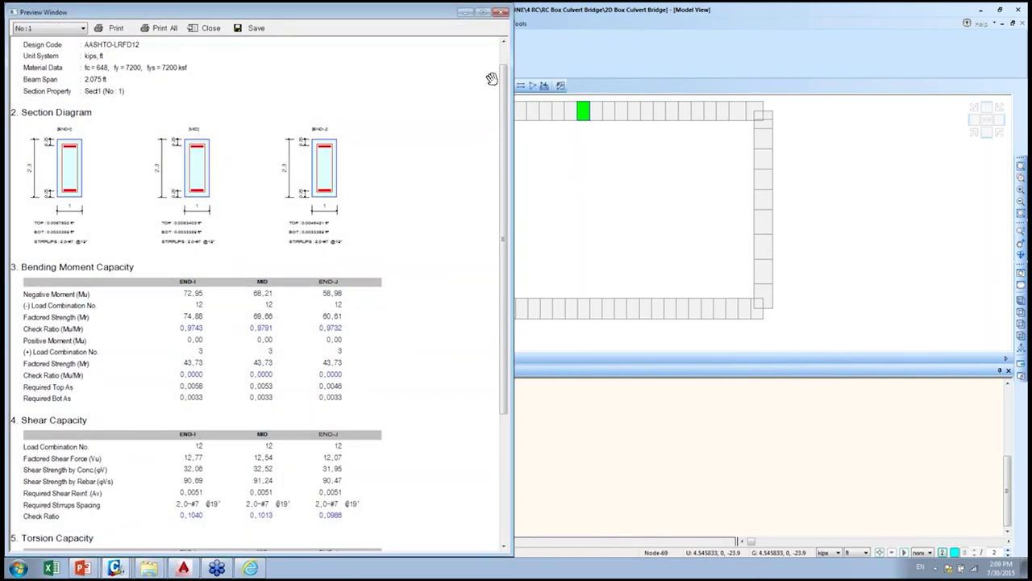
pyautogui.scroll(1, 495, 155)
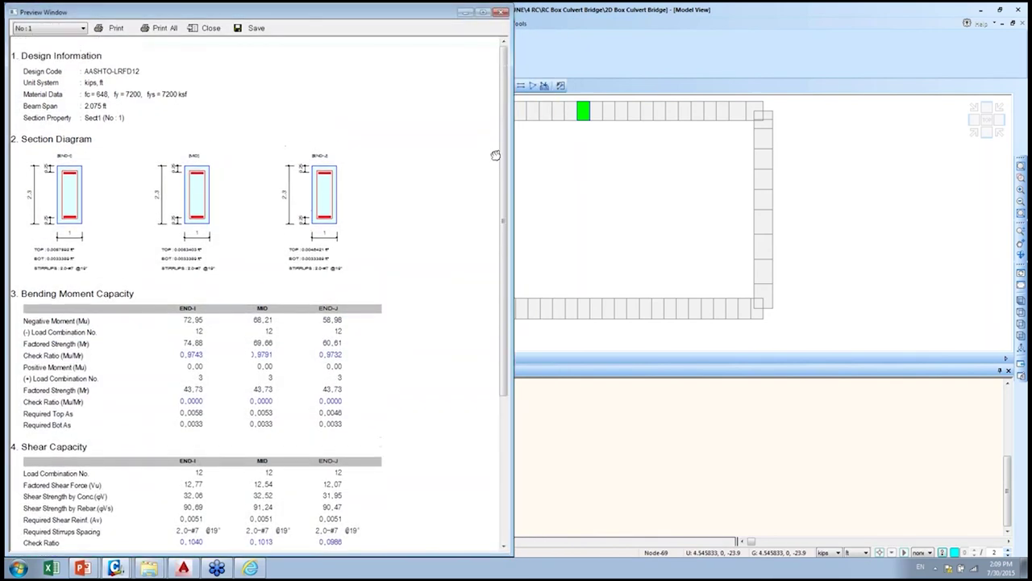
pyautogui.click(501, 13)
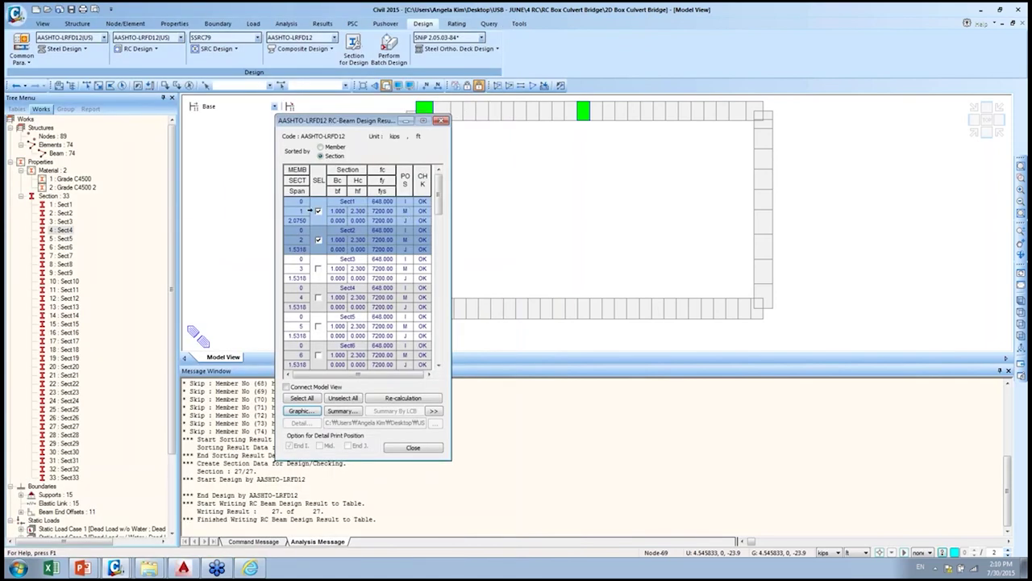
# - Deselect Sect1 and Sect2 and close the beam design results
pyautogui.click(317, 210)
pyautogui.click(317, 239)
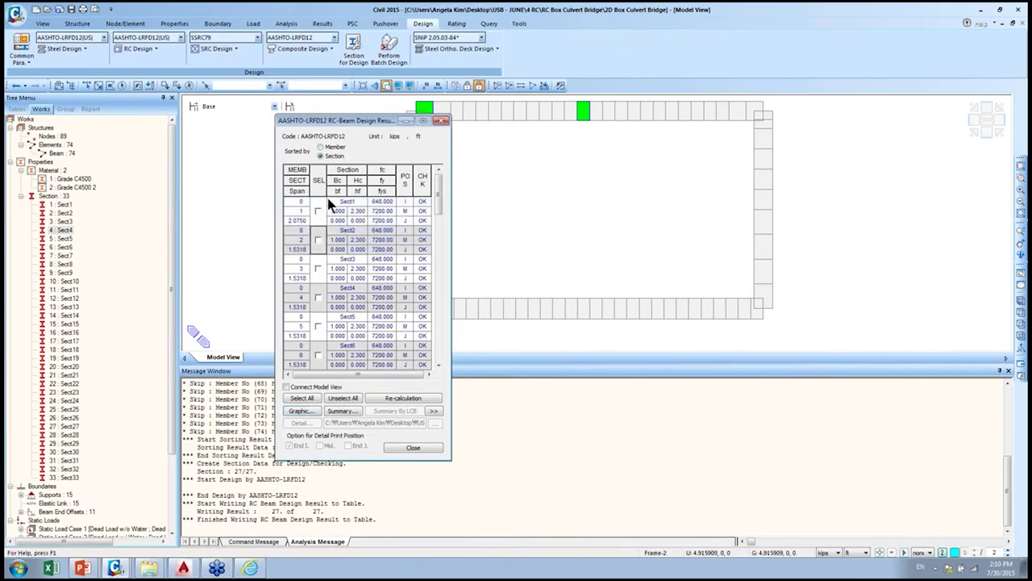
pyautogui.click(442, 121)
# - Run the concrete code beam design again and place its results dialog over the model
pyautogui.click(145, 49)
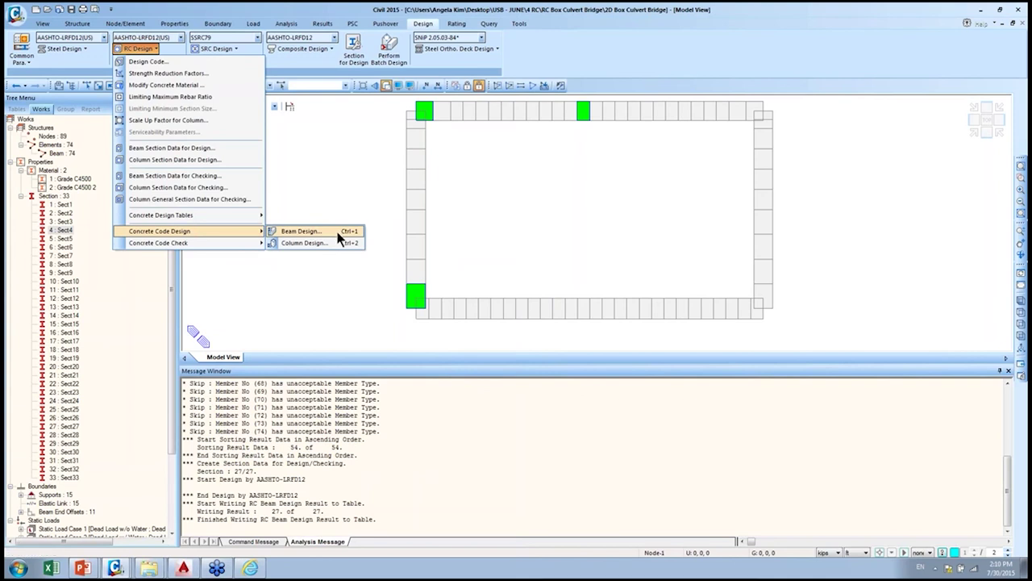
pyautogui.click(340, 236)
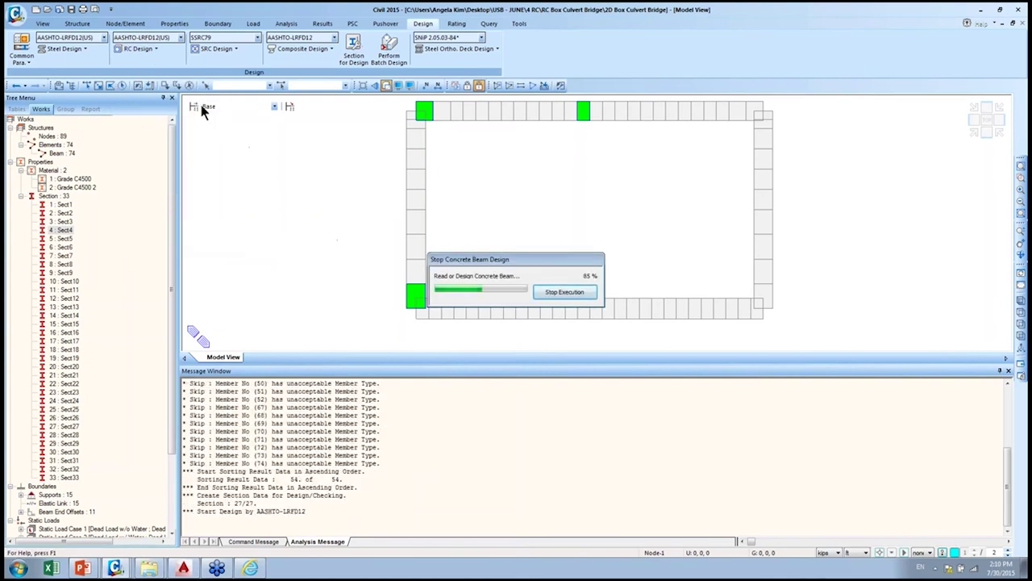
pyautogui.moveTo(118, 11); pyautogui.dragTo(401, 110)
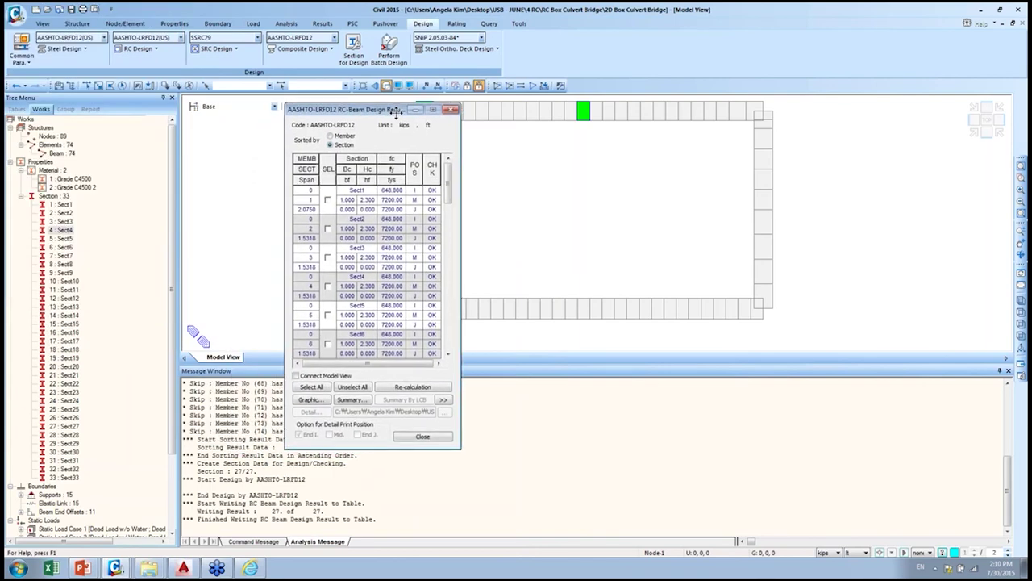
# - Open the graphic report for Sect1 and Sect2 and examine the bending and shear capacity of Sect1
pyautogui.click(328, 199)
pyautogui.click(328, 229)
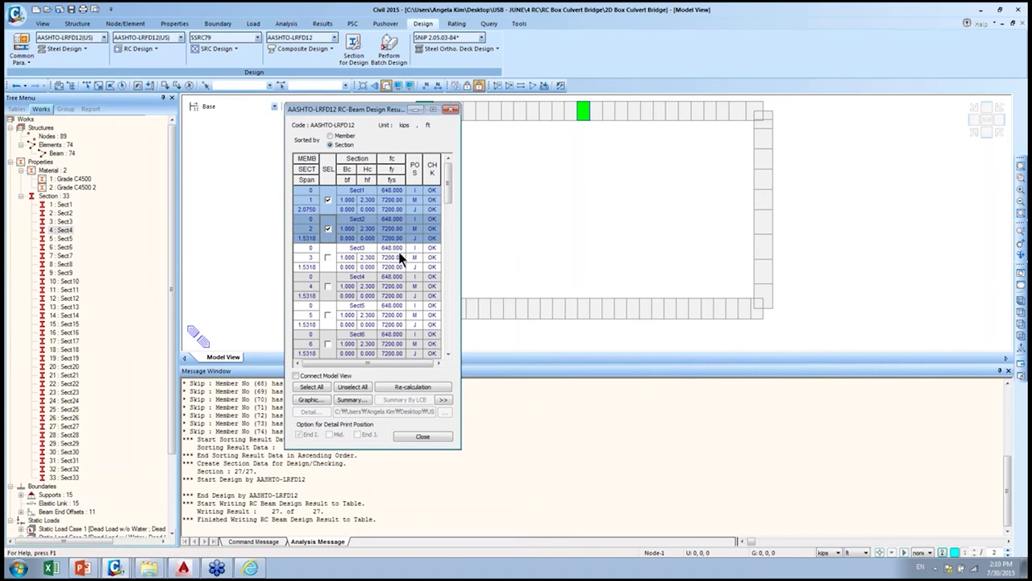
pyautogui.click(317, 400)
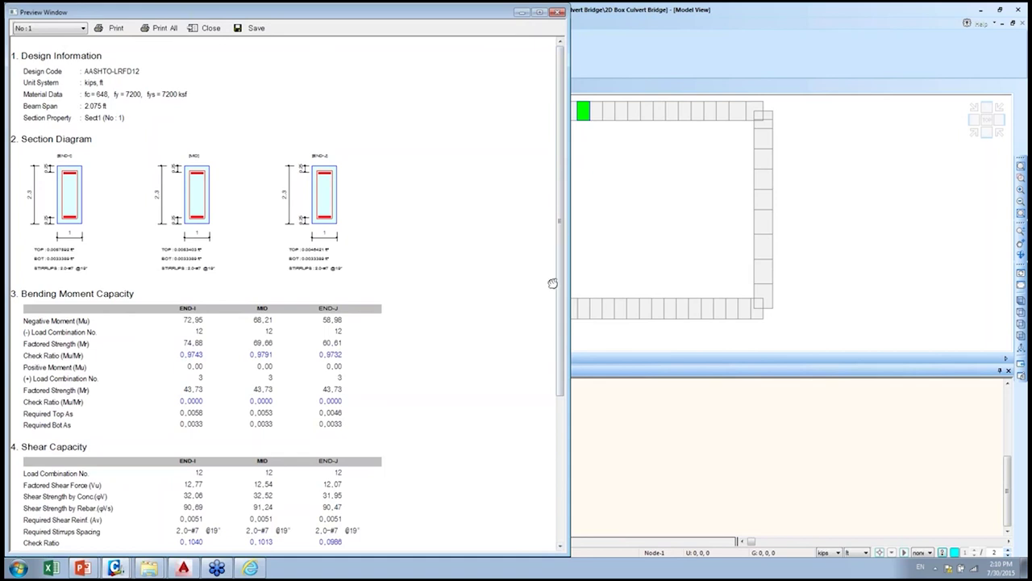
pyautogui.moveTo(560, 332); pyautogui.dragTo(560, 489)
pyautogui.moveTo(556, 526); pyautogui.dragTo(575, 306)
# - Compare the graphic reports of sections No. 1 and No. 2 by switching between them, ending on No. 2
pyautogui.click(48, 28)
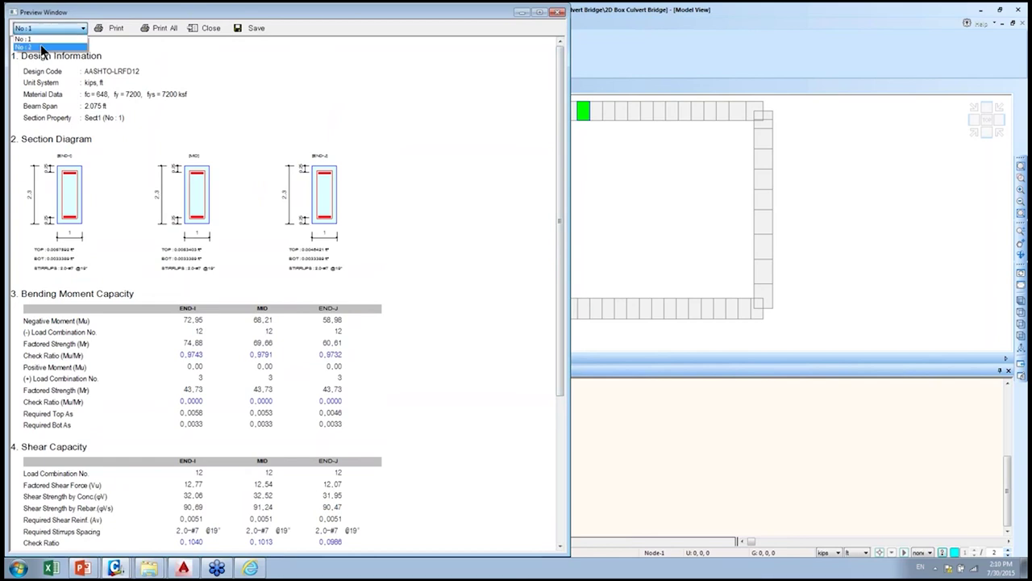
pyautogui.click(39, 47)
pyautogui.click(58, 28)
pyautogui.click(58, 38)
pyautogui.click(55, 28)
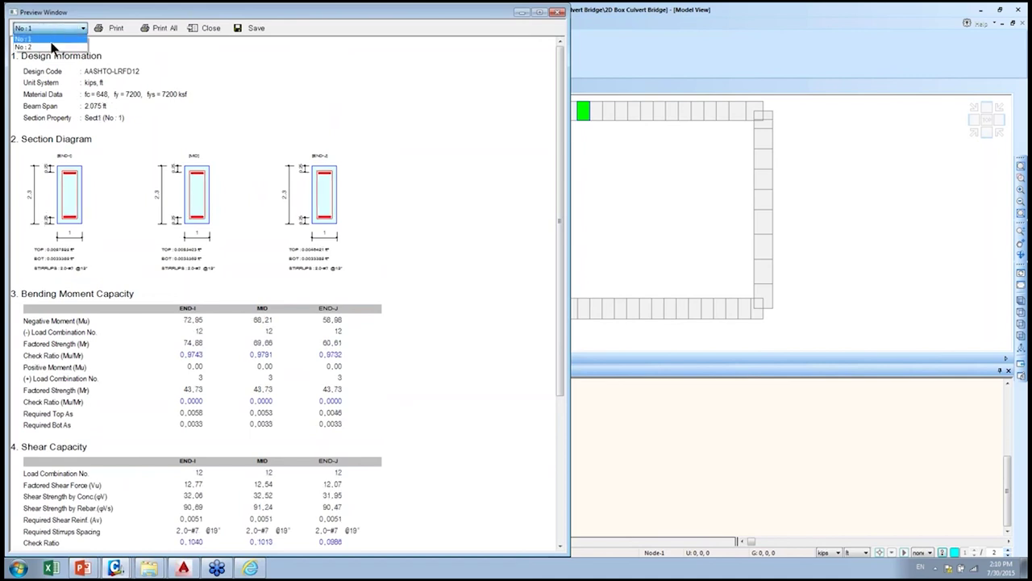
pyautogui.click(49, 46)
pyautogui.click(50, 28)
pyautogui.click(49, 40)
pyautogui.click(50, 28)
pyautogui.click(49, 46)
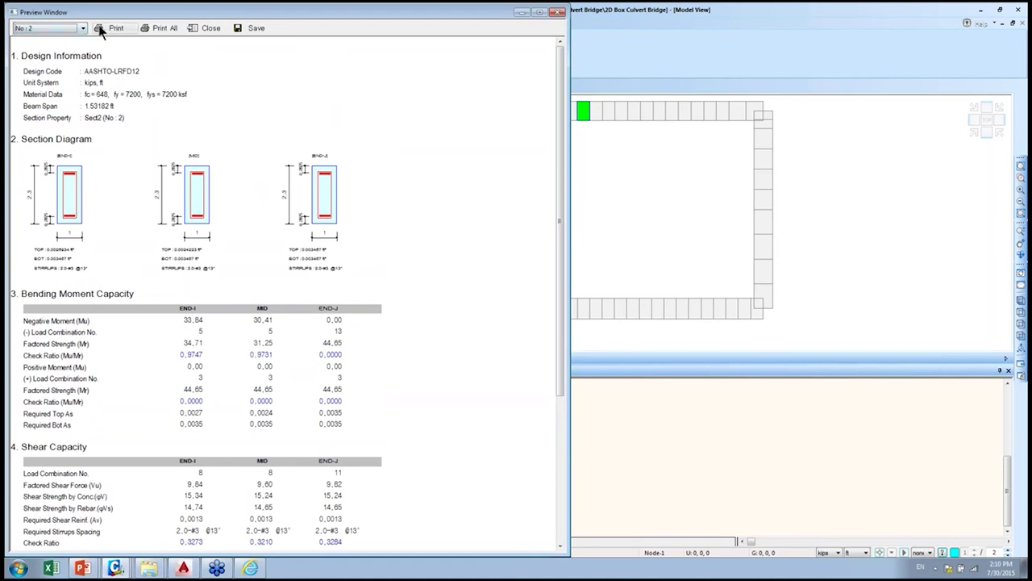
# - Check the BMP and EMF save options for the graphic report, and close the preview
pyautogui.click(242, 30)
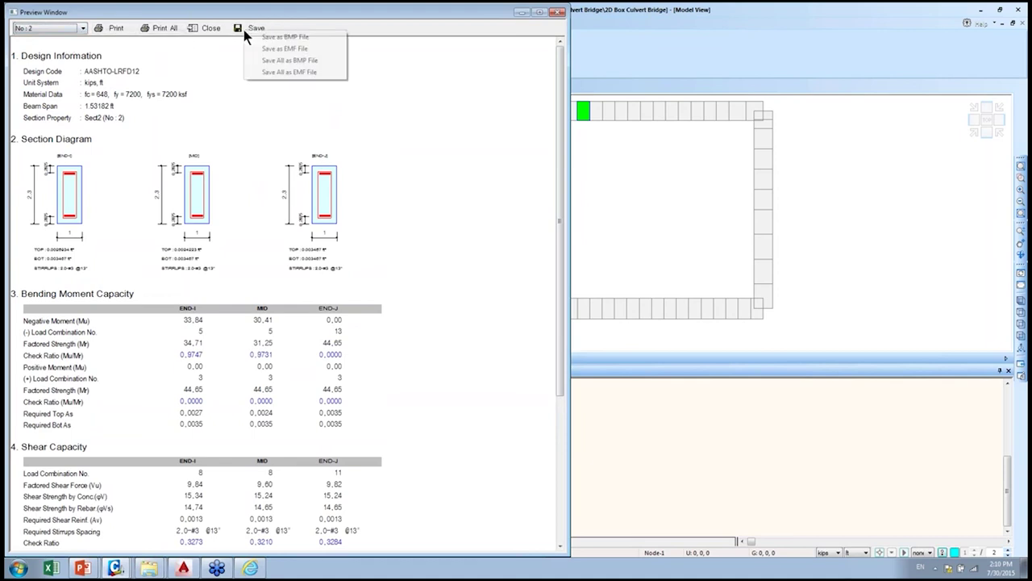
pyautogui.click(368, 81)
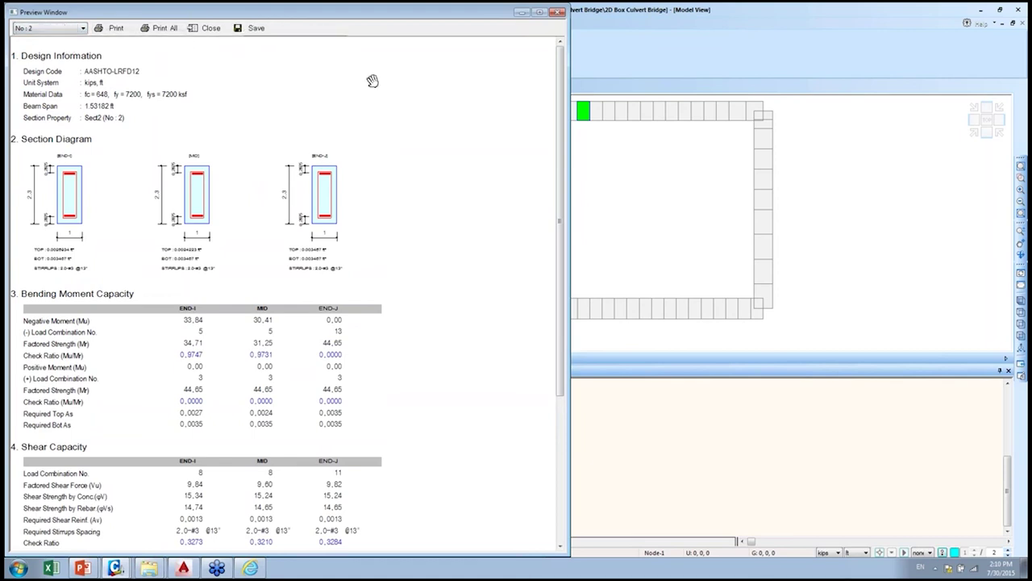
pyautogui.click(556, 13)
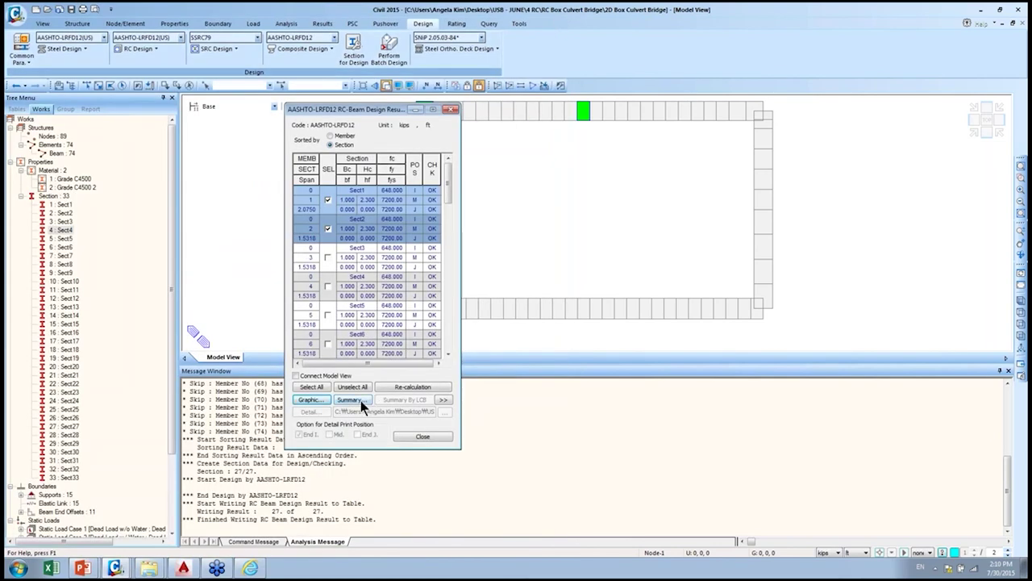
# - Read through the summary text report for Sect1 and Sect2, and close it without saving the temporary file
pyautogui.click(359, 400)
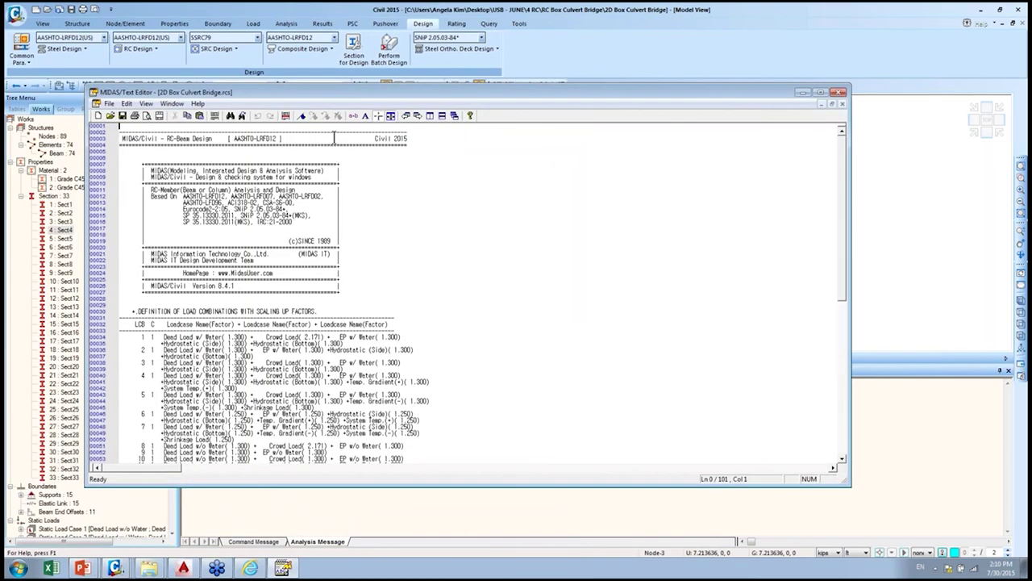
pyautogui.doubleClick(373, 91)
pyautogui.click(423, 146)
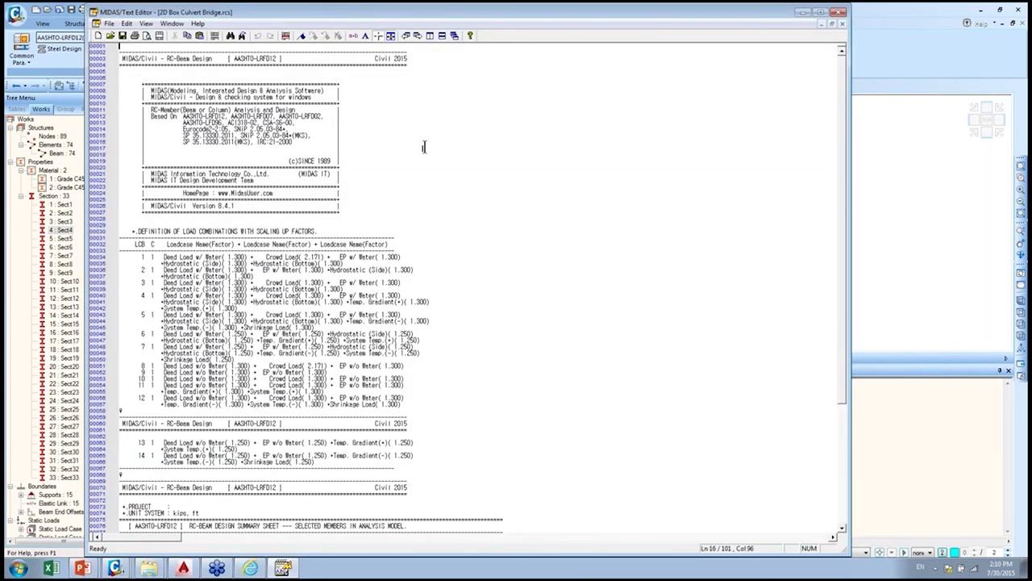
pyautogui.scroll(-12, 442, 140)
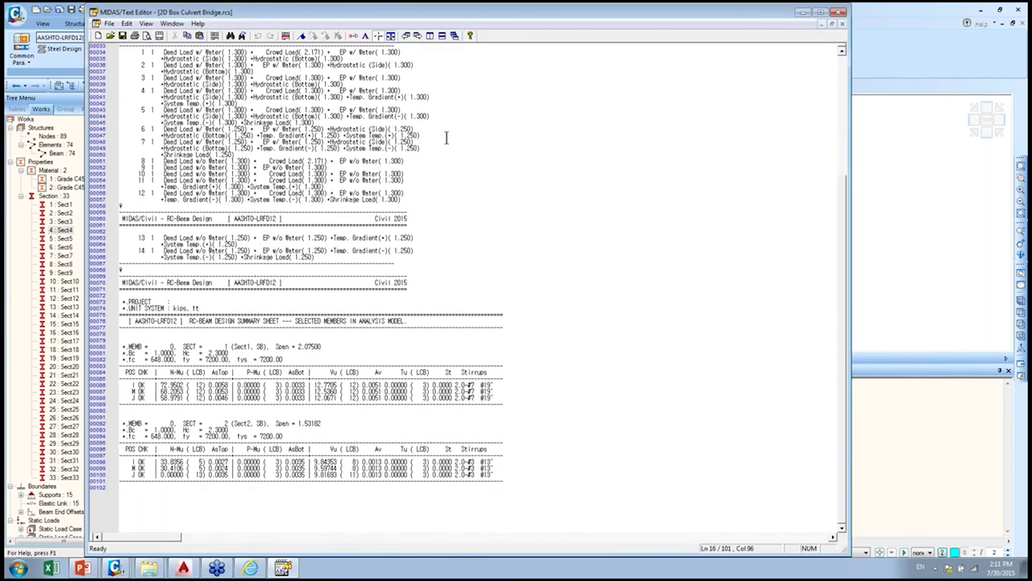
pyautogui.scroll(12, 446, 138)
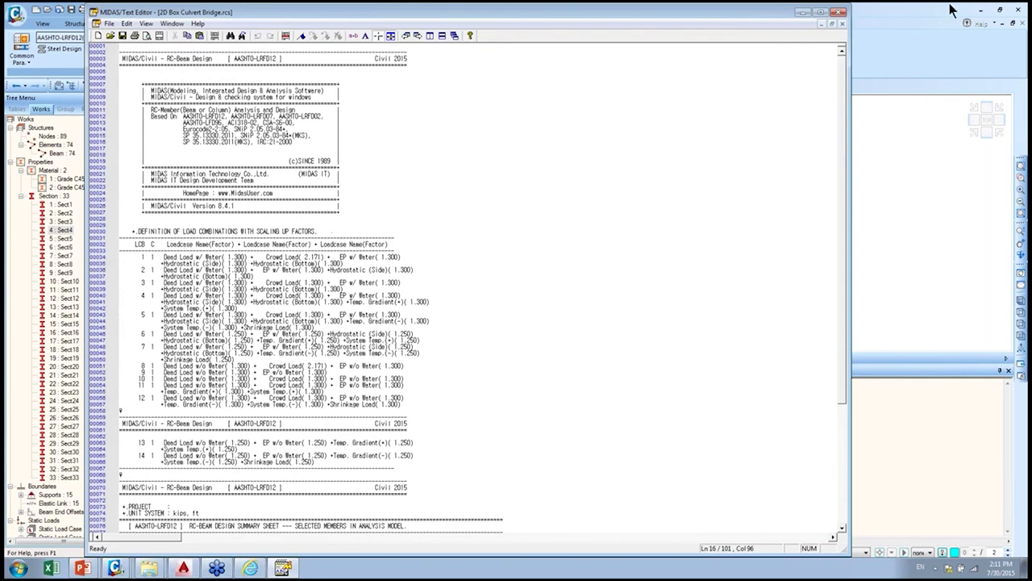
pyautogui.click(840, 12)
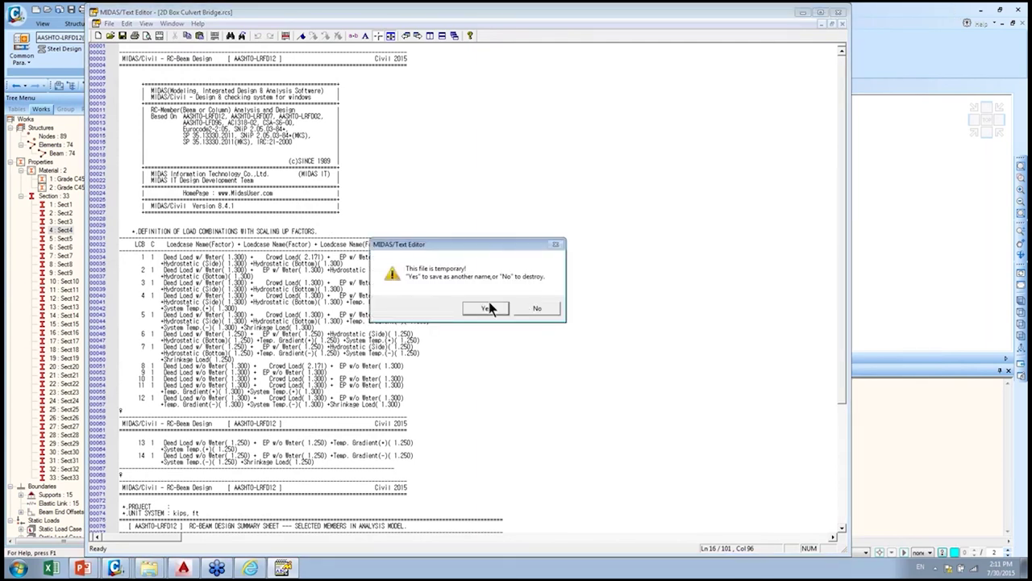
pyautogui.click(534, 307)
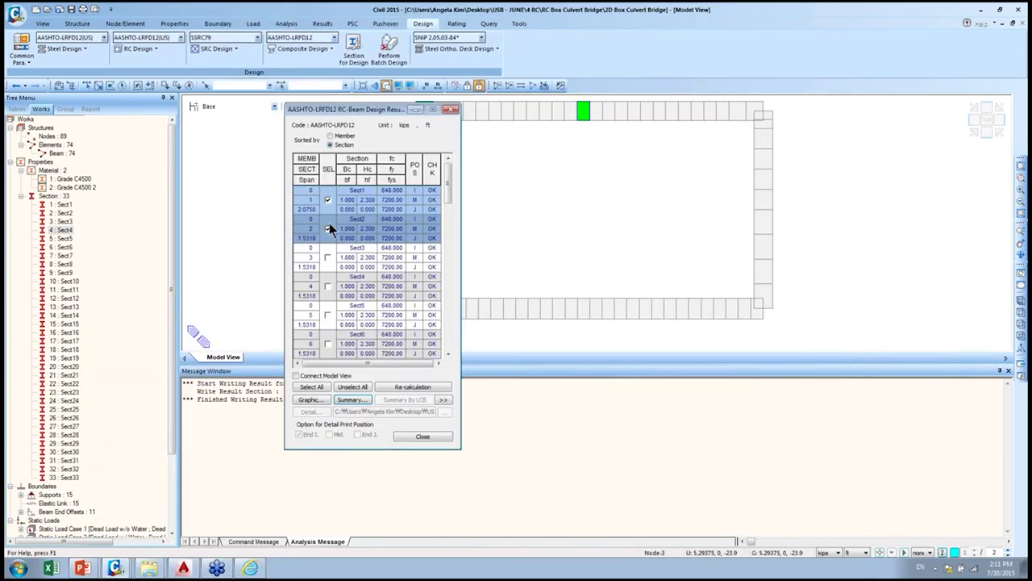
# - Sort the beam design results by member and open the detailed End I report for members 1 and 2 in a taller window
pyautogui.click(331, 135)
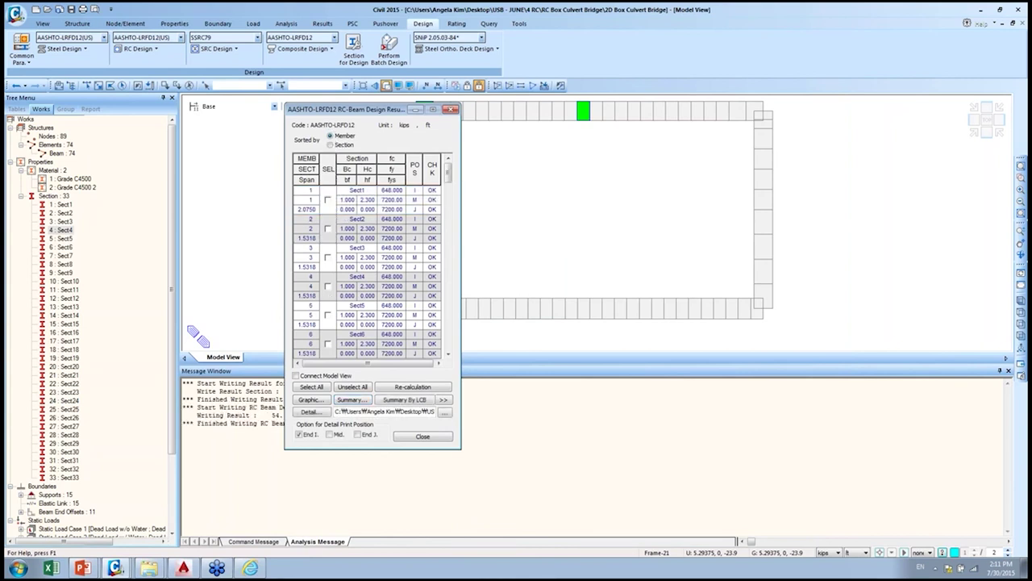
pyautogui.click(328, 199)
pyautogui.click(327, 228)
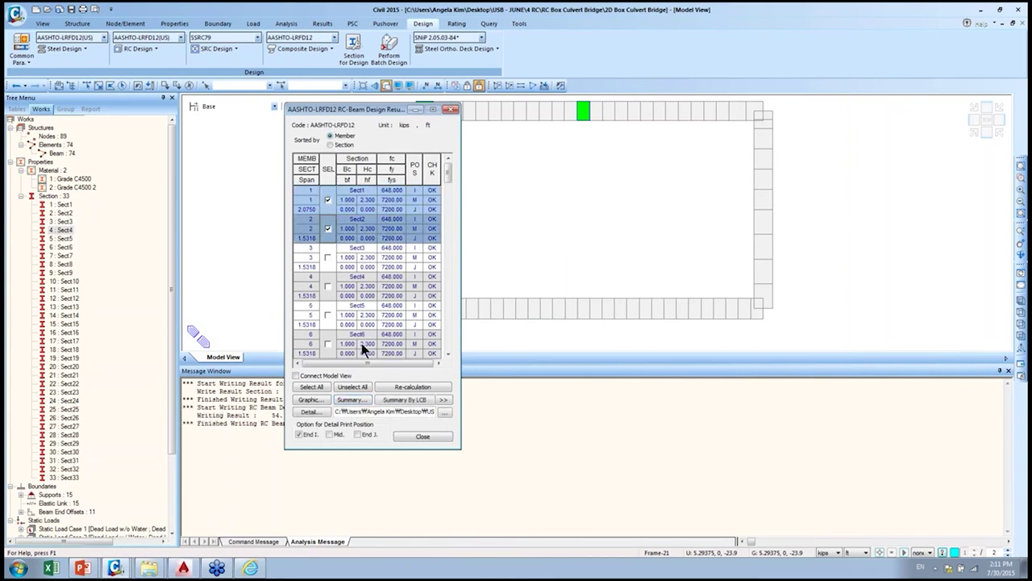
pyautogui.click(320, 413)
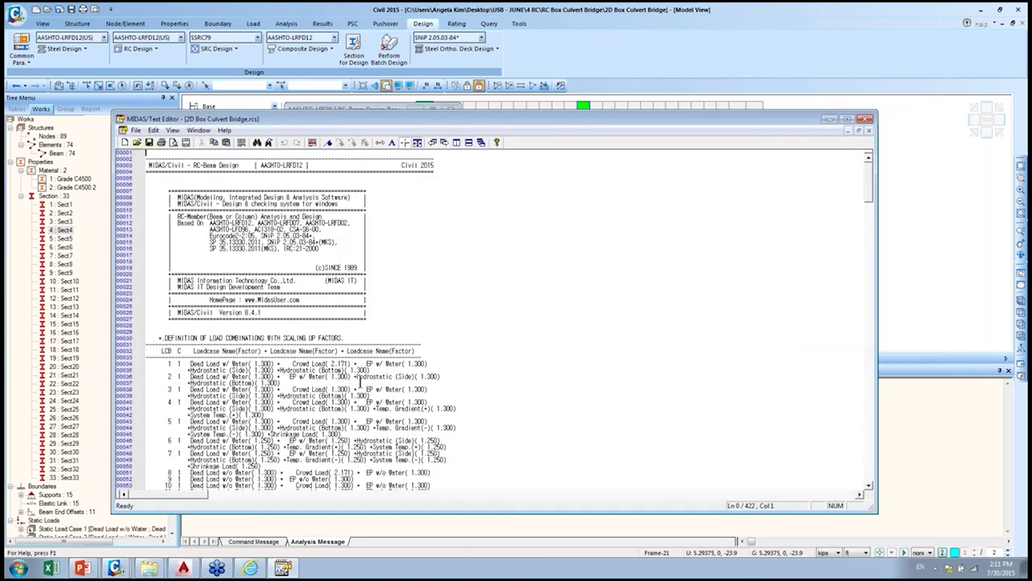
pyautogui.doubleClick(331, 113)
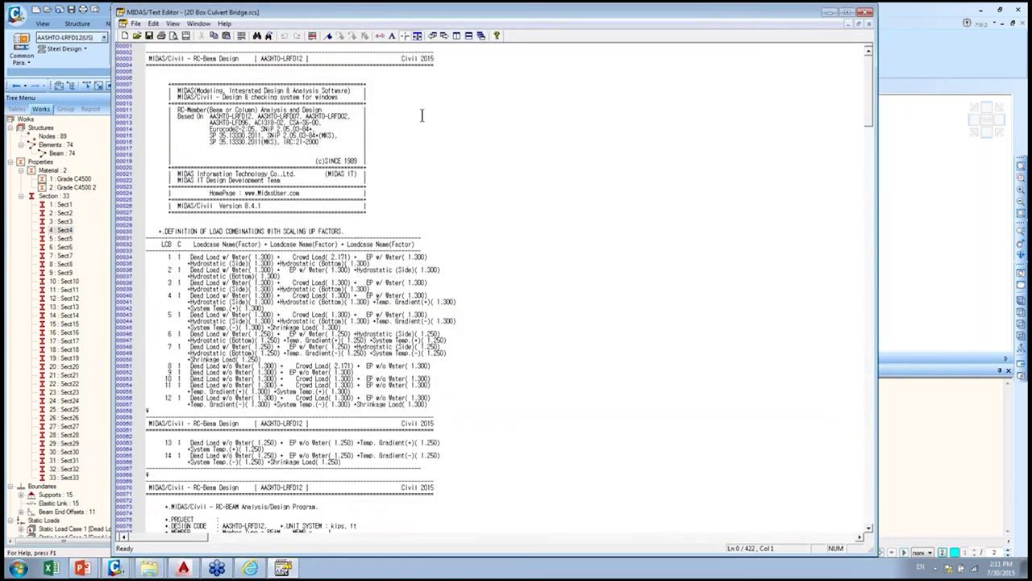
# - Examine the detailed report's load combinations, reinforcement pattern, and bending and shear capacity calculations, and minimize the text editor
pyautogui.click(459, 160)
pyautogui.scroll(-3, 465, 235)
pyautogui.scroll(-17, 466, 238)
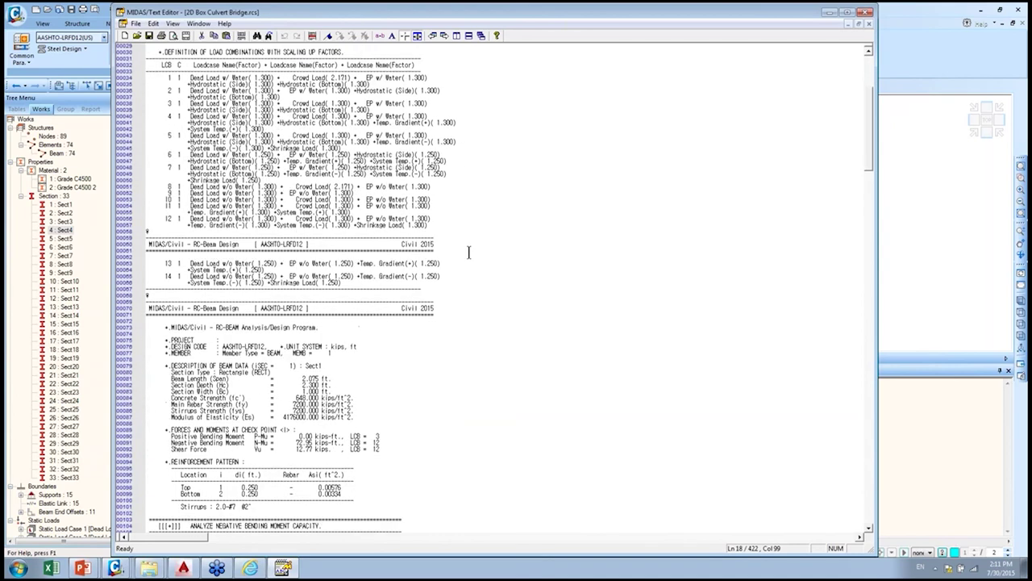
pyautogui.scroll(-16, 474, 245)
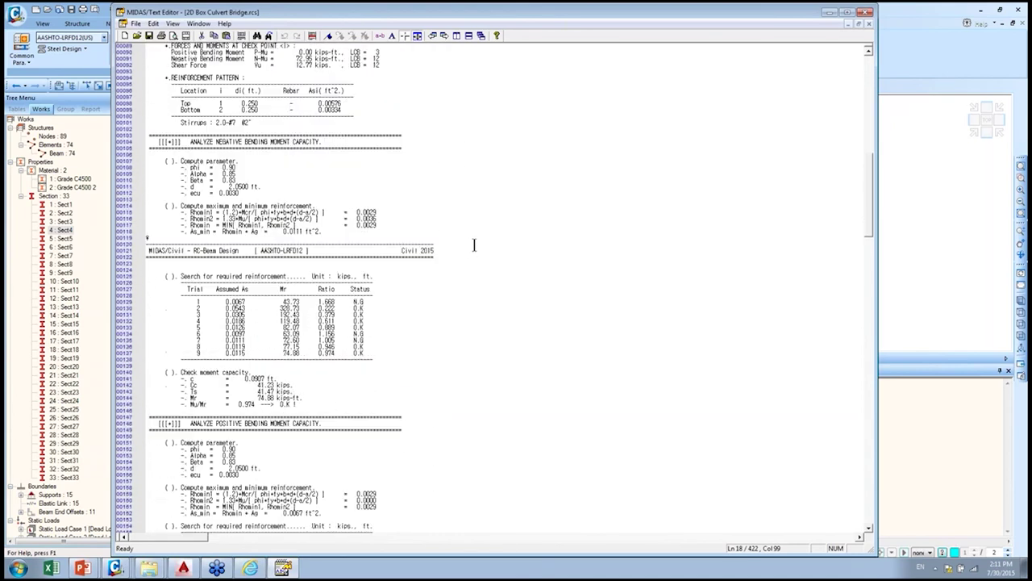
pyautogui.scroll(-6, 484, 230)
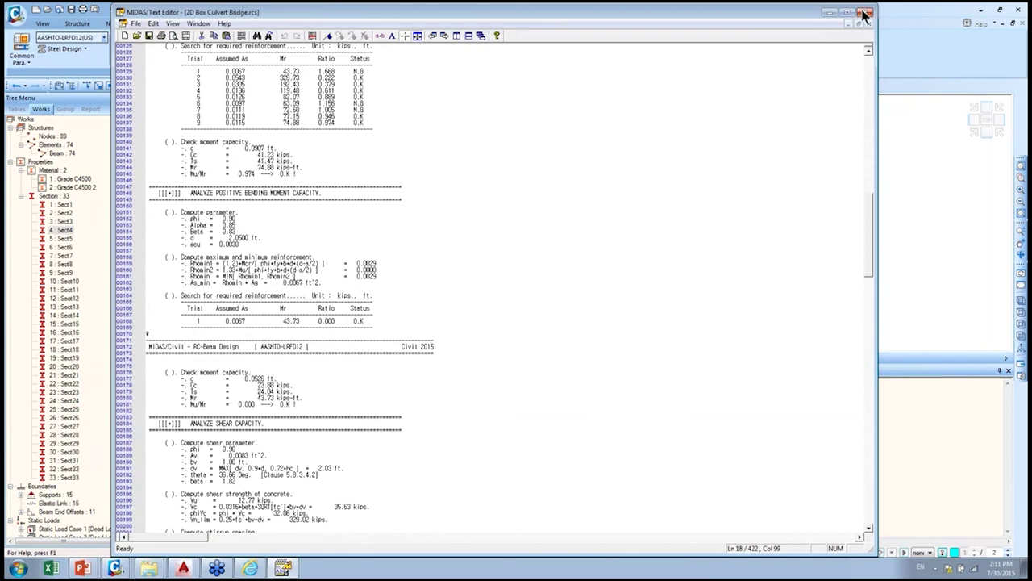
pyautogui.scroll(17, 430, 131)
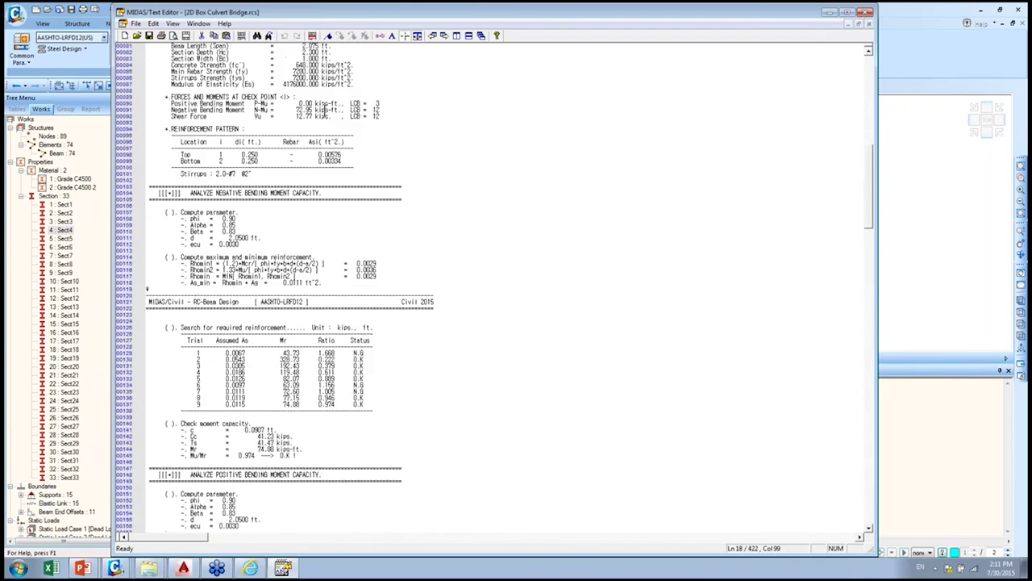
pyautogui.scroll(20, 430, 130)
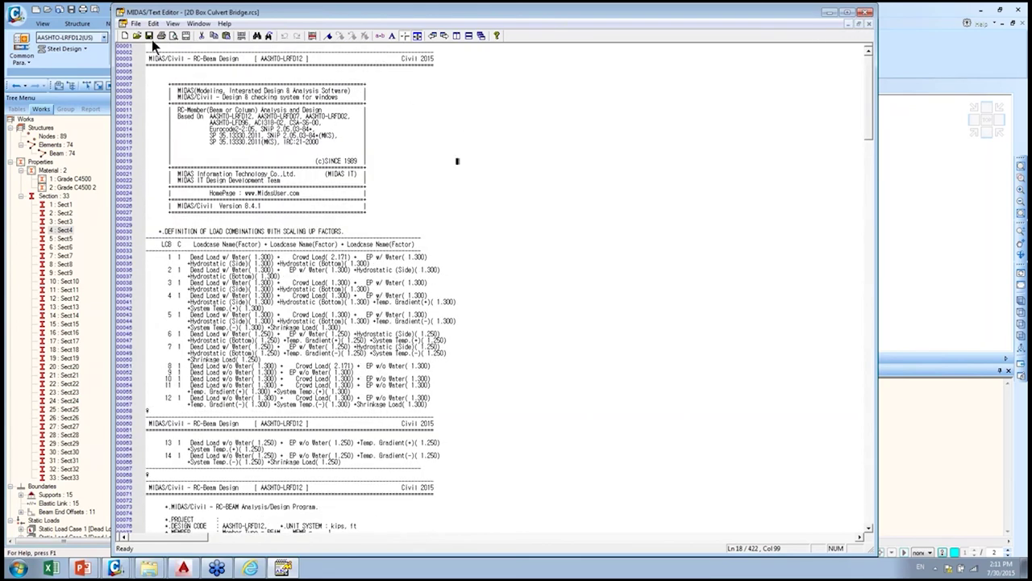
pyautogui.click(830, 12)
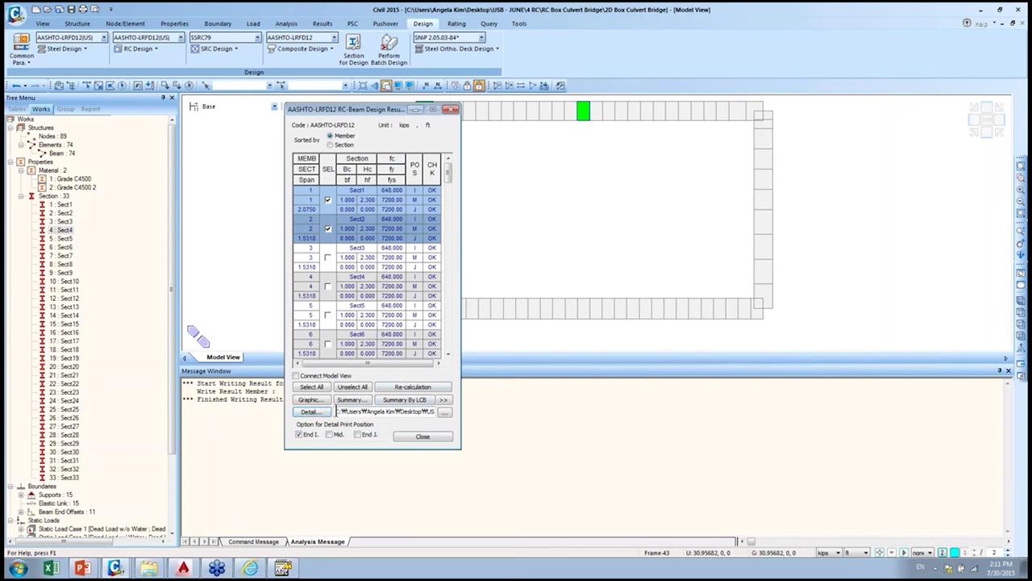
# - Expand the beam design results to the full table, turn on the model view connection, and close the results
pyautogui.click(443, 399)
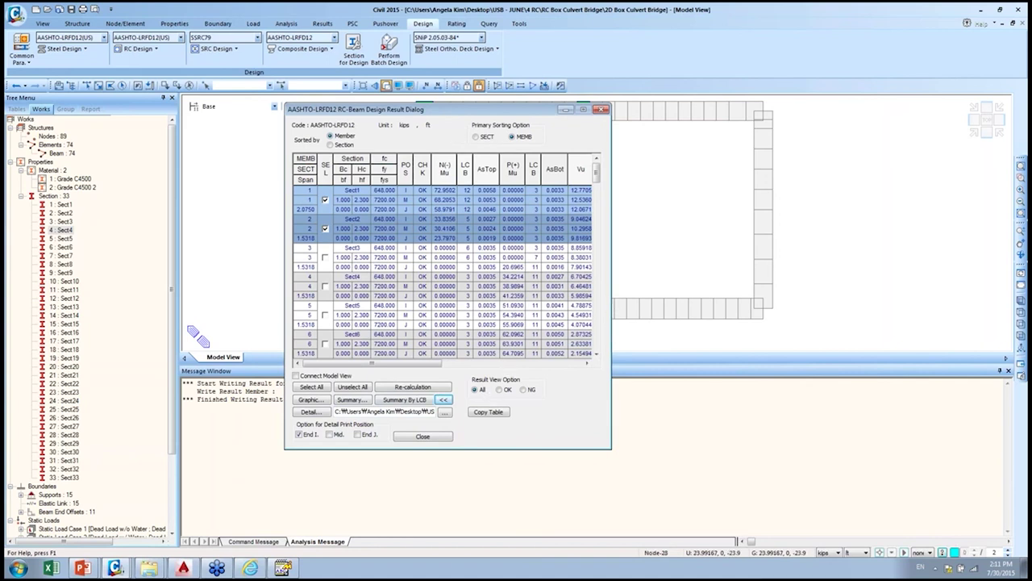
pyautogui.click(295, 375)
pyautogui.click(422, 436)
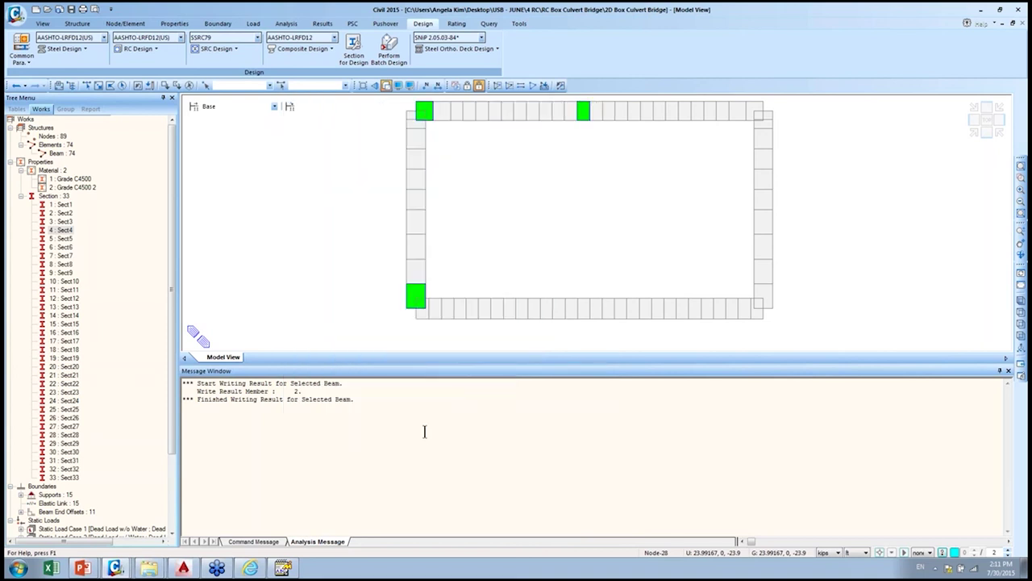